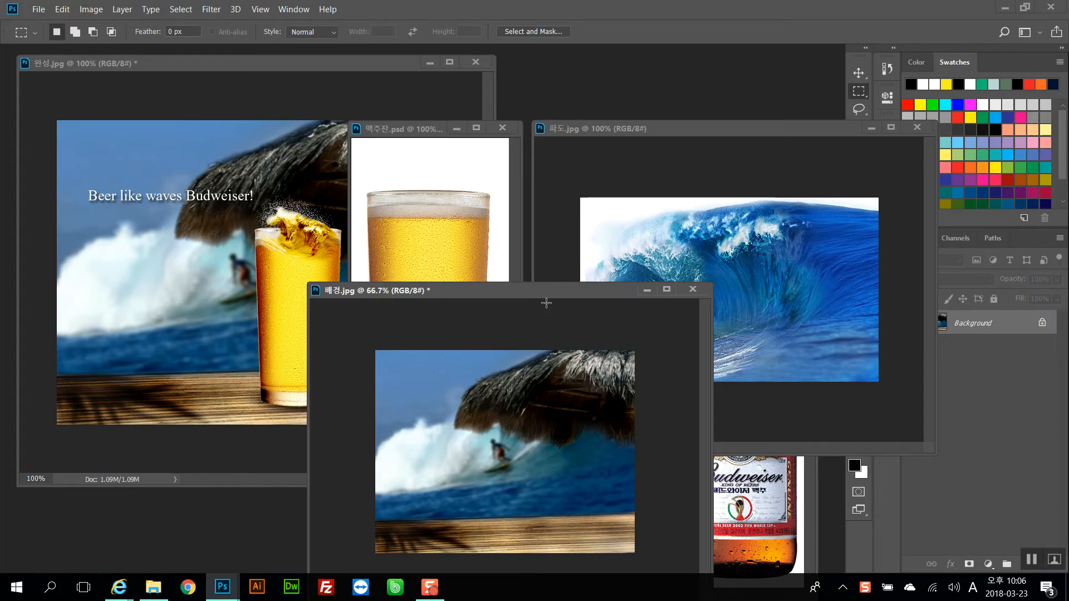
Rearrange the open document windows so the finished, glass, wave, background and bottle images are all visible
{"action": "left_click_drag", "start_coordinate": [551, 289], "coordinate": [559, 184]}
{"action": "left_click", "coordinate": [813, 295]}
{"action": "left_click_drag", "start_coordinate": [717, 130], "coordinate": [813, 184]}
{"action": "left_click_drag", "start_coordinate": [524, 186], "coordinate": [510, 237]}
{"action": "left_click_drag", "start_coordinate": [718, 186], "coordinate": [669, 257]}
{"action": "left_click", "coordinate": [705, 181]}
{"action": "left_click_drag", "start_coordinate": [705, 184], "coordinate": [654, 133]}
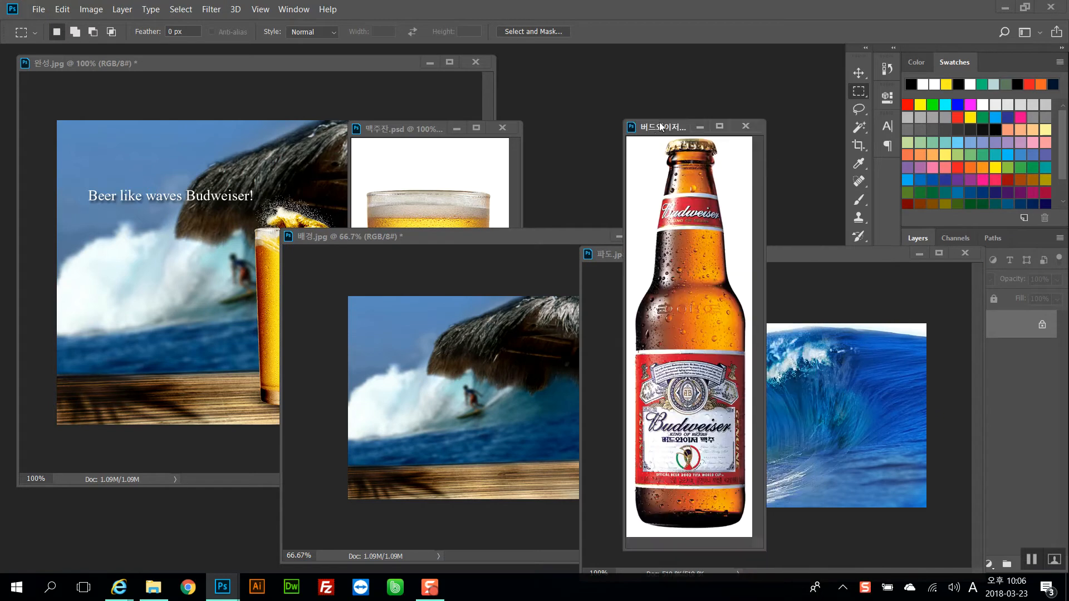
{"action": "left_click", "coordinate": [791, 406]}
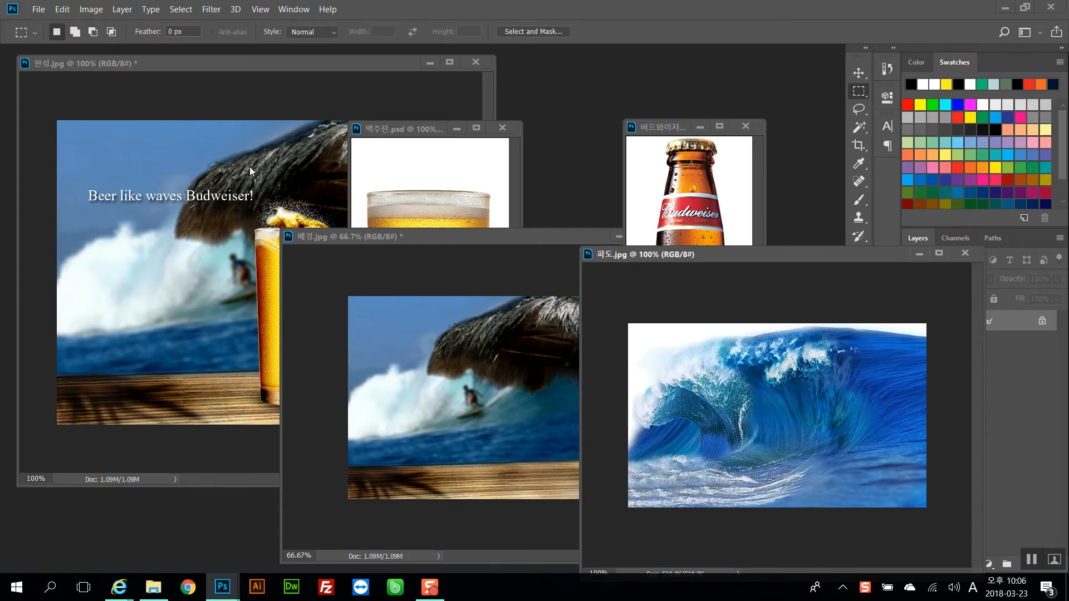
Examine the finished composite, outlining its caption, glass and bottle areas with selection rectangles before deselecting
{"action": "left_click", "coordinate": [177, 141]}
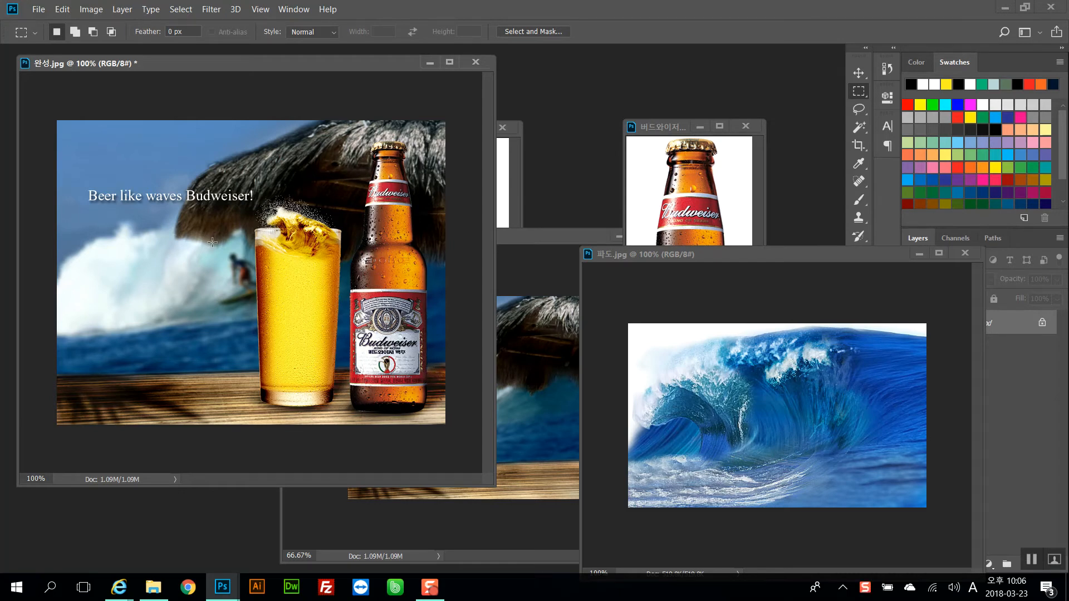
{"action": "left_click_drag", "start_coordinate": [82, 185], "coordinate": [259, 208]}
{"action": "left_click", "coordinate": [247, 221]}
{"action": "left_click_drag", "start_coordinate": [88, 132], "coordinate": [411, 369]}
{"action": "left_click_drag", "start_coordinate": [82, 135], "coordinate": [435, 394]}
{"action": "left_click_drag", "start_coordinate": [47, 123], "coordinate": [460, 443]}
{"action": "left_click_drag", "start_coordinate": [45, 86], "coordinate": [470, 438]}
{"action": "key", "text": "ctrl+d"}
{"action": "left_click", "coordinate": [519, 342]}
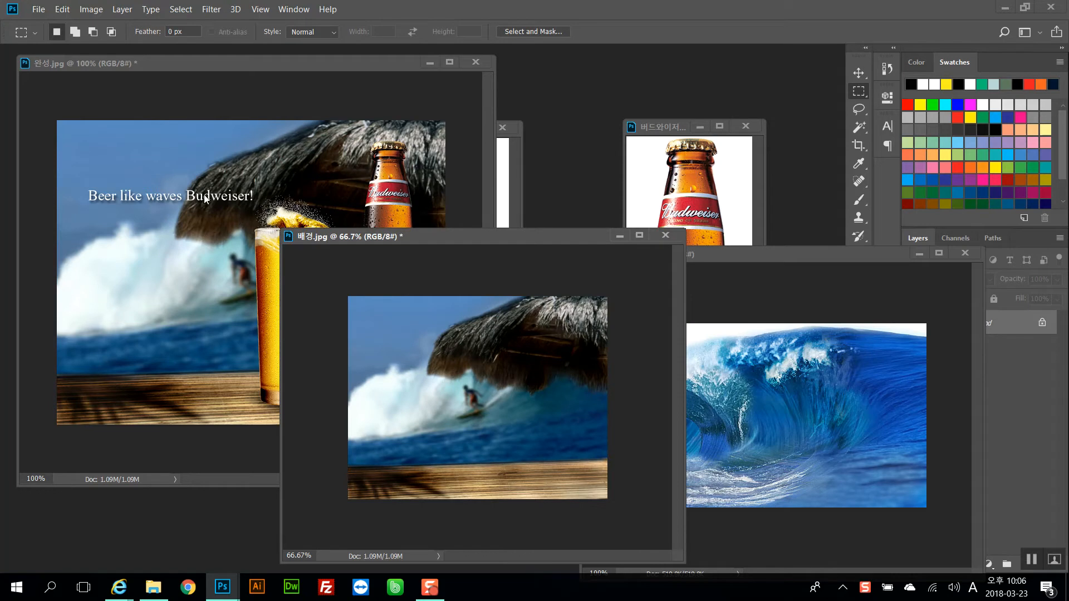
{"action": "left_click", "coordinate": [268, 246]}
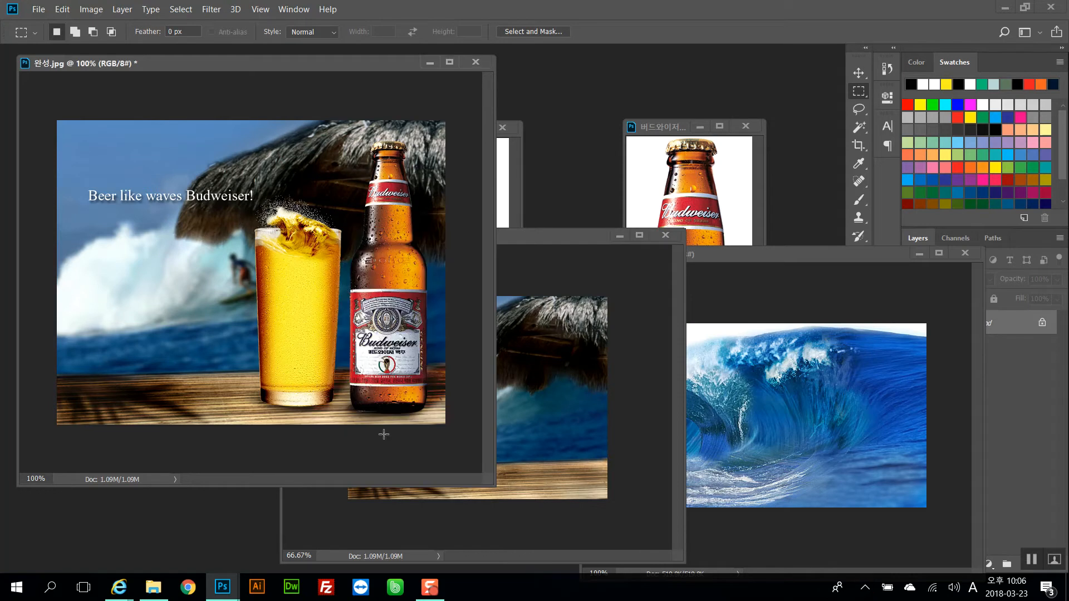
Switch to File Explorer to view the project folder's source images, then close it
{"action": "left_click", "coordinate": [153, 587]}
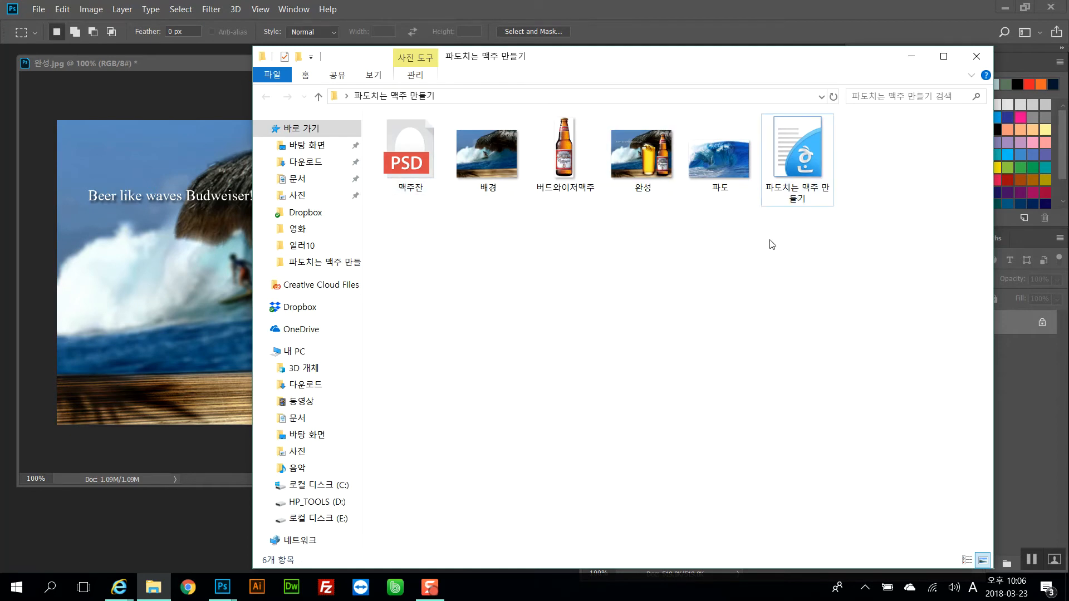
{"action": "mouse_move", "coordinate": [790, 170]}
{"action": "left_click", "coordinate": [911, 56]}
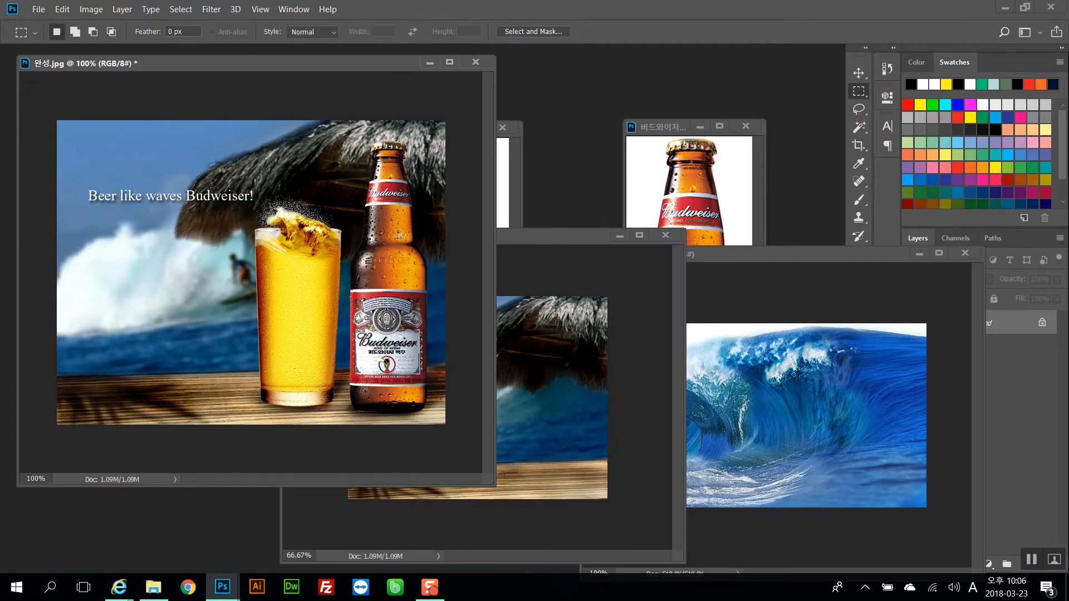
Zoom the finished composite out to 66.7% and move the background image window beside it
{"action": "left_click_drag", "start_coordinate": [543, 236], "coordinate": [616, 233]}
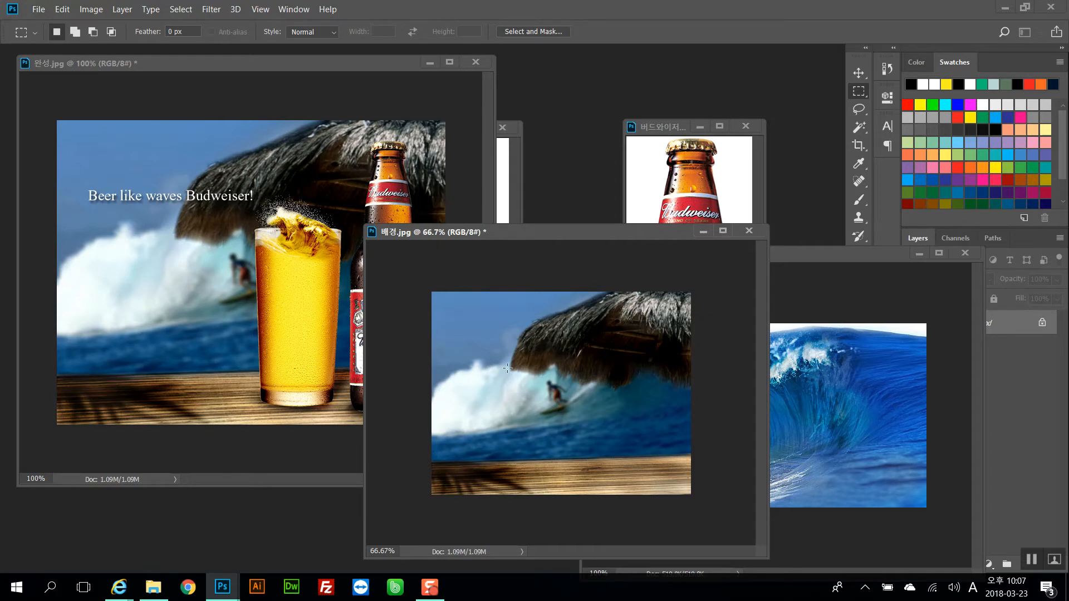
{"action": "left_click_drag", "start_coordinate": [558, 238], "coordinate": [566, 195]}
{"action": "left_click", "coordinate": [372, 129]}
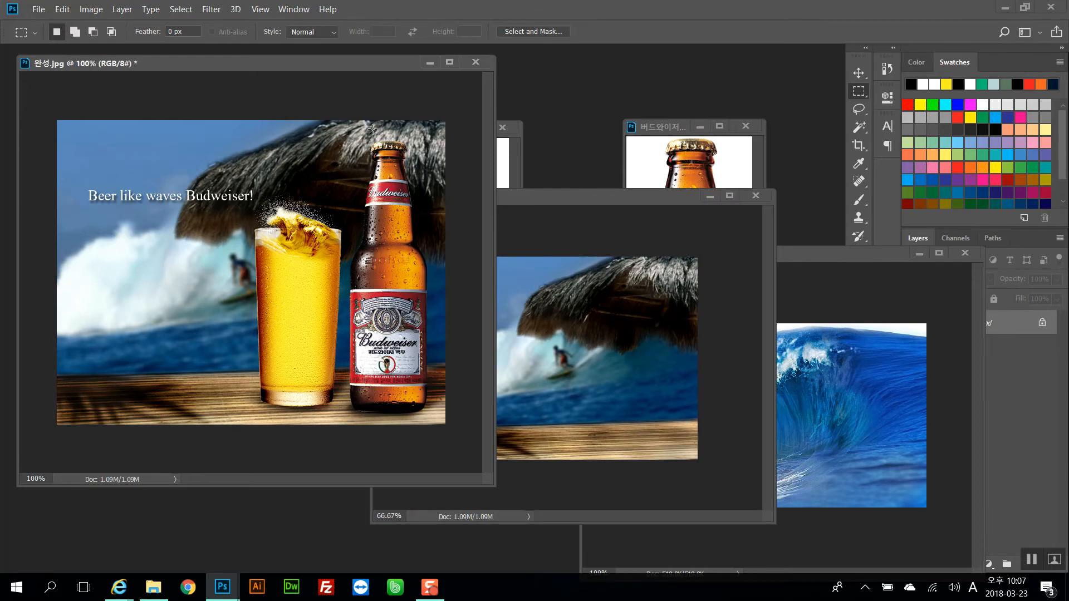
{"action": "key", "text": "ctrl+minus"}
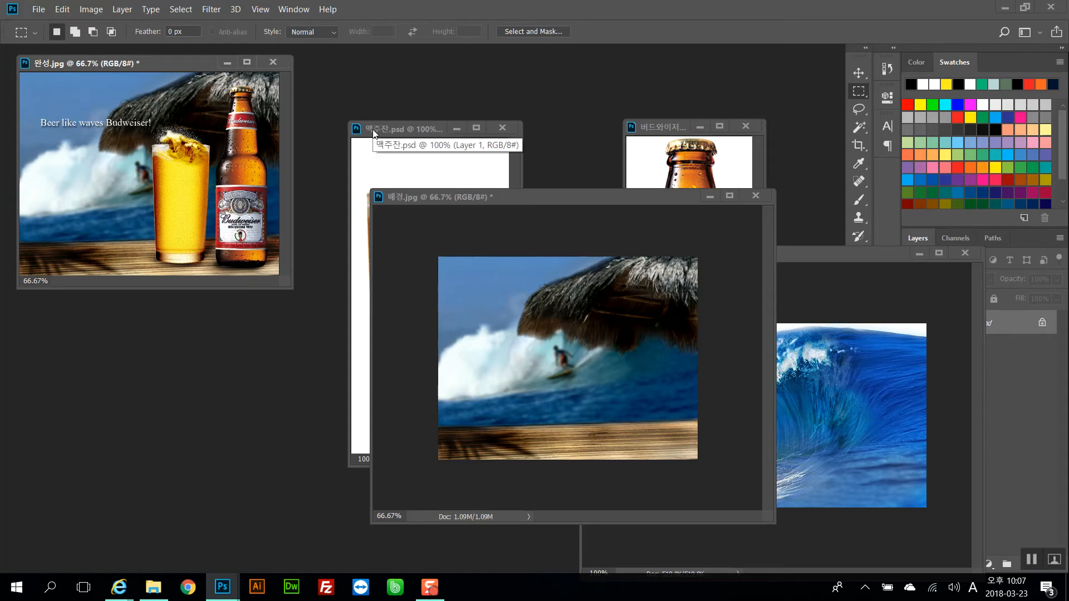
{"action": "left_click_drag", "start_coordinate": [559, 208], "coordinate": [376, 232]}
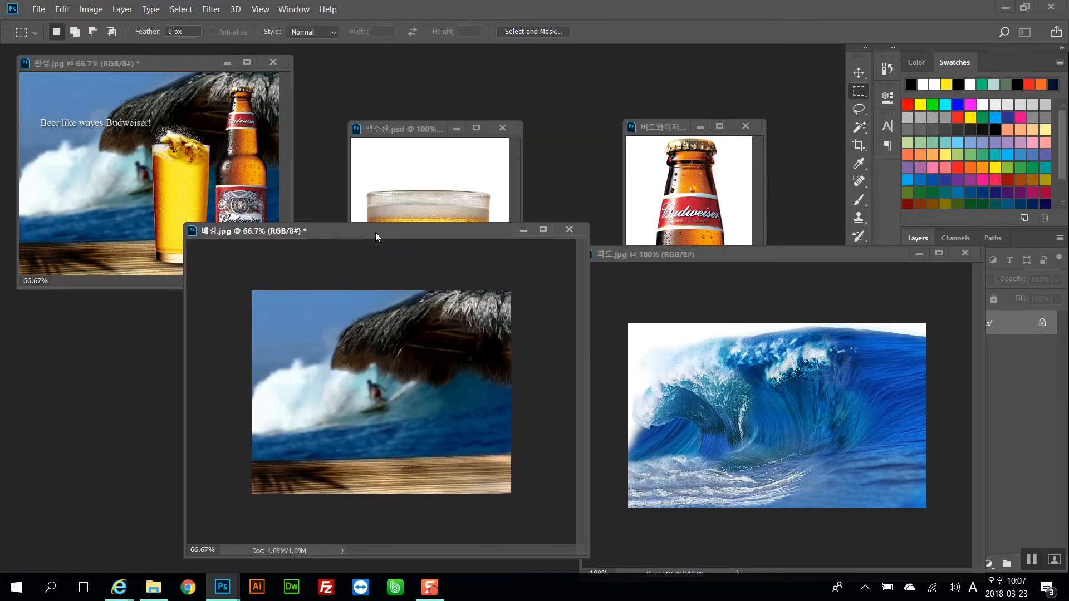
Zoom the background image in and out using the zoom shortcuts without resizing its window
{"action": "key", "text": "ctrl+plus"}
{"action": "key", "text": "ctrl+plus"}
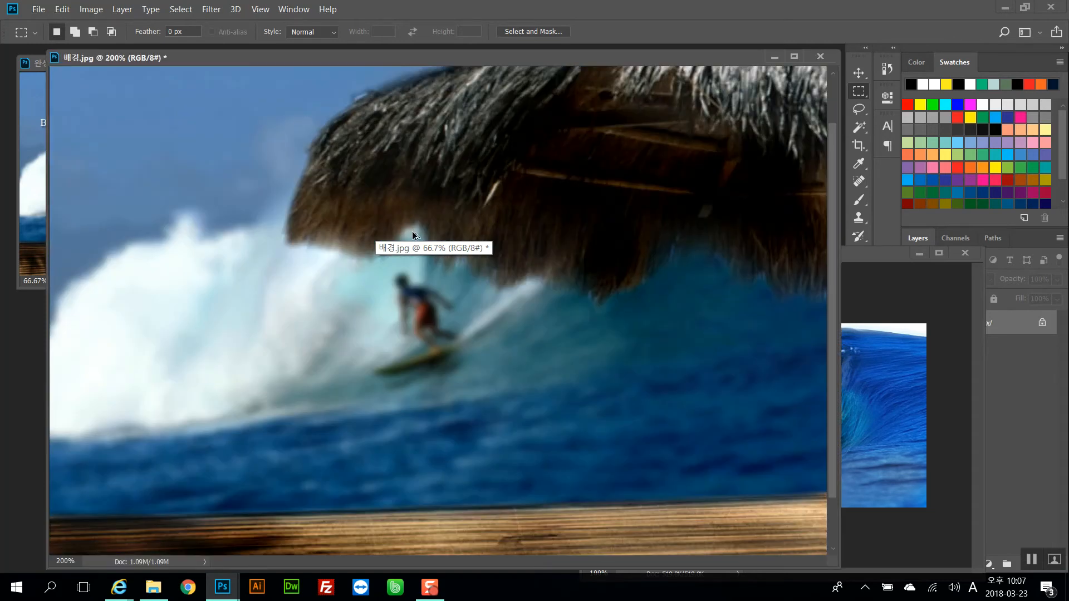
{"action": "key", "text": "ctrl+minus"}
{"action": "key", "text": "ctrl+minus"}
{"action": "key", "text": "ctrl+plus"}
{"action": "key", "text": "ctrl+plus"}
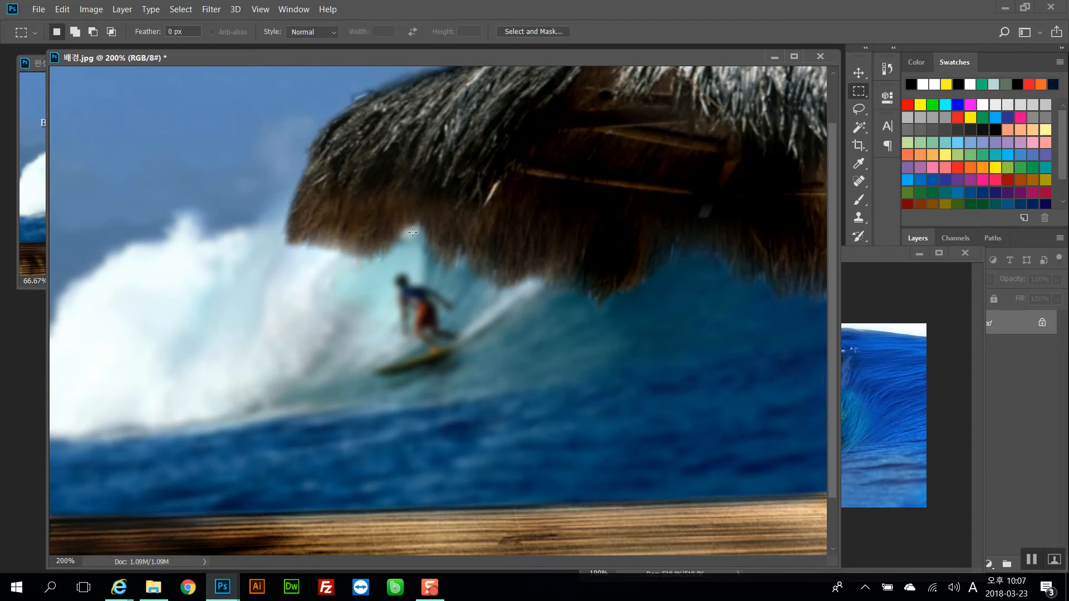
{"action": "key", "text": "ctrl+minus"}
{"action": "left_click_drag", "start_coordinate": [312, 64], "coordinate": [443, 158]}
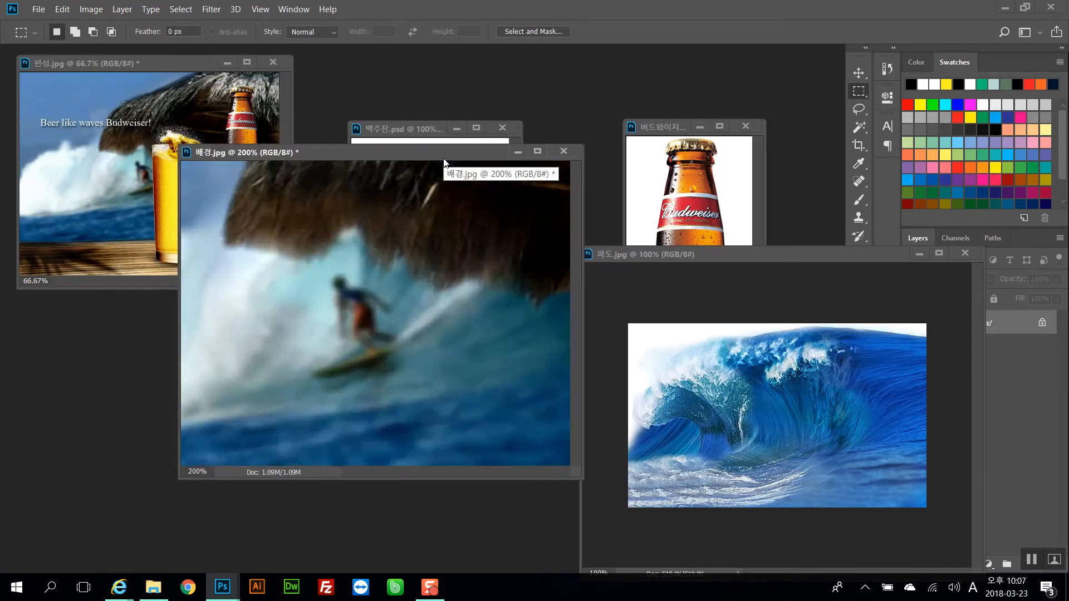
{"action": "key", "text": "ctrl+minus"}
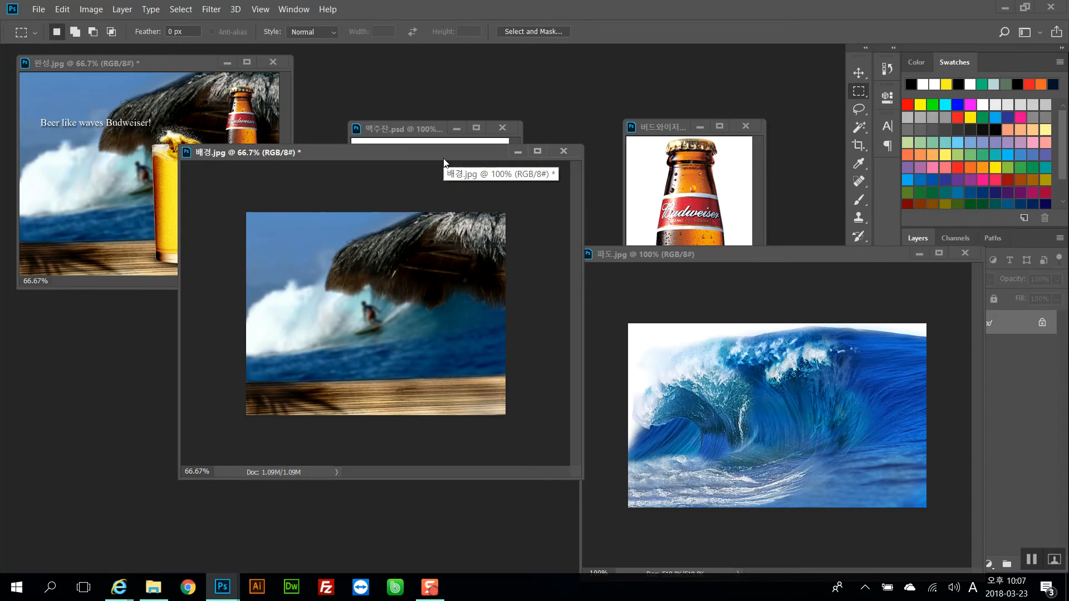
Zoom the background image in and out with the window-resizing zoom shortcut, ending at 100%
{"action": "key", "text": "ctrl+alt+plus"}
{"action": "key", "text": "ctrl+alt+plus"}
{"action": "key", "text": "ctrl+alt+minus"}
{"action": "key", "text": "ctrl+alt+minus"}
{"action": "key", "text": "ctrl+alt+minus"}
{"action": "key", "text": "ctrl+alt+plus"}
{"action": "key", "text": "ctrl+alt+plus"}
{"action": "key", "text": "ctrl+alt+plus"}
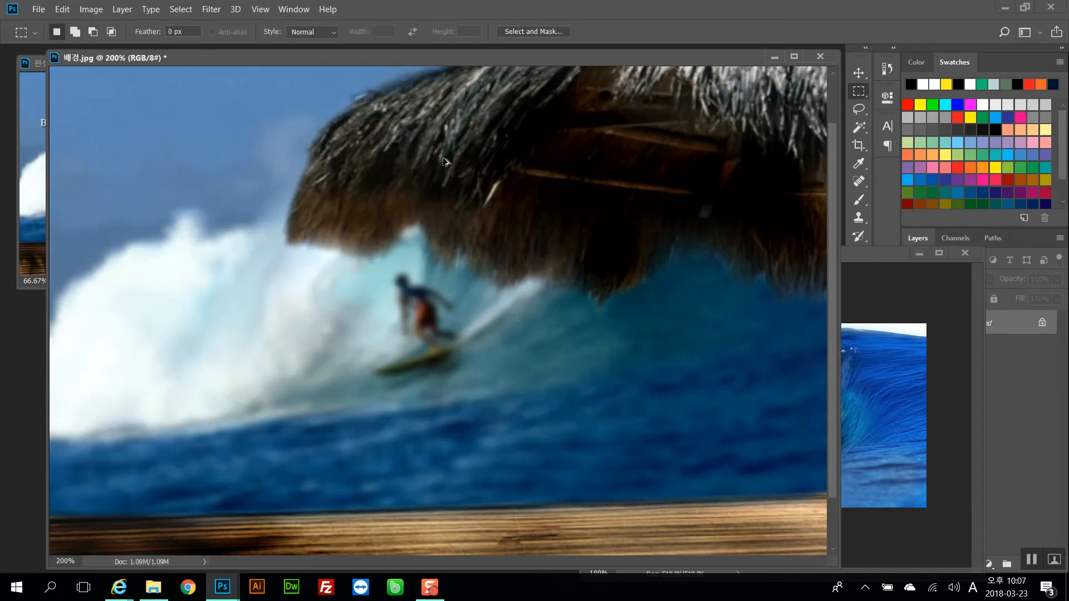
{"action": "key", "text": "ctrl+alt+minus"}
Reposition the background window and minimize the beer glass and wave image windows
{"action": "left_click_drag", "start_coordinate": [275, 56], "coordinate": [420, 181]}
{"action": "left_click", "coordinate": [420, 181]}
{"action": "left_click_drag", "start_coordinate": [418, 133], "coordinate": [548, 100]}
{"action": "left_click", "coordinate": [585, 97]}
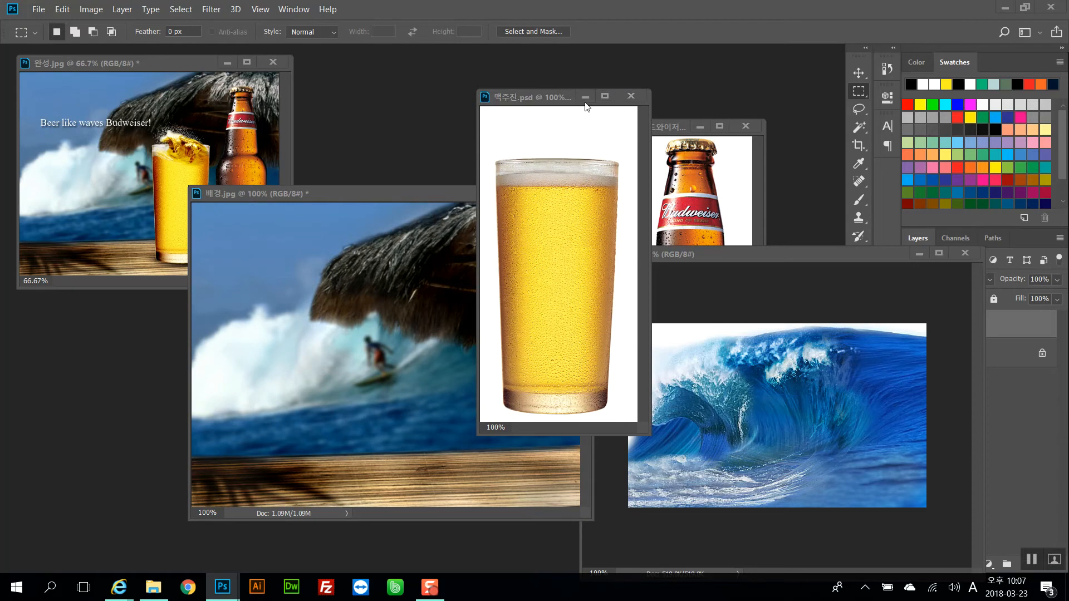
{"action": "left_click", "coordinate": [849, 321]}
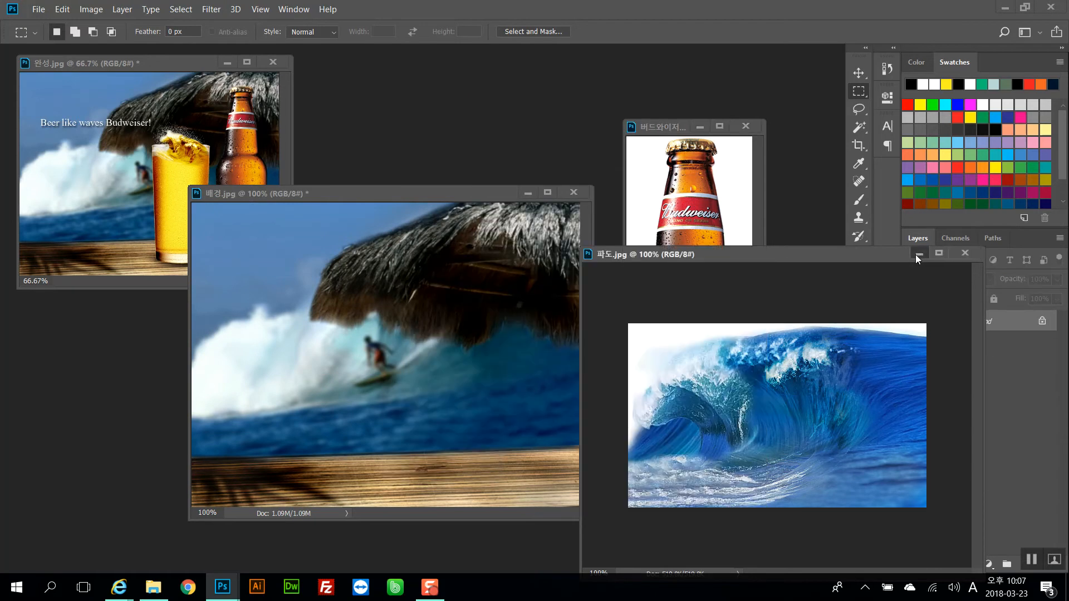
{"action": "left_click", "coordinate": [918, 253]}
Move the Budweiser bottle window next to the background image and widen it
{"action": "left_click_drag", "start_coordinate": [667, 131], "coordinate": [683, 83]}
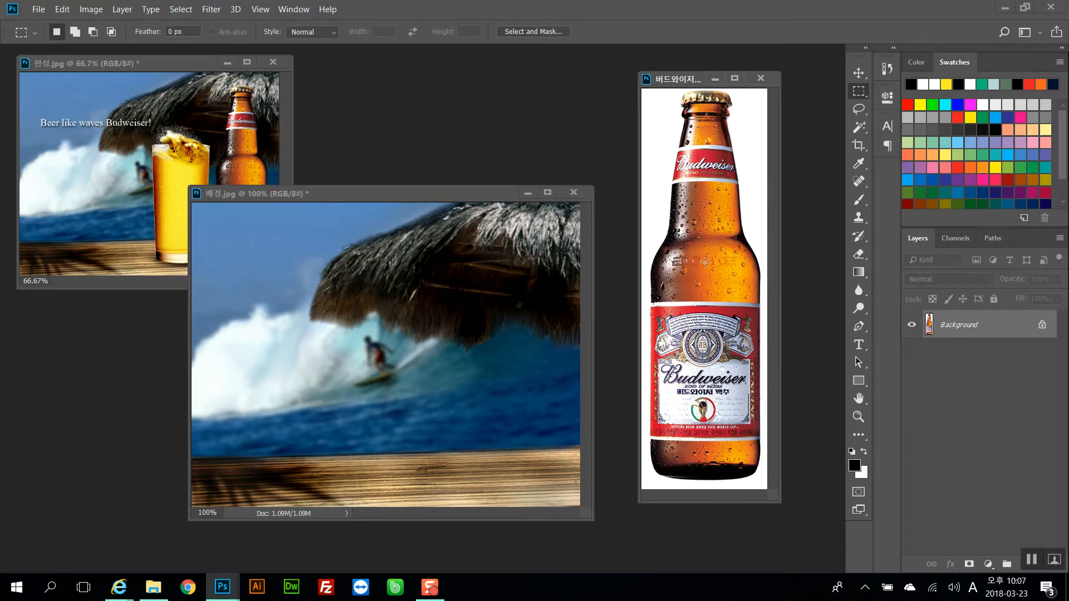
{"action": "left_click_drag", "start_coordinate": [667, 87], "coordinate": [535, 85]}
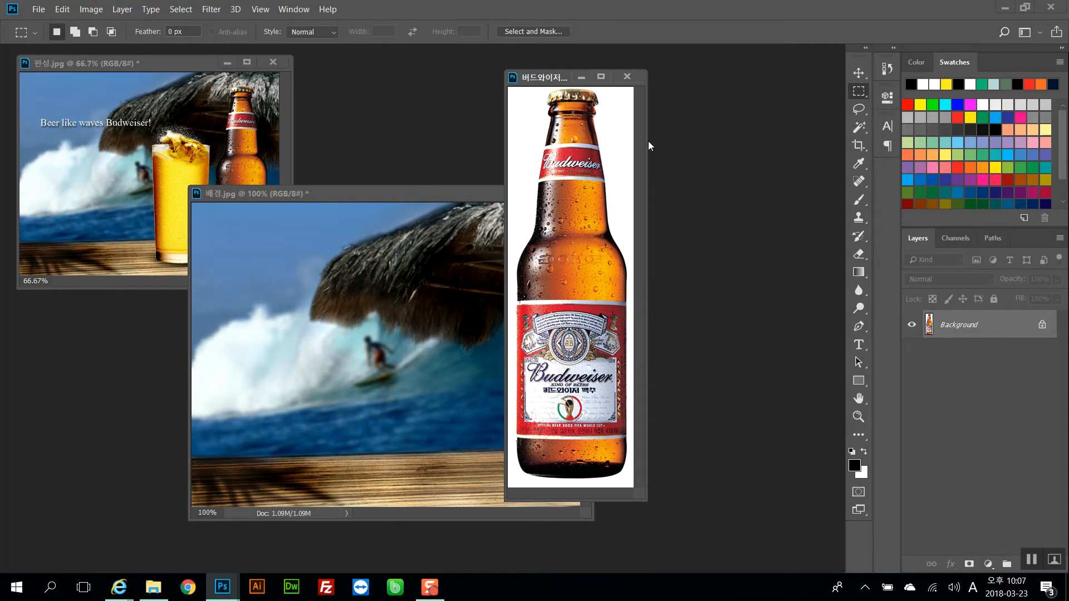
{"action": "left_click_drag", "start_coordinate": [645, 143], "coordinate": [732, 156]}
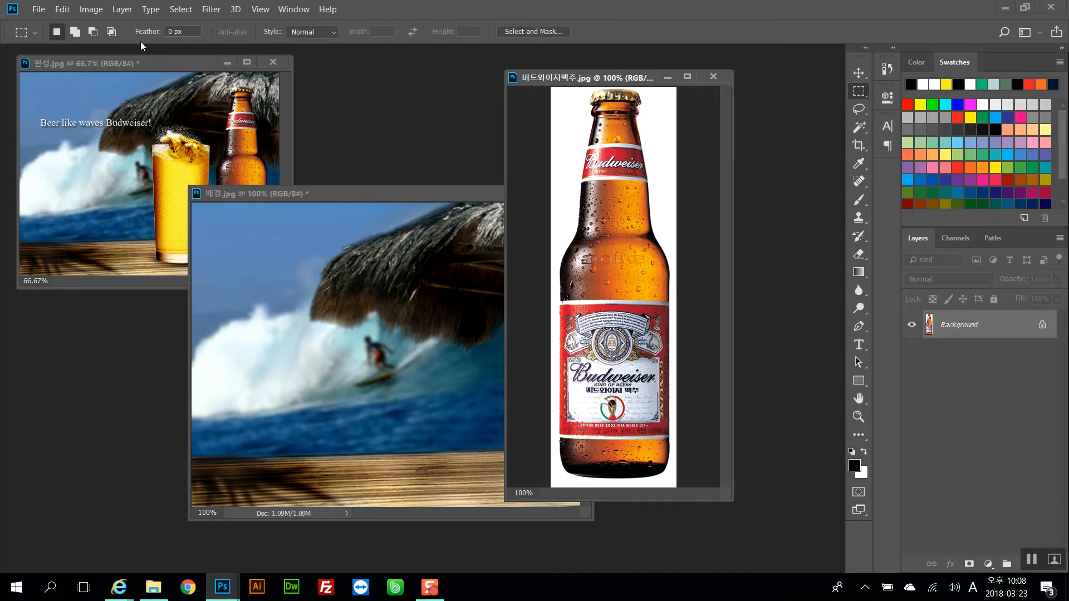
{"action": "left_click", "coordinate": [92, 9]}
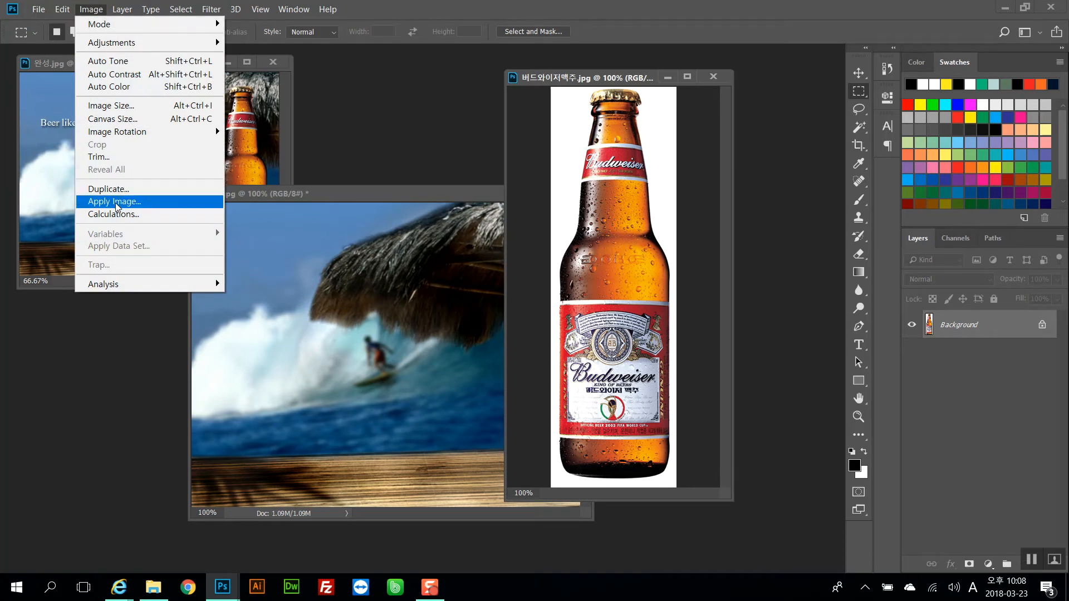
{"action": "left_click", "coordinate": [646, 275]}
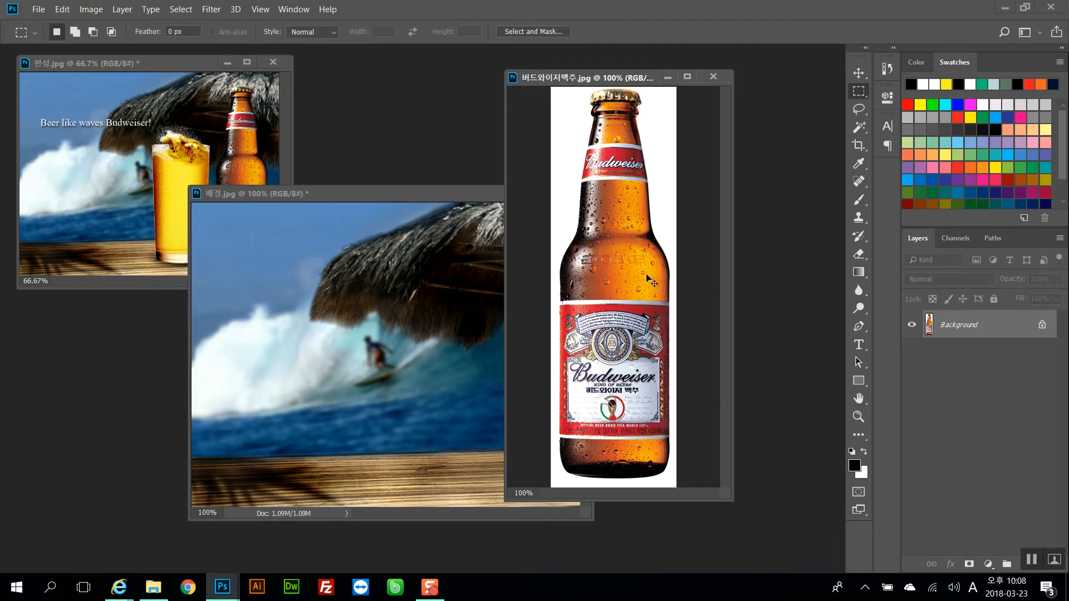
Duplicate the bottle's Background layer, try the Multiply blend mode on the copy, and undo the blend change
{"action": "key", "text": "ctrl+j"}
{"action": "left_click", "coordinate": [927, 279]}
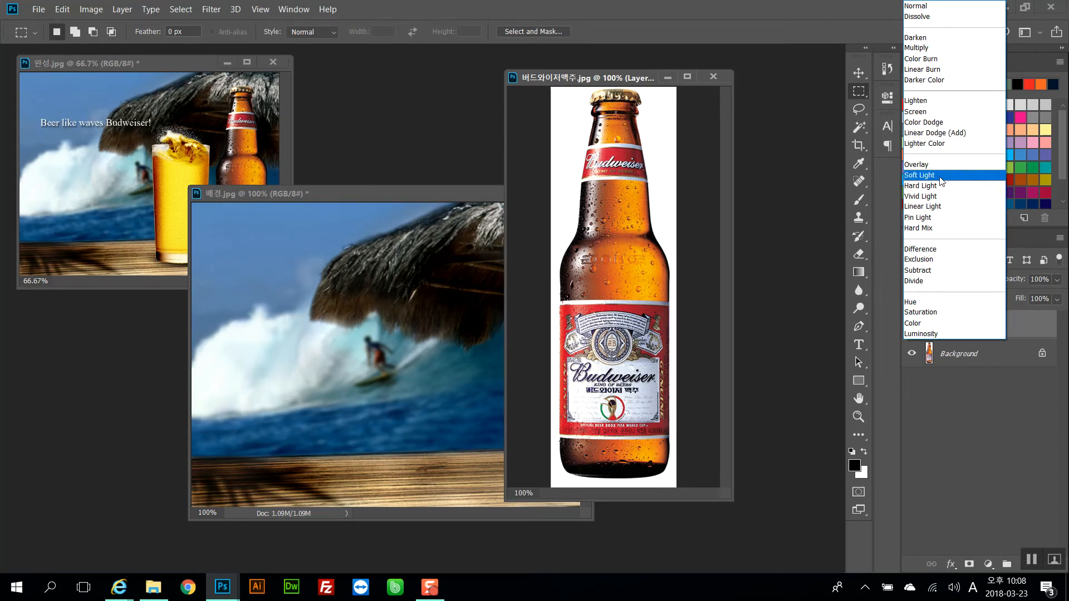
{"action": "left_click", "coordinate": [939, 48]}
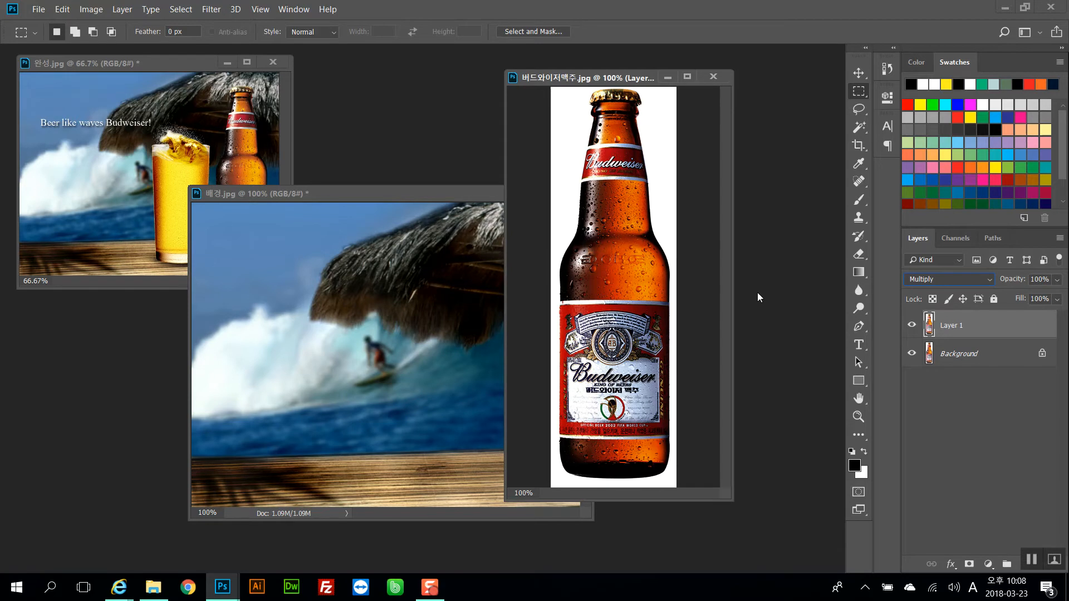
{"action": "key", "text": "ctrl+z"}
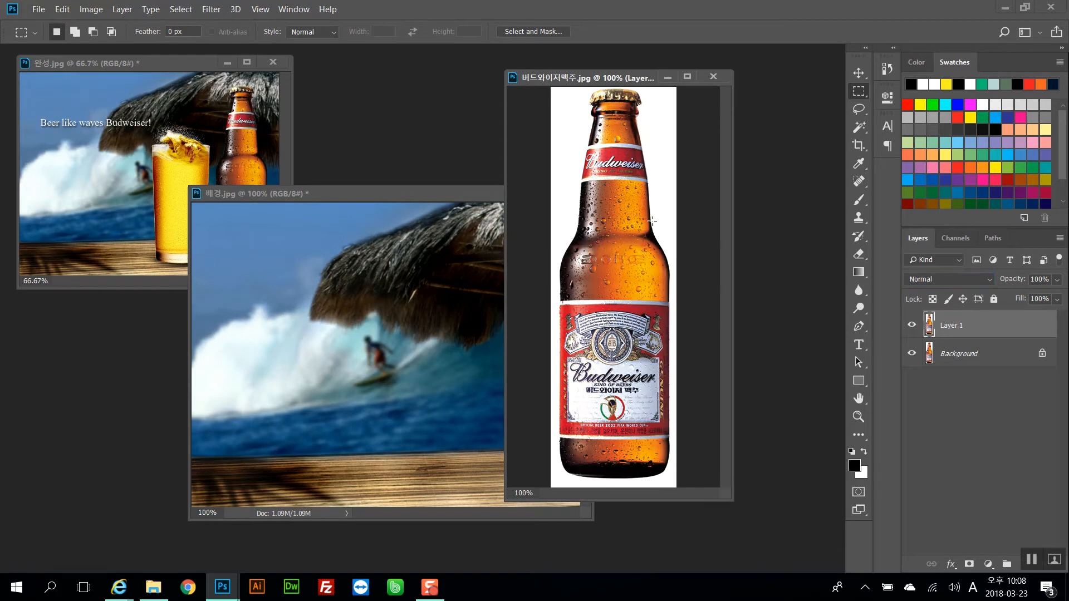
Open Apply Image on the bottle document and choose 버드와이저맥주.jpg as the source
{"action": "left_click", "coordinate": [122, 9]}
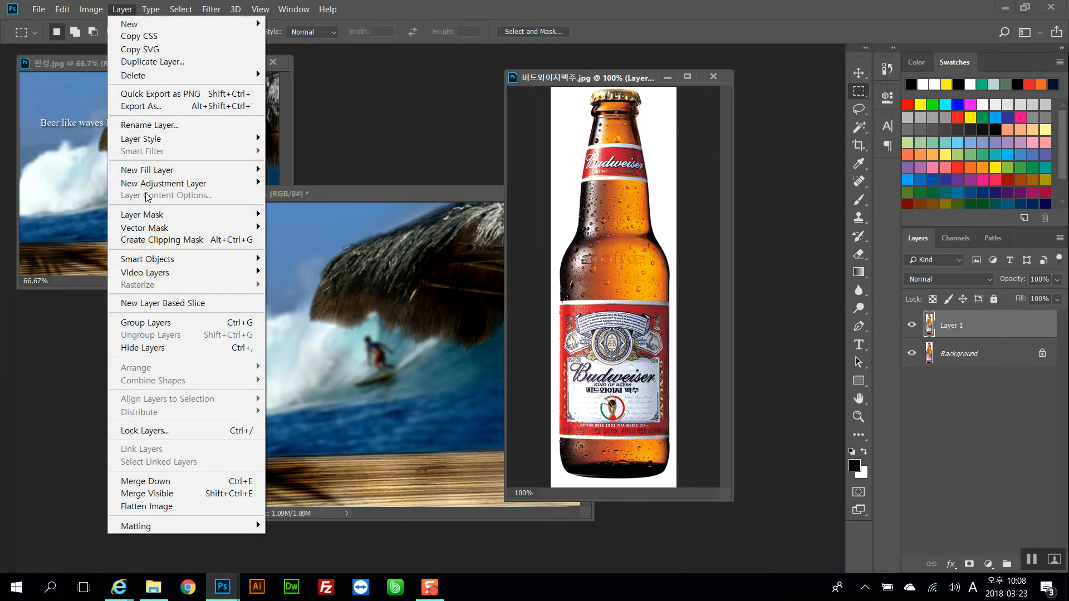
{"action": "mouse_move", "coordinate": [91, 11]}
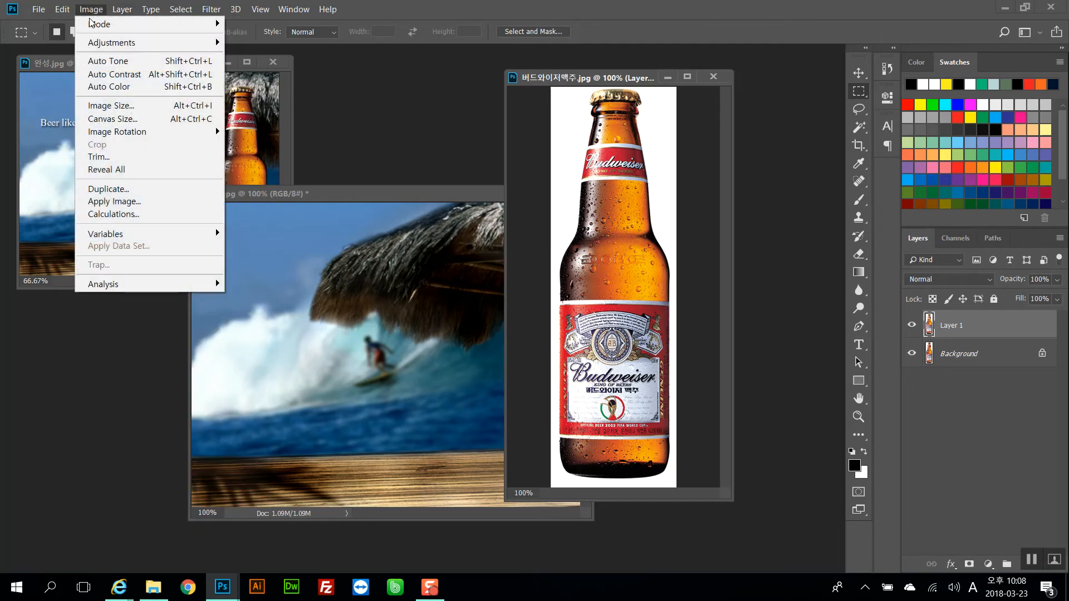
{"action": "left_click", "coordinate": [126, 208]}
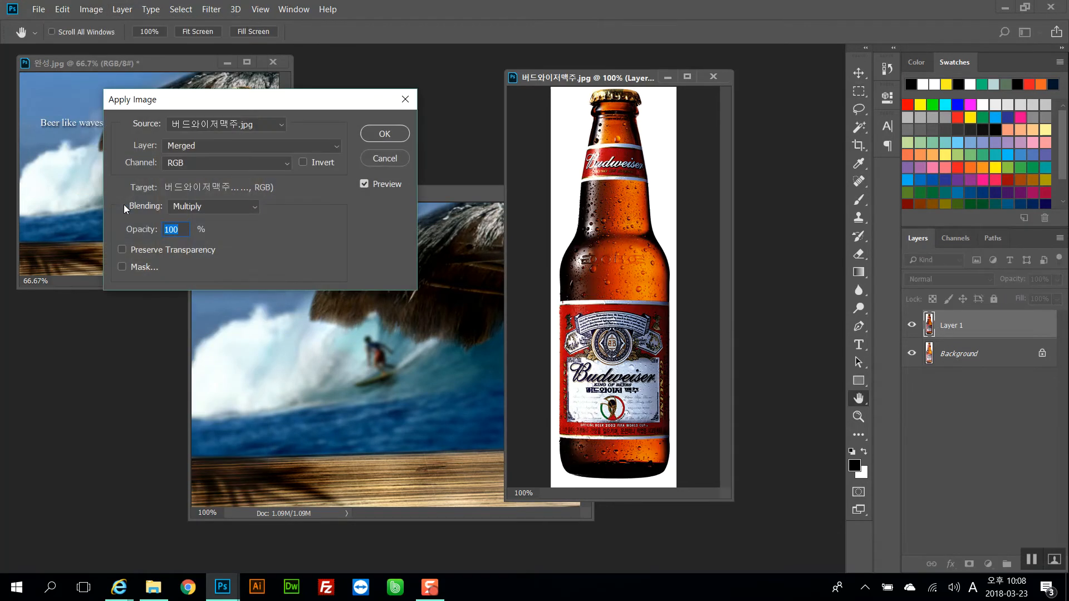
{"action": "left_click", "coordinate": [222, 126]}
{"action": "left_click", "coordinate": [221, 126]}
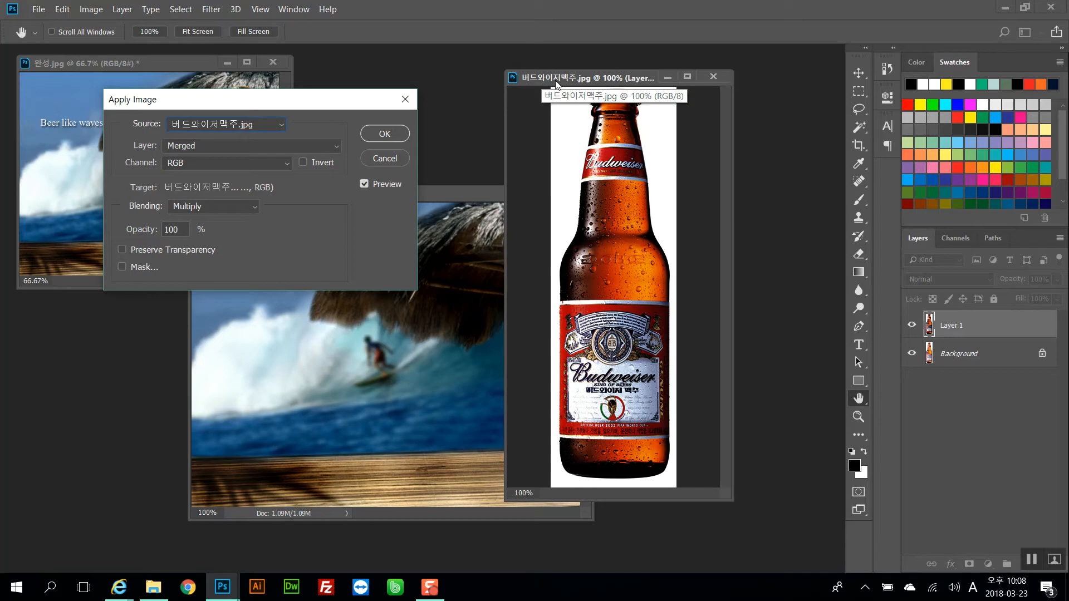
{"action": "left_click", "coordinate": [224, 121]}
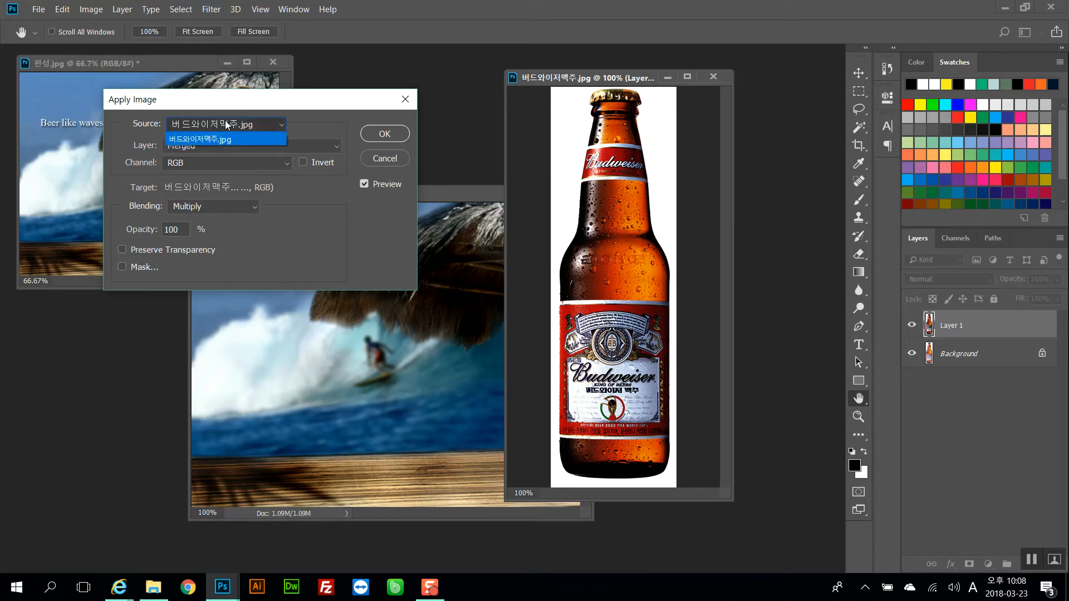
{"action": "left_click", "coordinate": [221, 139]}
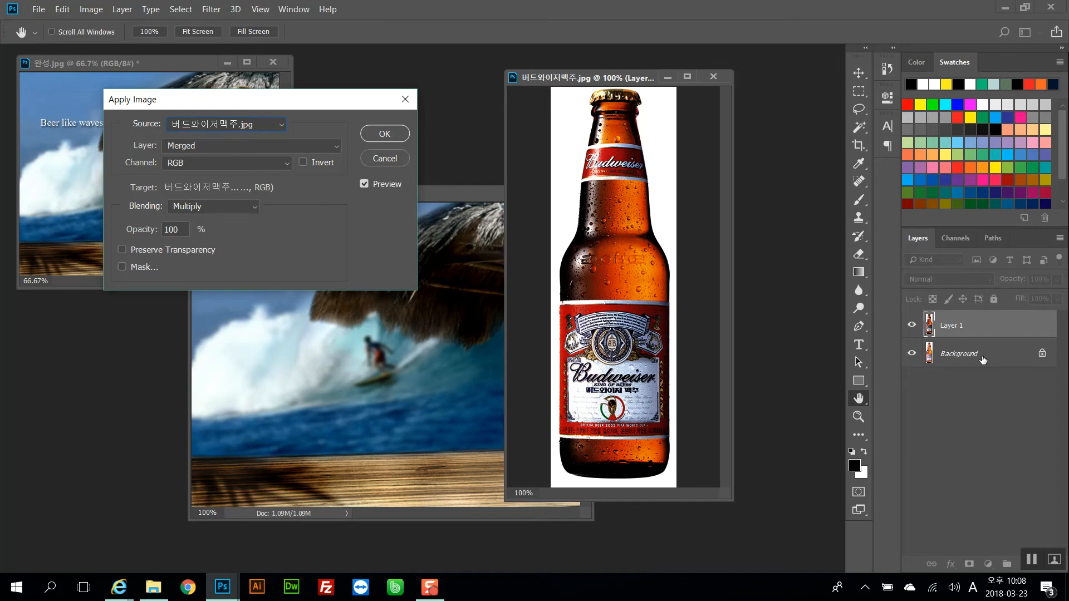
Set the Apply Image layer to Background, then cancel the dialog
{"action": "left_click", "coordinate": [246, 146]}
{"action": "left_click", "coordinate": [246, 146]}
{"action": "left_click", "coordinate": [246, 146]}
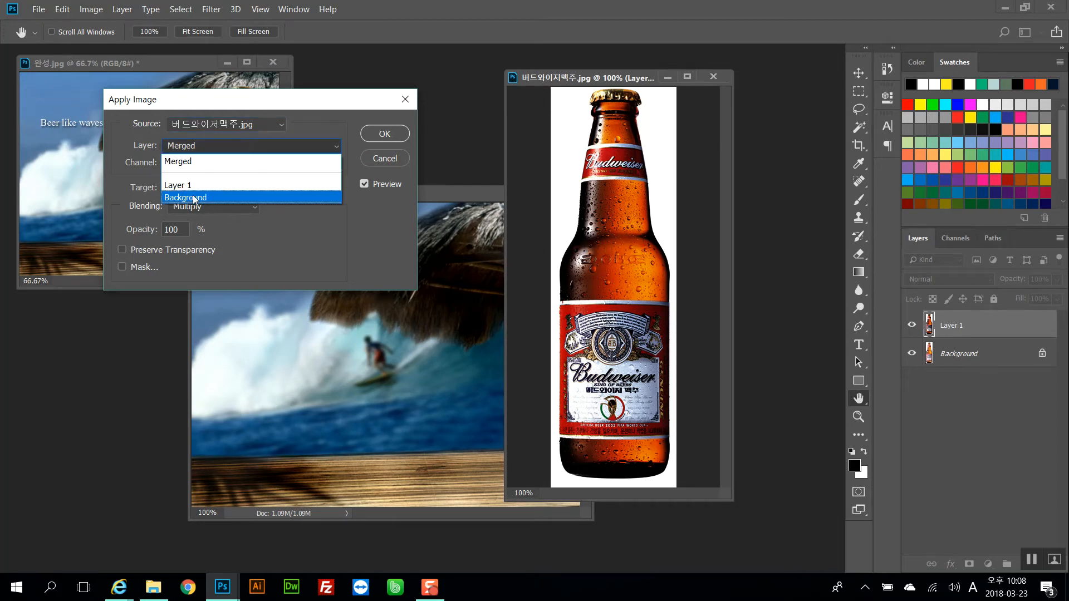
{"action": "left_click", "coordinate": [194, 199]}
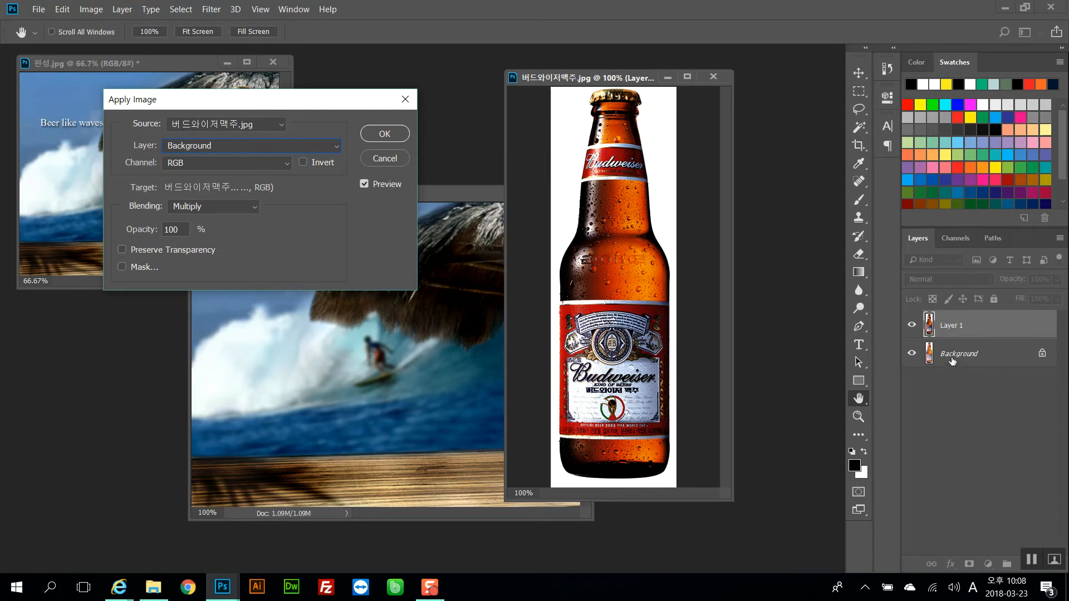
{"action": "left_click", "coordinate": [239, 146]}
{"action": "left_click", "coordinate": [239, 146]}
{"action": "left_click", "coordinate": [951, 240]}
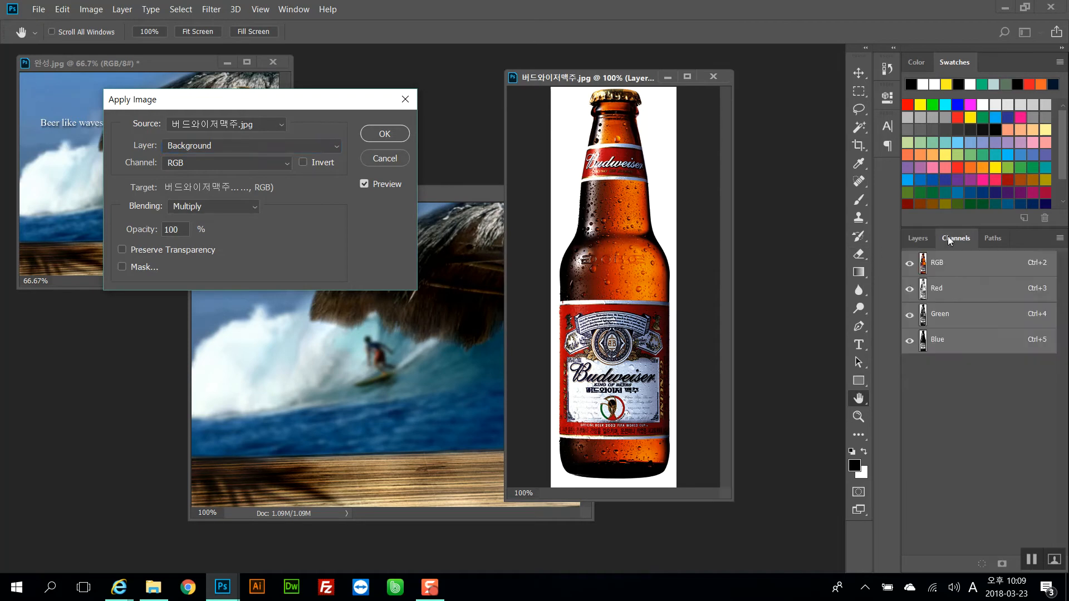
{"action": "left_click", "coordinate": [924, 239]}
{"action": "left_click", "coordinate": [946, 241]}
{"action": "left_click", "coordinate": [382, 158]}
Inspect the bottle's Red, Green and Blue channels one at a time, returning to the composite RGB view
{"action": "left_click", "coordinate": [925, 239]}
{"action": "left_click", "coordinate": [950, 240]}
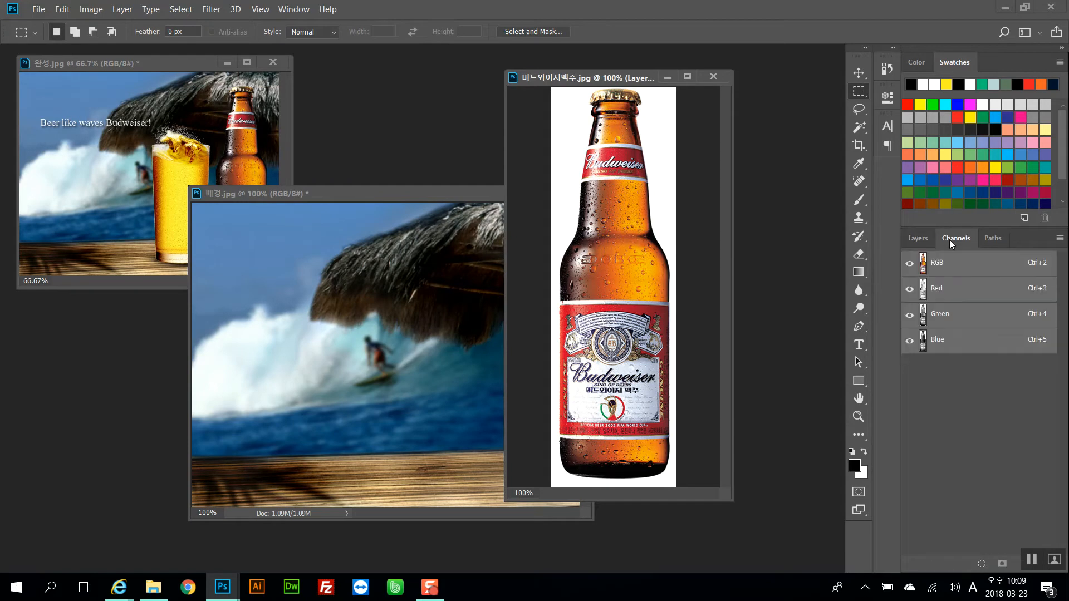
{"action": "left_click", "coordinate": [1032, 560]}
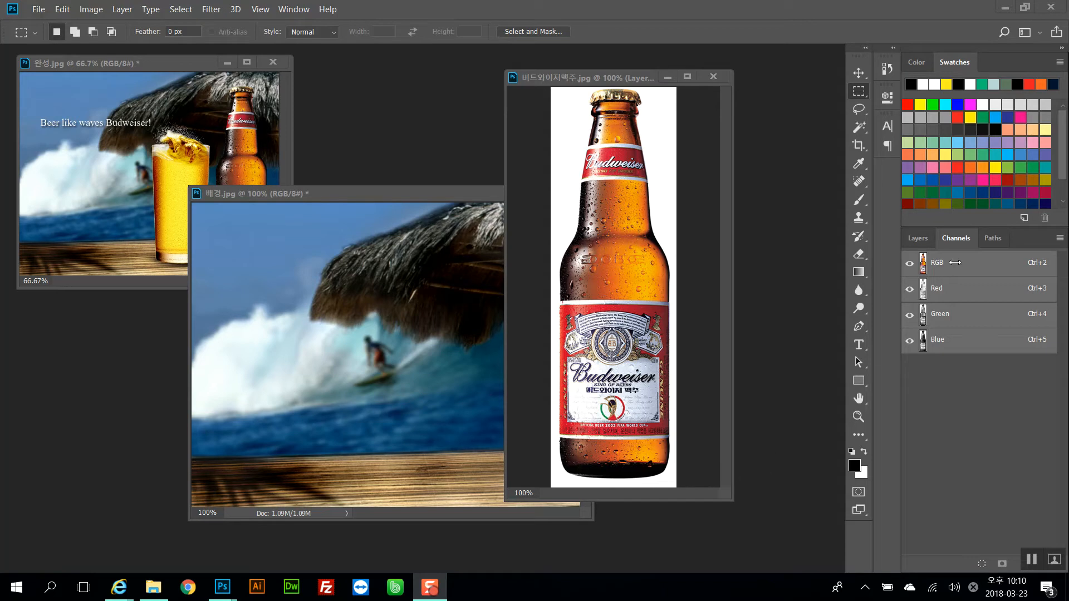
{"action": "left_click", "coordinate": [950, 300]}
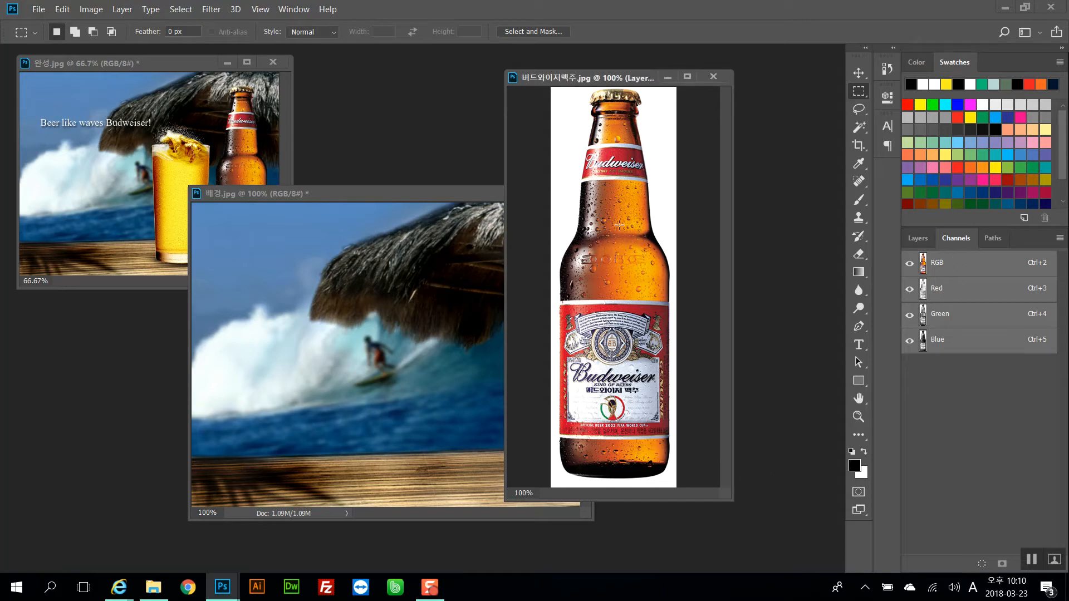
{"action": "left_click", "coordinate": [948, 295]}
{"action": "left_click", "coordinate": [949, 349]}
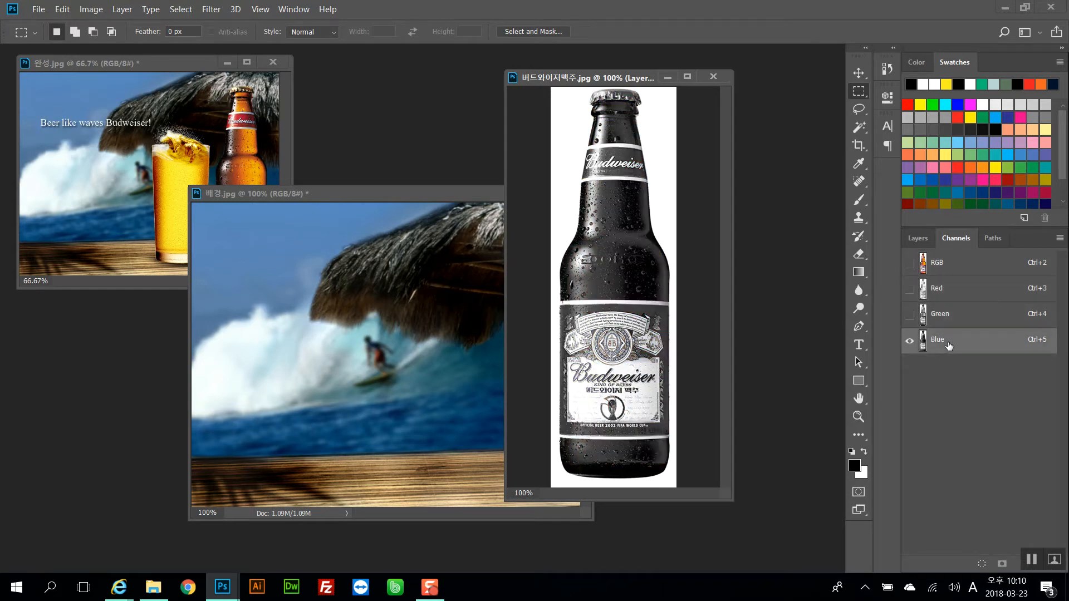
{"action": "left_click", "coordinate": [948, 293]}
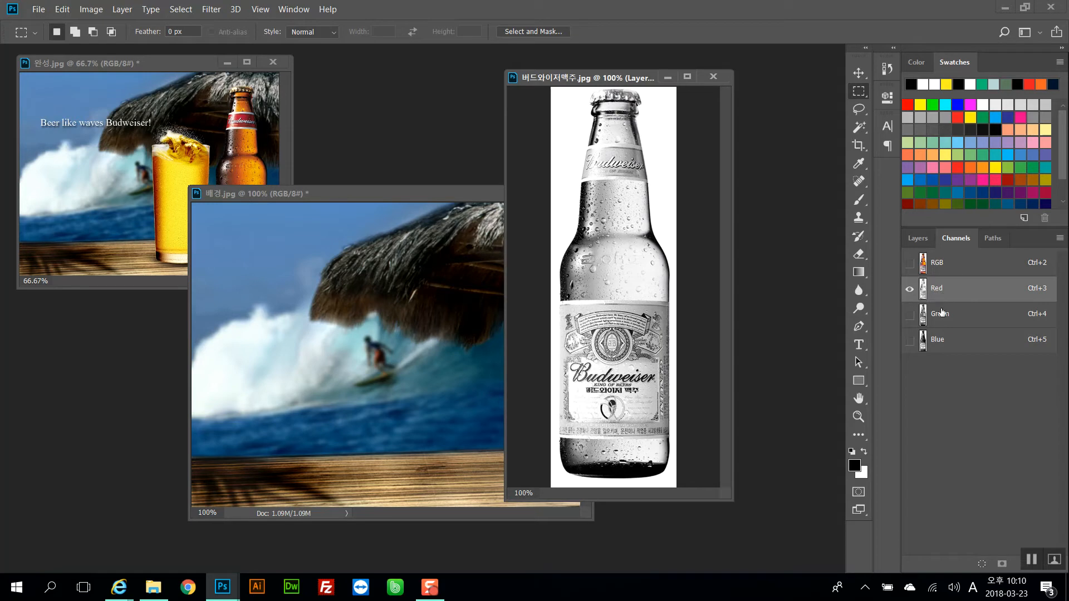
{"action": "left_click", "coordinate": [947, 316]}
{"action": "left_click", "coordinate": [958, 345]}
{"action": "left_click", "coordinate": [956, 295]}
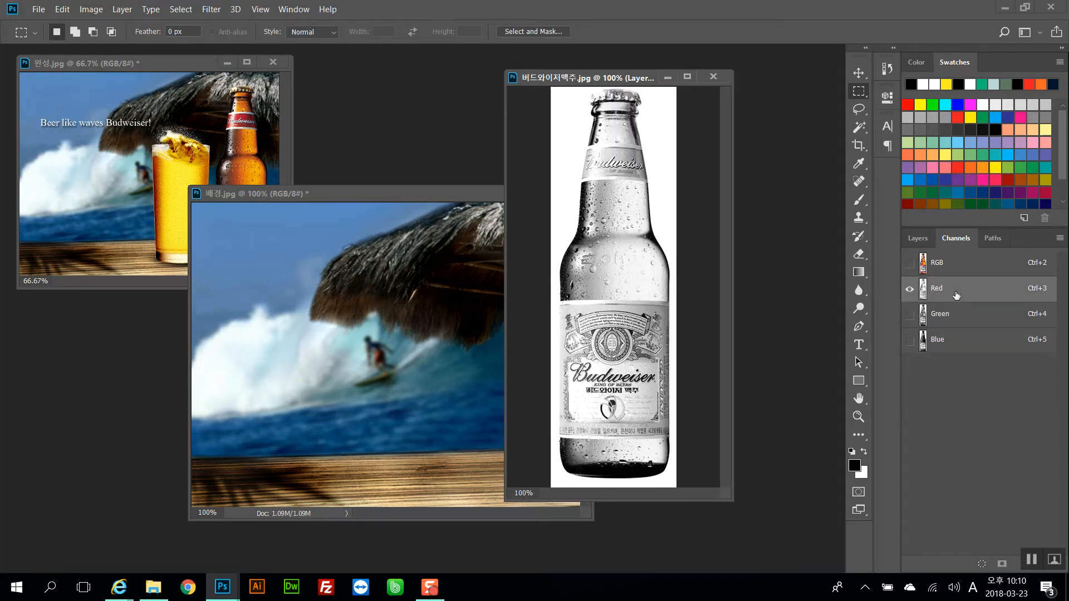
{"action": "left_click", "coordinate": [924, 289], "text": "ctrl"}
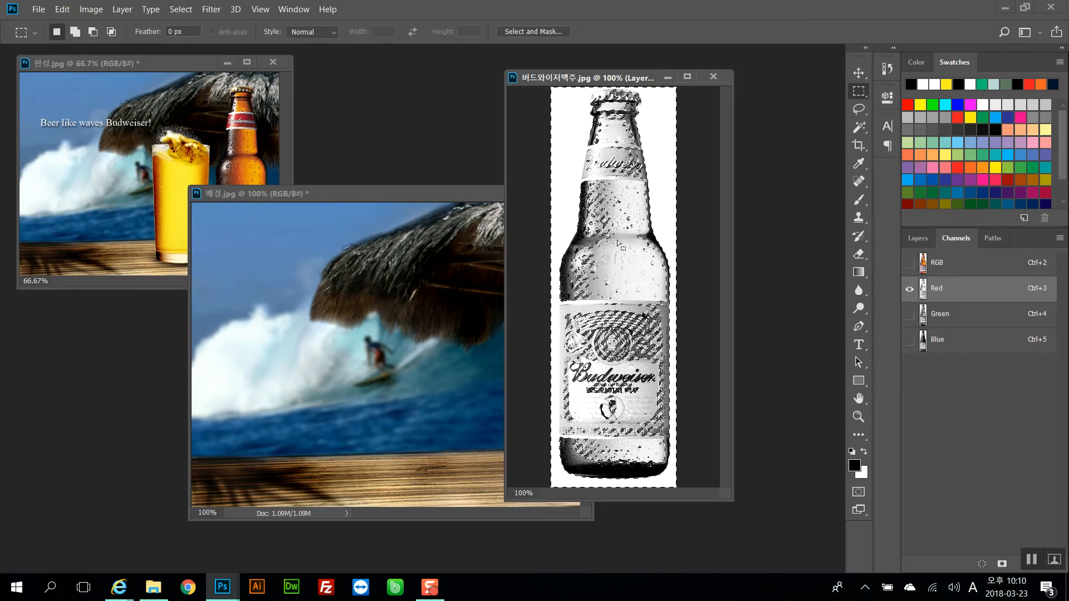
{"action": "left_click", "coordinate": [940, 317]}
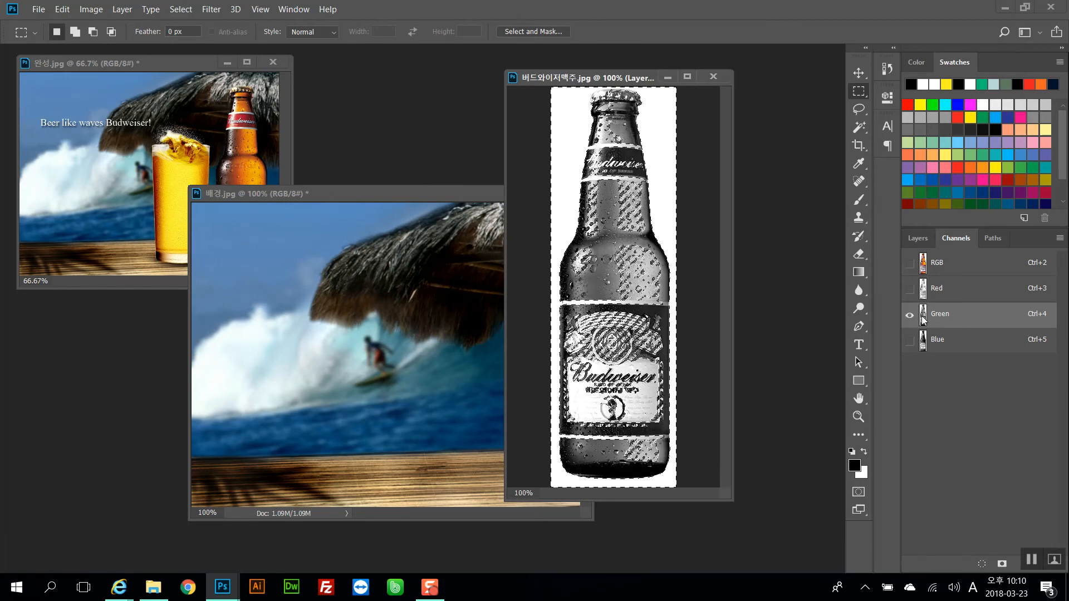
{"action": "left_click", "coordinate": [928, 341]}
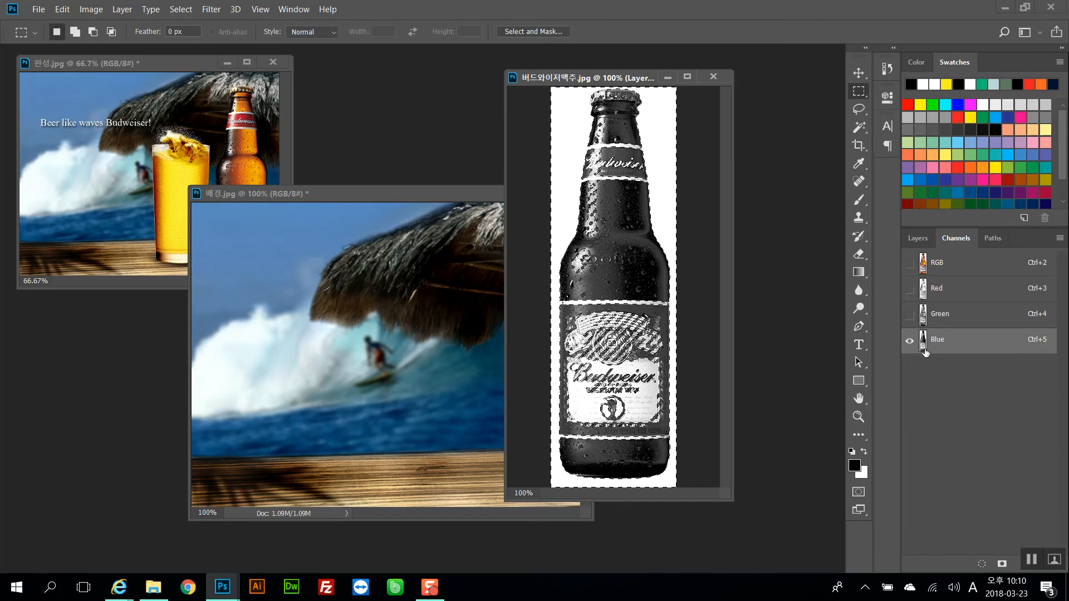
{"action": "left_click", "coordinate": [953, 264]}
{"action": "left_click", "coordinate": [686, 210]}
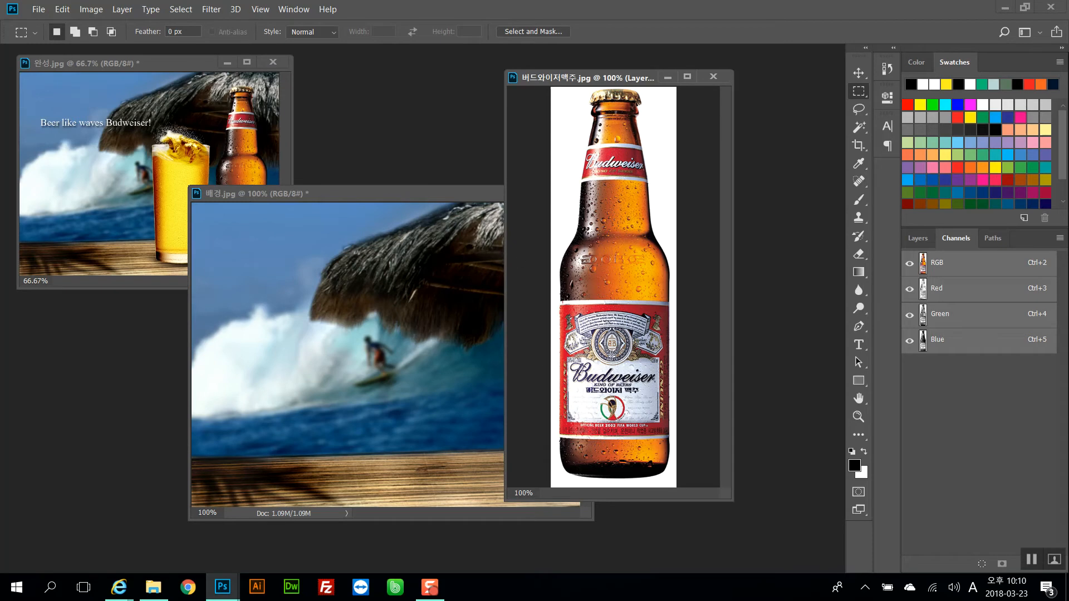
{"action": "left_click", "coordinate": [939, 295]}
{"action": "left_click", "coordinate": [941, 313]}
{"action": "left_click", "coordinate": [949, 341]}
{"action": "left_click", "coordinate": [947, 261]}
{"action": "left_click", "coordinate": [913, 240]}
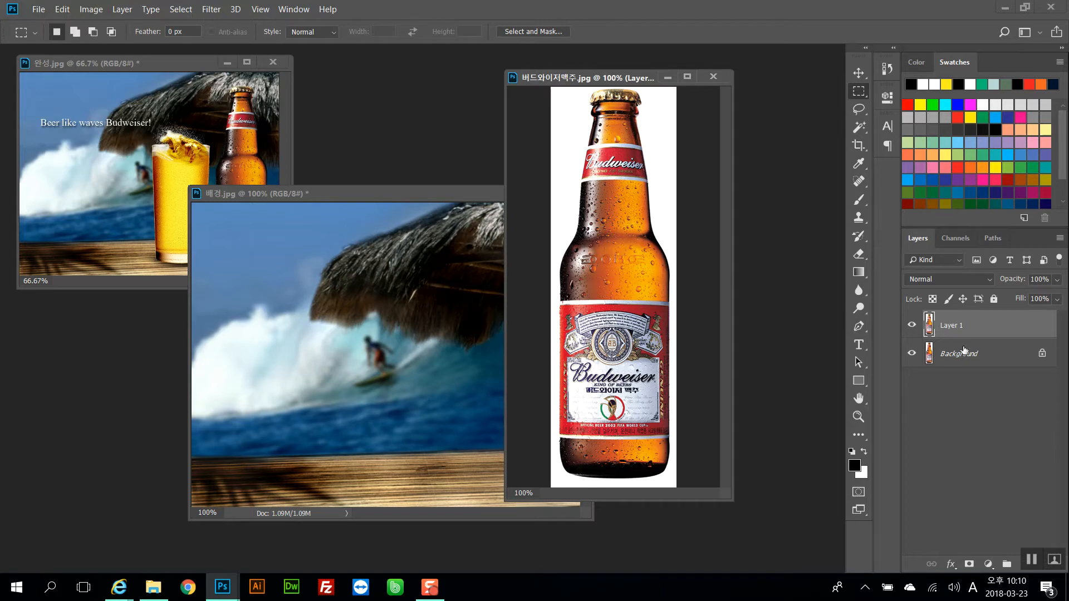
Browse Layer 1's blend mode list and view the Red channel on its own
{"action": "left_click", "coordinate": [947, 279]}
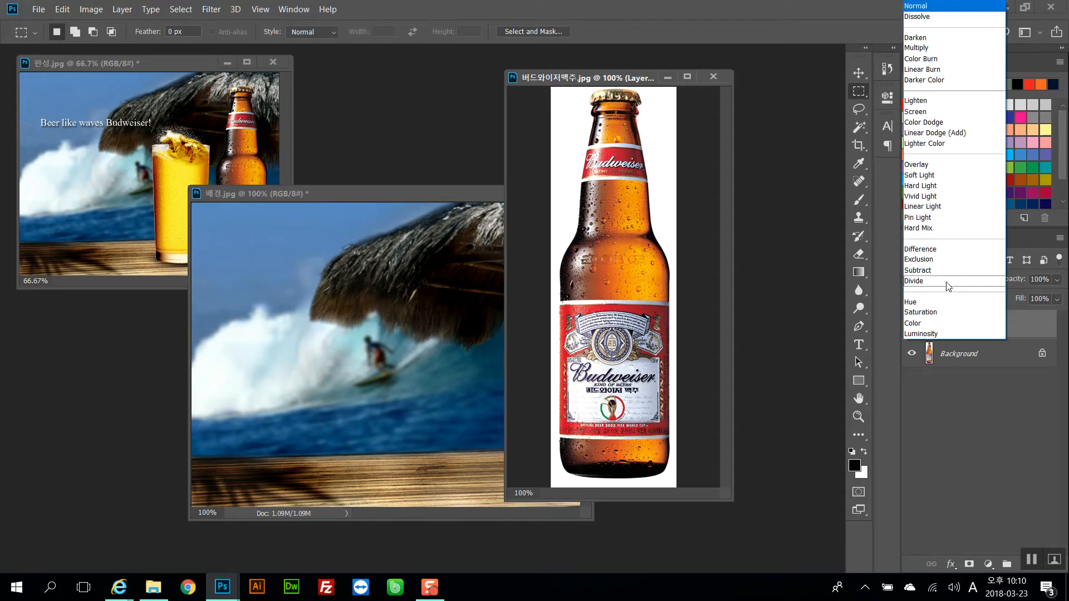
{"action": "left_click", "coordinate": [963, 425]}
{"action": "left_click_drag", "start_coordinate": [958, 332], "coordinate": [970, 338]}
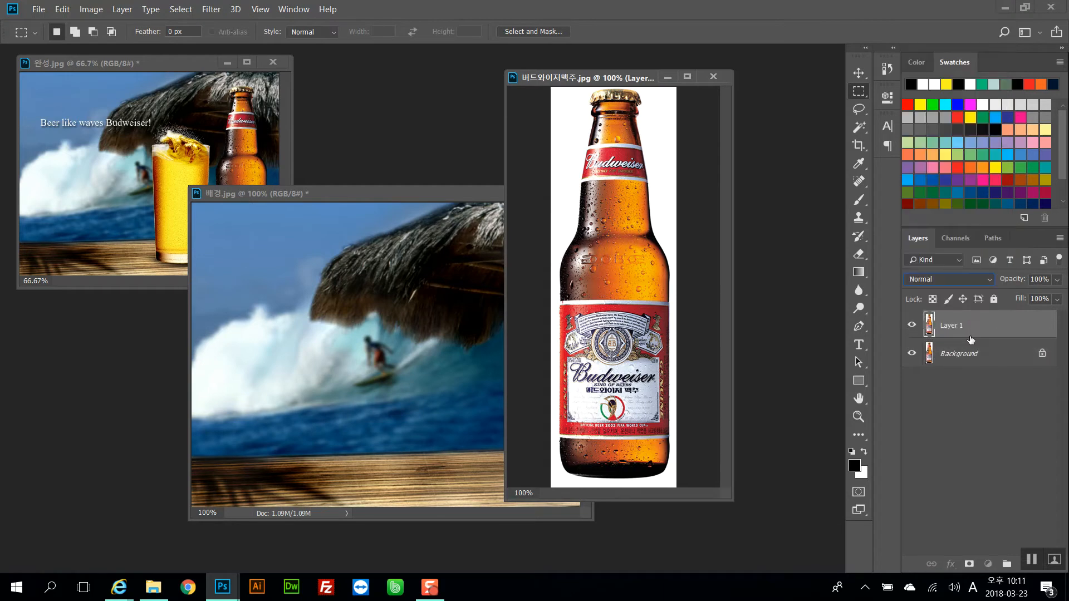
{"action": "left_click", "coordinate": [962, 240]}
{"action": "left_click", "coordinate": [946, 292]}
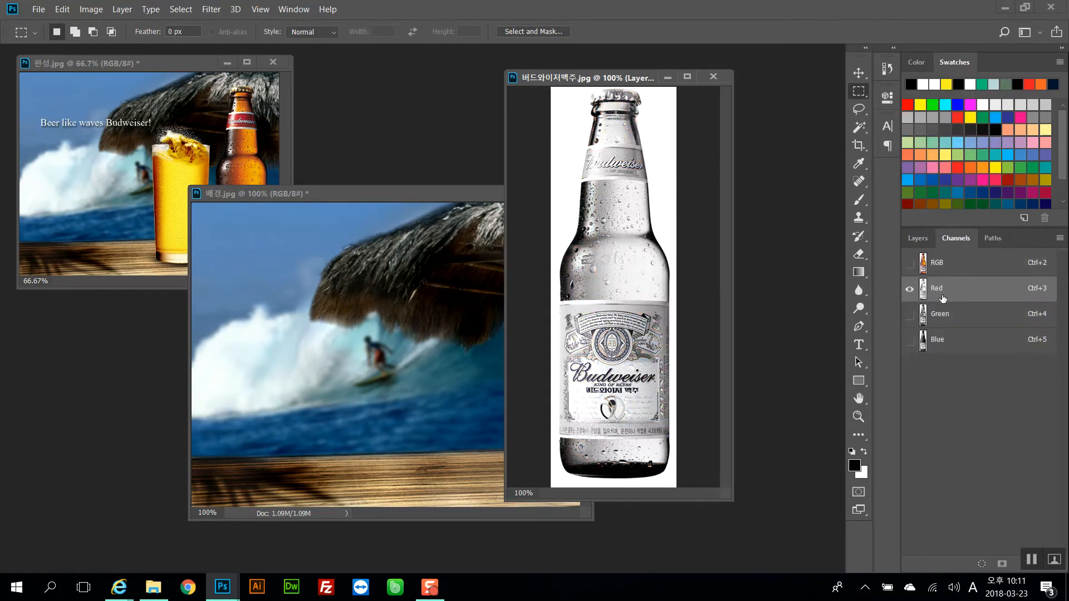
{"action": "left_click", "coordinate": [920, 240]}
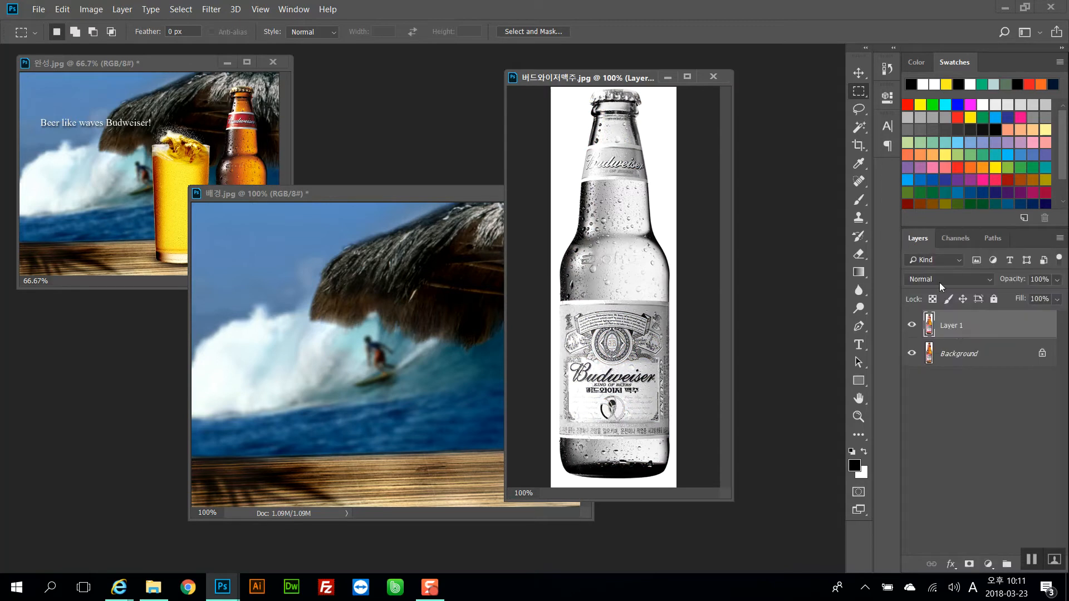
{"action": "mouse_move", "coordinate": [975, 330]}
{"action": "left_mouse_down"}
{"action": "mouse_move", "coordinate": [979, 482]}
{"action": "mouse_move", "coordinate": [983, 324]}
{"action": "left_mouse_up"}
{"action": "left_click_drag", "start_coordinate": [983, 325], "coordinate": [982, 324]}
{"action": "left_click", "coordinate": [677, 277]}
Restore the composite RGB channel and merge Layer 1 down into the Background layer
{"action": "left_click", "coordinate": [955, 238]}
{"action": "left_click", "coordinate": [963, 260]}
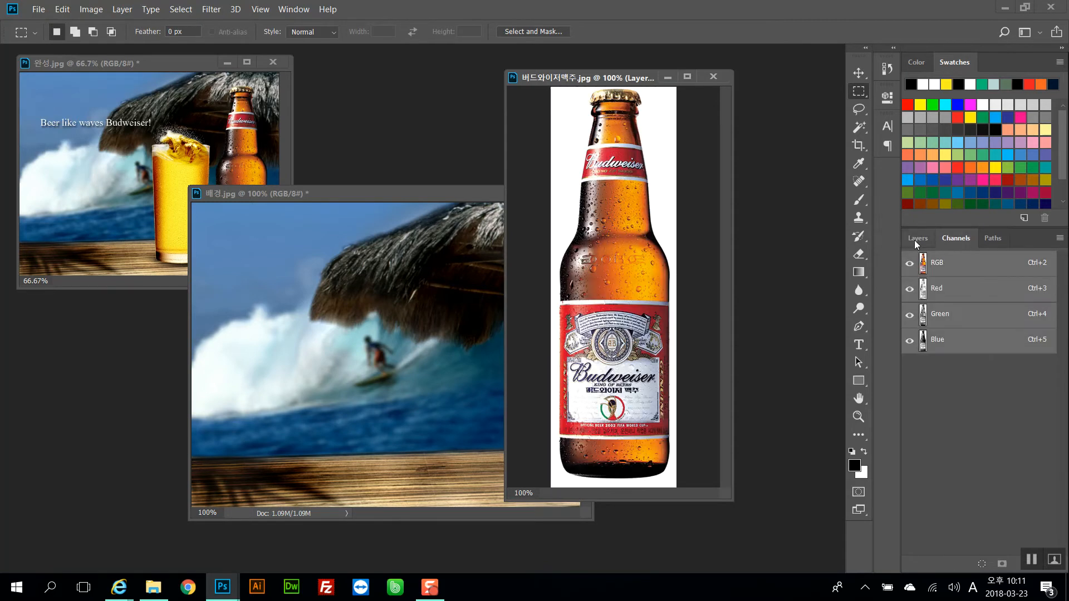
{"action": "left_click", "coordinate": [915, 239]}
{"action": "key", "text": "ctrl+e"}
{"action": "key", "text": "Return"}
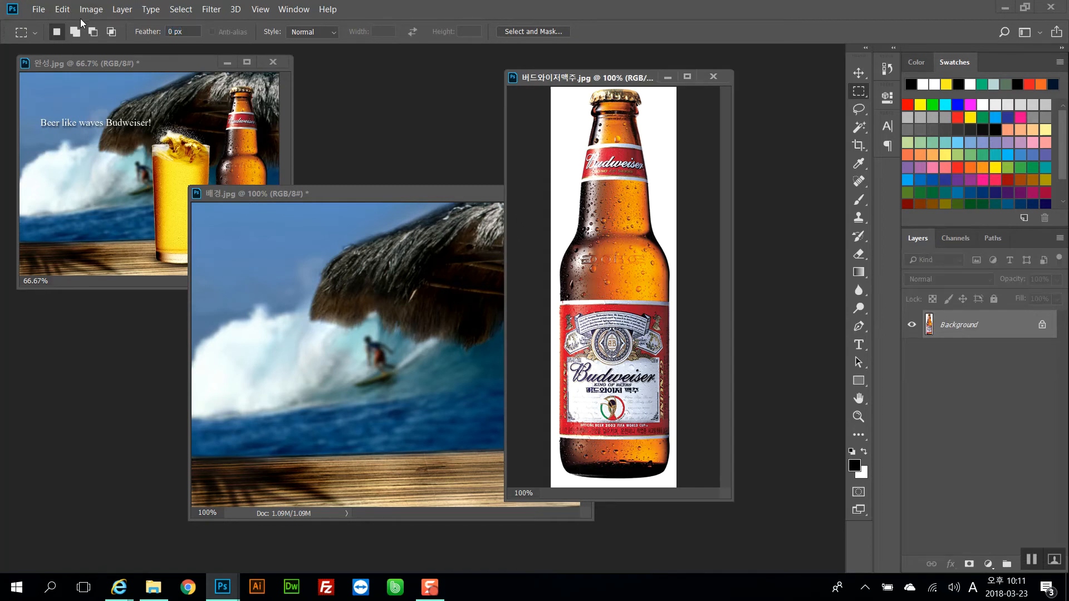
Open Apply Image on the bottle with Background as the source layer and the Red channel
{"action": "left_click", "coordinate": [89, 10]}
{"action": "left_click", "coordinate": [121, 203]}
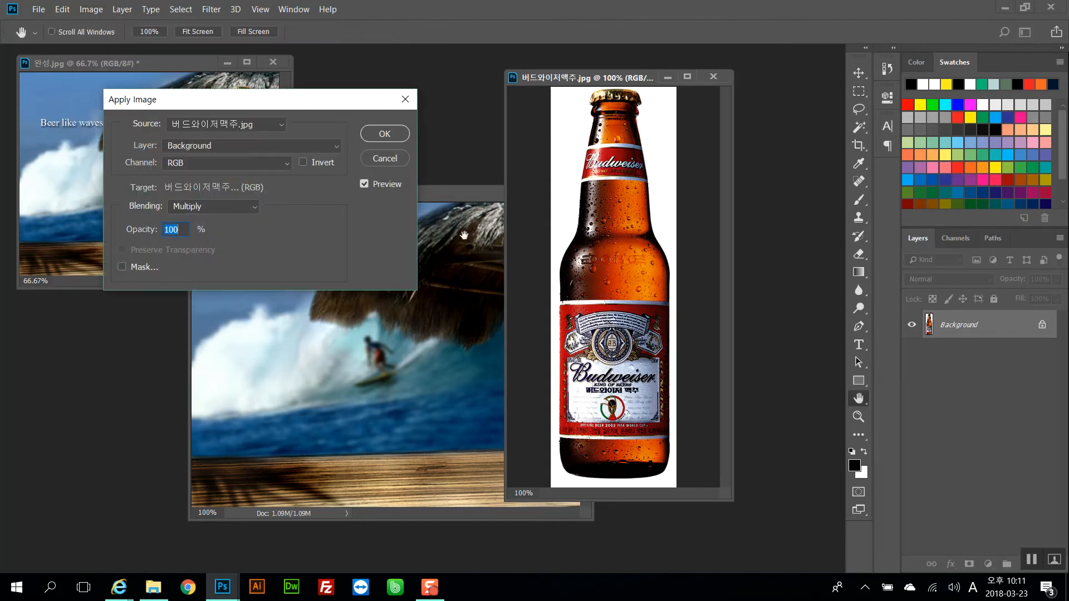
{"action": "left_click", "coordinate": [242, 151]}
{"action": "left_click", "coordinate": [242, 151]}
{"action": "left_click", "coordinate": [246, 128]}
{"action": "left_click", "coordinate": [247, 128]}
{"action": "left_click", "coordinate": [203, 159]}
{"action": "left_click", "coordinate": [194, 191]}
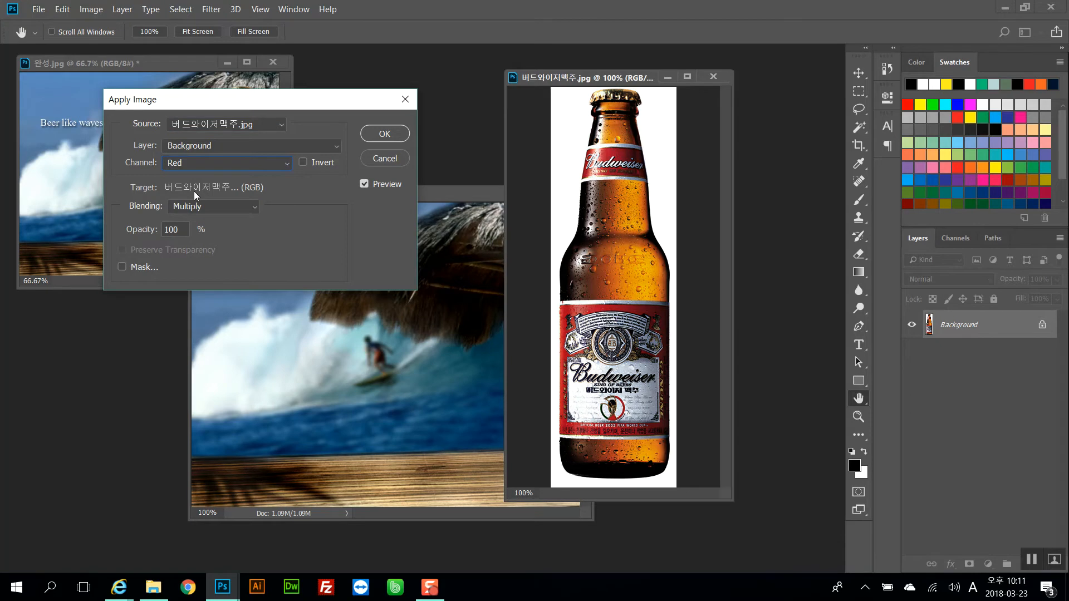
Try 50% opacity while toggling Preview, then set the opacity back to 100%
{"action": "left_click", "coordinate": [366, 186]}
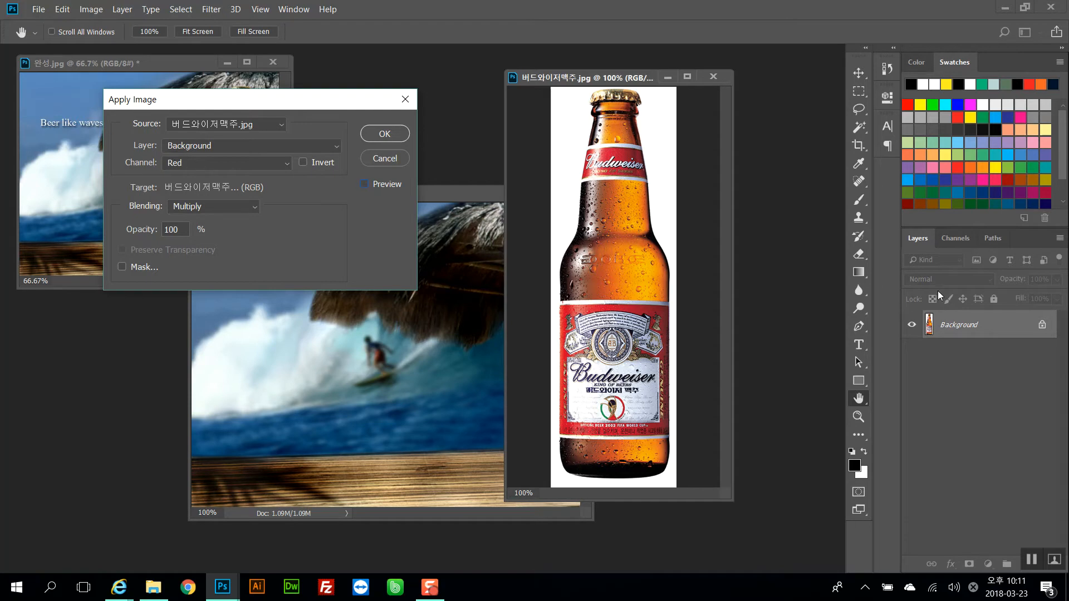
{"action": "left_click", "coordinate": [193, 207]}
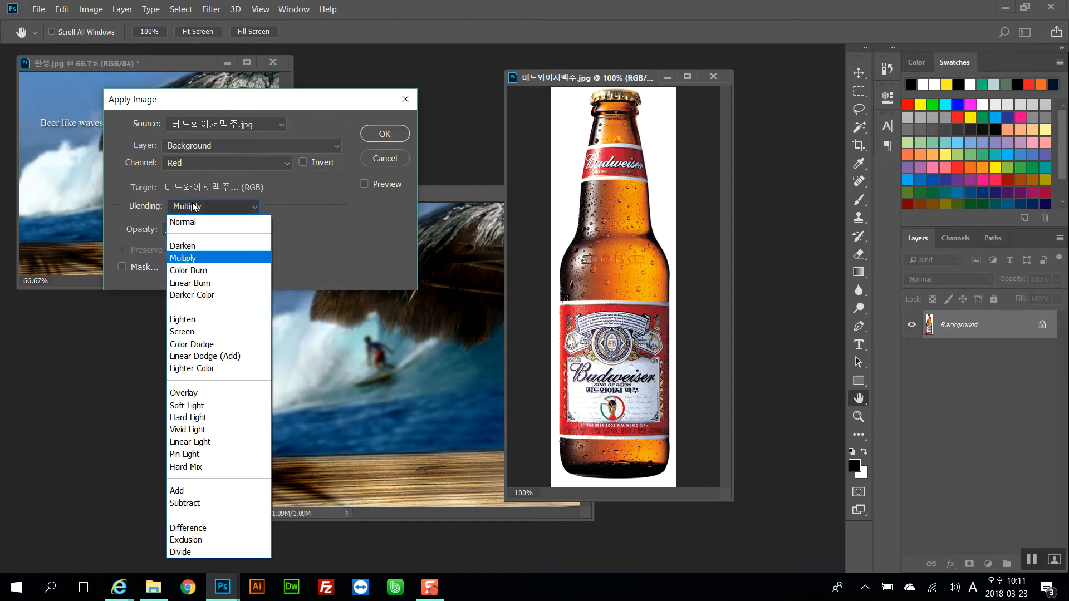
{"action": "left_click", "coordinate": [193, 207]}
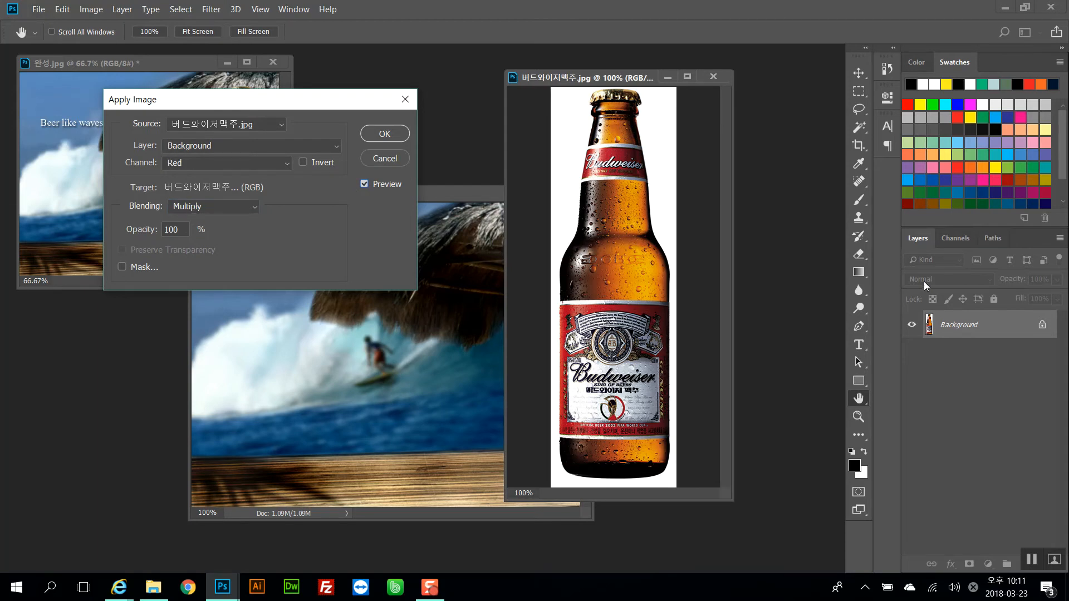
{"action": "double_click", "coordinate": [176, 230]}
{"action": "type", "text": "50"}
{"action": "left_click", "coordinate": [251, 205]}
{"action": "left_click", "coordinate": [252, 204]}
{"action": "left_click", "coordinate": [365, 184]}
{"action": "left_click", "coordinate": [364, 184]}
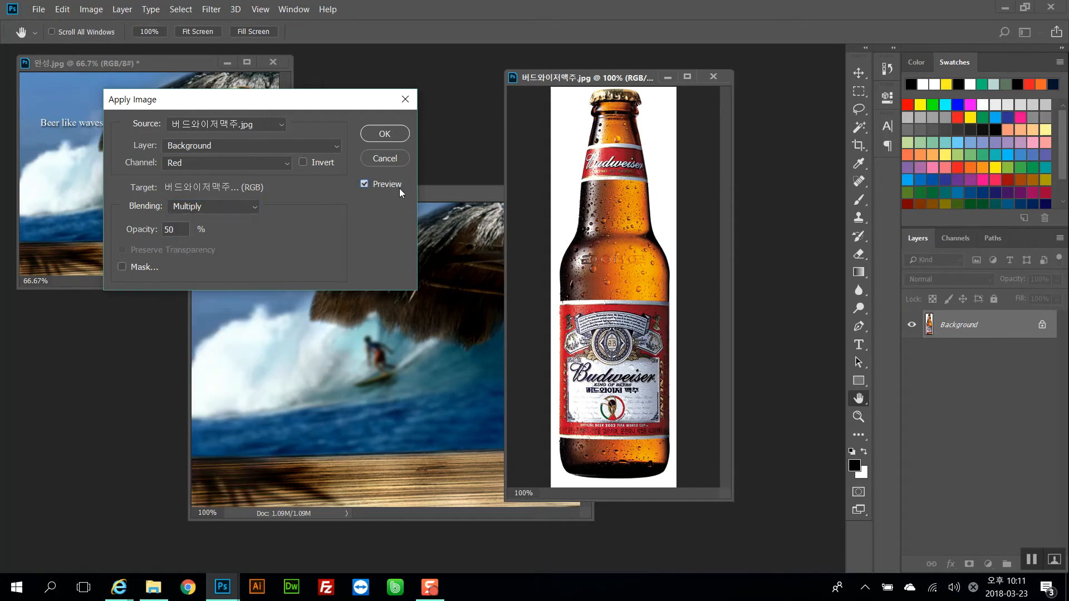
{"action": "left_click", "coordinate": [363, 183]}
{"action": "left_click", "coordinate": [363, 183]}
{"action": "left_click", "coordinate": [174, 234]}
{"action": "key", "text": "BackSpace"}
{"action": "type", "text": "100"}
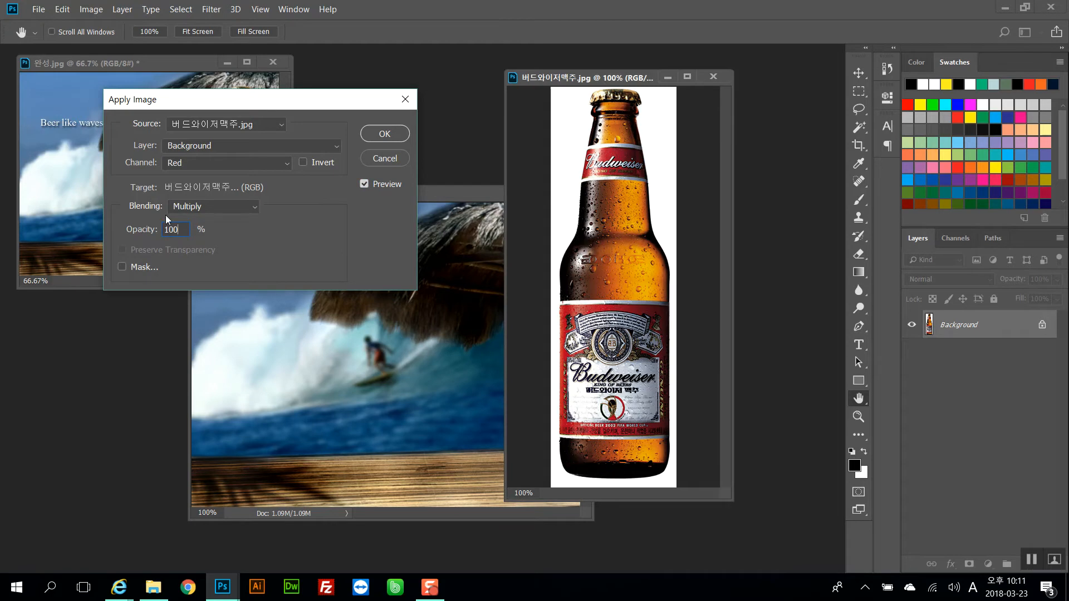
Try Color Burn blending and set the source channel to RGB
{"action": "left_click", "coordinate": [221, 208]}
{"action": "left_click", "coordinate": [211, 270]}
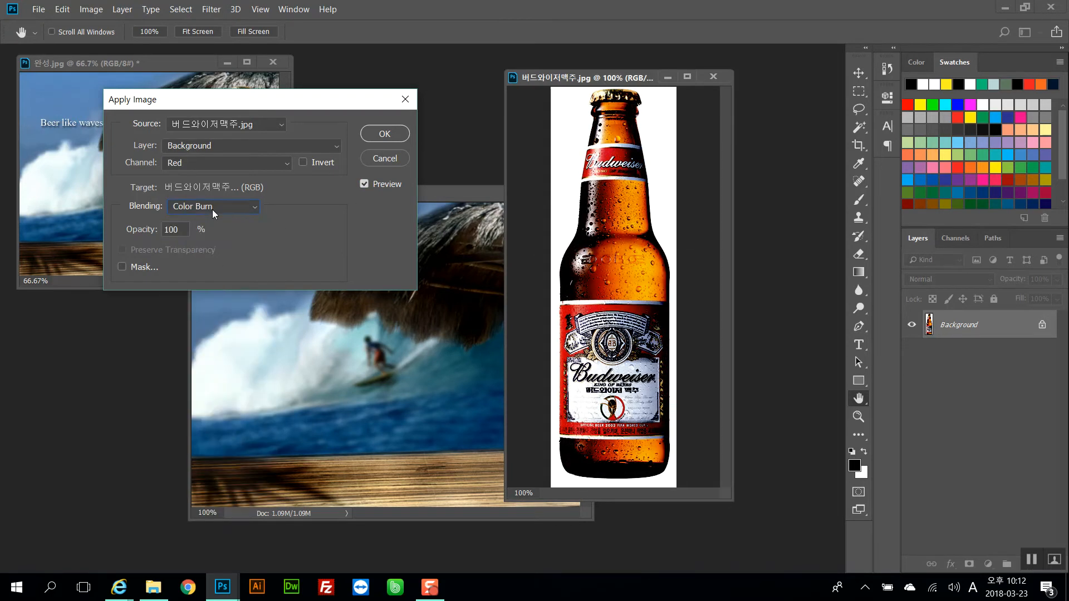
{"action": "left_click", "coordinate": [210, 162]}
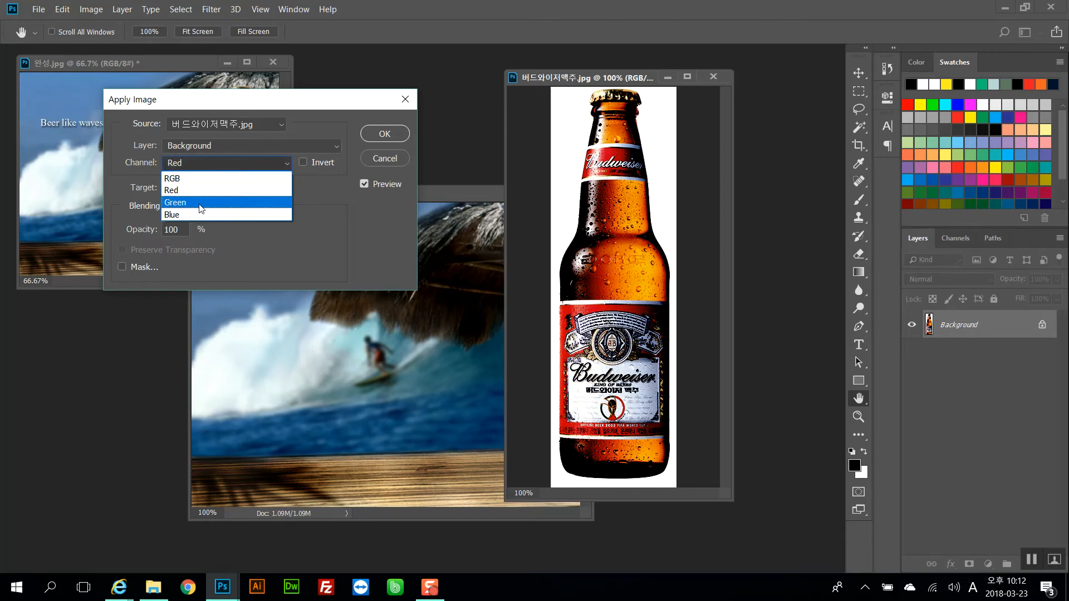
{"action": "left_click", "coordinate": [202, 203]}
{"action": "left_click", "coordinate": [206, 162]}
{"action": "left_click", "coordinate": [191, 215]}
{"action": "left_click", "coordinate": [209, 162]}
{"action": "left_click", "coordinate": [203, 179]}
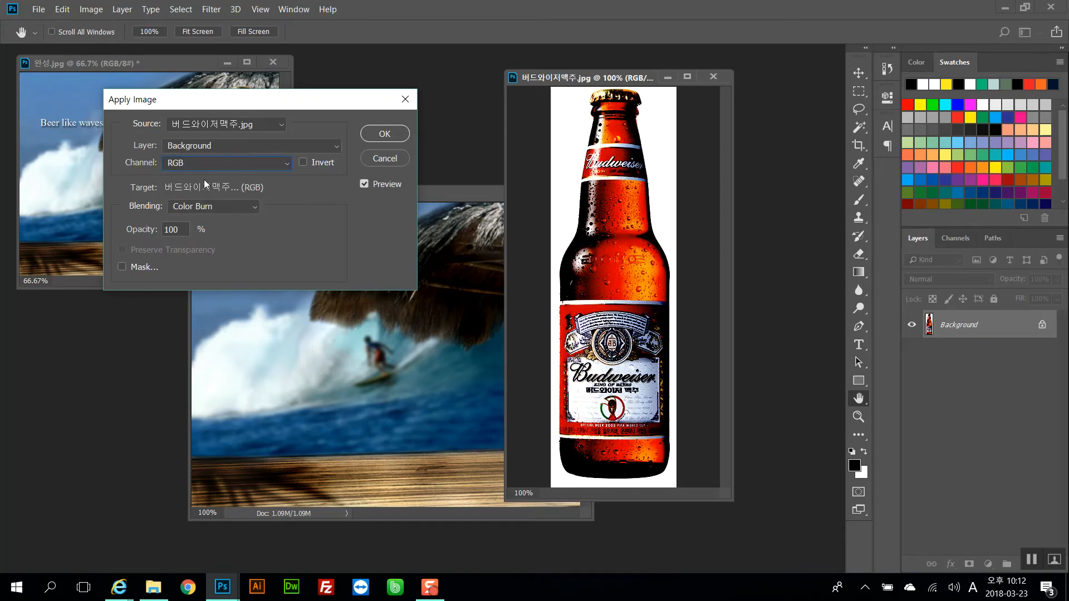
Apply the image with Multiply blending at 50% opacity
{"action": "left_click", "coordinate": [245, 206]}
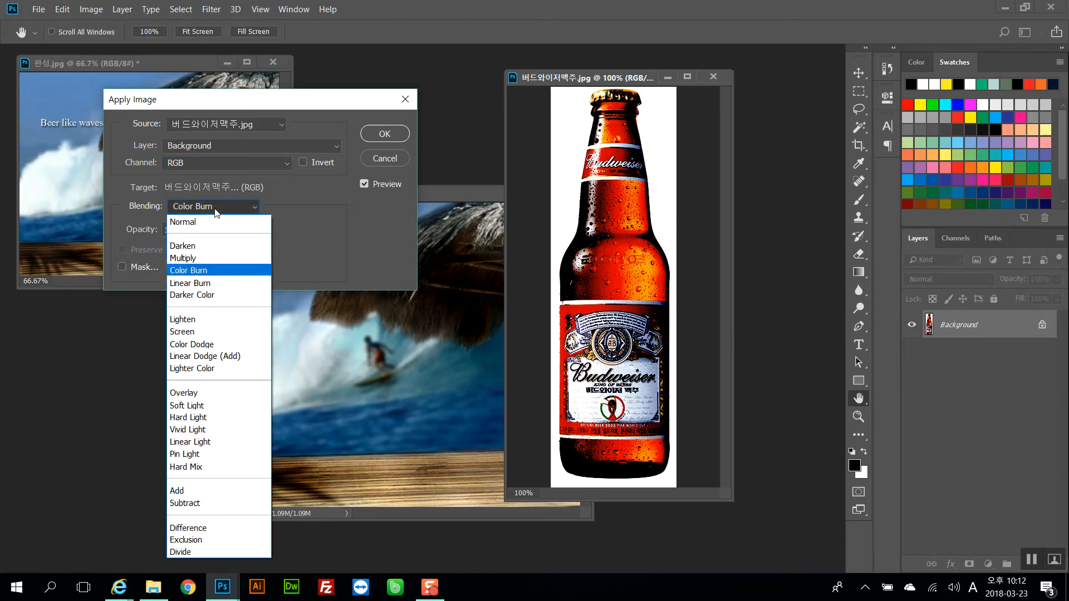
{"action": "left_click", "coordinate": [201, 257]}
{"action": "left_click", "coordinate": [130, 228]}
{"action": "type", "text": "50"}
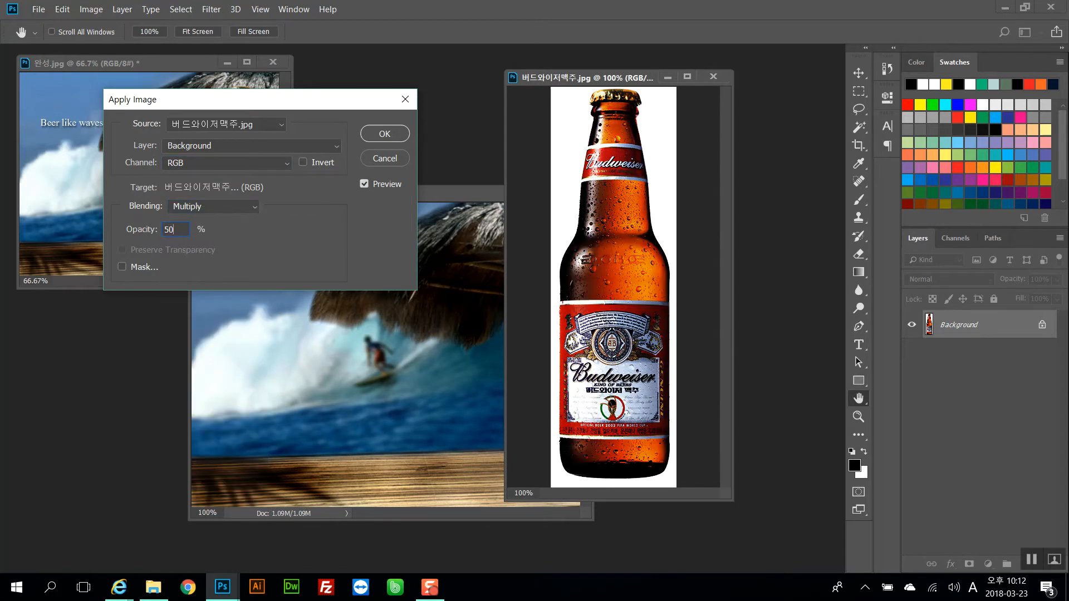
{"action": "type", "text": "m"}
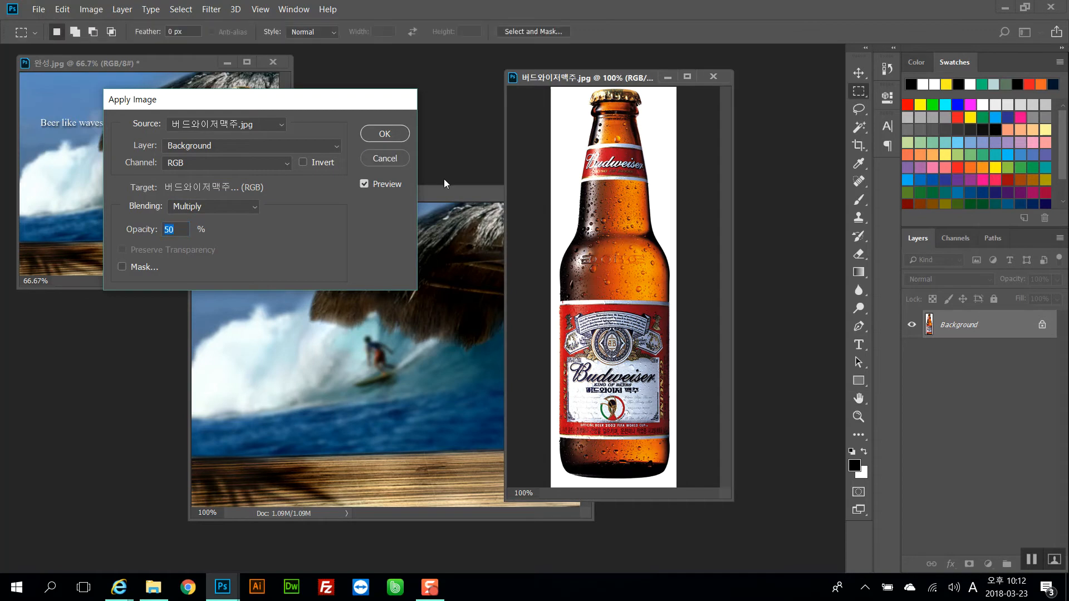
{"action": "left_click", "coordinate": [402, 162]}
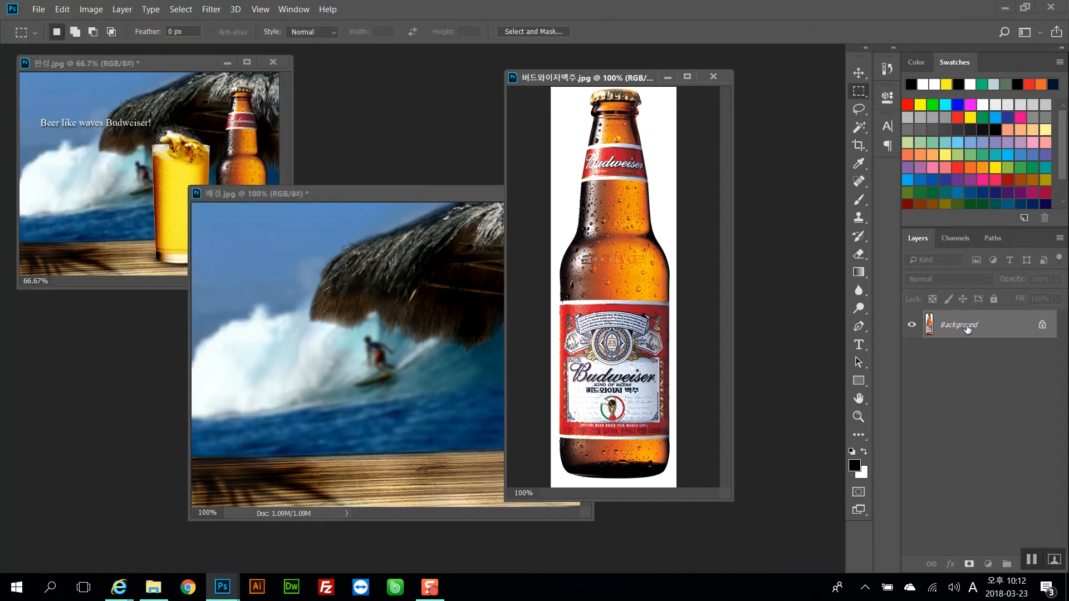
Duplicate the bottle layer, try Multiply blending at 78% opacity, then reset it to Normal at 100%
{"action": "key", "text": "ctrl+j"}
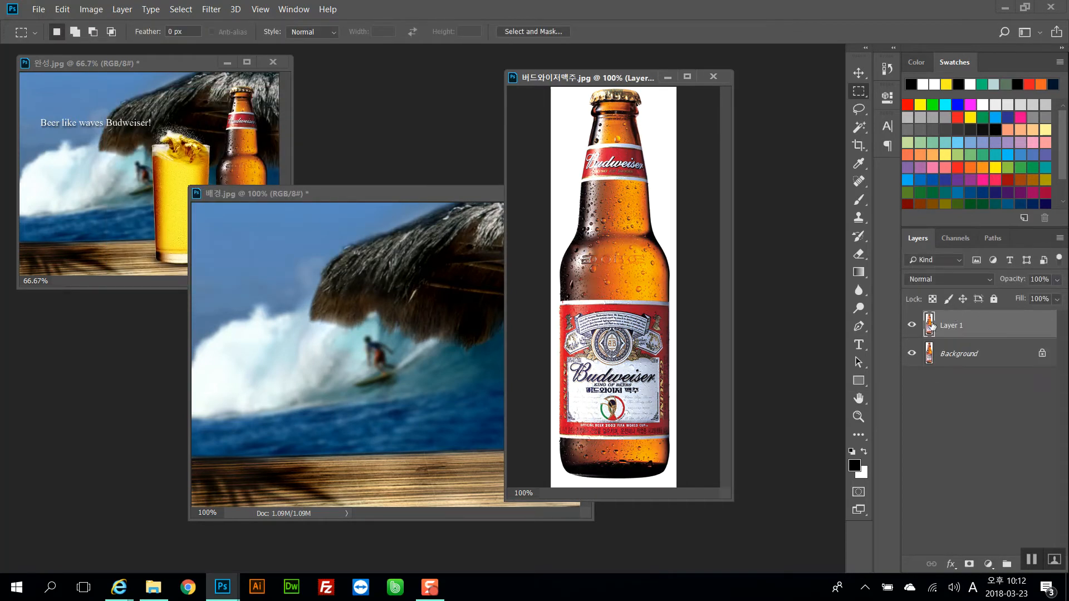
{"action": "left_click", "coordinate": [946, 279]}
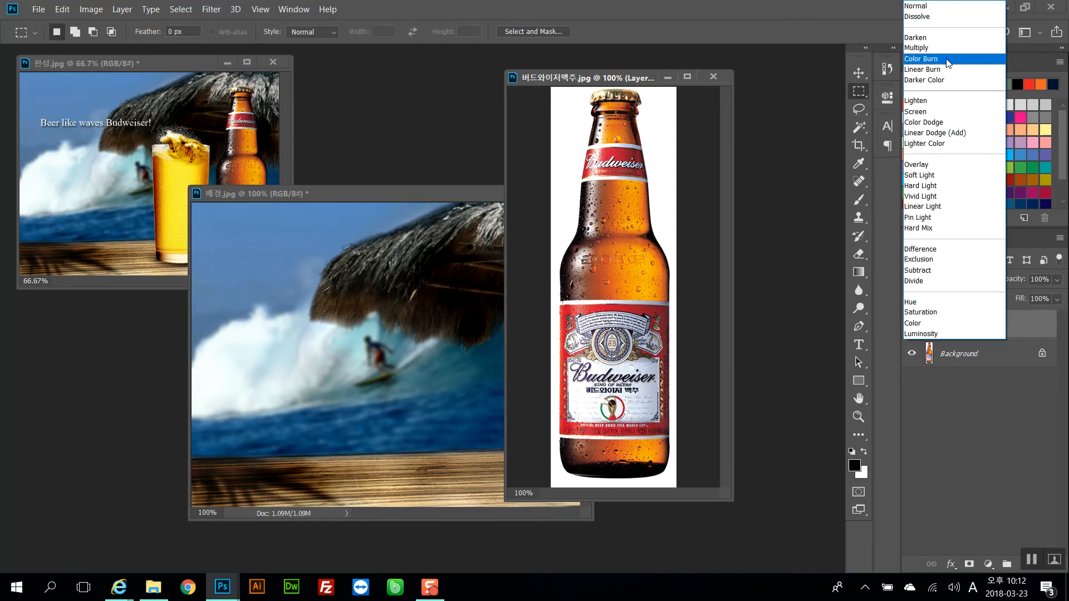
{"action": "left_click", "coordinate": [940, 48]}
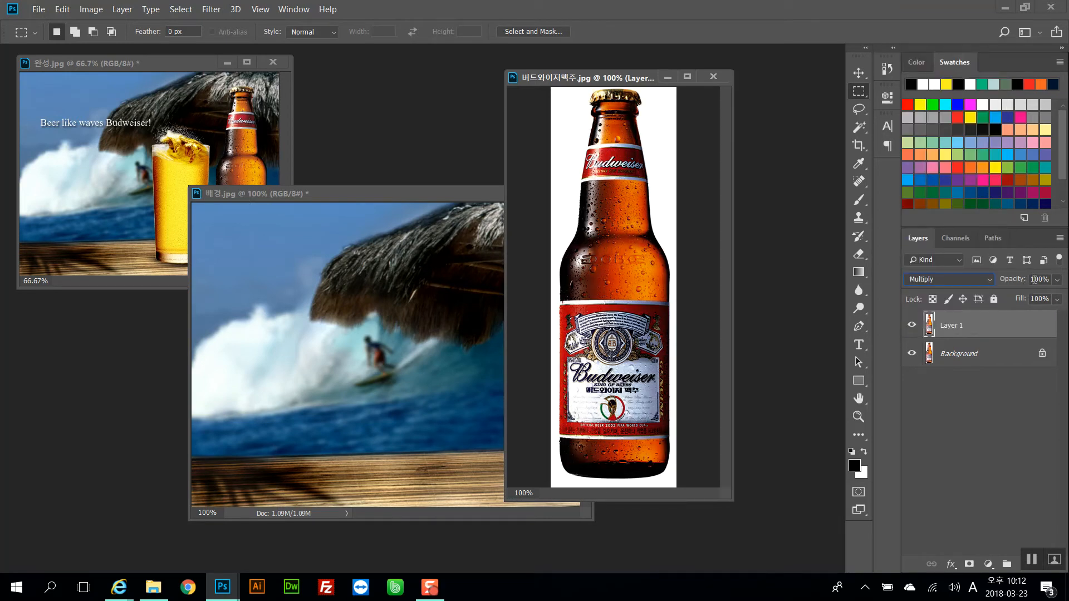
{"action": "left_click_drag", "start_coordinate": [1007, 280], "coordinate": [994, 280]}
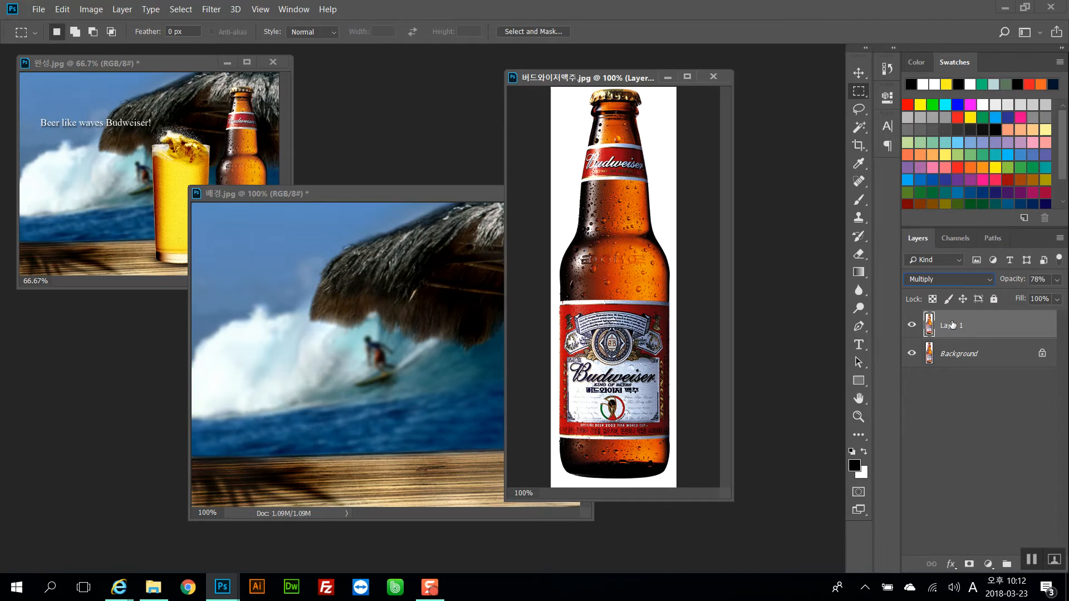
{"action": "key", "text": "0"}
{"action": "key", "text": "shift+alt+n"}
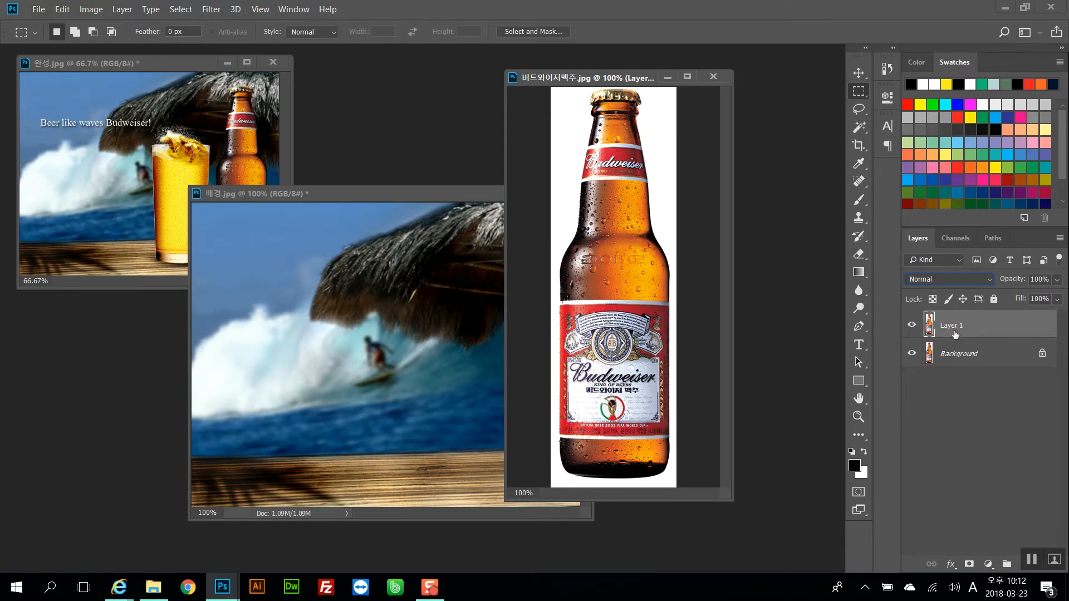
Load the bottle's luminosity as a selection, then undo back to the single Background layer
{"action": "key", "text": "ctrl+alt+2"}
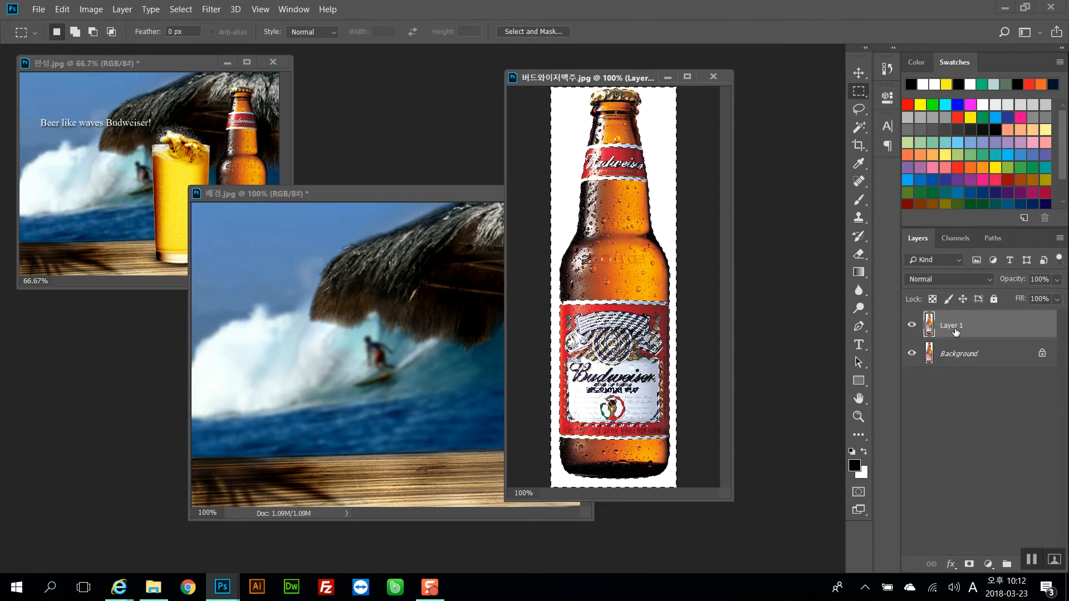
{"action": "left_click", "coordinate": [959, 381]}
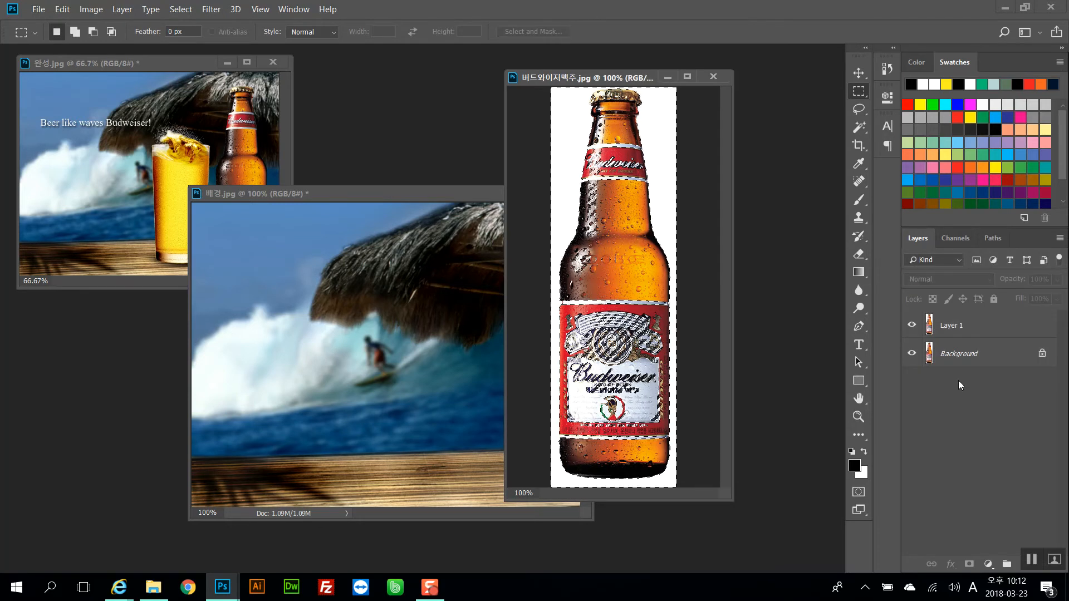
{"action": "key", "text": "ctrl+alt+z"}
{"action": "key", "text": "ctrl+alt+z"}
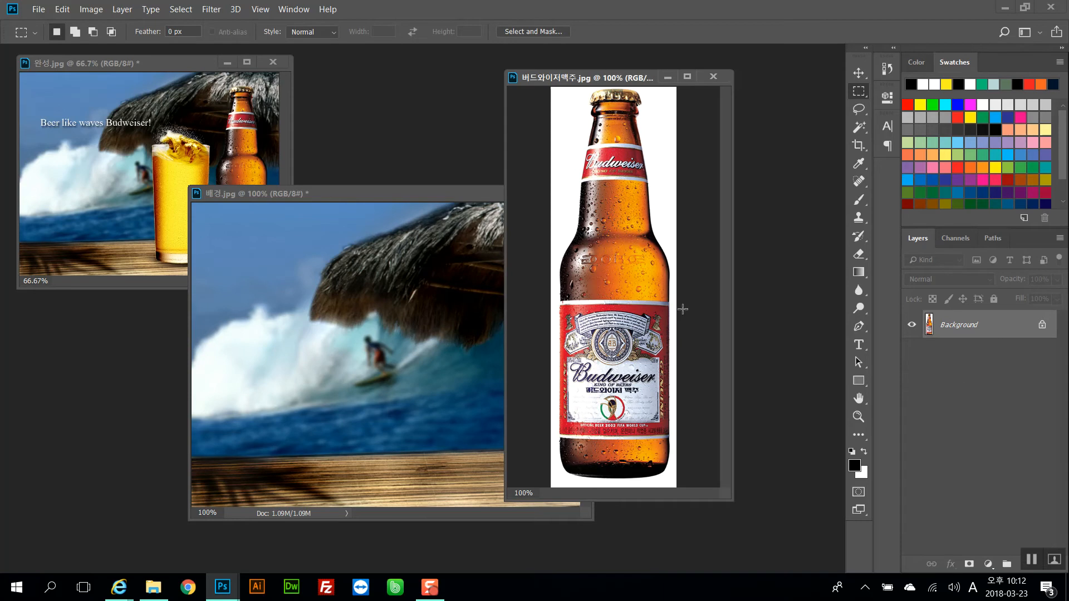
Open Apply Image on the bottle with the Red channel, Multiply blending and 50% opacity
{"action": "left_click", "coordinate": [92, 9]}
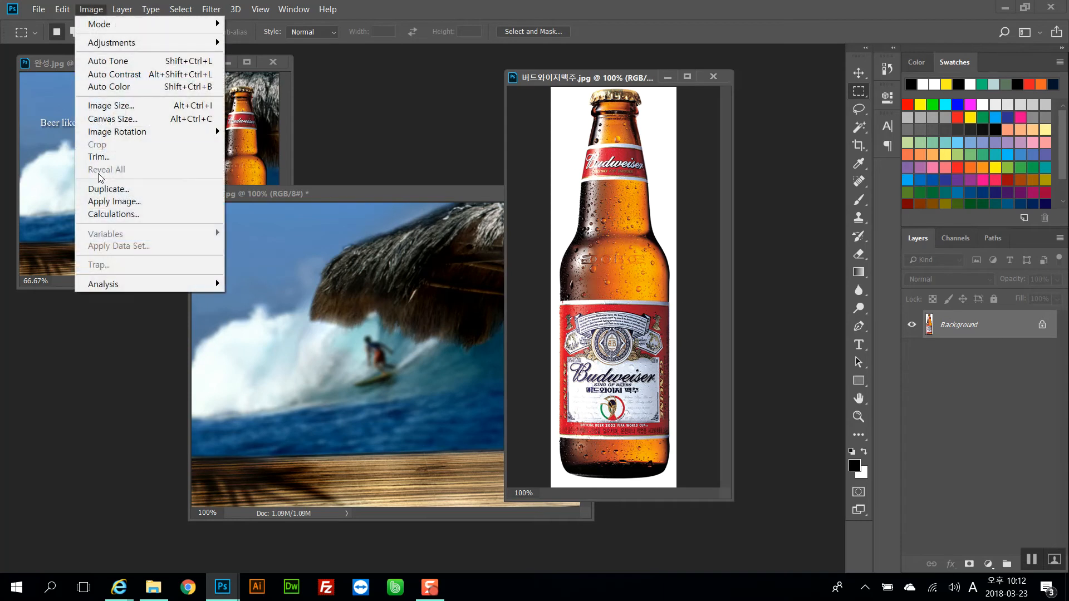
{"action": "left_click", "coordinate": [105, 203]}
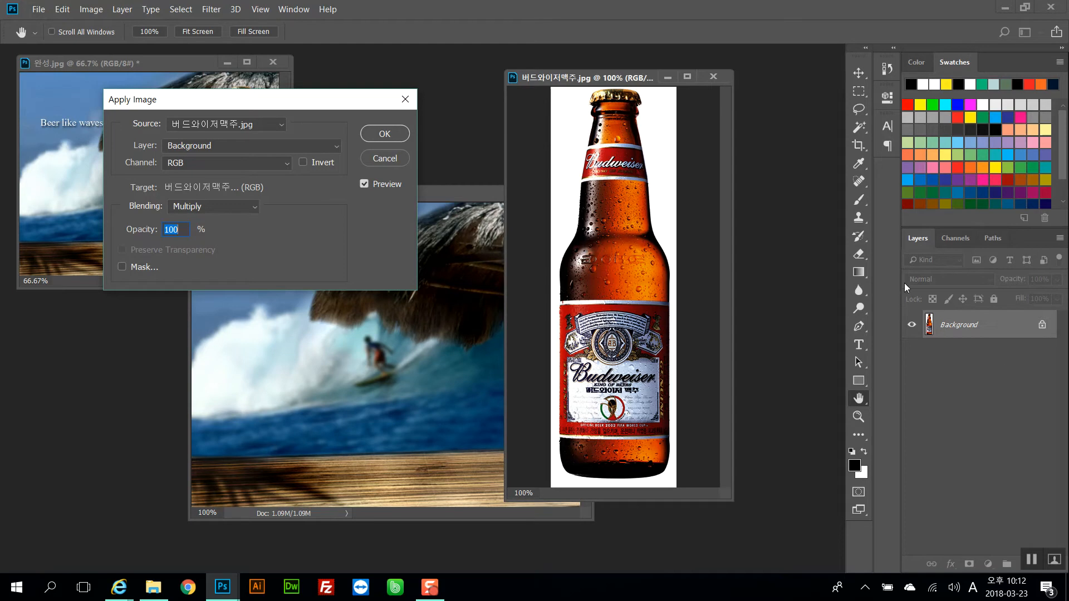
{"action": "left_click", "coordinate": [181, 210]}
{"action": "left_click", "coordinate": [182, 209]}
{"action": "left_click", "coordinate": [184, 162]}
{"action": "left_click", "coordinate": [182, 191]}
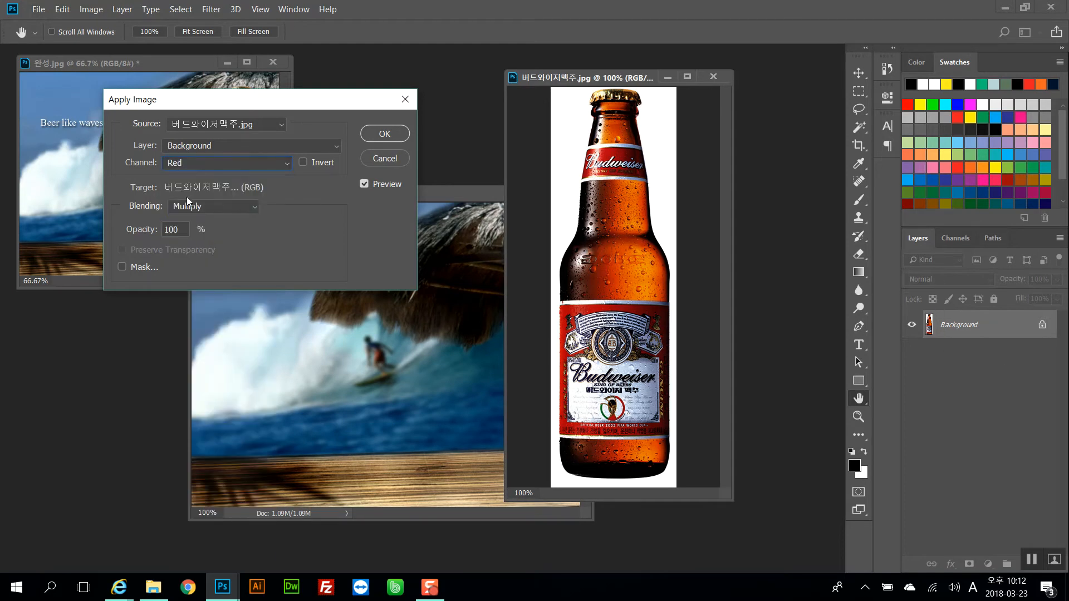
{"action": "left_click", "coordinate": [198, 213]}
{"action": "left_click", "coordinate": [198, 212]}
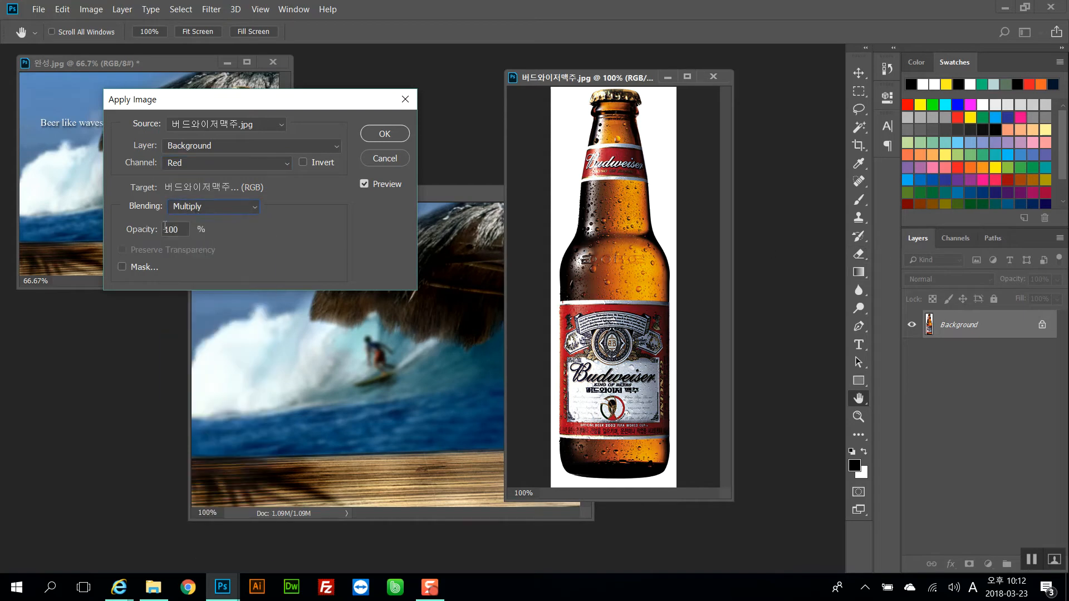
{"action": "double_click", "coordinate": [175, 229]}
{"action": "type", "text": "50"}
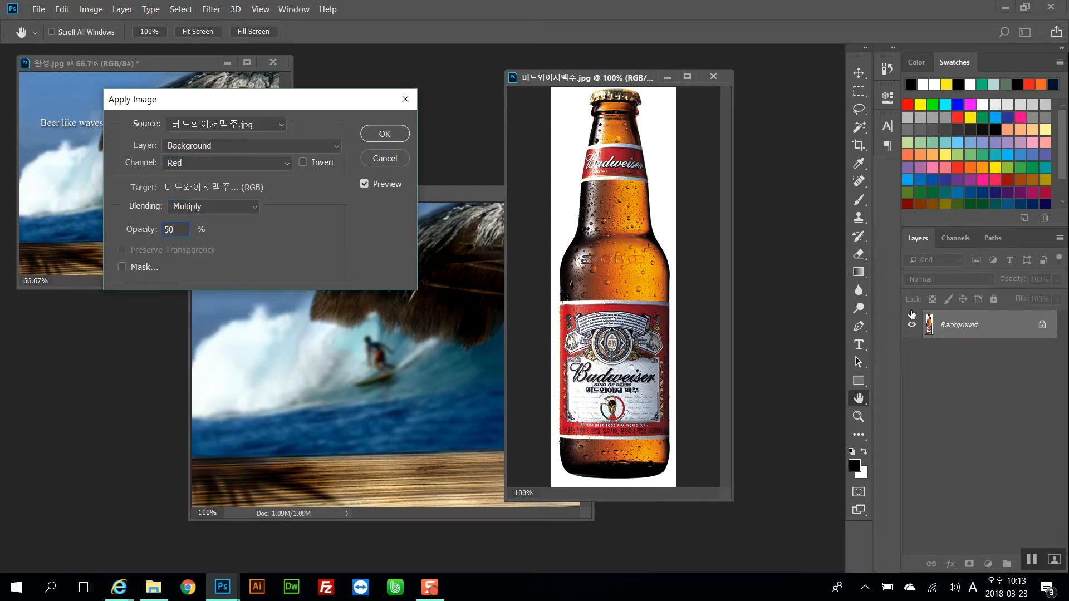
Compare the Green, Blue and RGB source channels in Apply Image, then cancel the dialog
{"action": "left_click", "coordinate": [185, 166]}
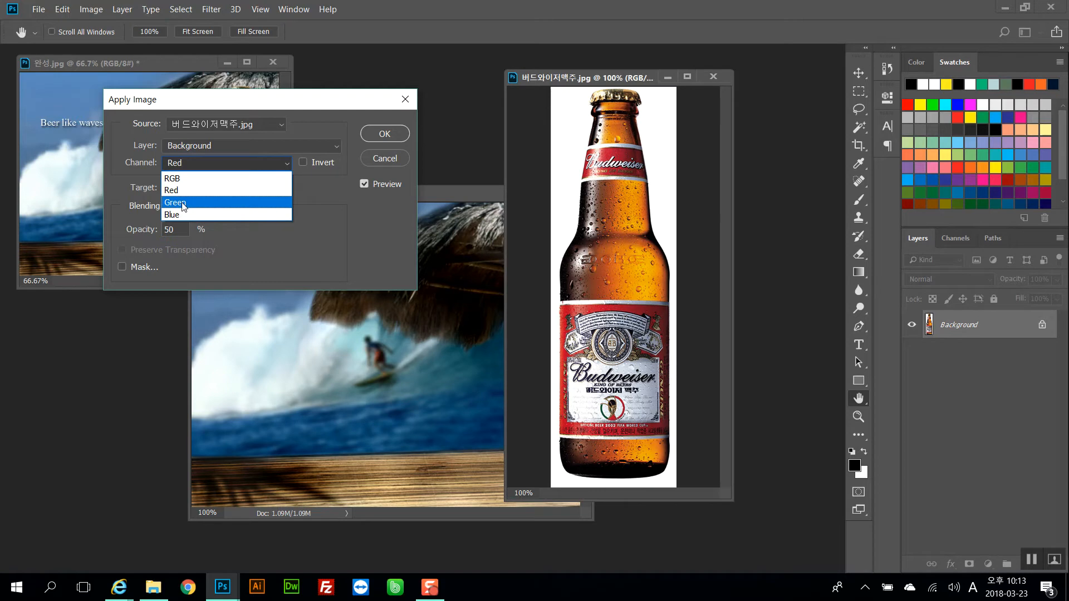
{"action": "left_click", "coordinate": [176, 202]}
{"action": "left_click", "coordinate": [180, 163]}
{"action": "left_click", "coordinate": [183, 215]}
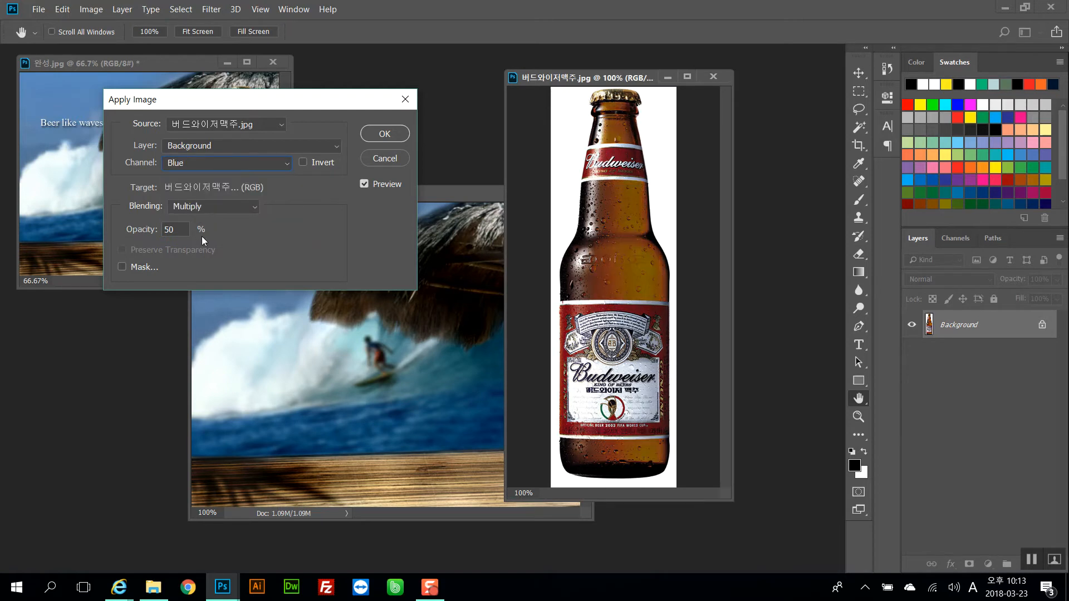
{"action": "left_click", "coordinate": [184, 162]}
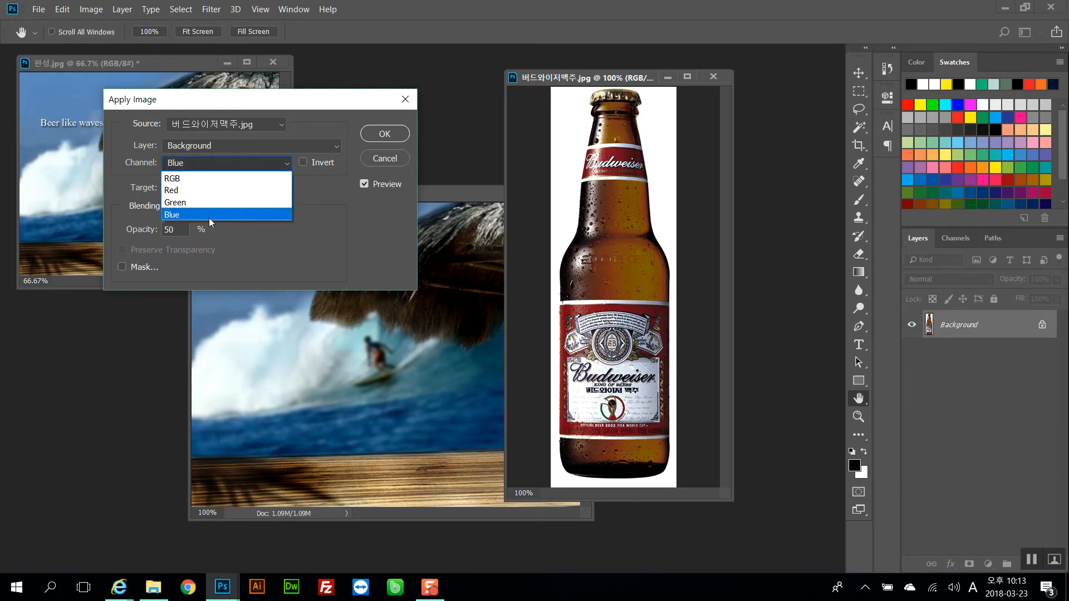
{"action": "left_click", "coordinate": [258, 265]}
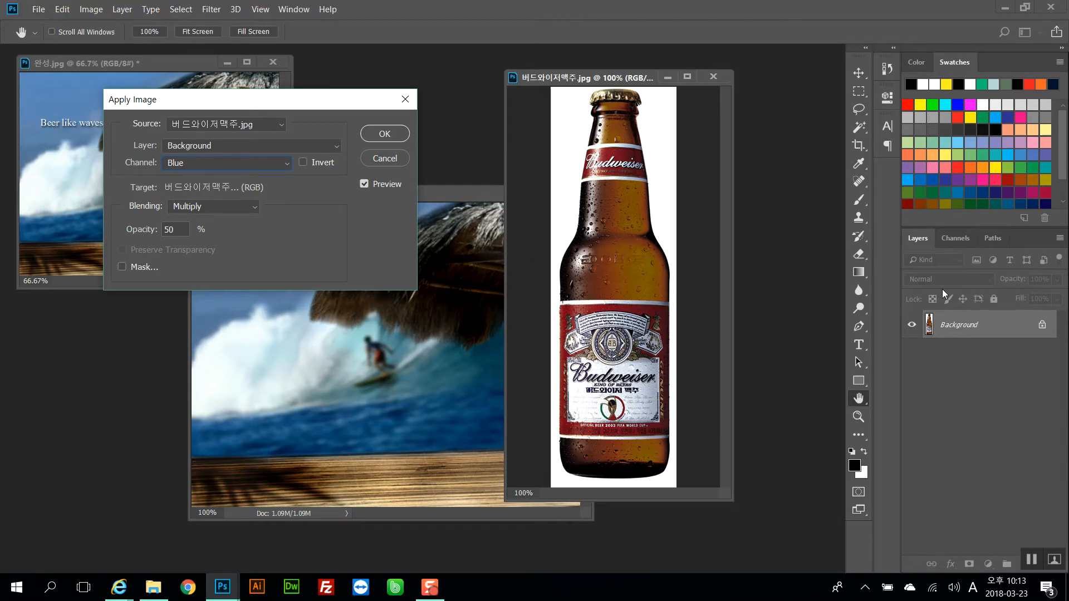
{"action": "left_click", "coordinate": [268, 166]}
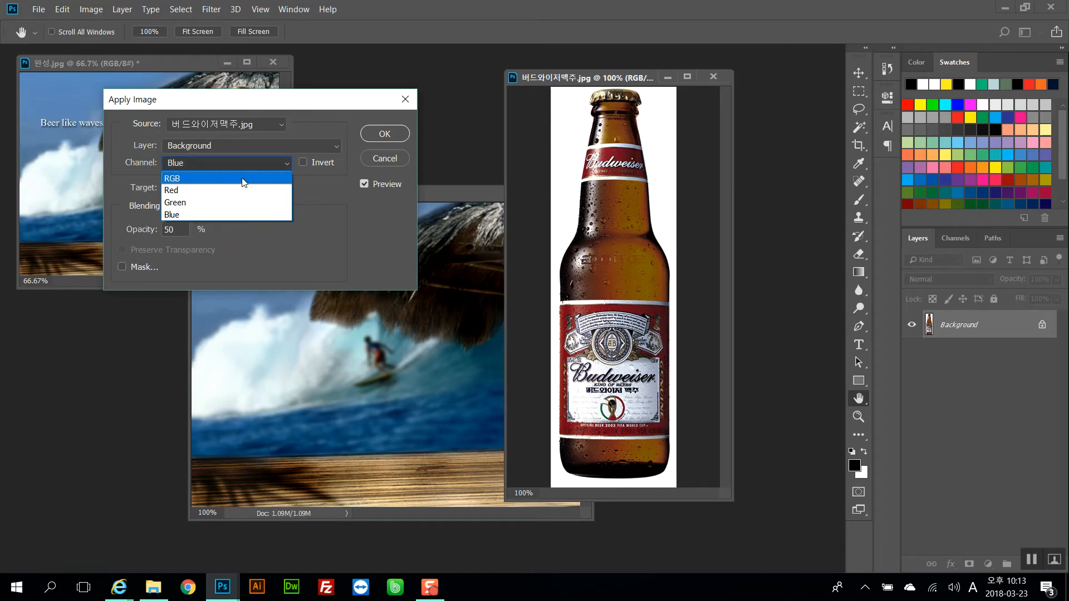
{"action": "left_click", "coordinate": [242, 178]}
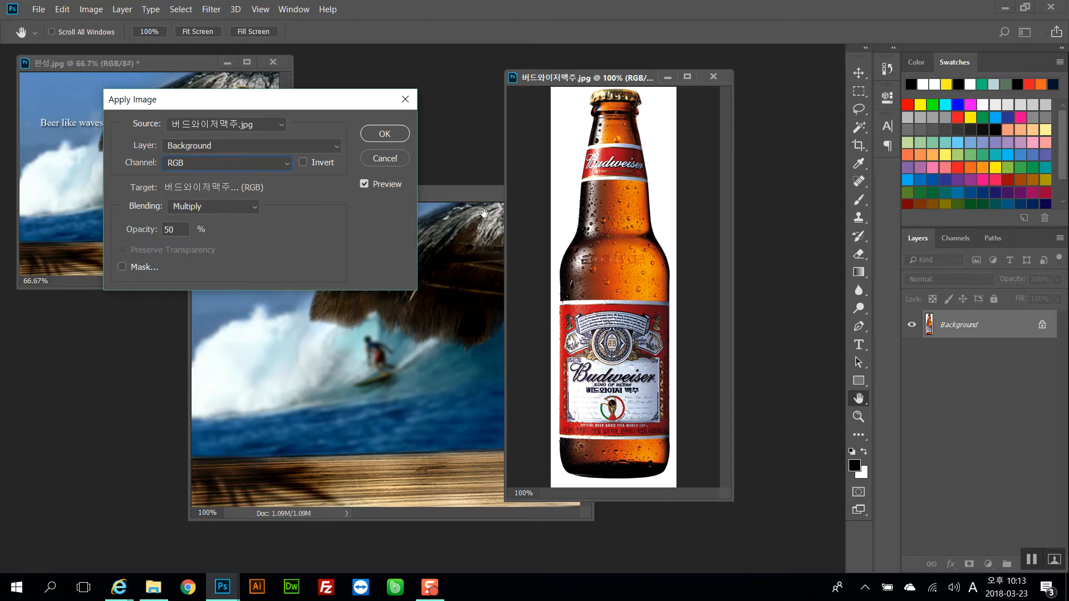
{"action": "left_click", "coordinate": [214, 163]}
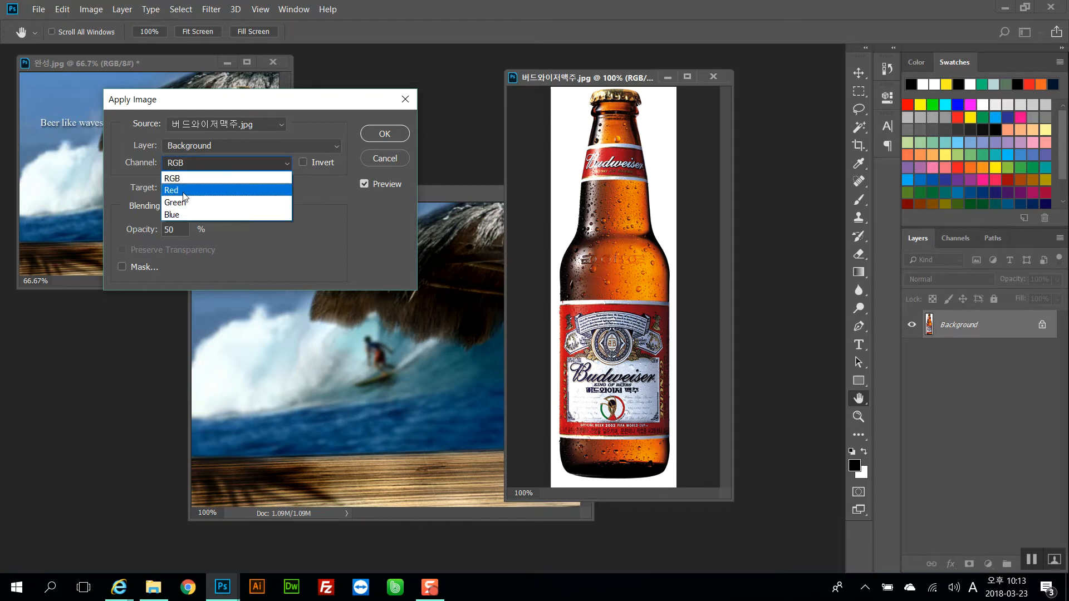
{"action": "left_click", "coordinate": [262, 243]}
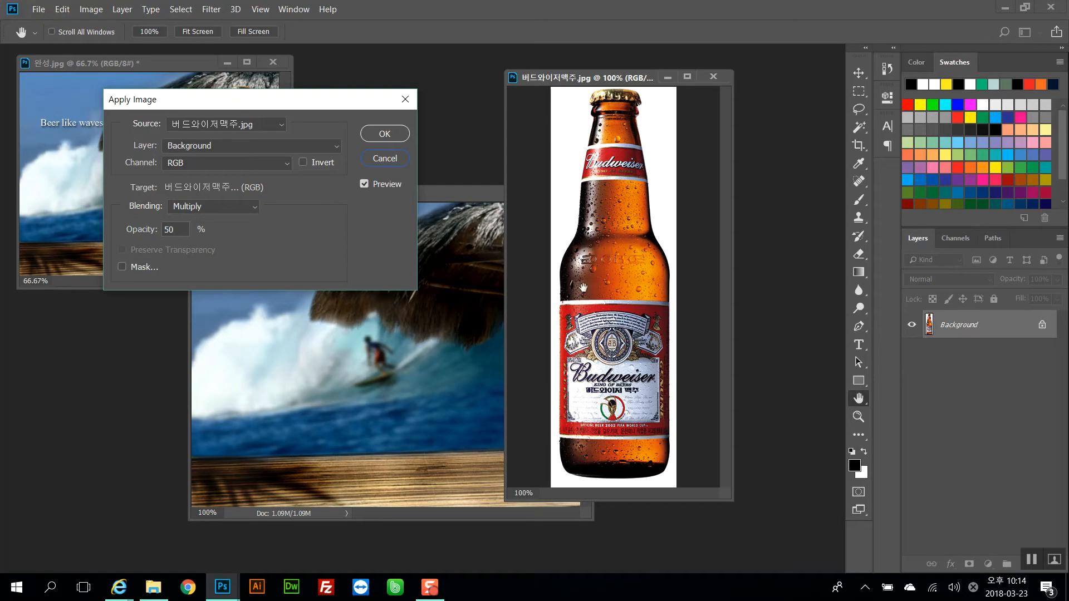
{"action": "left_click", "coordinate": [401, 160]}
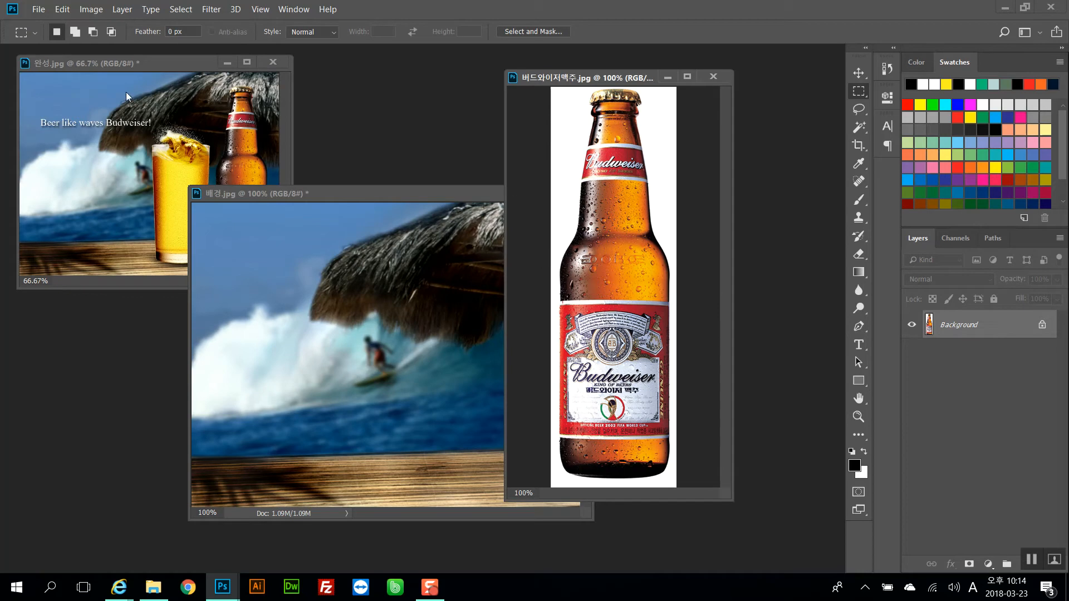
Arrange the image windows side by side and load the bottle's 맥주병 path as a selection
{"action": "left_click", "coordinate": [81, 7]}
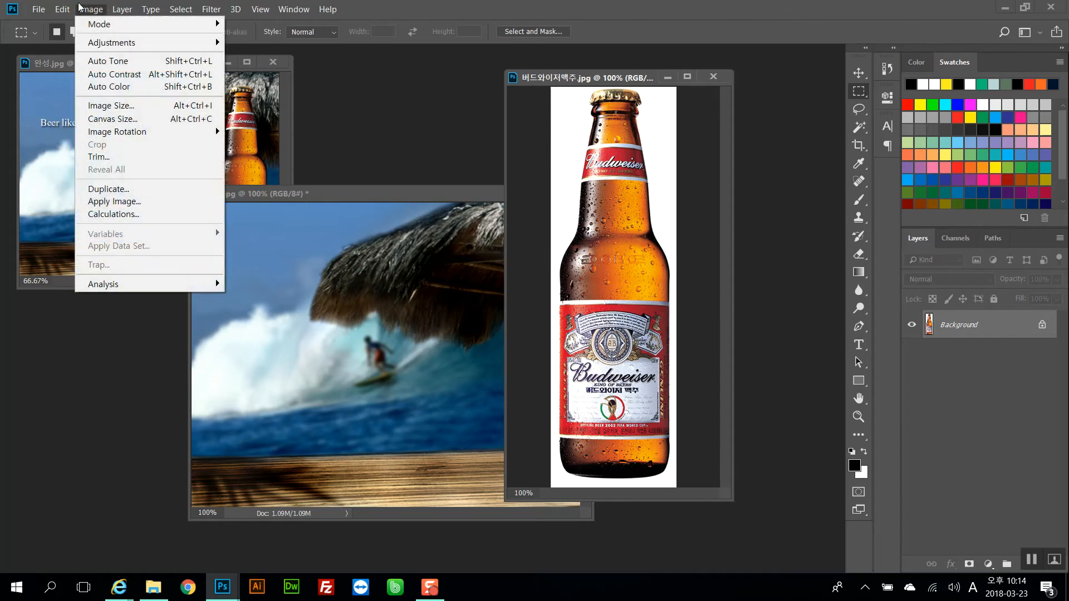
{"action": "left_click", "coordinate": [386, 3]}
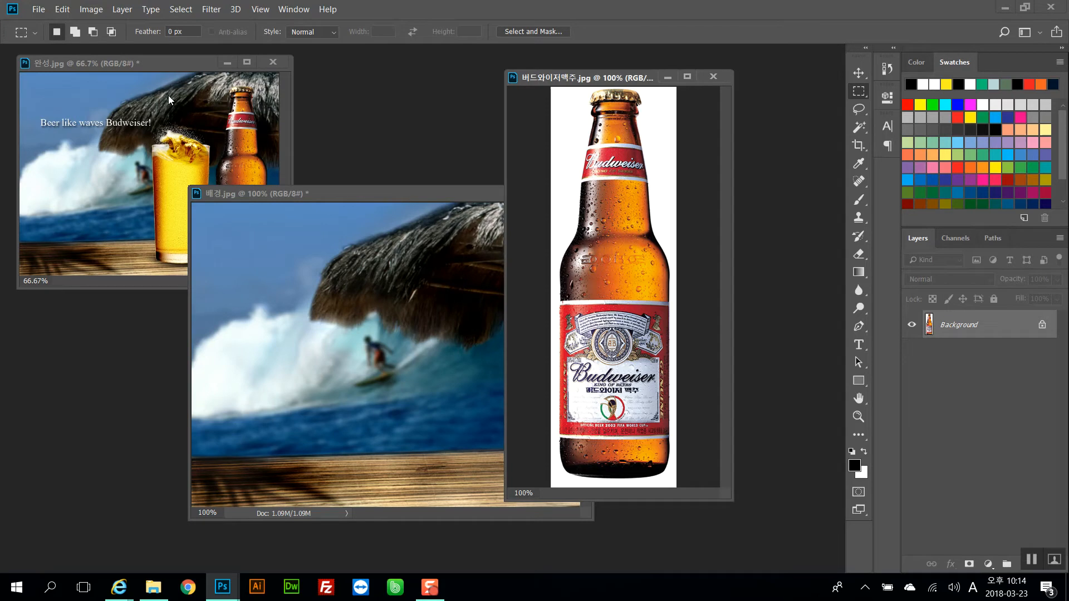
{"action": "mouse_move", "coordinate": [585, 82]}
{"action": "left_mouse_down"}
{"action": "mouse_move", "coordinate": [629, 106]}
{"action": "mouse_move", "coordinate": [594, 101]}
{"action": "left_mouse_up"}
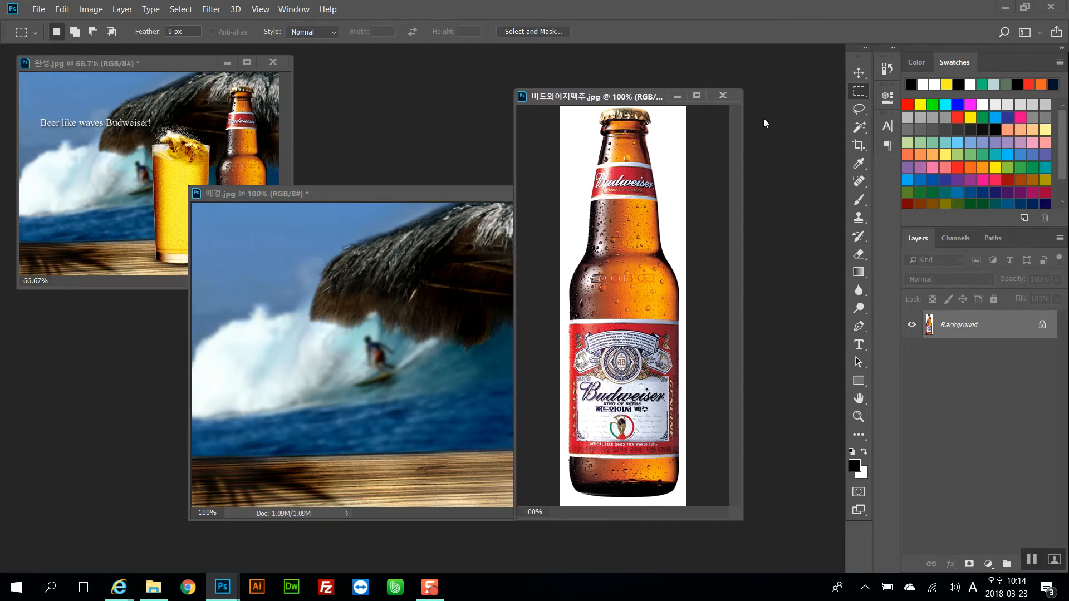
{"action": "left_click", "coordinate": [264, 285]}
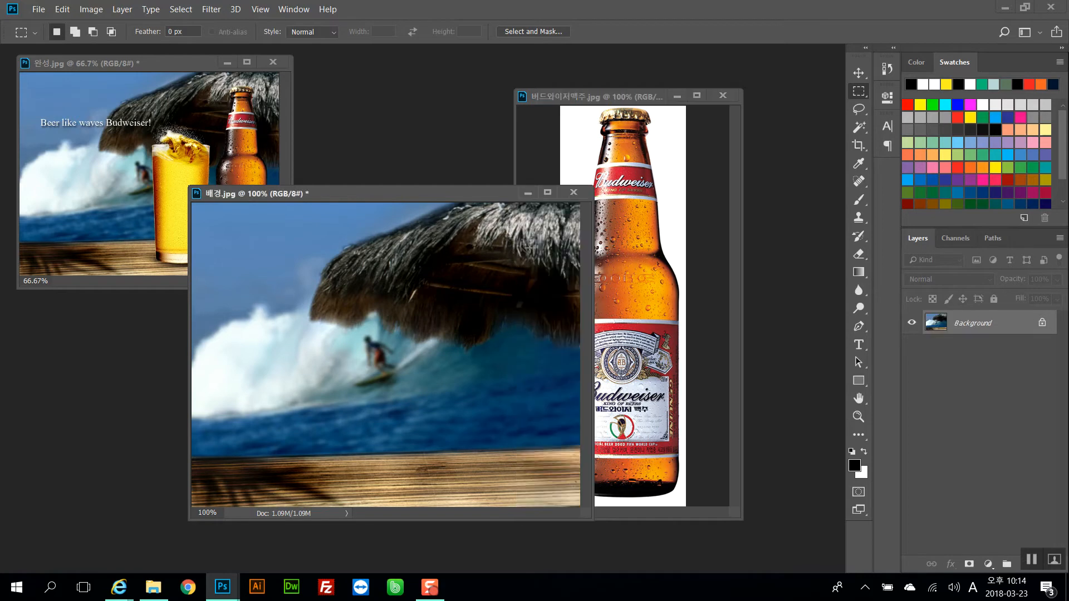
{"action": "left_click_drag", "start_coordinate": [382, 195], "coordinate": [291, 190]}
{"action": "left_click", "coordinate": [612, 243]}
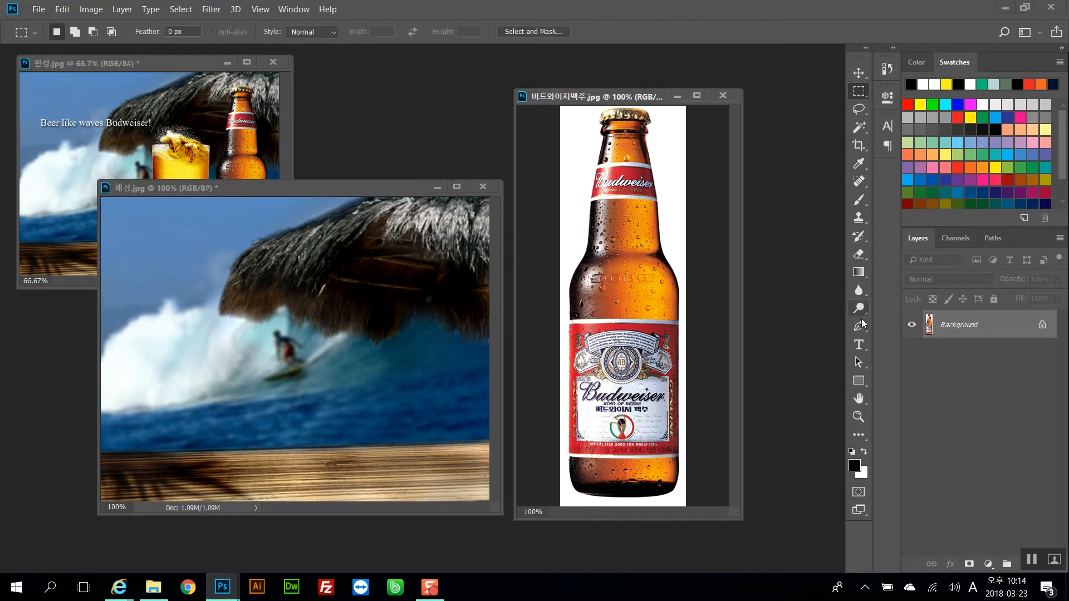
{"action": "left_click", "coordinate": [367, 269]}
{"action": "left_click", "coordinate": [243, 162]}
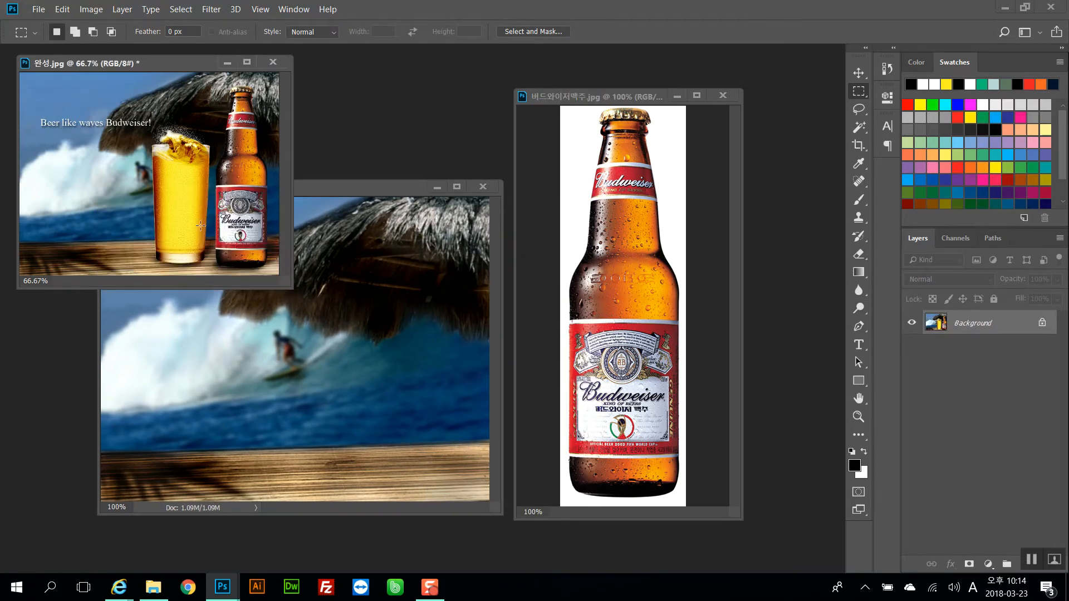
{"action": "left_click", "coordinate": [598, 277]}
{"action": "left_click", "coordinate": [993, 238]}
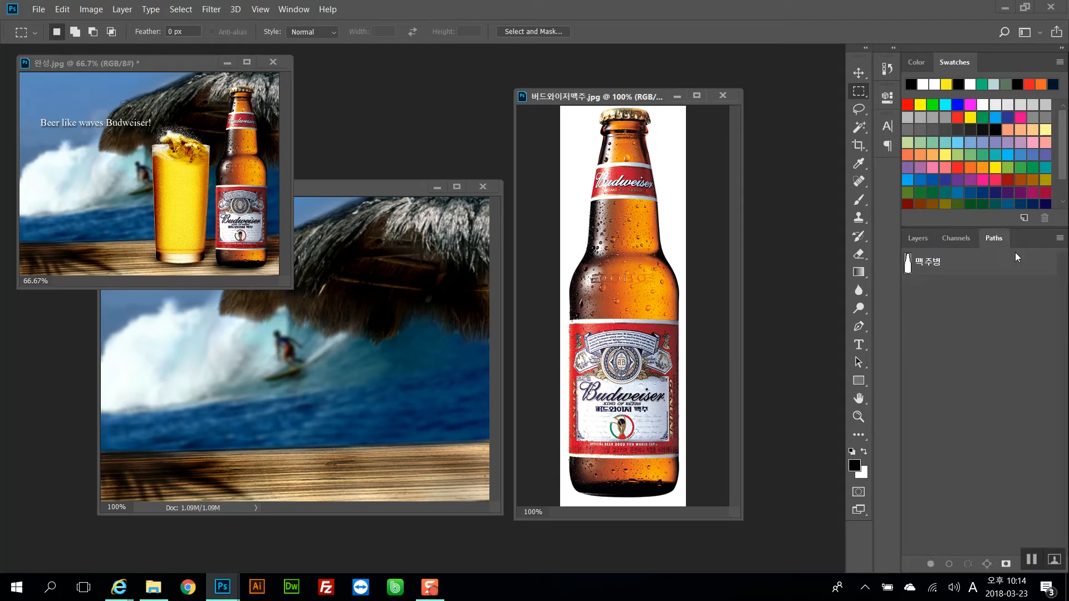
{"action": "key", "text": "ctrl+plus"}
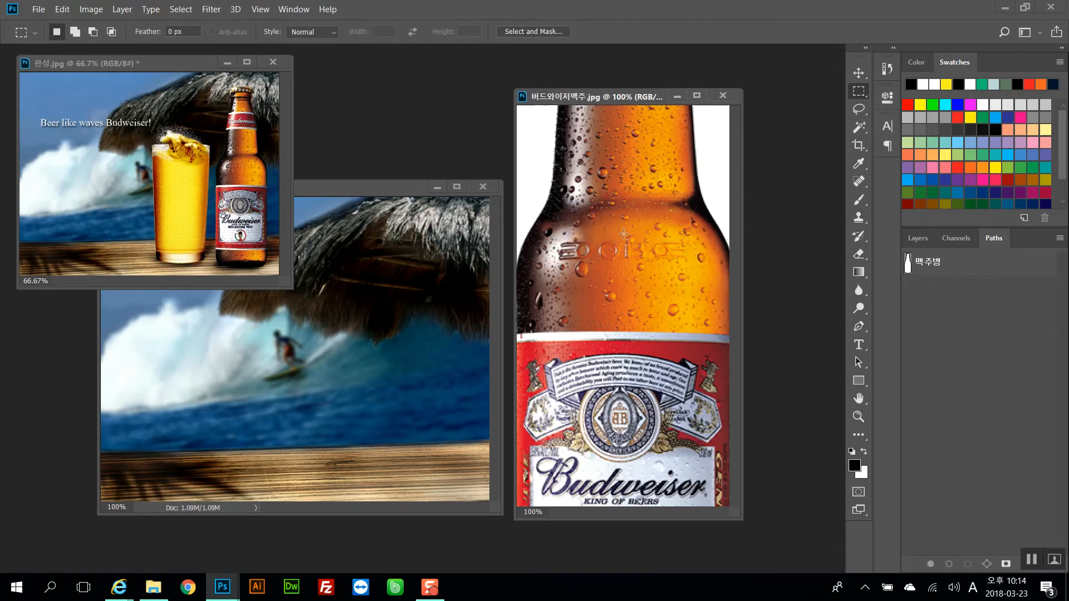
{"action": "left_click_drag", "start_coordinate": [612, 205], "coordinate": [631, 224]}
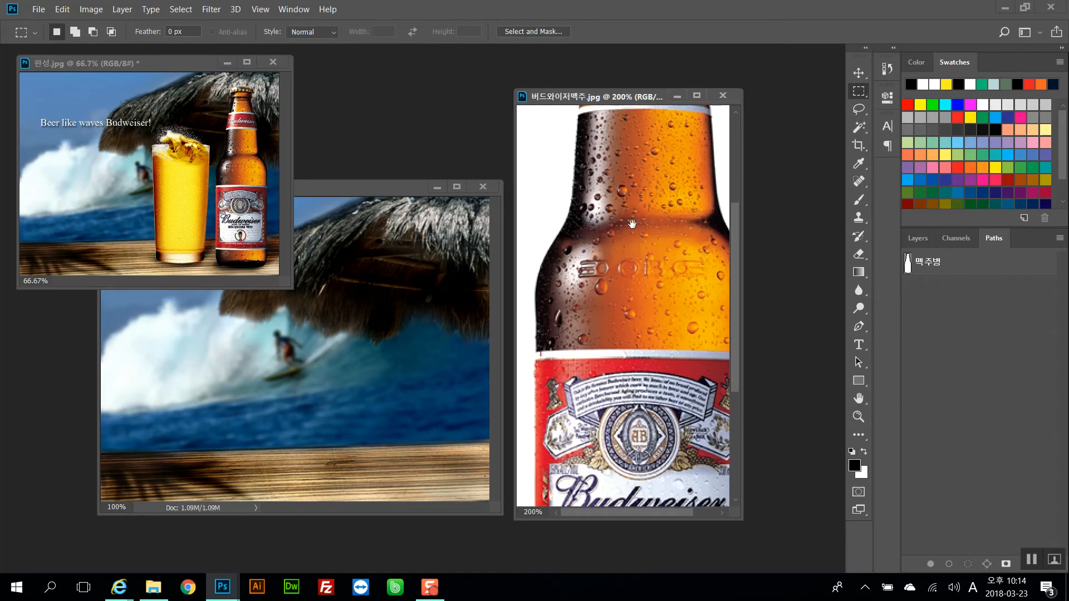
{"action": "left_click", "coordinate": [913, 270]}
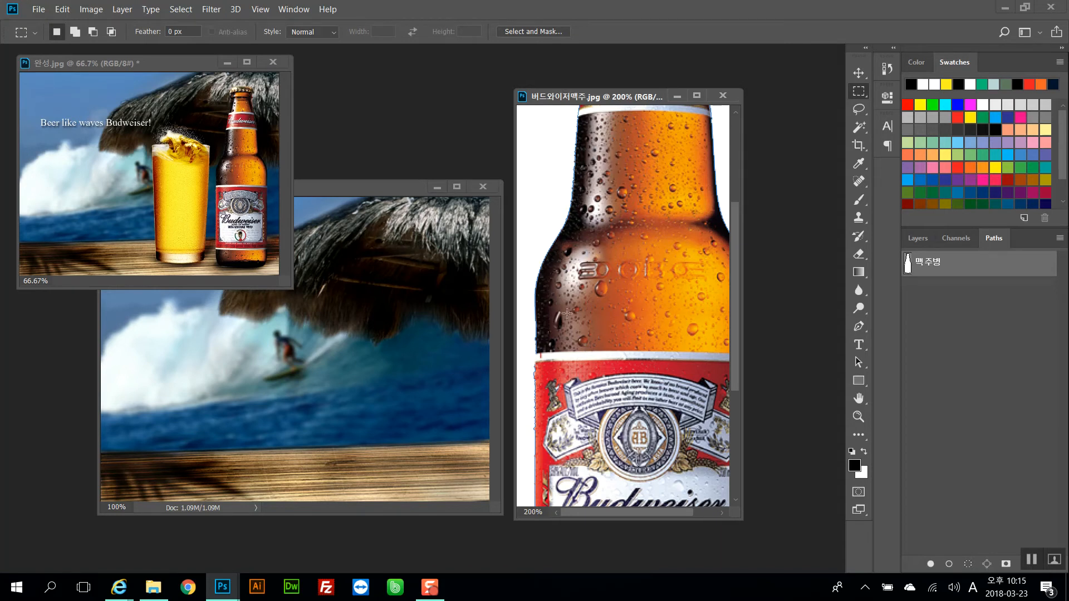
{"action": "left_click", "coordinate": [908, 268], "text": "ctrl"}
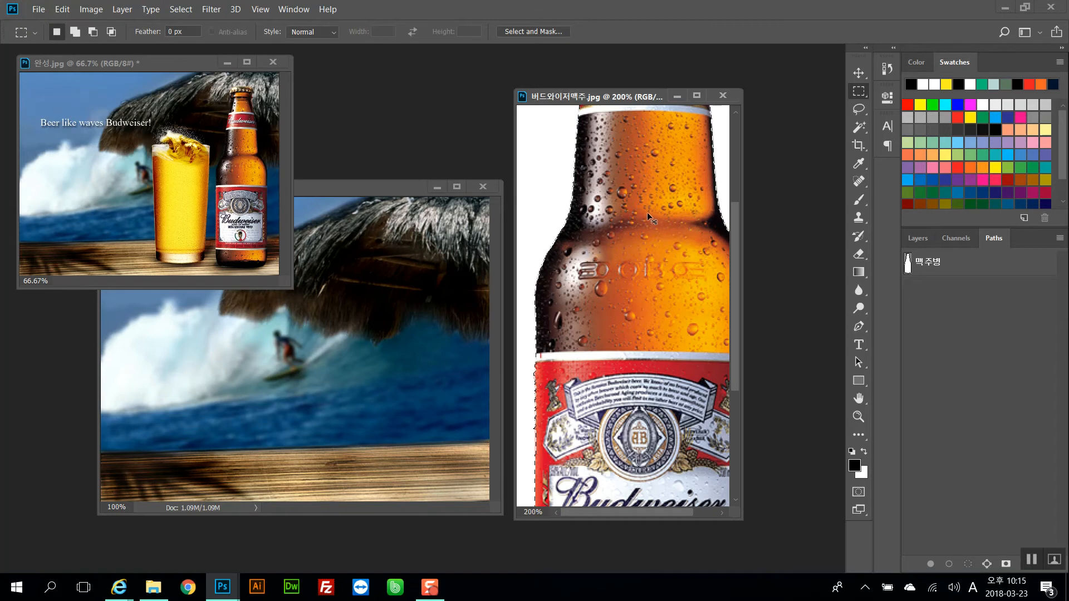
Drag the selected bottle into the 배경 image and place it on the right over the wave
{"action": "left_click_drag", "start_coordinate": [646, 209], "coordinate": [412, 299]}
{"action": "left_click_drag", "start_coordinate": [380, 188], "coordinate": [419, 166]}
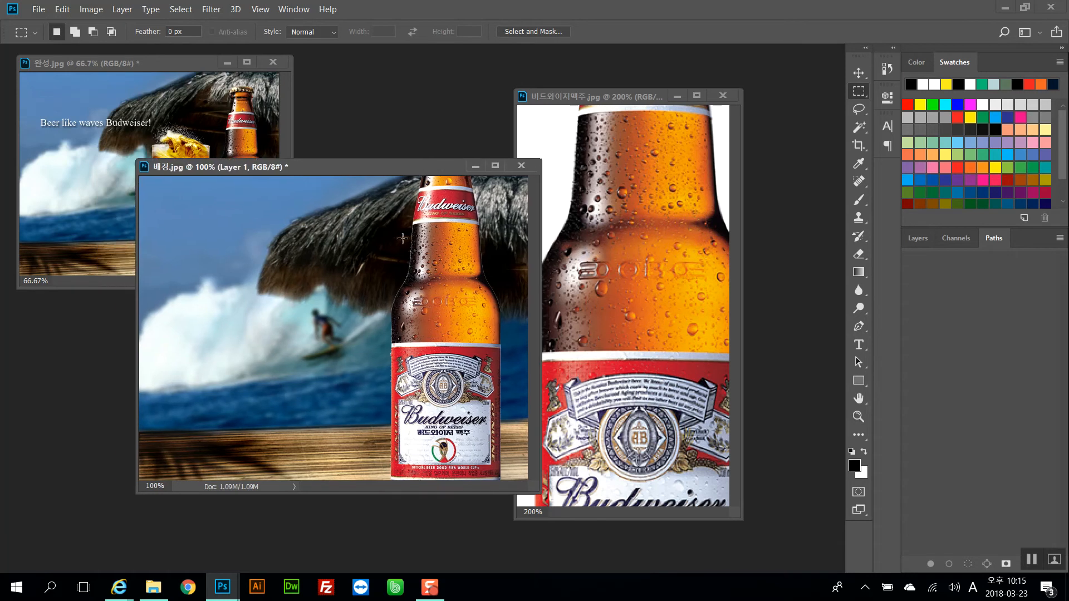
{"action": "key", "text": "ctrl+minus"}
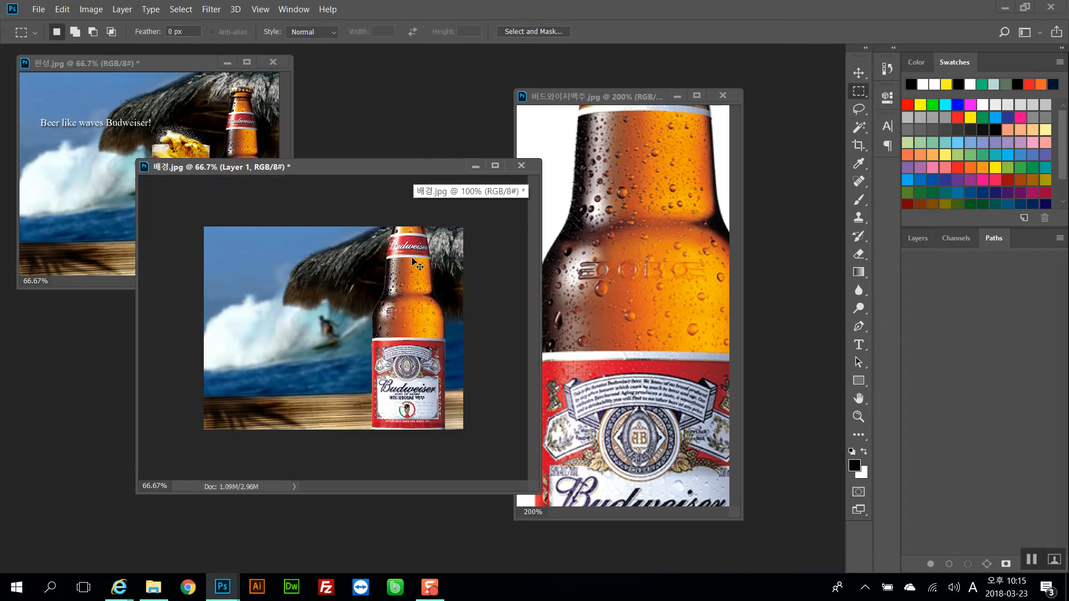
{"action": "key", "text": "ctrl+plus"}
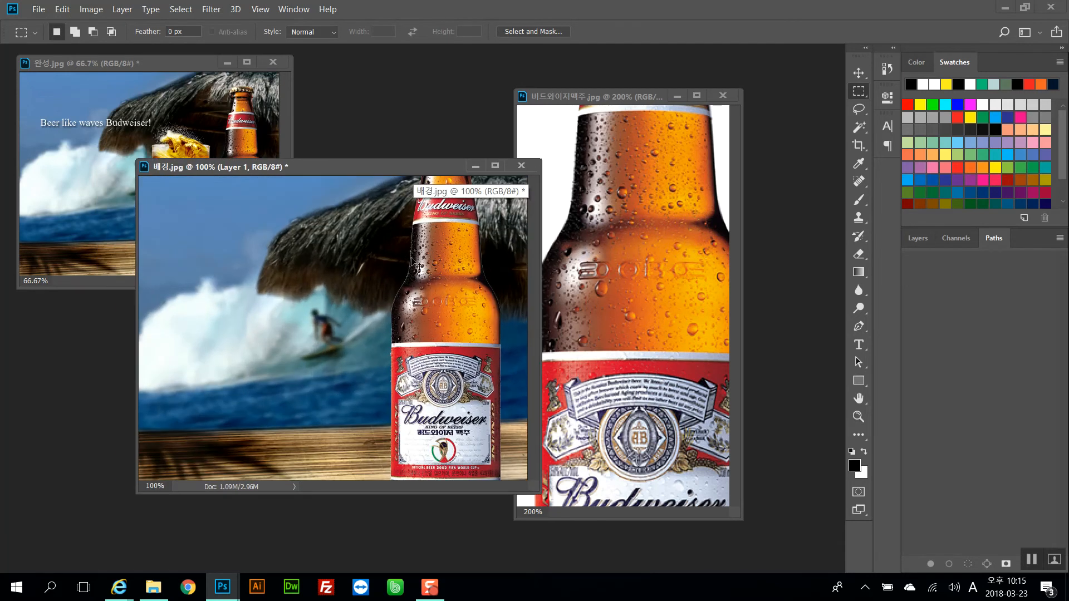
Scale the placed bottle layer to 70% width and height with Free Transform
{"action": "key", "text": "ctrl+t"}
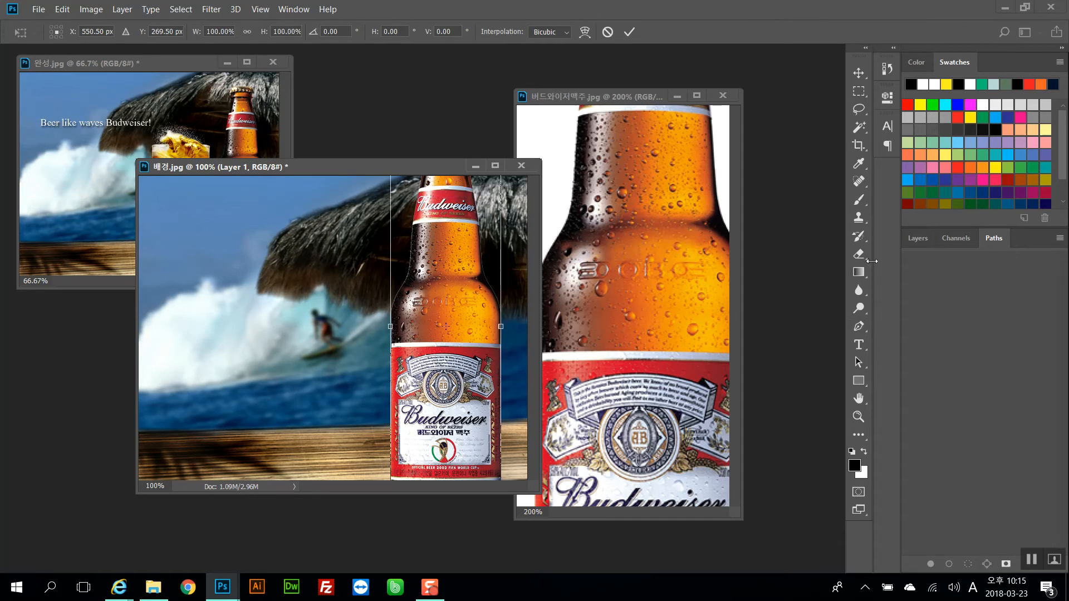
{"action": "left_click", "coordinate": [915, 239]}
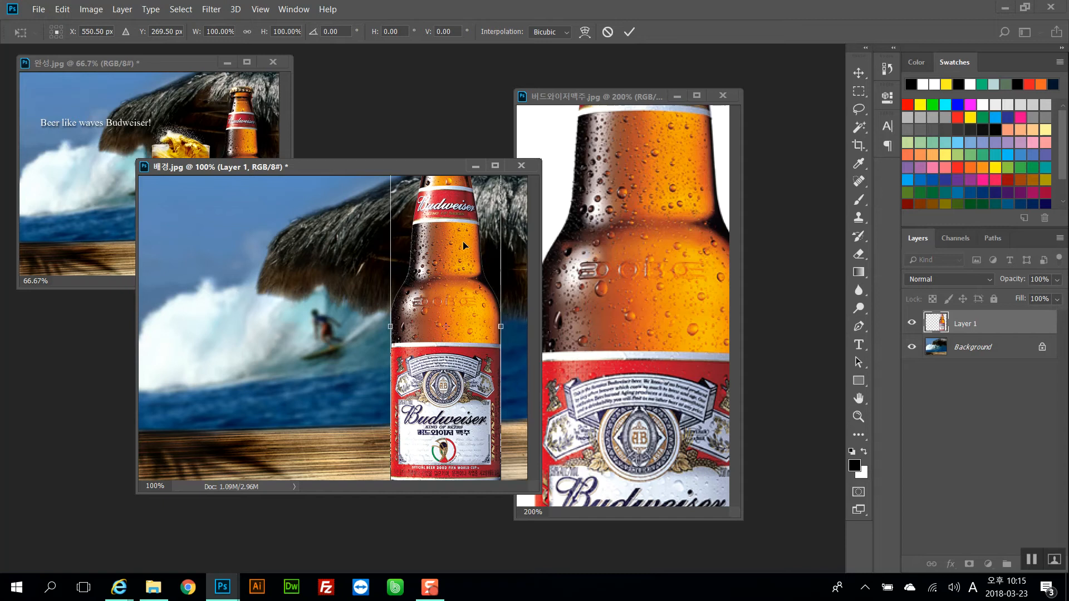
{"action": "key", "text": "ctrl+minus"}
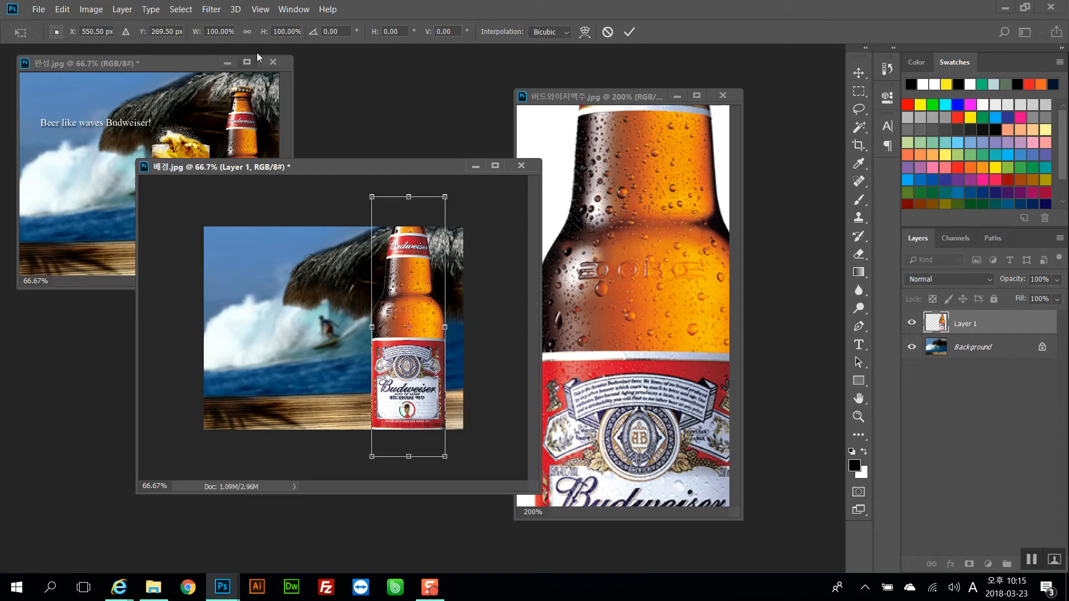
{"action": "left_click", "coordinate": [245, 34]}
{"action": "type", "text": "70"}
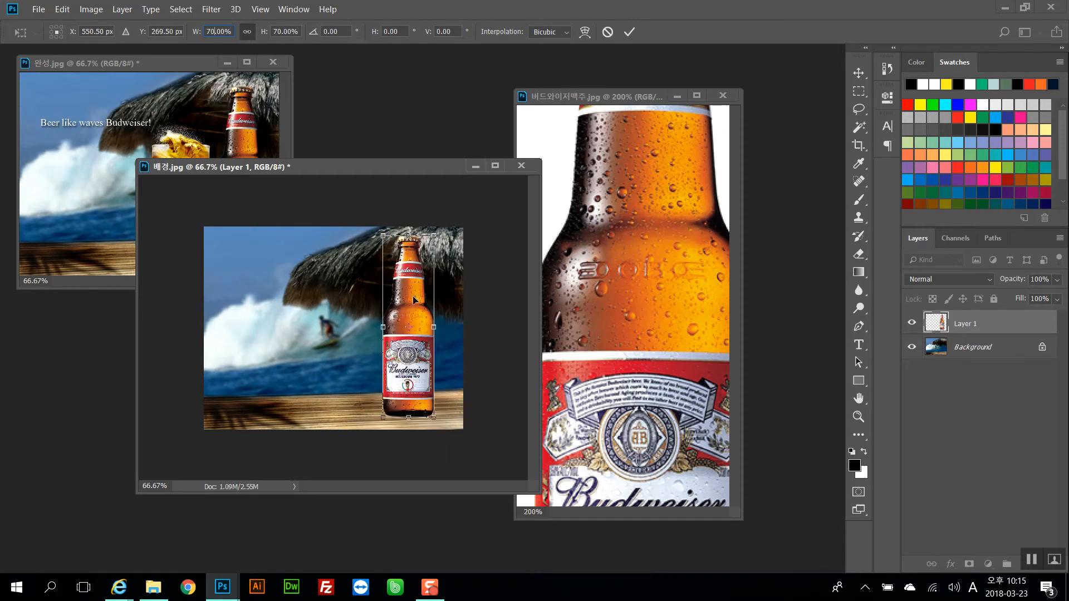
{"action": "key", "text": "Return"}
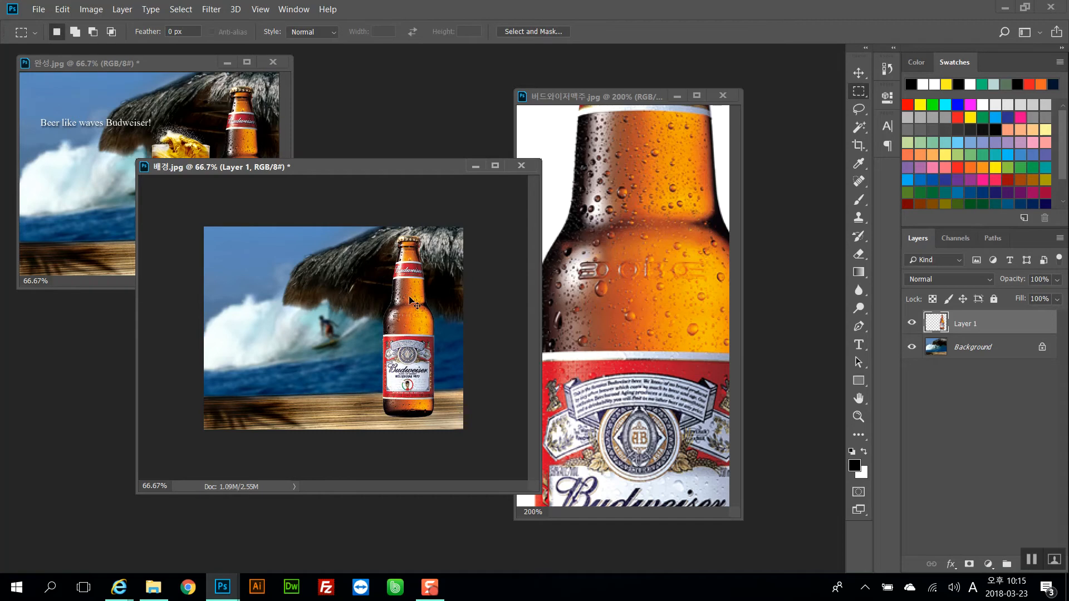
Nudge the bottle slightly lower and to the right on the background
{"action": "key", "text": "ctrl+t"}
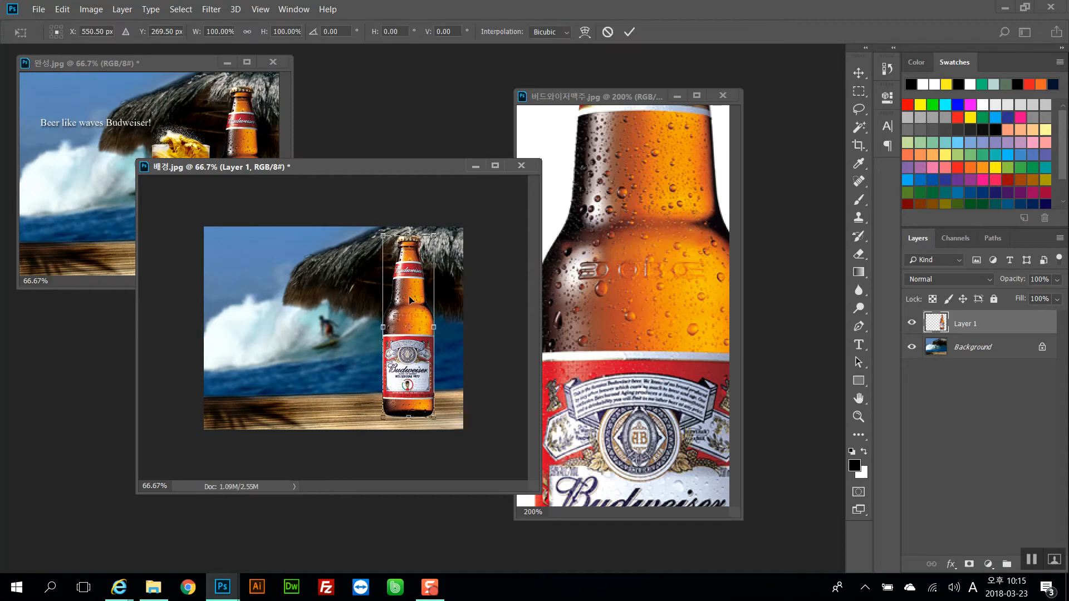
{"action": "left_click", "coordinate": [628, 33]}
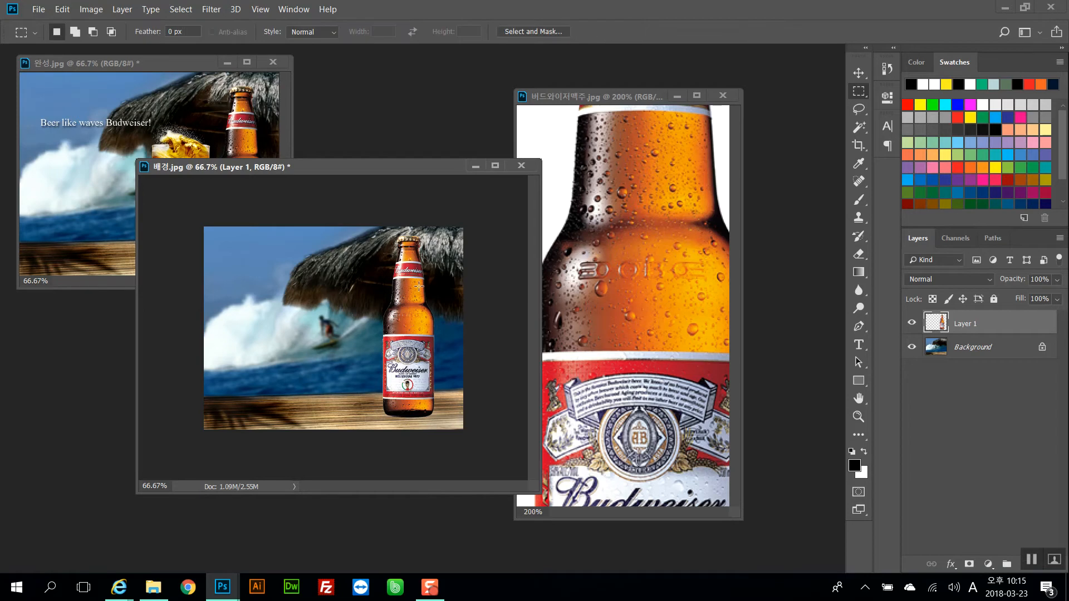
{"action": "left_click_drag", "start_coordinate": [429, 281], "coordinate": [433, 284]}
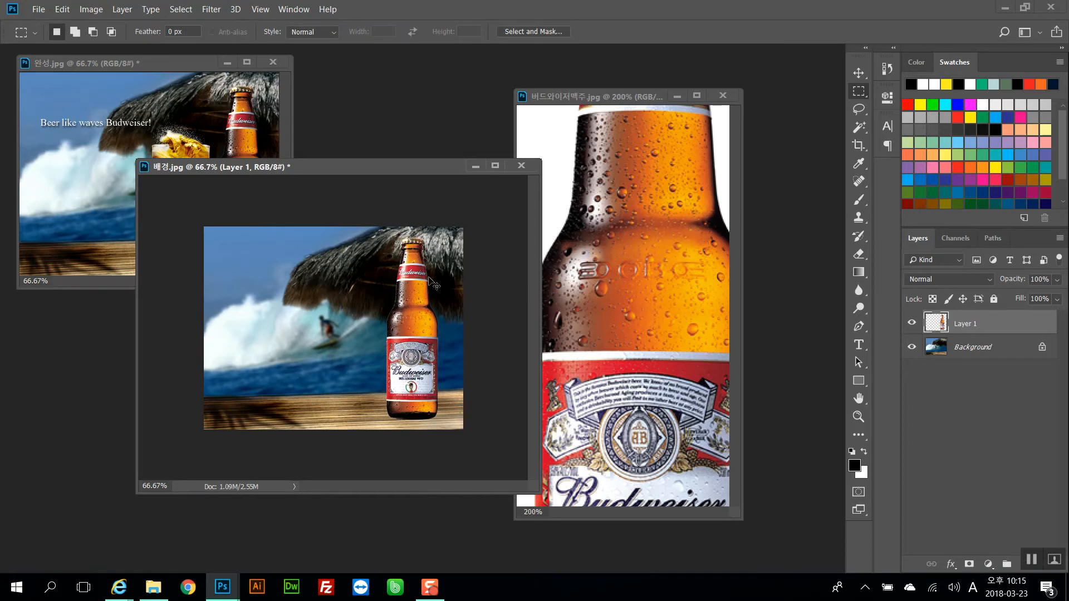
Zoom in and out on the composite to examine the bottle's edges against the background
{"action": "key", "text": "ctrl+plus"}
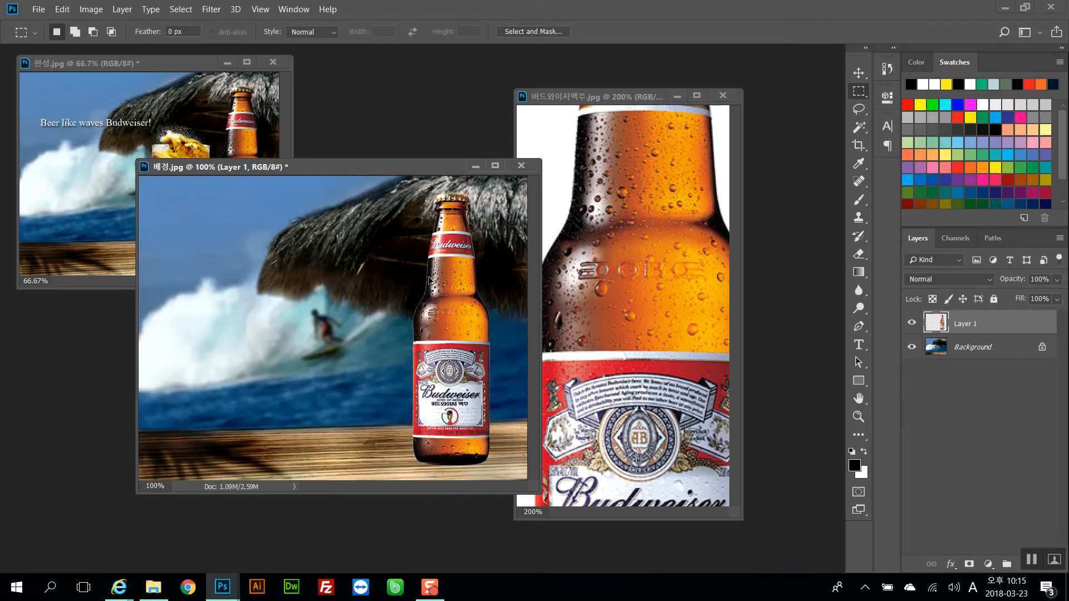
{"action": "key", "text": "ctrl+plus"}
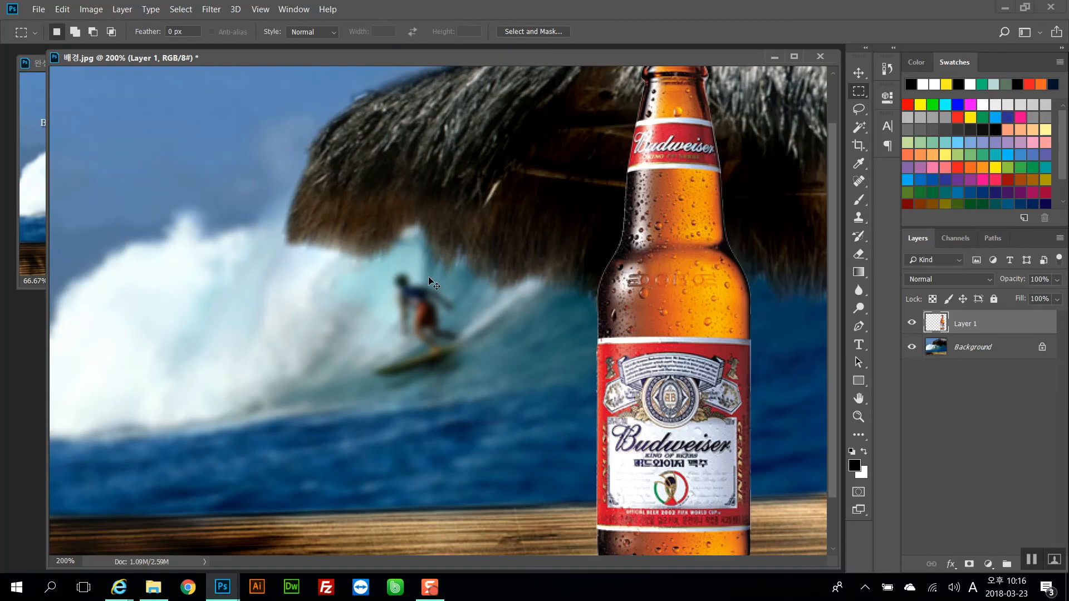
{"action": "key", "text": "ctrl+minus"}
{"action": "key", "text": "ctrl+minus"}
{"action": "key", "text": "ctrl+plus"}
{"action": "key", "text": "ctrl+plus"}
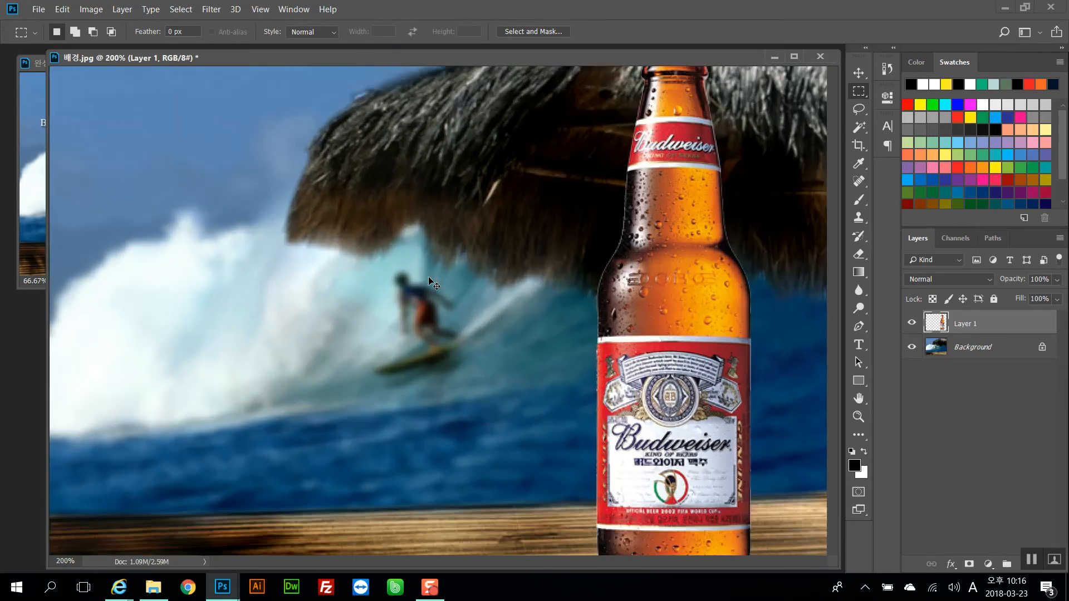
{"action": "key", "text": "ctrl+minus"}
{"action": "key", "text": "ctrl+minus"}
{"action": "key", "text": "ctrl+plus"}
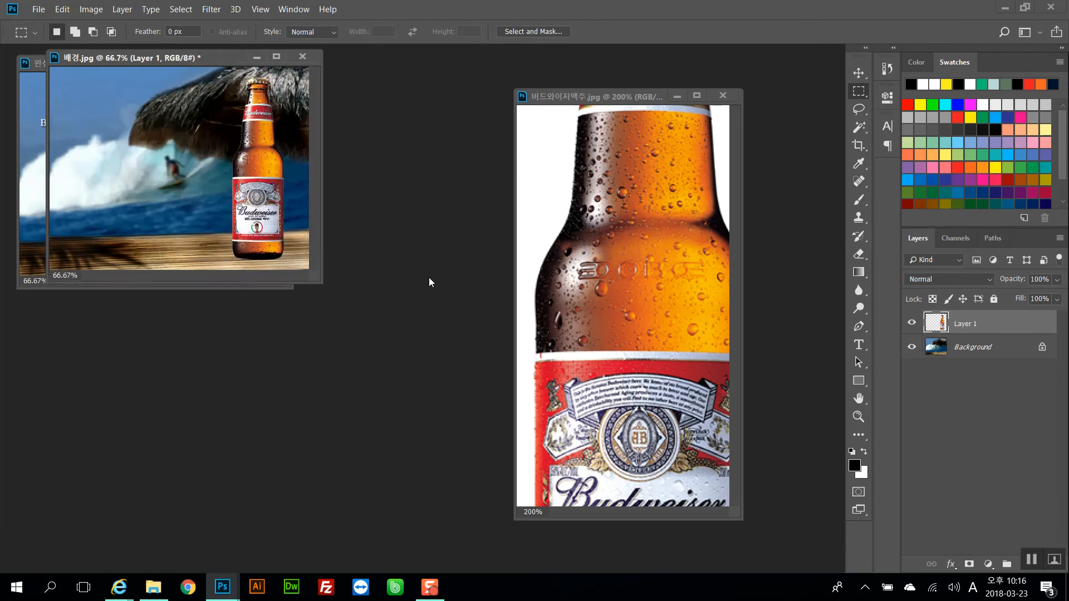
{"action": "key", "text": "ctrl+plus"}
{"action": "key", "text": "ctrl+minus"}
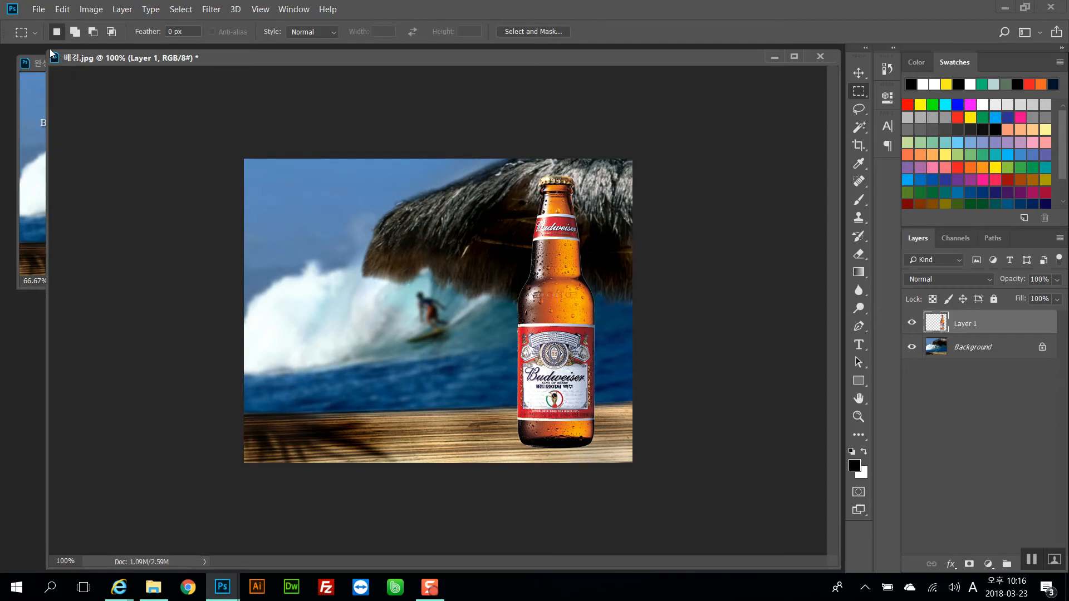
{"action": "left_click_drag", "start_coordinate": [50, 49], "coordinate": [128, 111]}
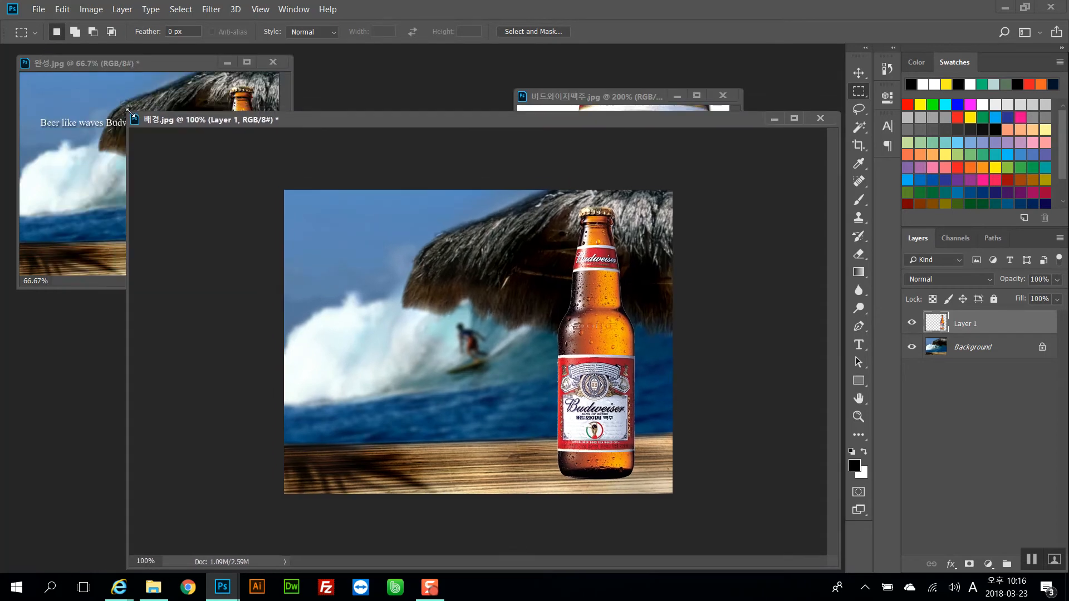
{"action": "key", "text": "ctrl+plus"}
{"action": "key", "text": "ctrl+plus"}
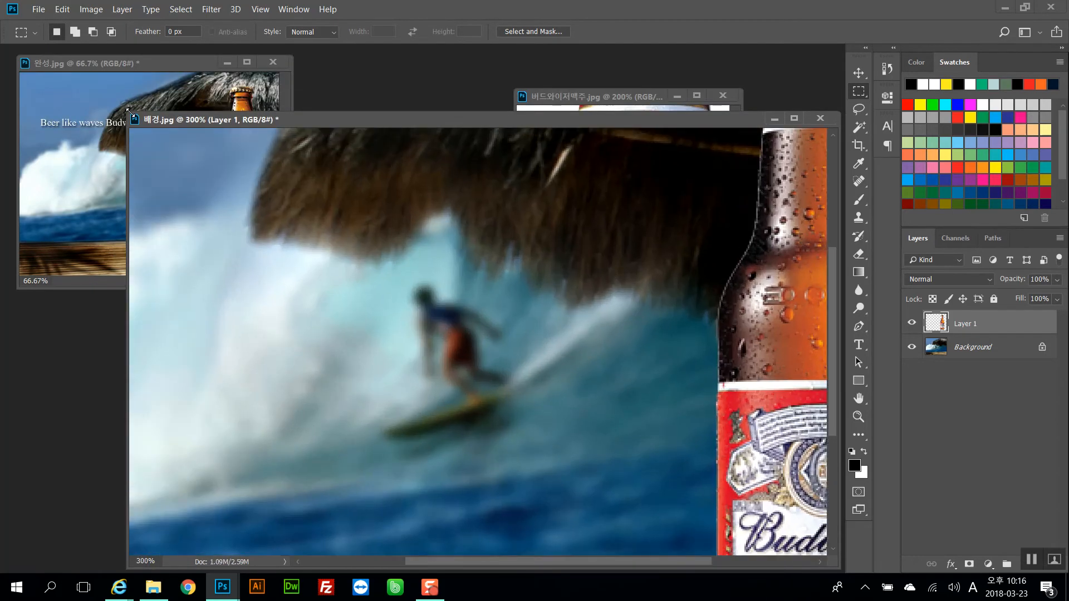
{"action": "key", "text": "ctrl+minus"}
{"action": "key", "text": "ctrl+minus"}
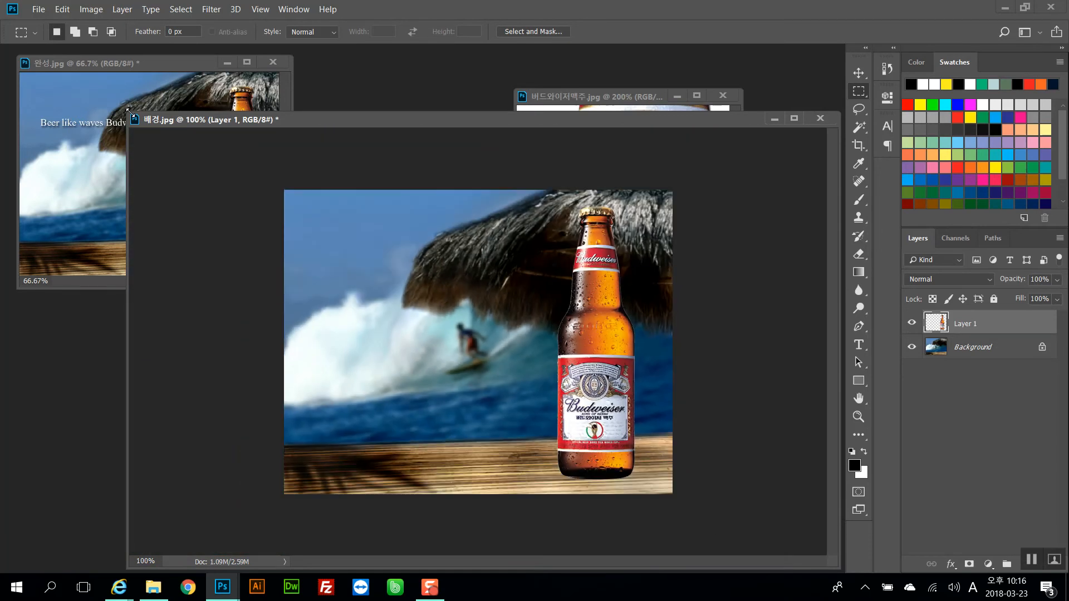
{"action": "key", "text": "ctrl+plus"}
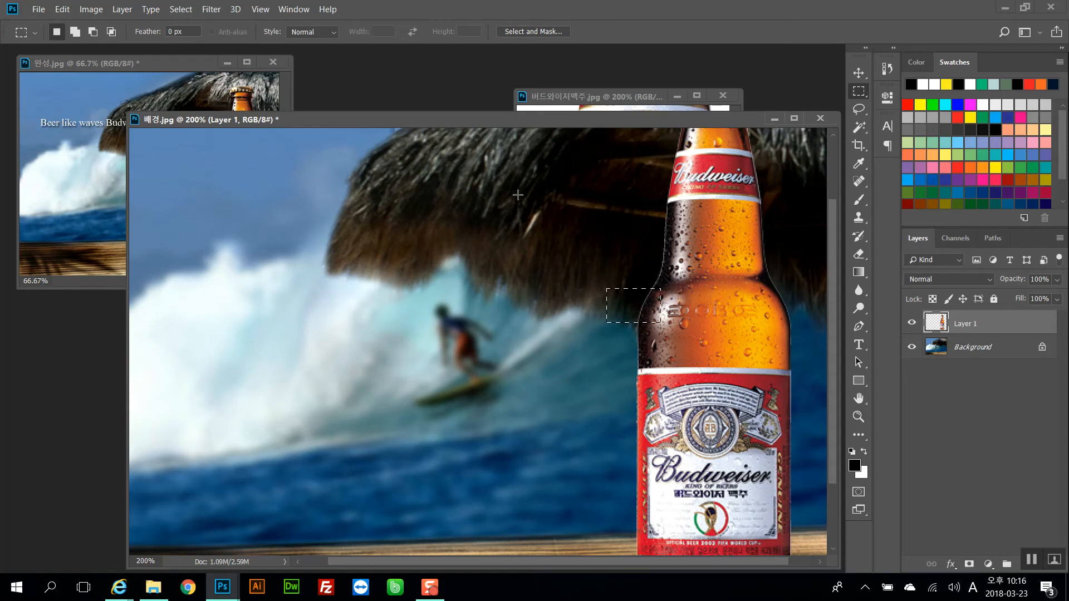
Compare the original bottle image with the bottle placed in the background at 200%
{"action": "left_click", "coordinate": [552, 111]}
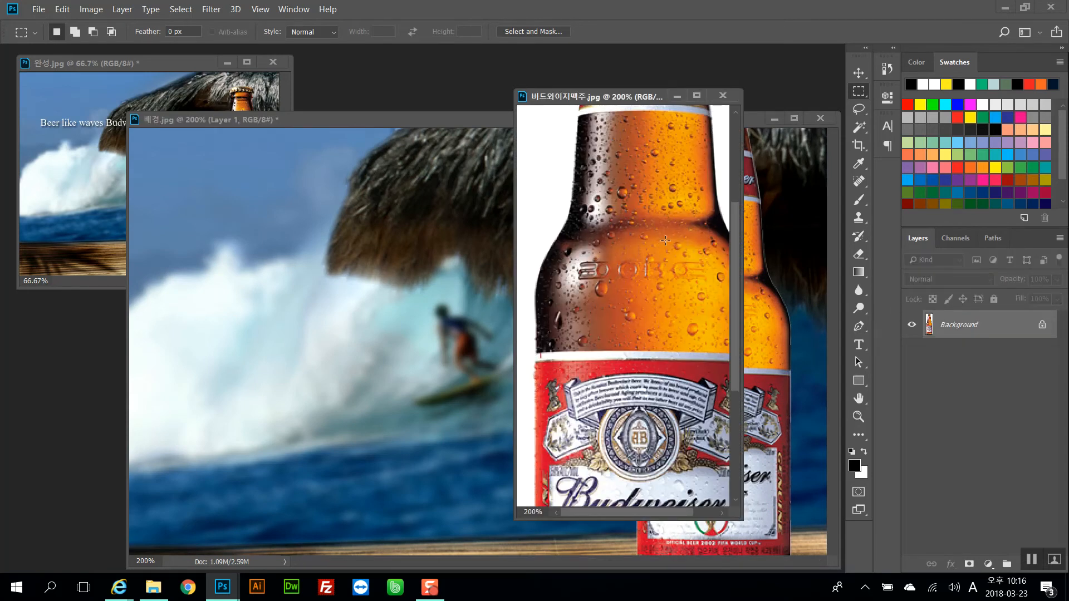
{"action": "left_click", "coordinate": [469, 245]}
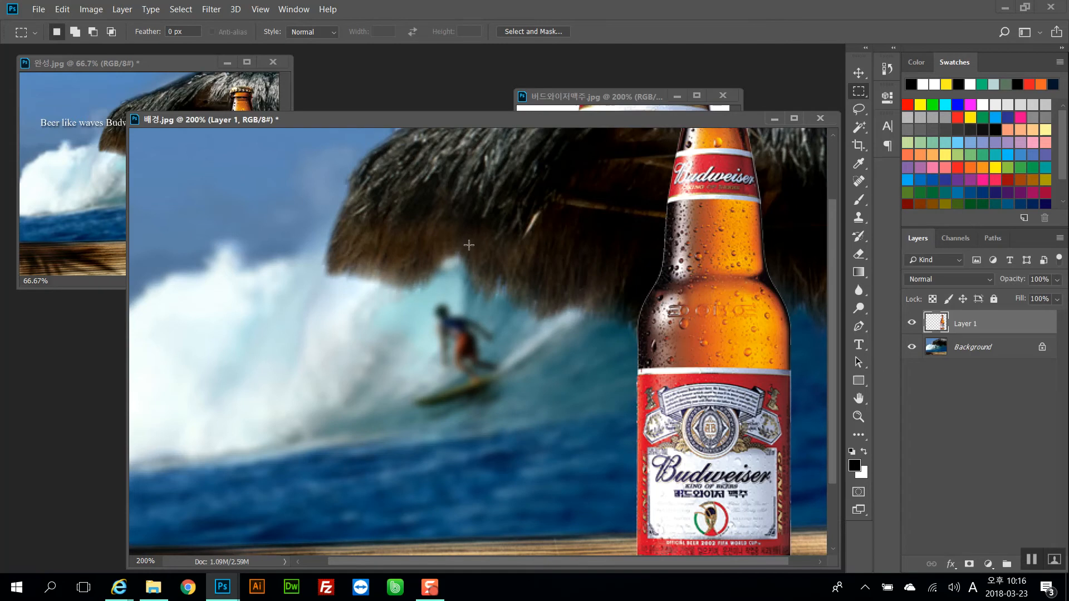
{"action": "left_click", "coordinate": [582, 103]}
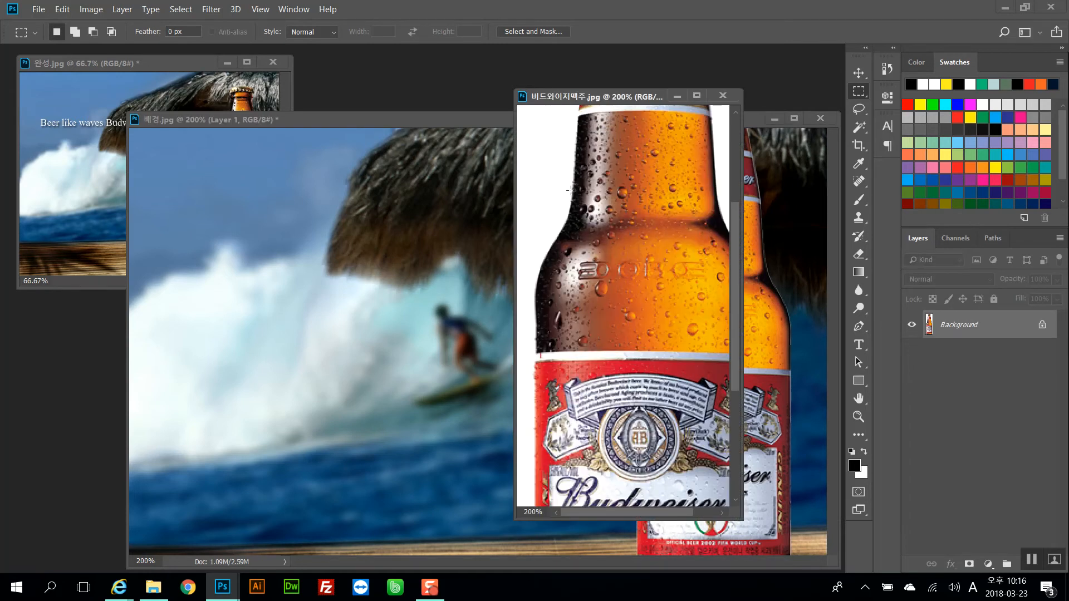
{"action": "left_click_drag", "start_coordinate": [529, 193], "coordinate": [551, 210]}
{"action": "left_click", "coordinate": [540, 178]}
{"action": "left_click", "coordinate": [782, 298]}
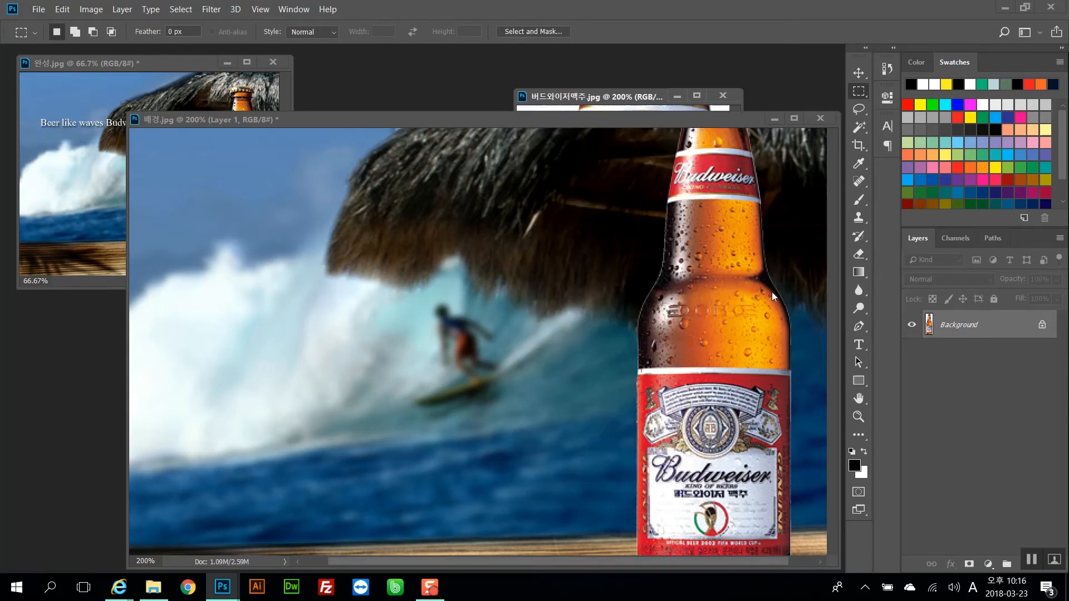
{"action": "left_click", "coordinate": [575, 109]}
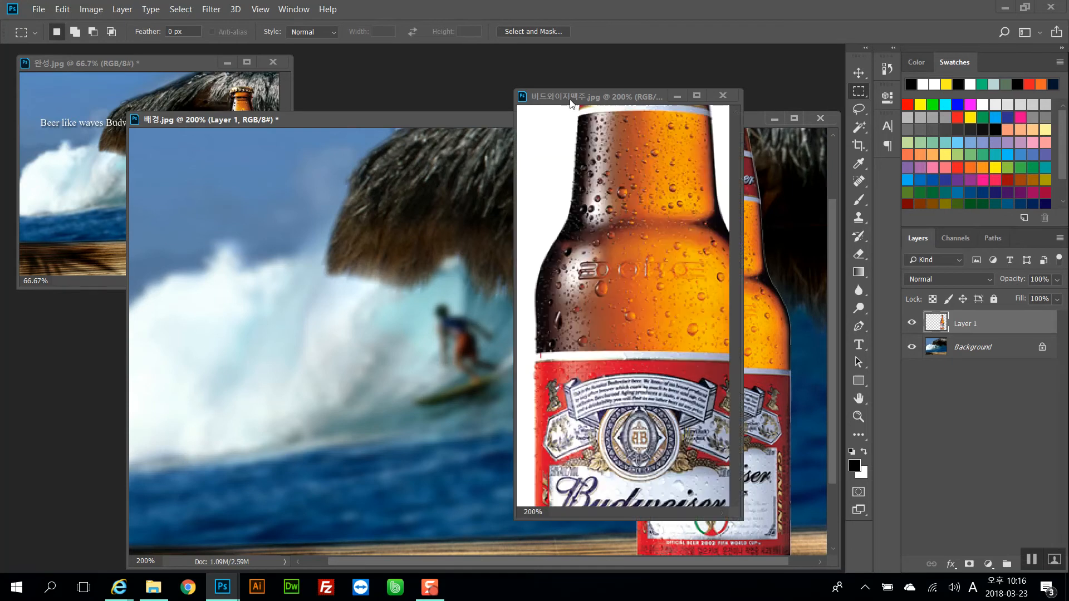
{"action": "left_click", "coordinate": [782, 305]}
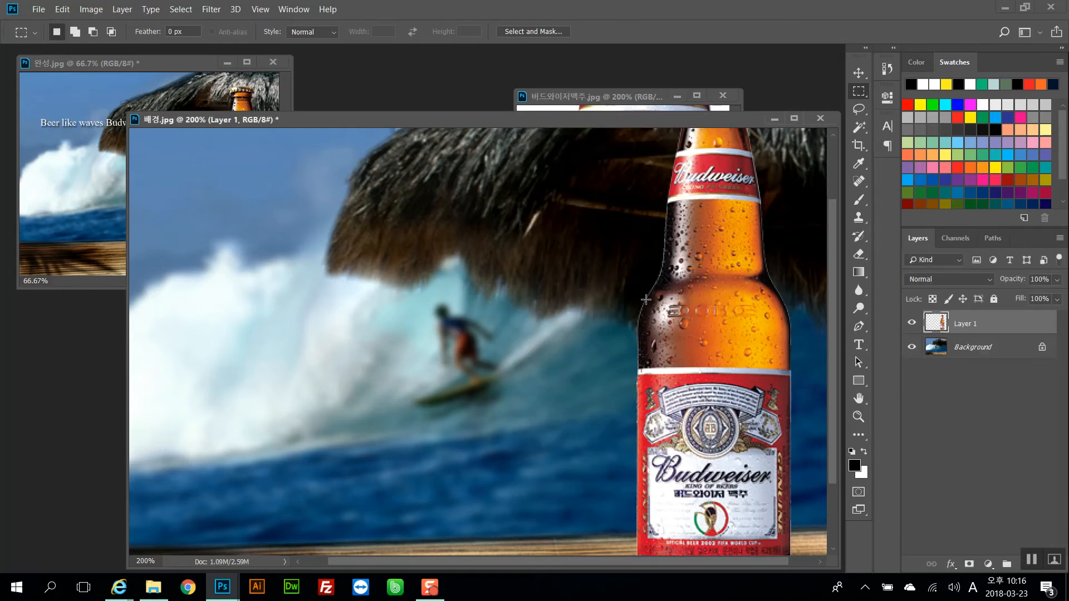
{"action": "left_click", "coordinate": [553, 106]}
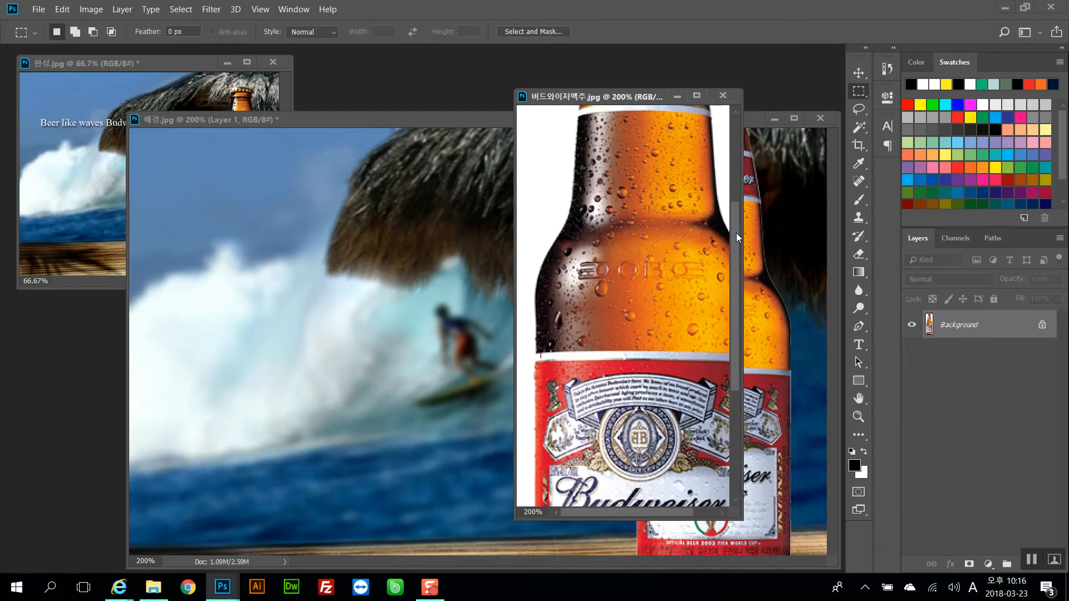
{"action": "left_click", "coordinate": [768, 247]}
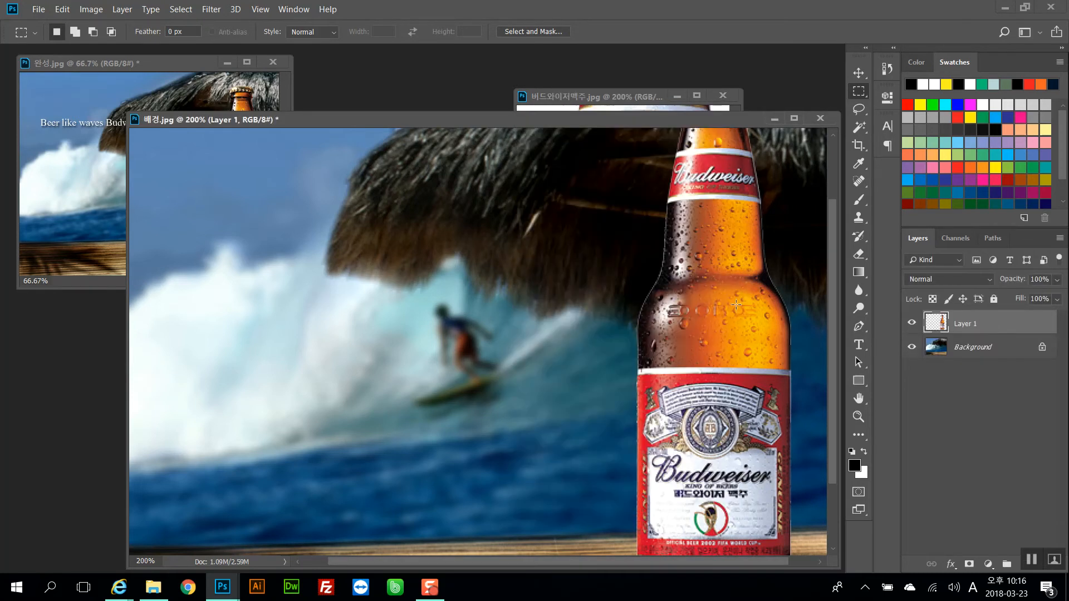
{"action": "left_click", "coordinate": [573, 96]}
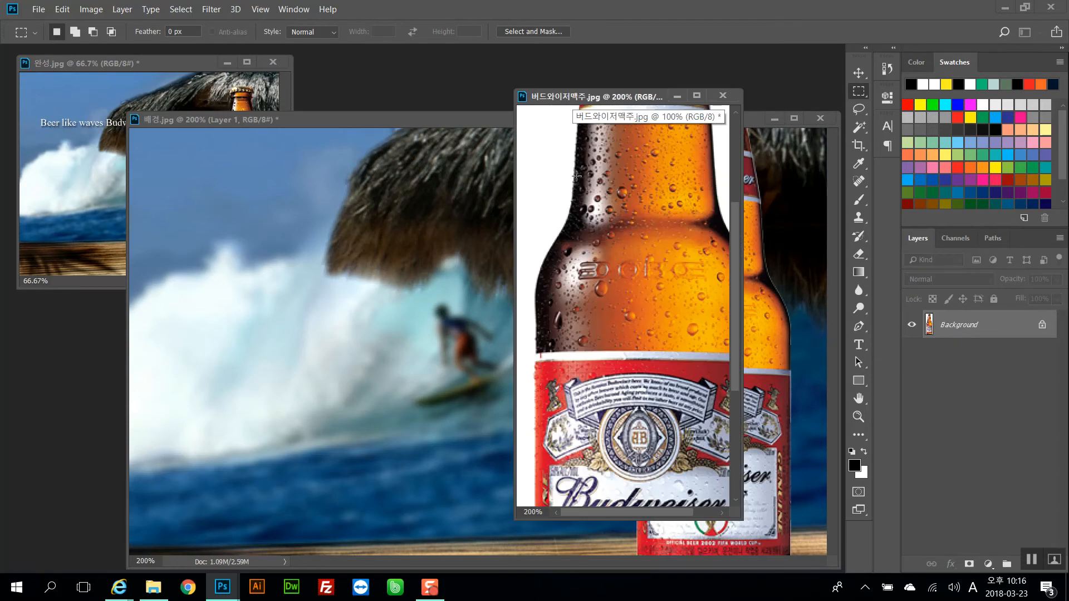
{"action": "left_click", "coordinate": [782, 267]}
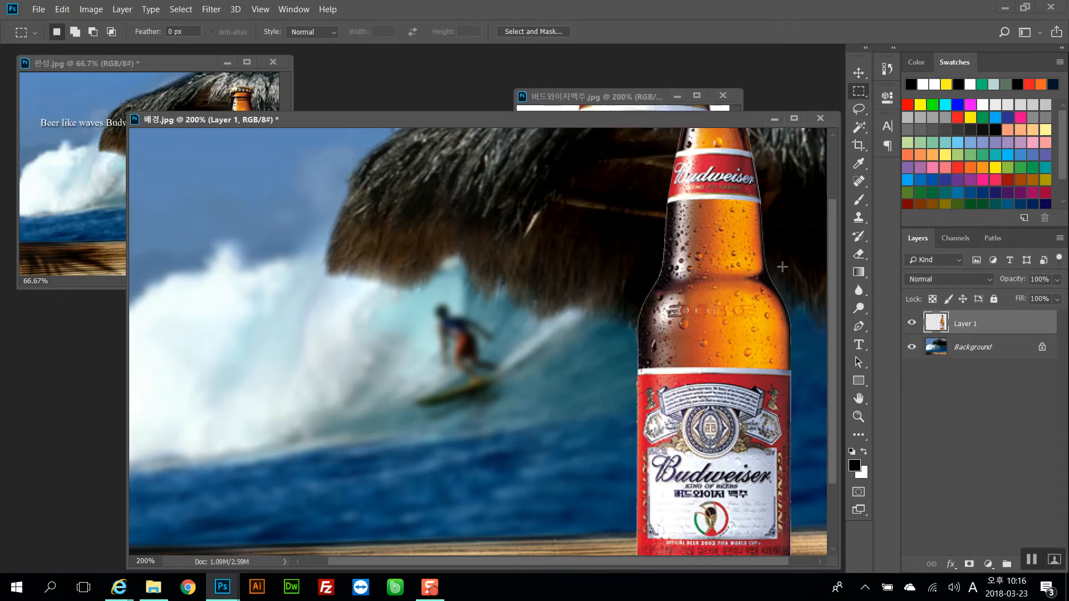
{"action": "key", "text": "ctrl+minus"}
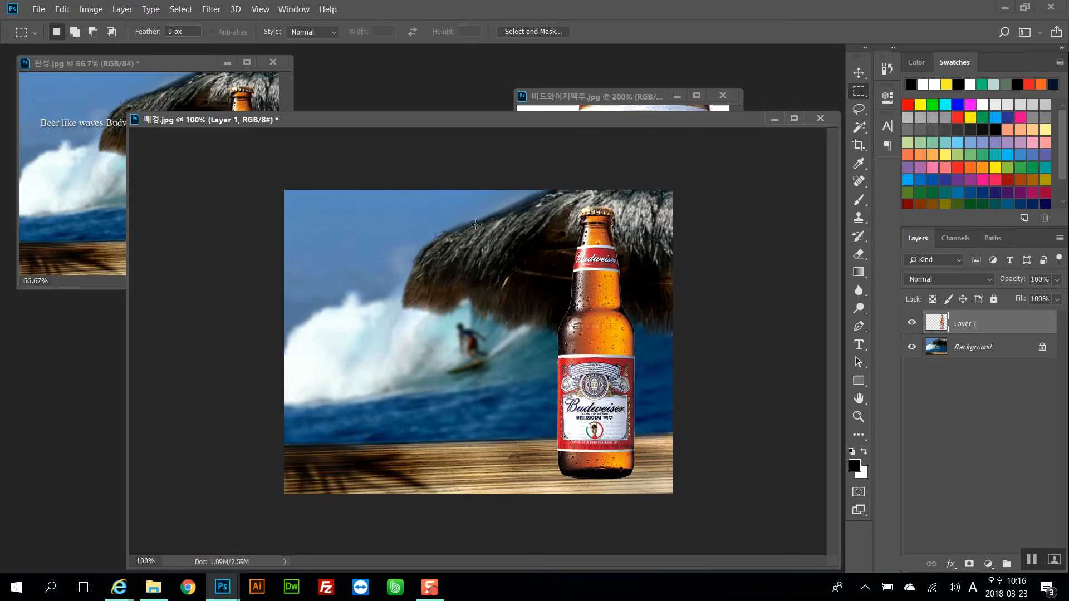
Try loading the bottle layer as a selection and contracting it
{"action": "left_click", "coordinate": [940, 323], "text": "ctrl"}
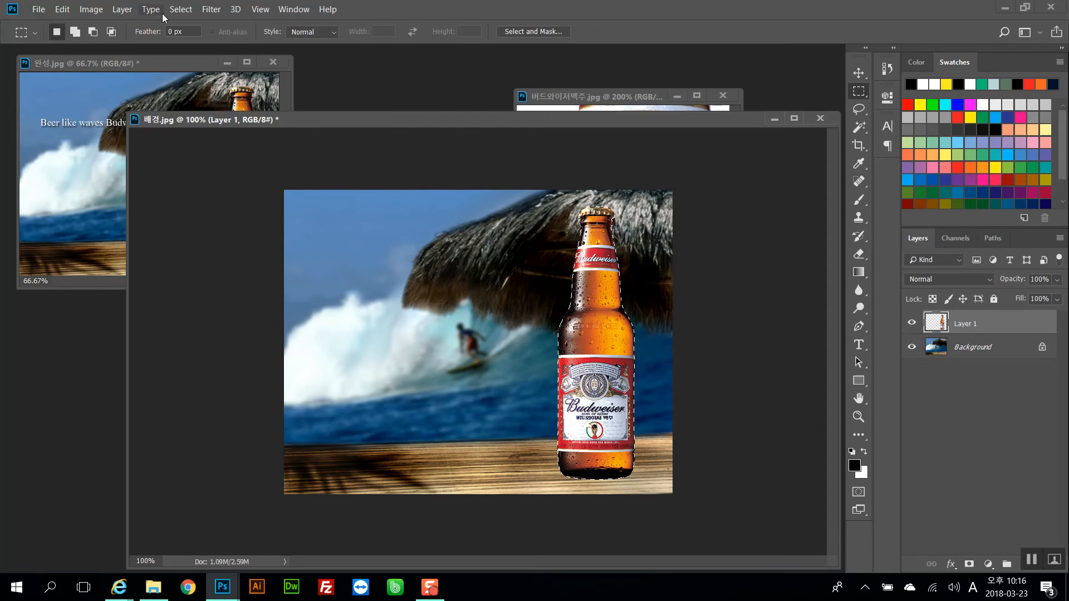
{"action": "left_click", "coordinate": [182, 11]}
{"action": "mouse_move", "coordinate": [227, 198]}
{"action": "left_click", "coordinate": [135, 234]}
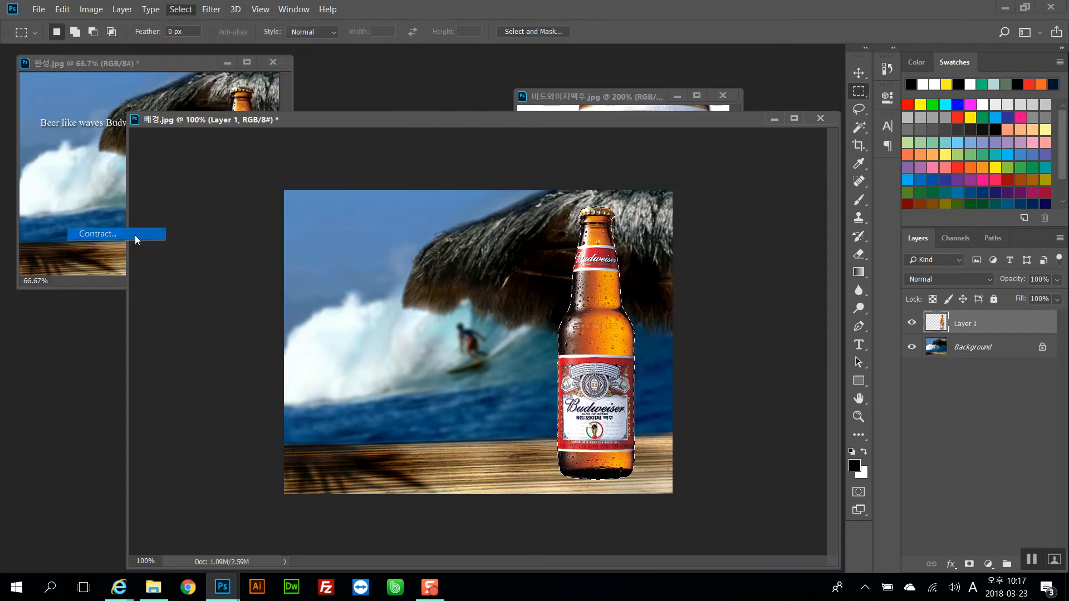
{"action": "left_click", "coordinate": [595, 181]}
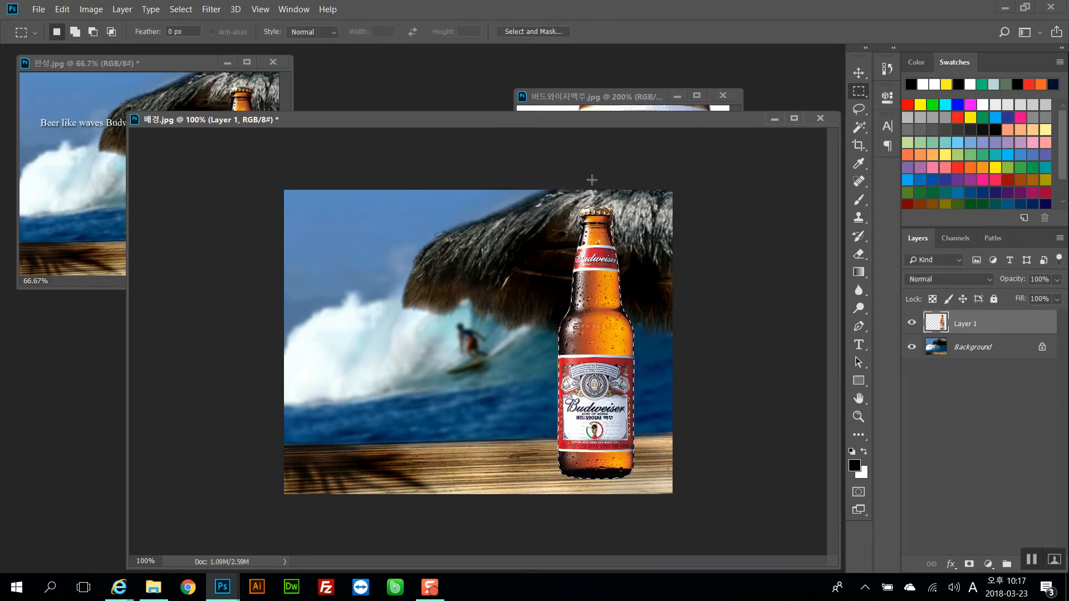
{"action": "key", "text": "ctrl+plus"}
{"action": "key", "text": "ctrl+plus"}
{"action": "key", "text": "ctrl+plus"}
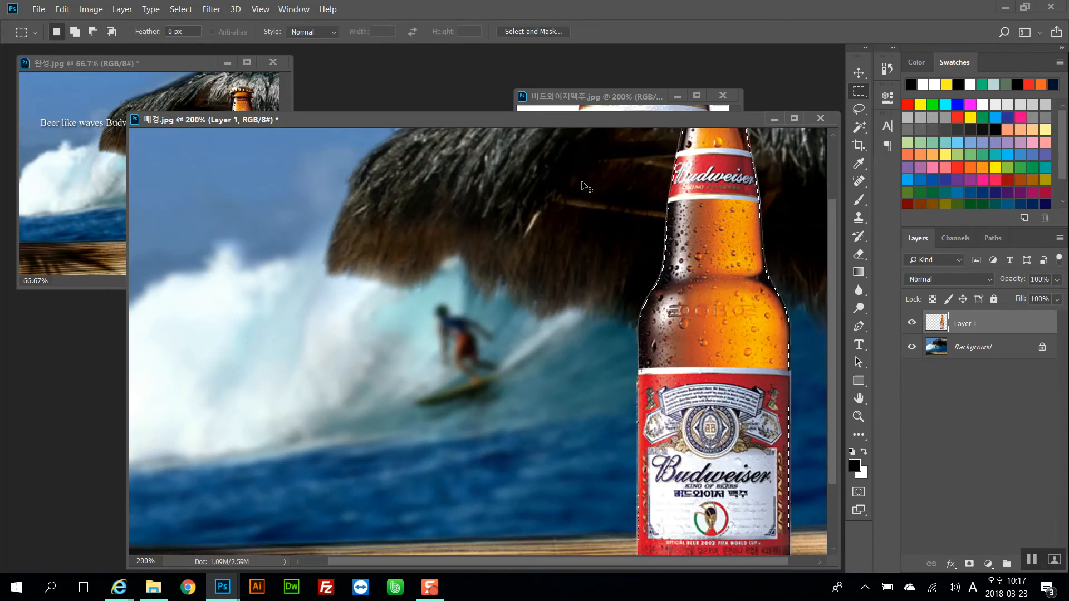
Deselect and step back through the history to remove the contracted selection
{"action": "left_click_drag", "start_coordinate": [637, 272], "coordinate": [415, 341]}
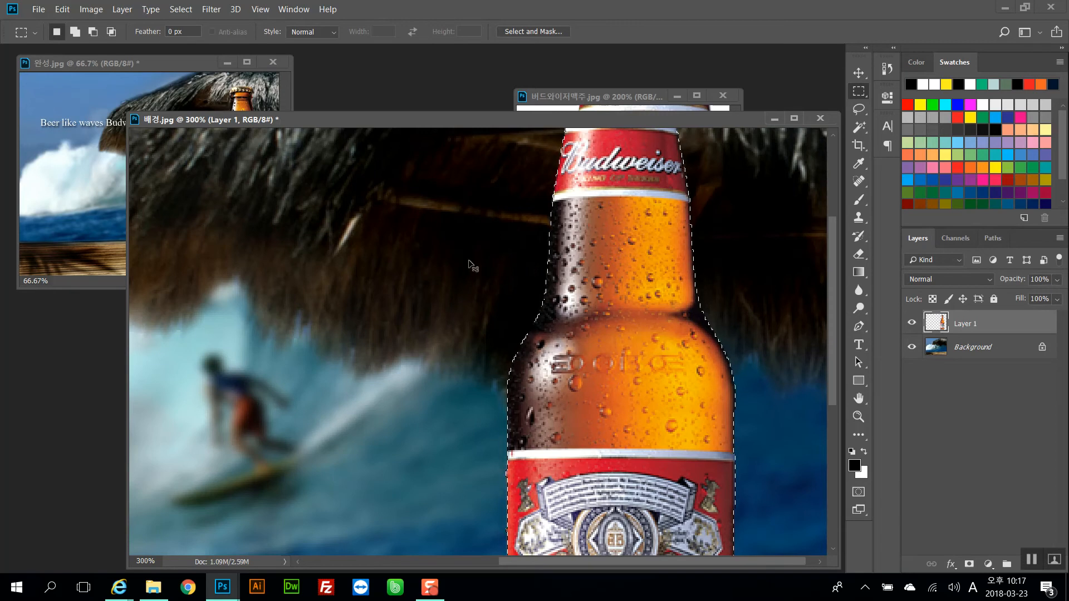
{"action": "key", "text": "ctrl+d"}
{"action": "key", "text": "ctrl+minus"}
{"action": "key", "text": "ctrl+minus"}
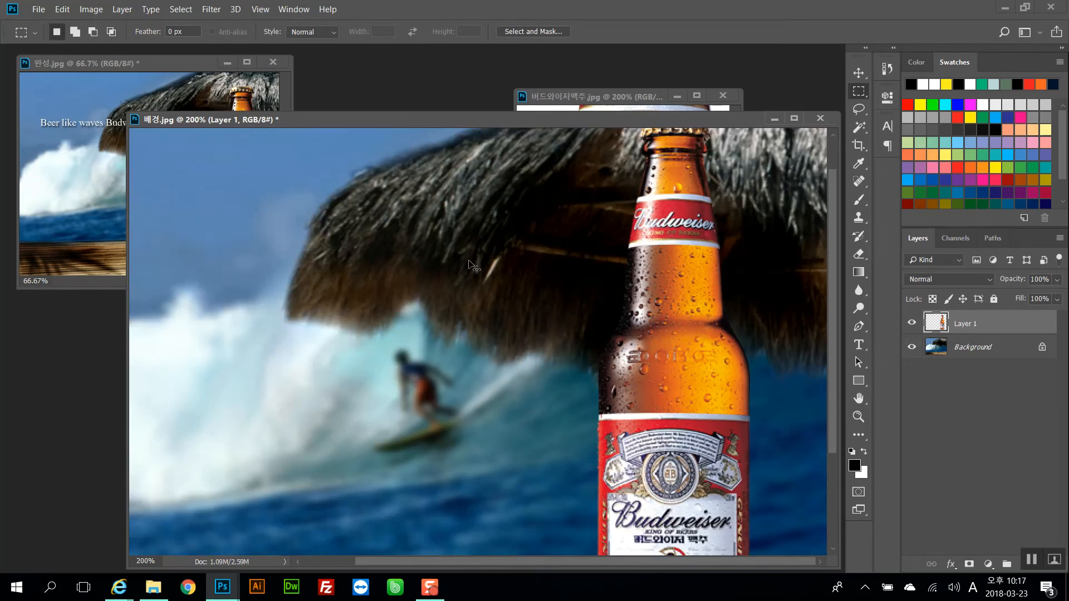
{"action": "key", "text": "ctrl+alt+z"}
{"action": "key", "text": "ctrl+alt+z"}
{"action": "key", "text": "ctrl+d"}
{"action": "key", "text": "ctrl+minus"}
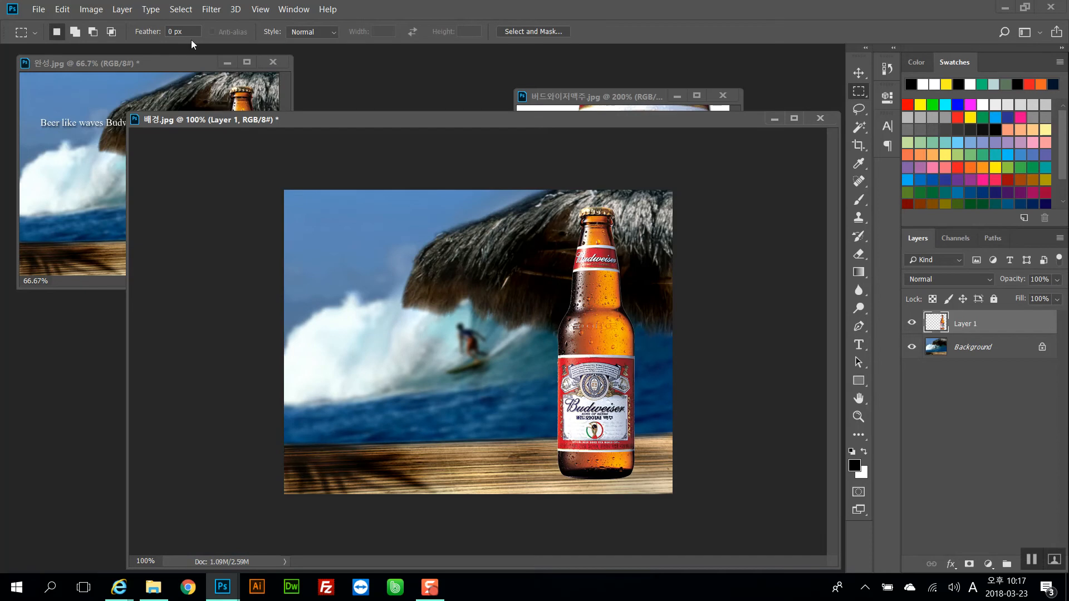
{"action": "left_click", "coordinate": [119, 11]}
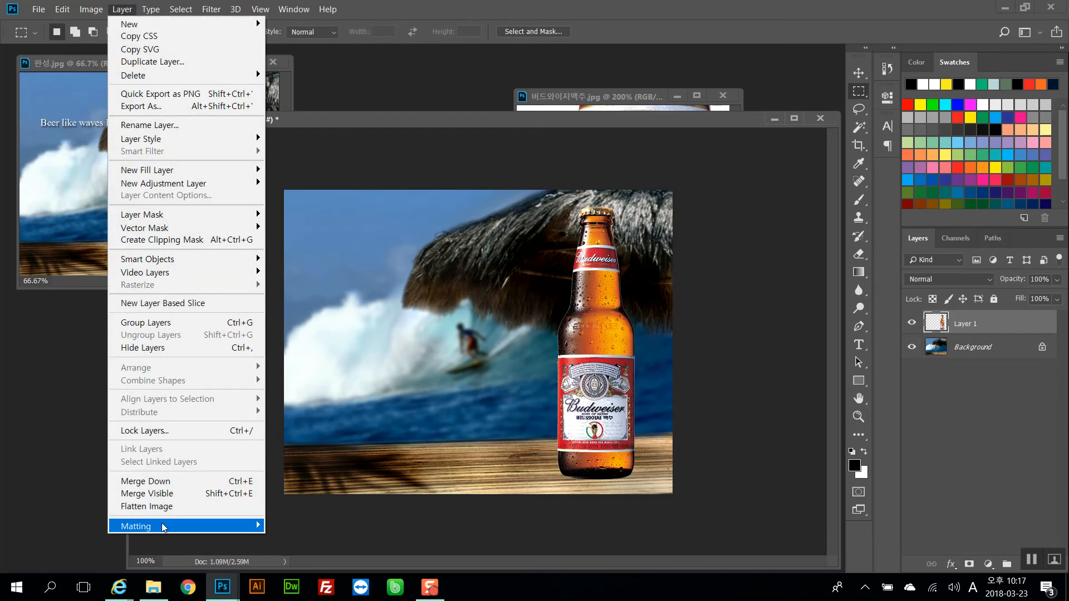
{"action": "mouse_move", "coordinate": [167, 526]}
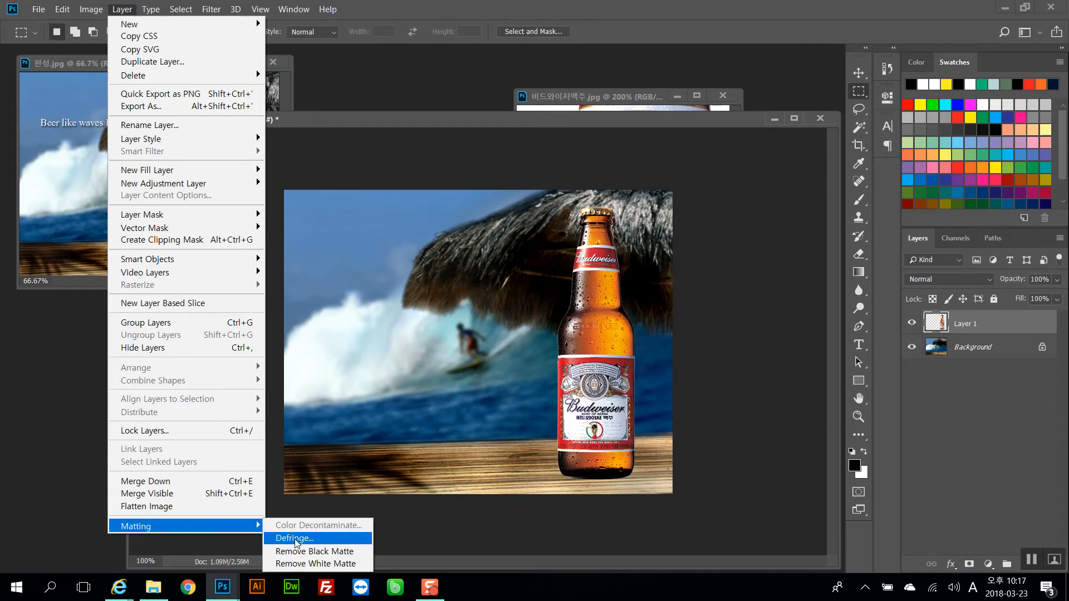
{"action": "left_click", "coordinate": [527, 378]}
{"action": "left_click_drag", "start_coordinate": [551, 313], "coordinate": [565, 331]}
{"action": "left_click", "coordinate": [565, 343]}
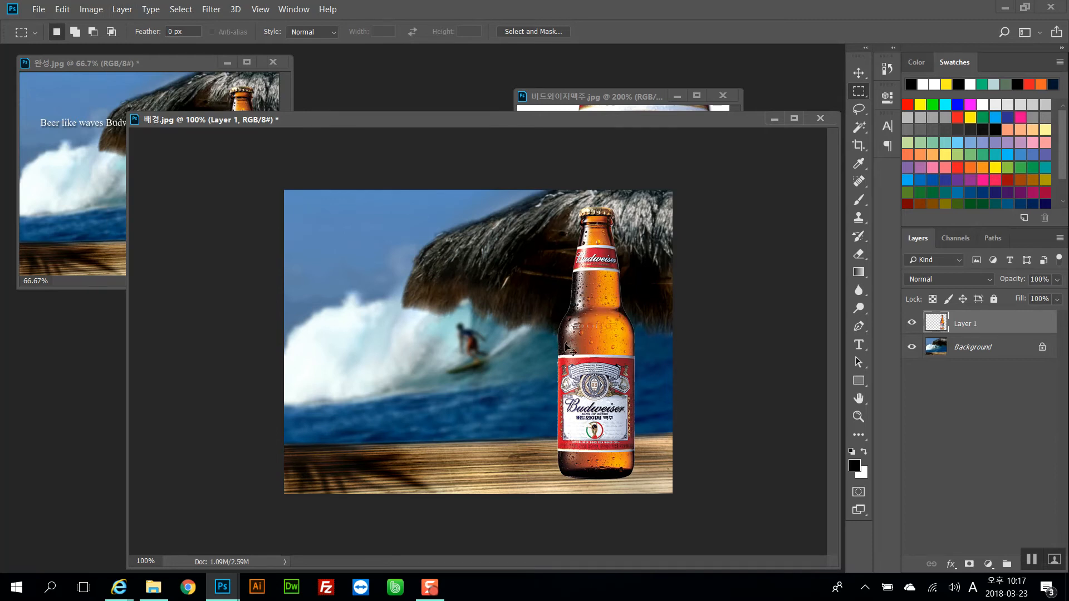
Apply Remove White Matte to the bottle layer to clean its light edge fringe
{"action": "key", "text": "ctrl+plus"}
{"action": "left_click_drag", "start_coordinate": [604, 332], "coordinate": [562, 278]}
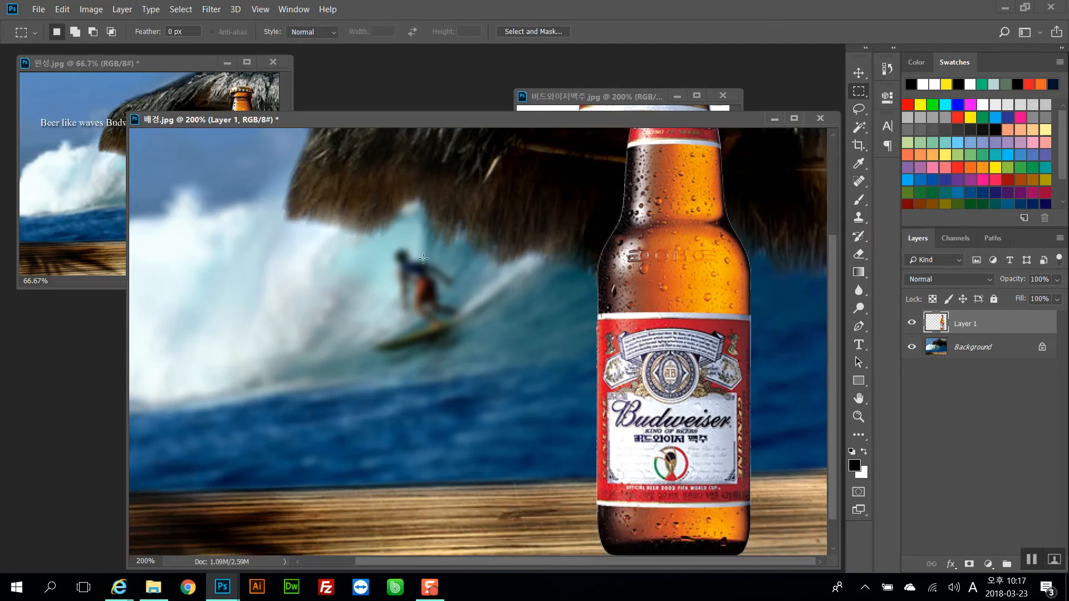
{"action": "left_click", "coordinate": [211, 9]}
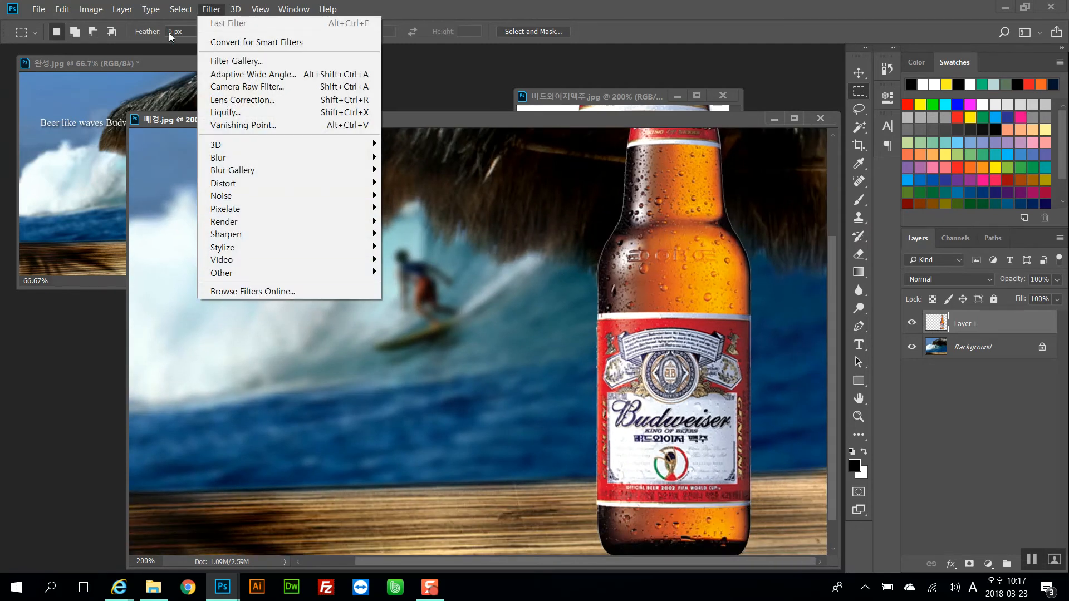
{"action": "mouse_move", "coordinate": [151, 10]}
{"action": "left_click", "coordinate": [122, 10]}
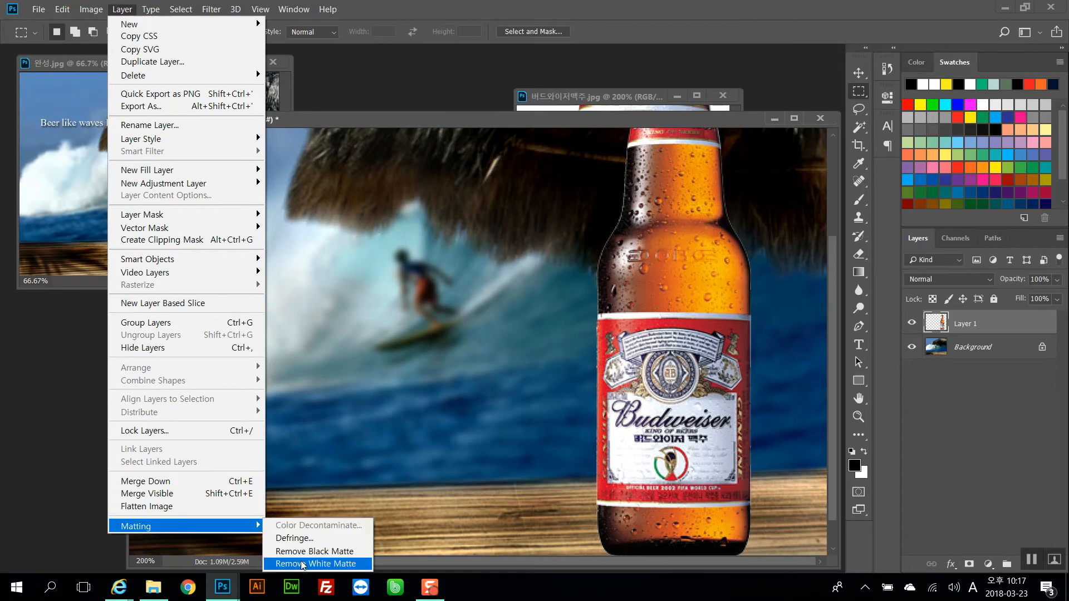
{"action": "left_click", "coordinate": [331, 564]}
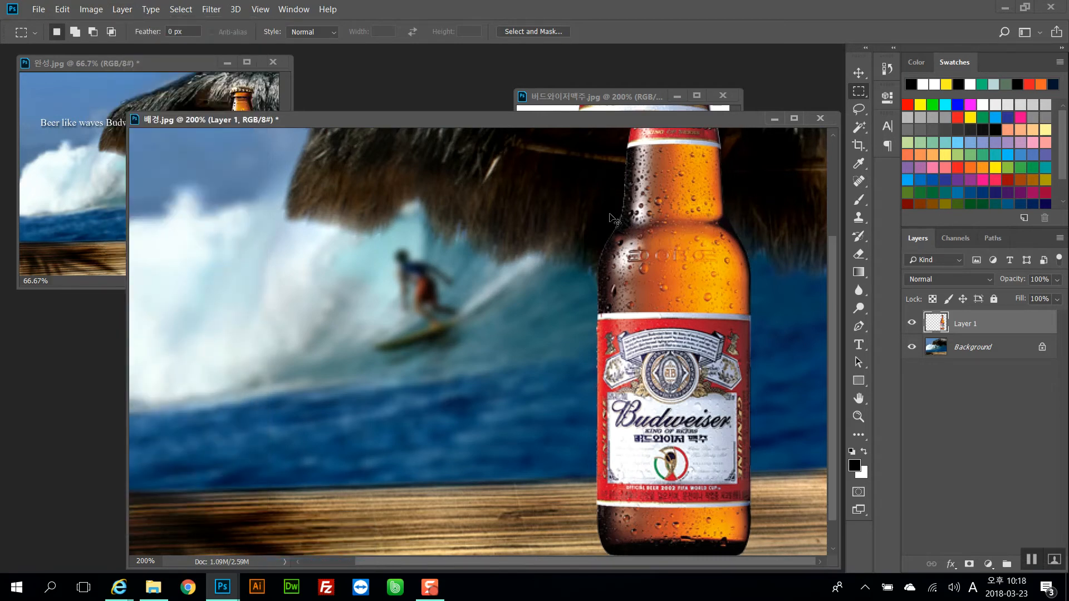
Defringe the bottle layer with a width of 1 pixel
{"action": "key", "text": "ctrl+plus"}
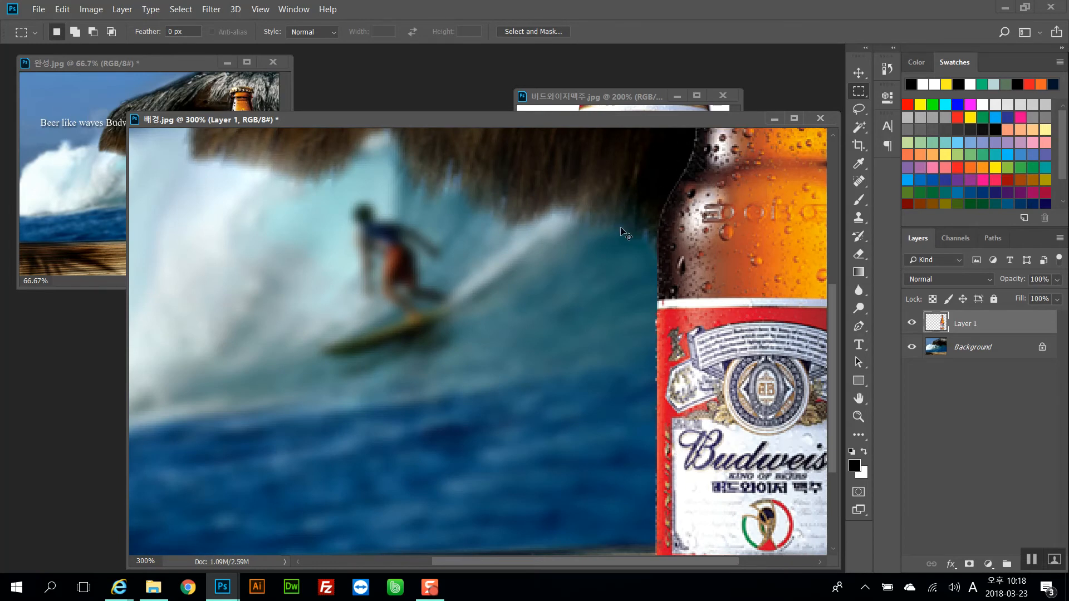
{"action": "key", "text": "ctrl+minus"}
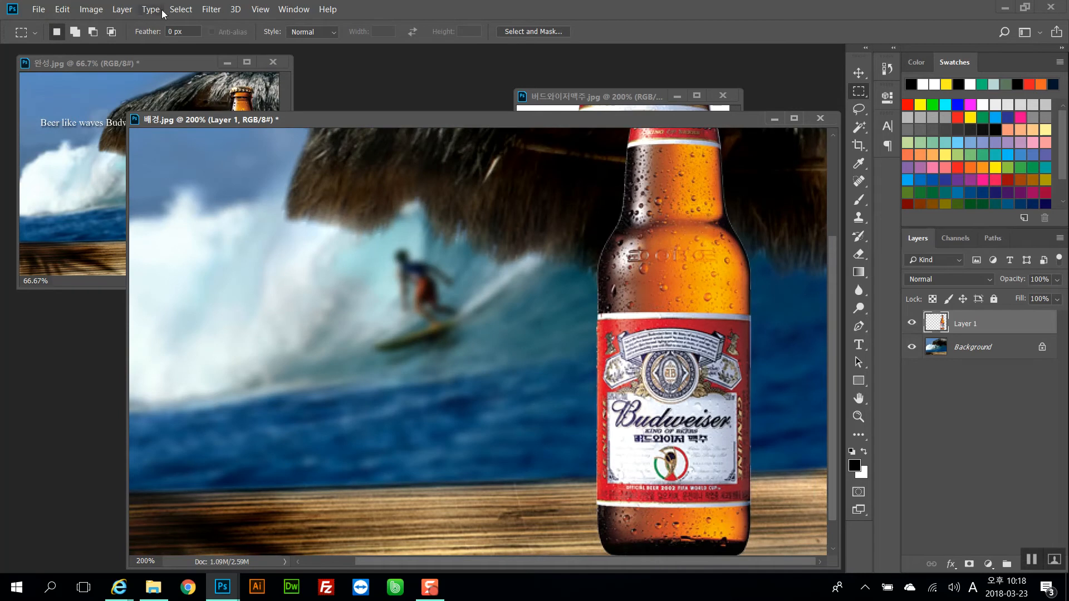
{"action": "left_click", "coordinate": [123, 9]}
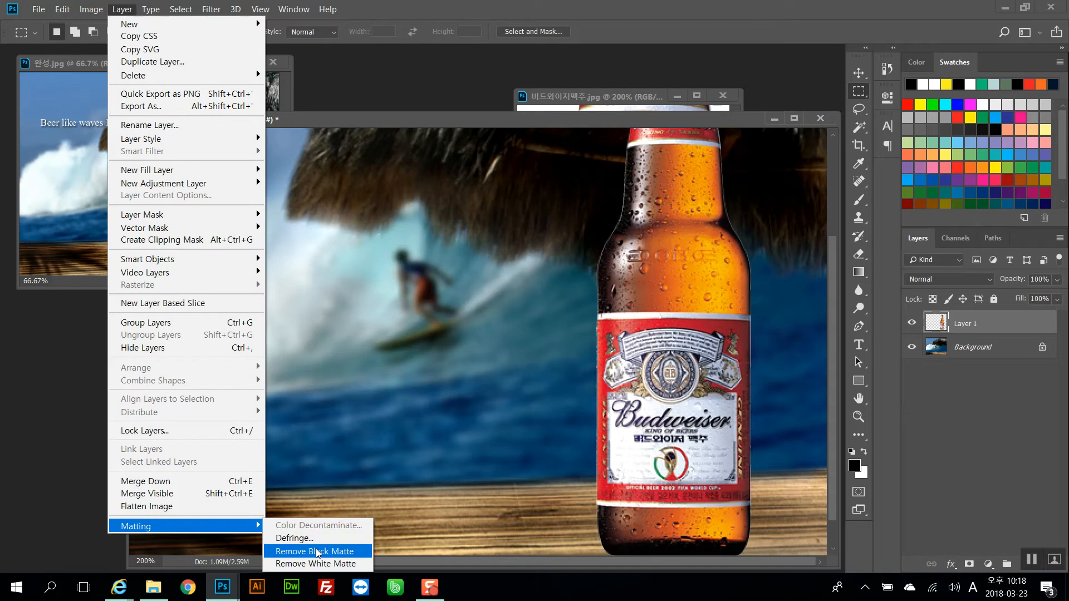
{"action": "left_click", "coordinate": [312, 538]}
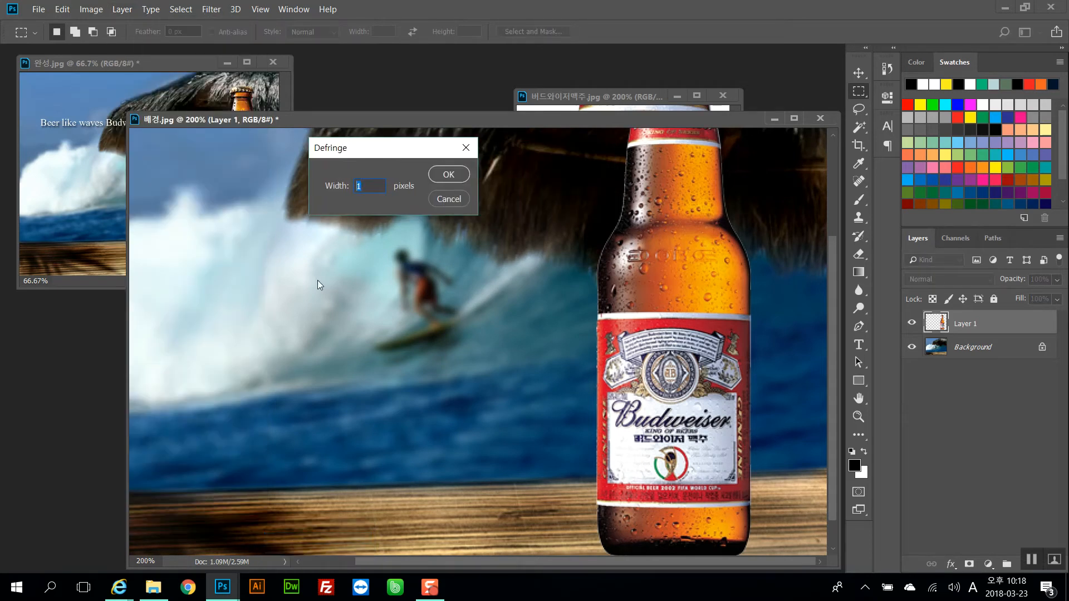
{"action": "left_click", "coordinate": [456, 178]}
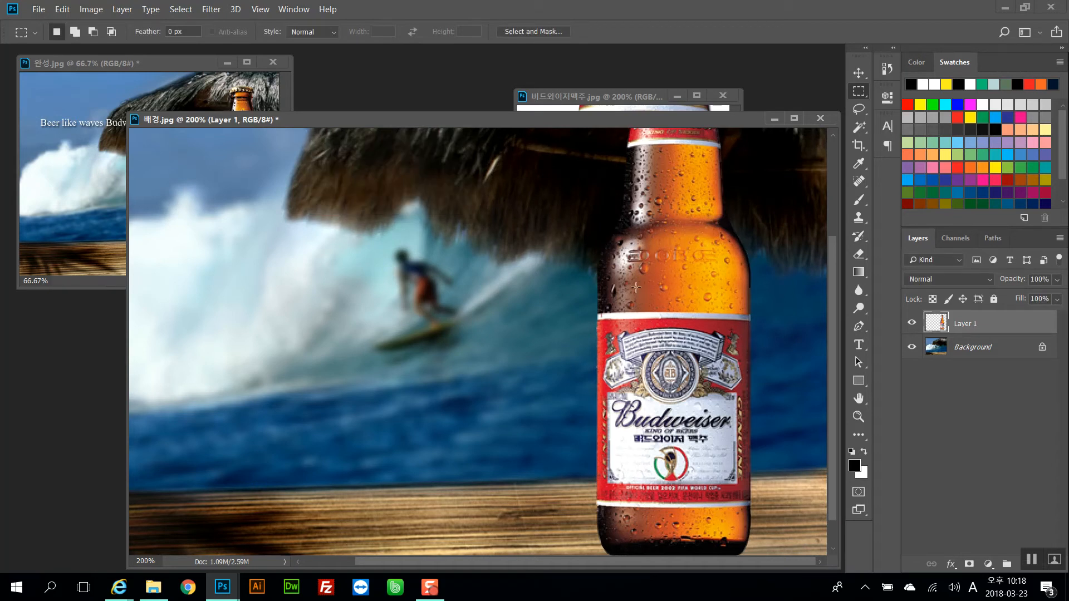
Zoom in and out on the composite to examine the cleaned bottle edges against the background
{"action": "left_click", "coordinate": [613, 255]}
{"action": "key", "text": "ctrl+minus"}
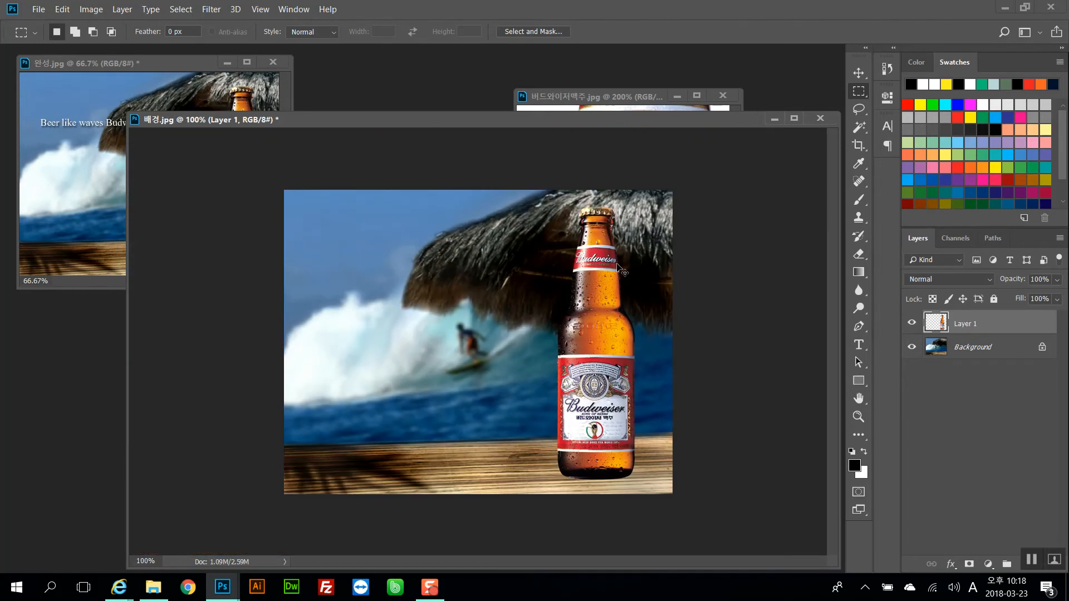
{"action": "key", "text": "ctrl+plus"}
{"action": "left_click_drag", "start_coordinate": [616, 264], "coordinate": [471, 371]}
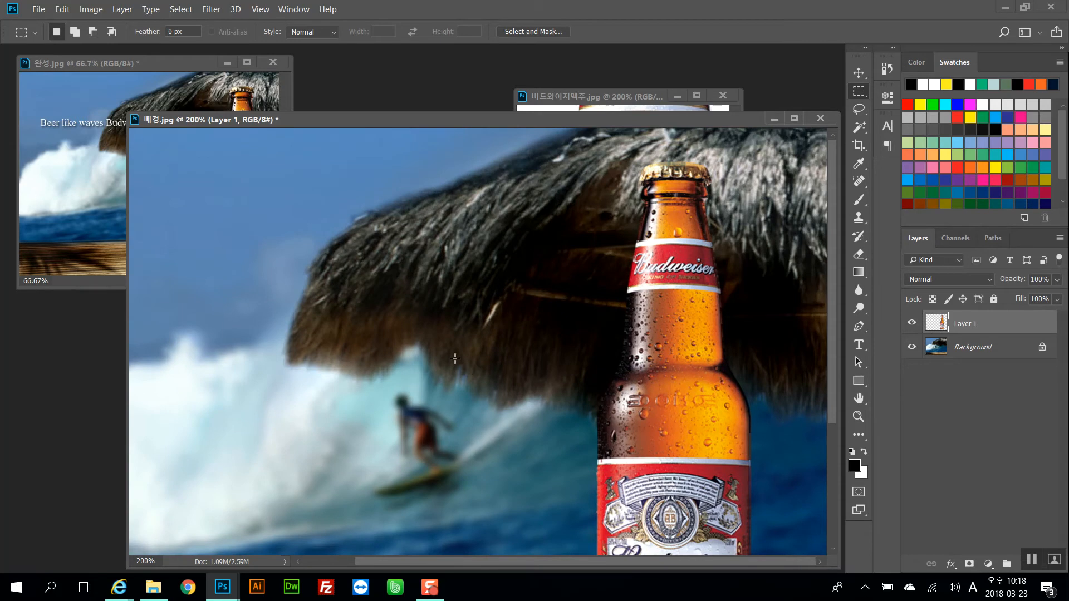
{"action": "left_click", "coordinate": [179, 10]}
{"action": "left_click", "coordinate": [435, 238]}
{"action": "left_click", "coordinate": [122, 9]}
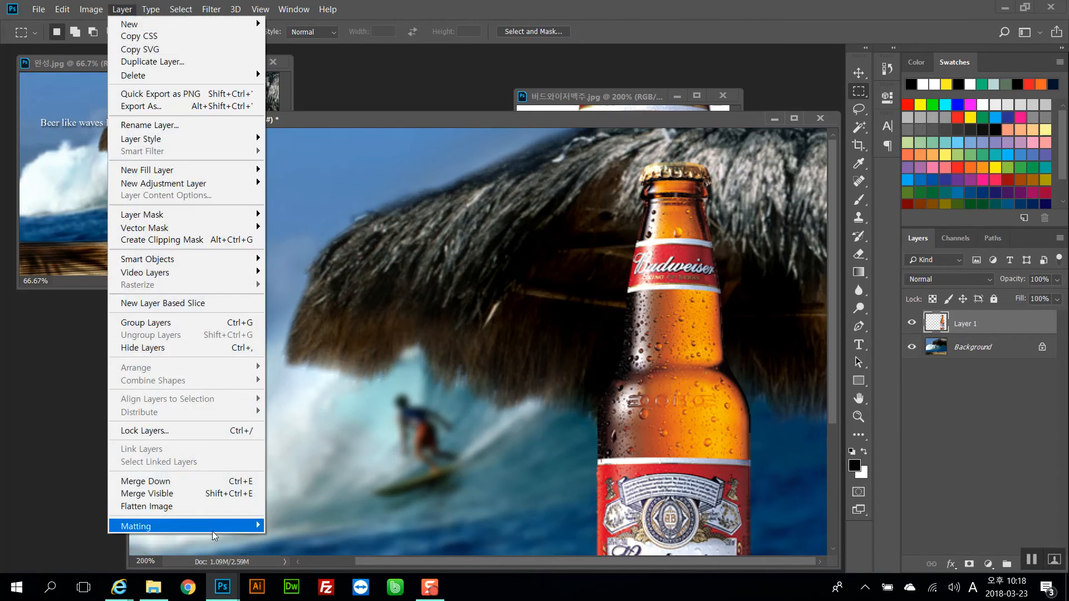
{"action": "mouse_move", "coordinate": [215, 527]}
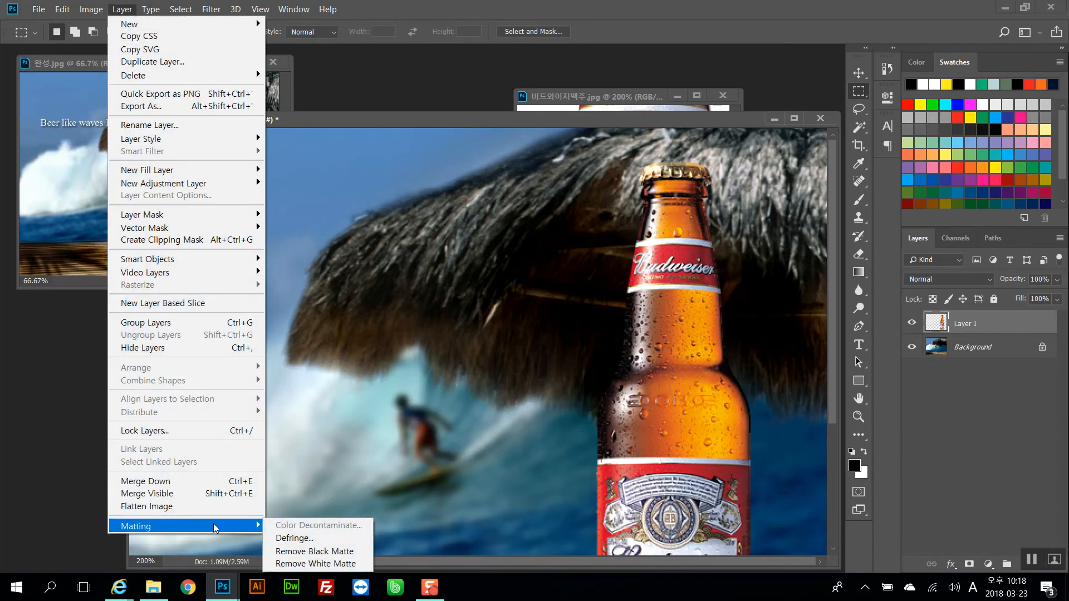
{"action": "left_click", "coordinate": [497, 415]}
{"action": "left_click_drag", "start_coordinate": [483, 420], "coordinate": [444, 298]}
{"action": "key", "text": "ctrl+minus"}
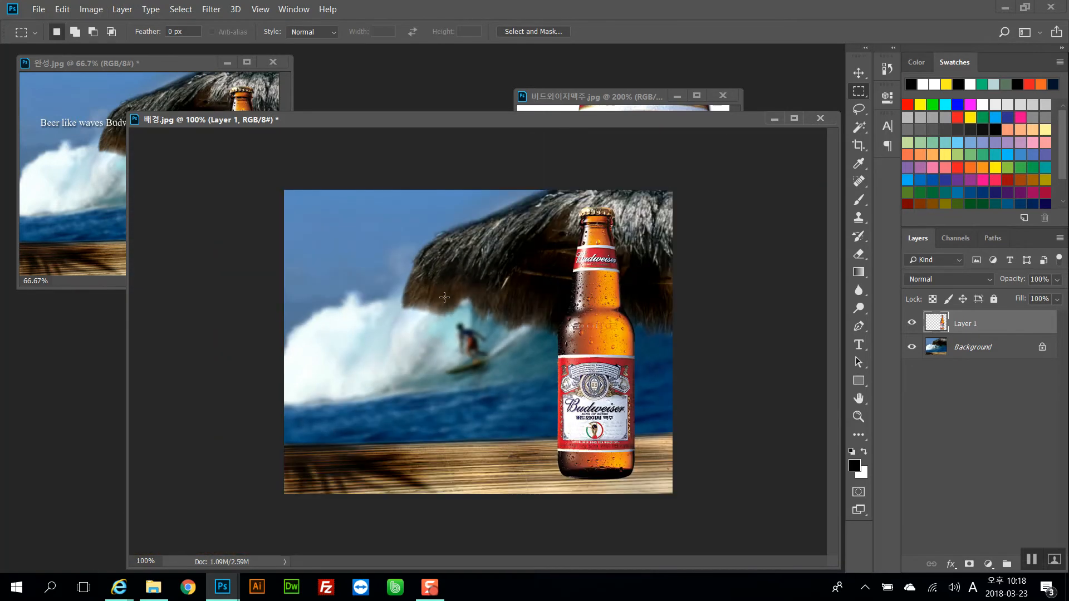
{"action": "key", "text": "ctrl+plus"}
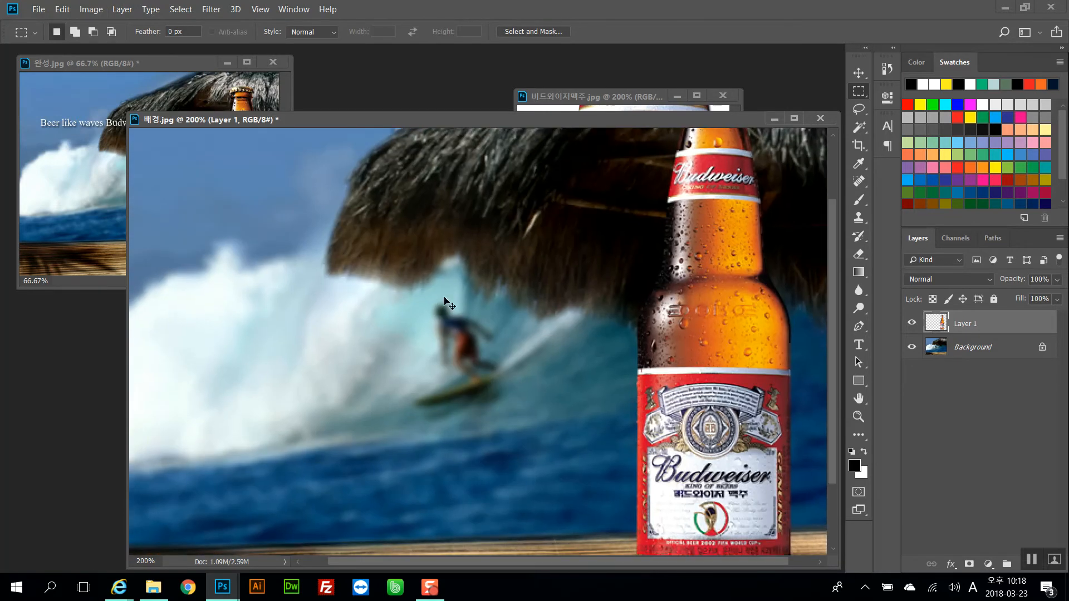
{"action": "key", "text": "ctrl+minus"}
{"action": "left_click", "coordinate": [511, 262]}
{"action": "left_click", "coordinate": [703, 428]}
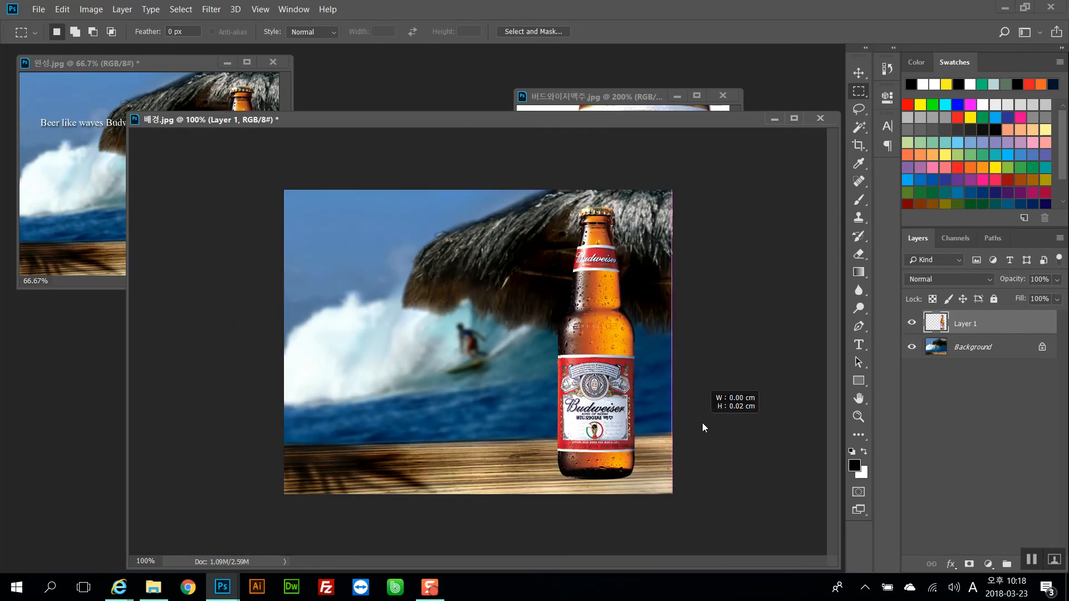
{"action": "key", "text": "Return"}
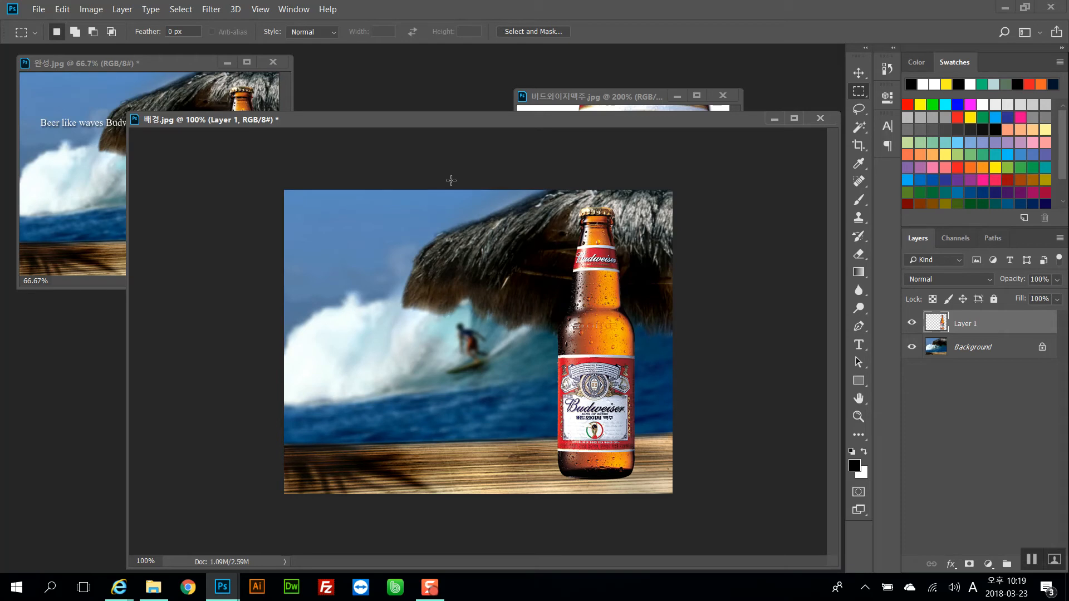
Duplicate the bottle layer, set the copy's blending mode to Overlay, and undo both changes
{"action": "left_click", "coordinate": [95, 12]}
{"action": "left_click", "coordinate": [687, 381]}
{"action": "key", "text": "ctrl+j"}
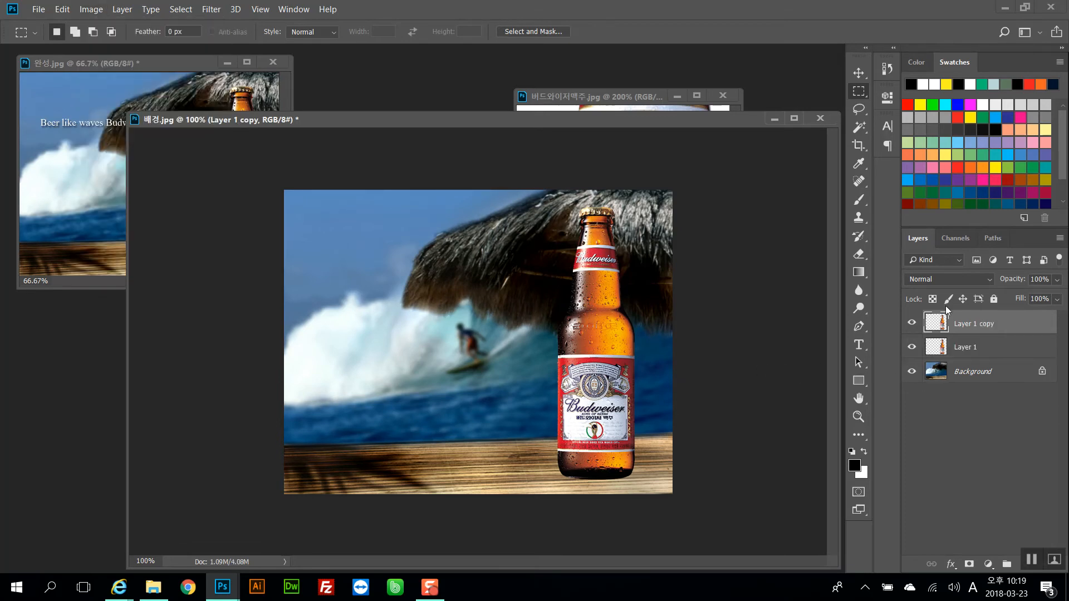
{"action": "left_click", "coordinate": [925, 280]}
{"action": "left_click", "coordinate": [930, 160]}
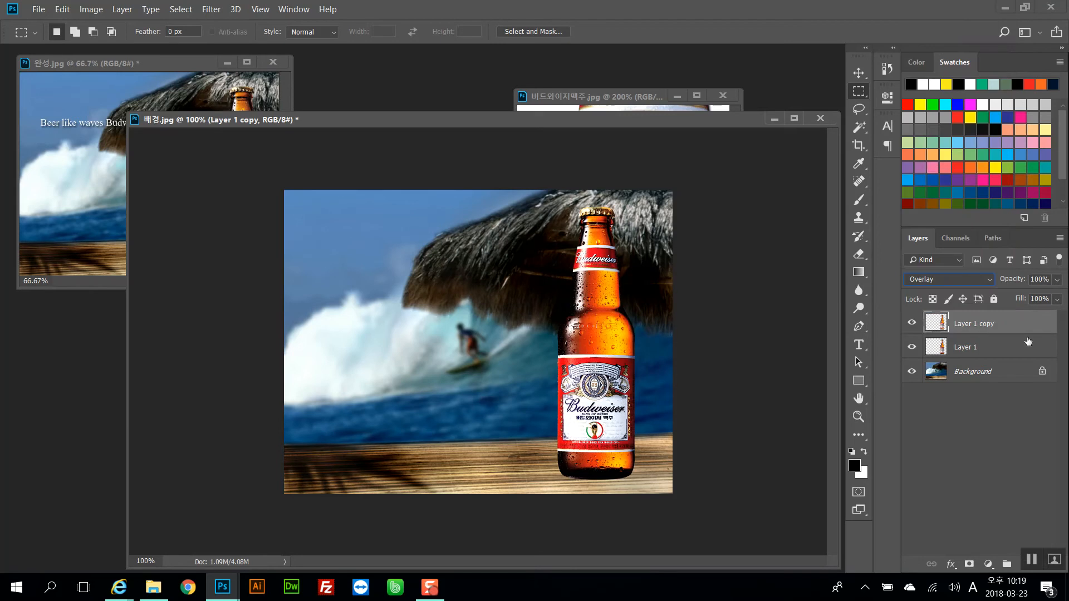
{"action": "mouse_move", "coordinate": [1015, 284]}
{"action": "left_mouse_down"}
{"action": "mouse_move", "coordinate": [914, 277]}
{"action": "mouse_move", "coordinate": [1001, 283]}
{"action": "left_mouse_up"}
{"action": "key", "text": "ctrl+alt+z"}
{"action": "key", "text": "ctrl+alt+z"}
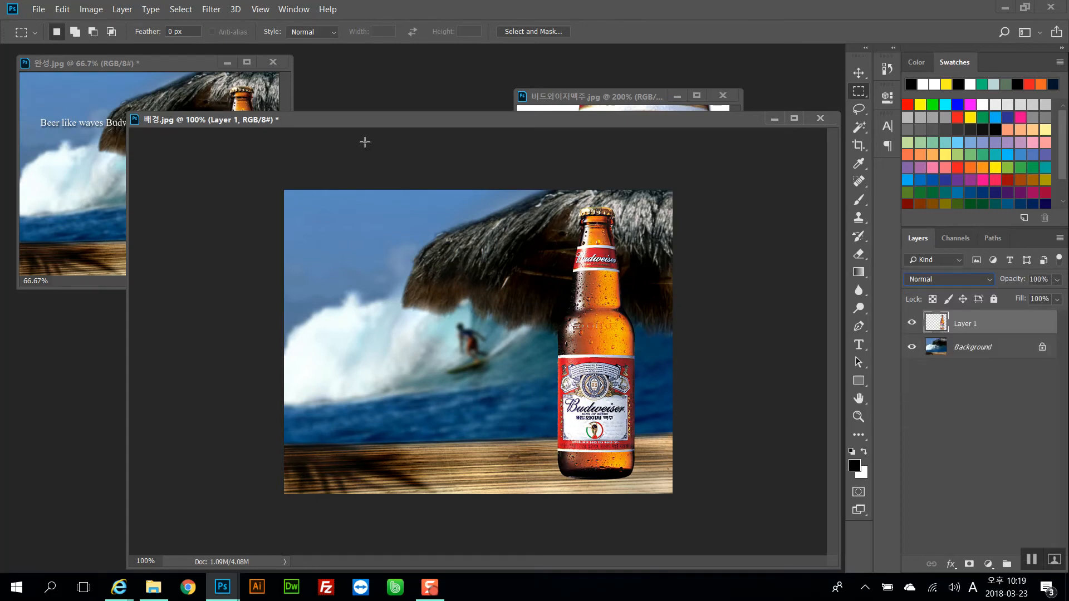
Open Apply Image for the bottle layer, keeping Layer 1 as the source layer after trying Background
{"action": "left_click", "coordinate": [91, 9]}
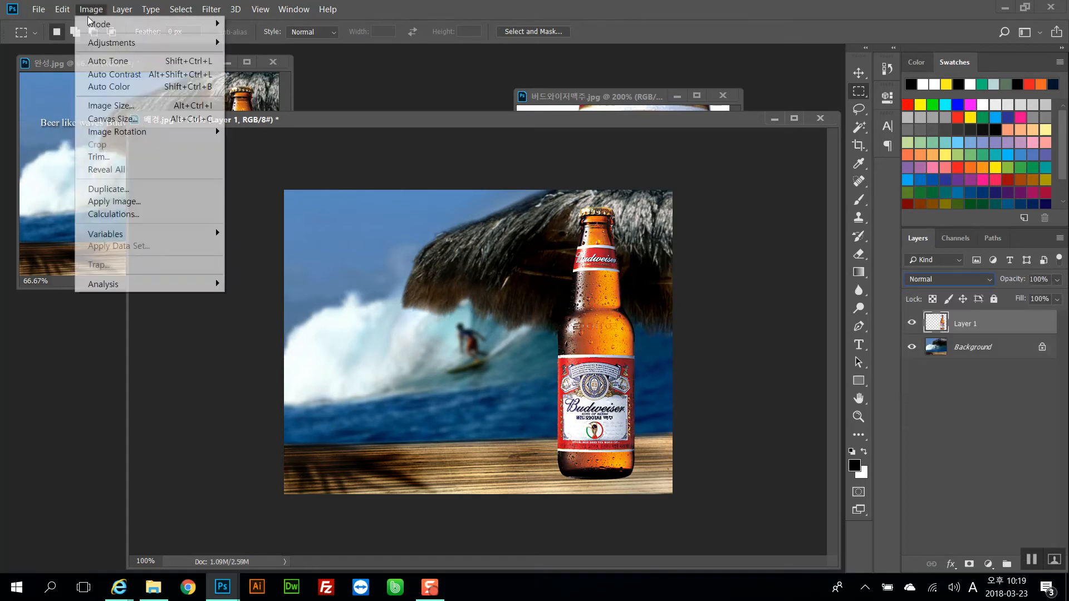
{"action": "left_click", "coordinate": [139, 204]}
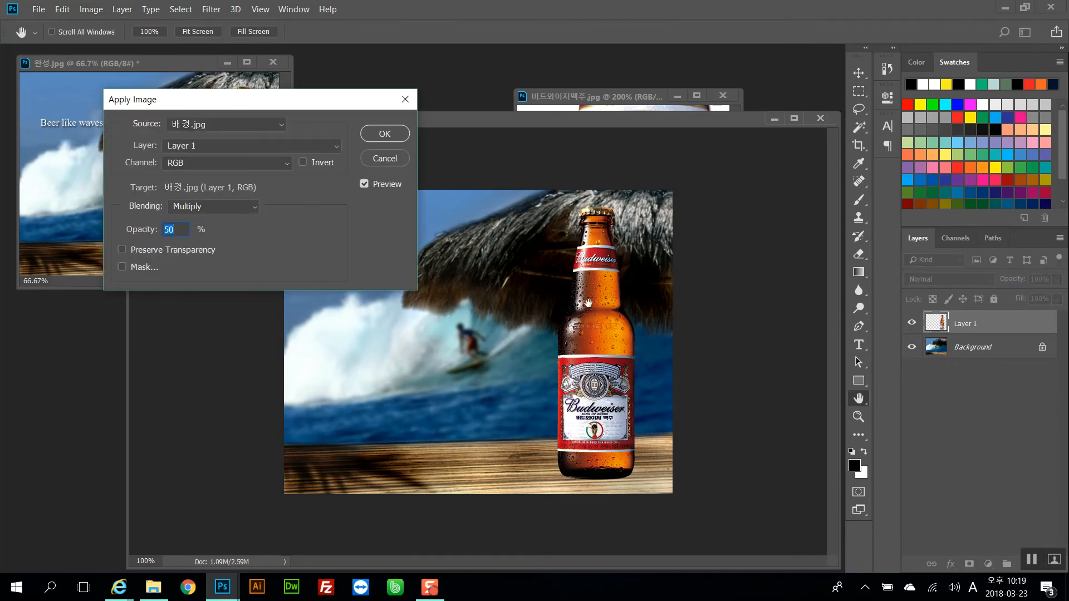
{"action": "left_click", "coordinate": [206, 126]}
{"action": "left_click", "coordinate": [204, 145]}
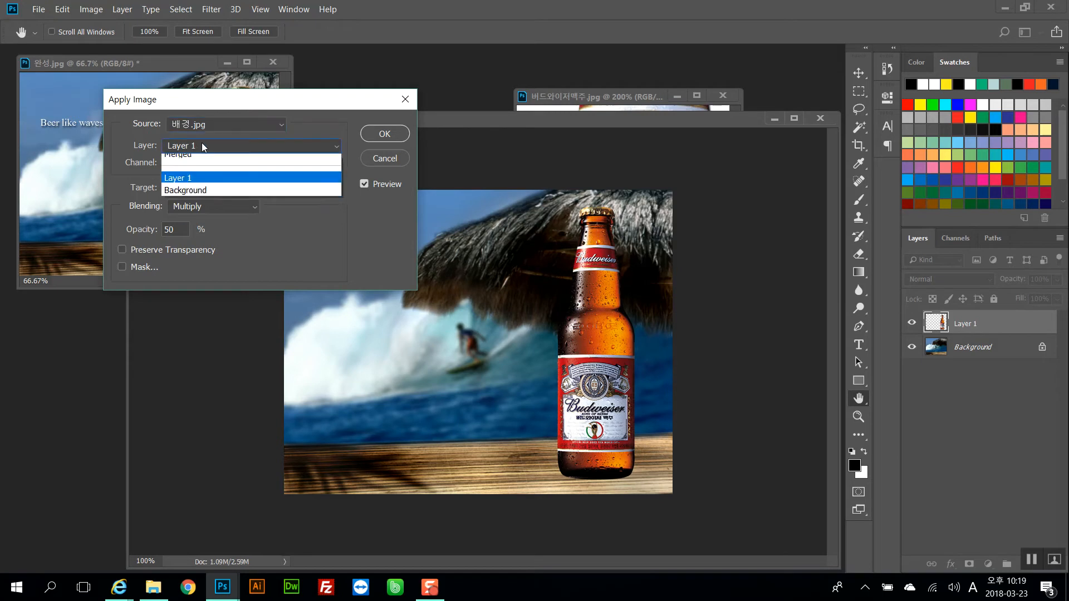
{"action": "left_click", "coordinate": [204, 146]}
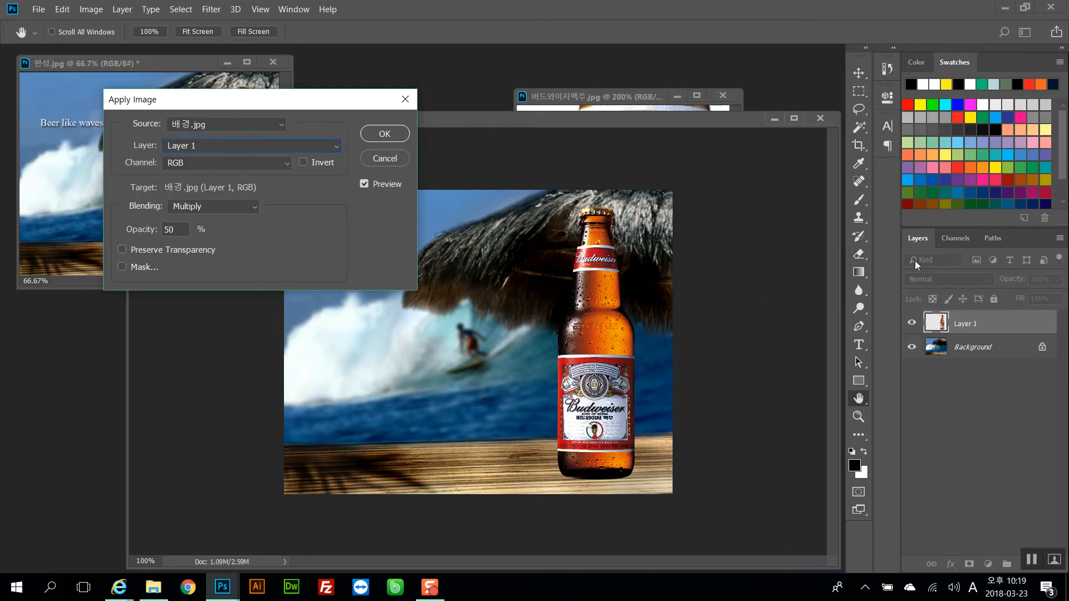
{"action": "left_click_drag", "start_coordinate": [351, 106], "coordinate": [449, 243]}
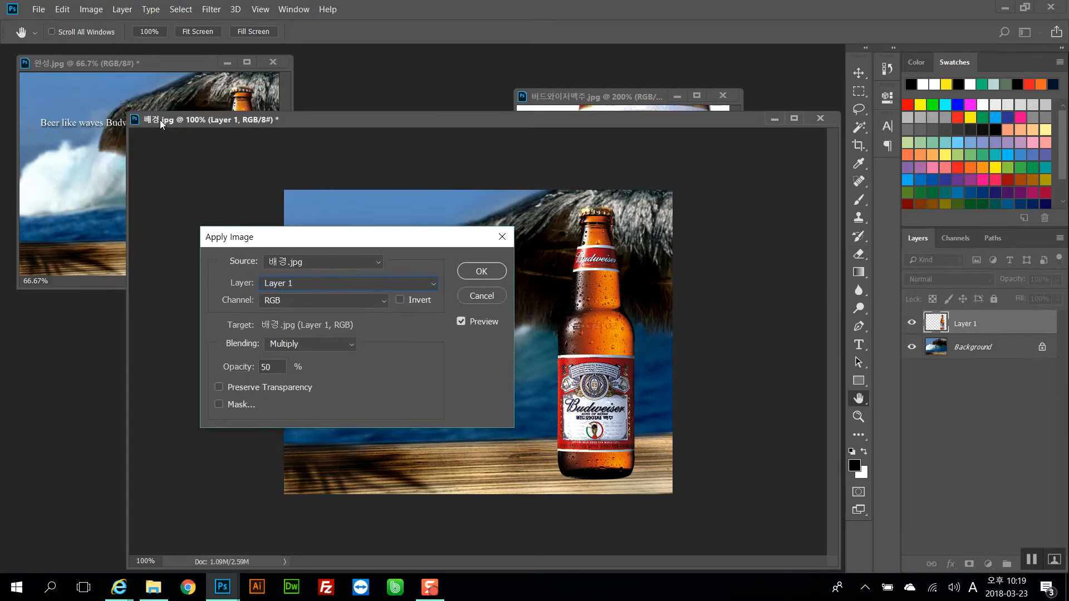
{"action": "left_click", "coordinate": [340, 285]}
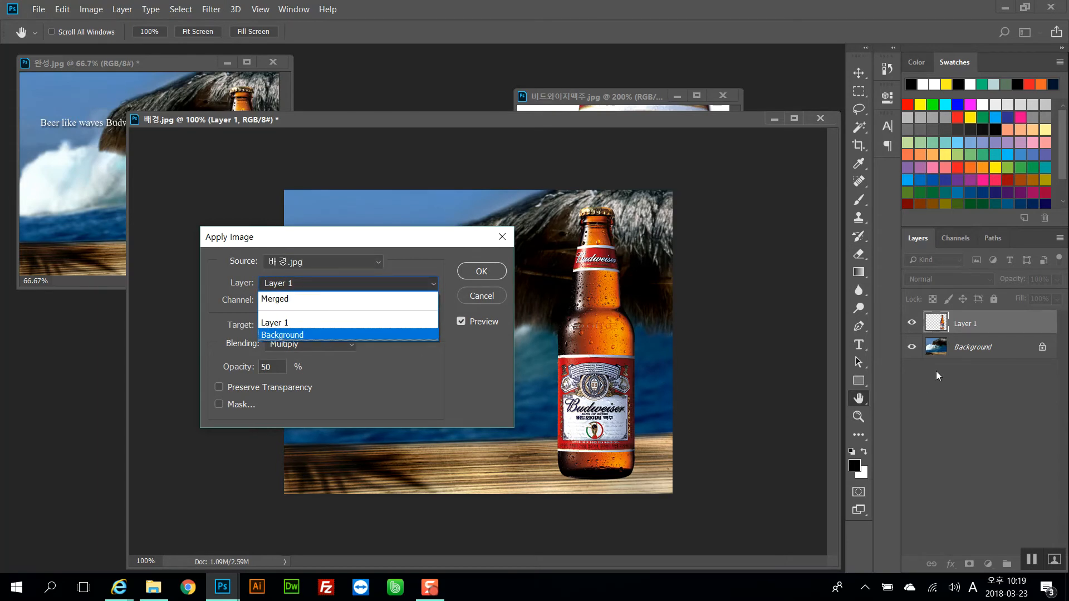
{"action": "left_click", "coordinate": [383, 334]}
{"action": "left_click_drag", "start_coordinate": [378, 243], "coordinate": [221, 185]}
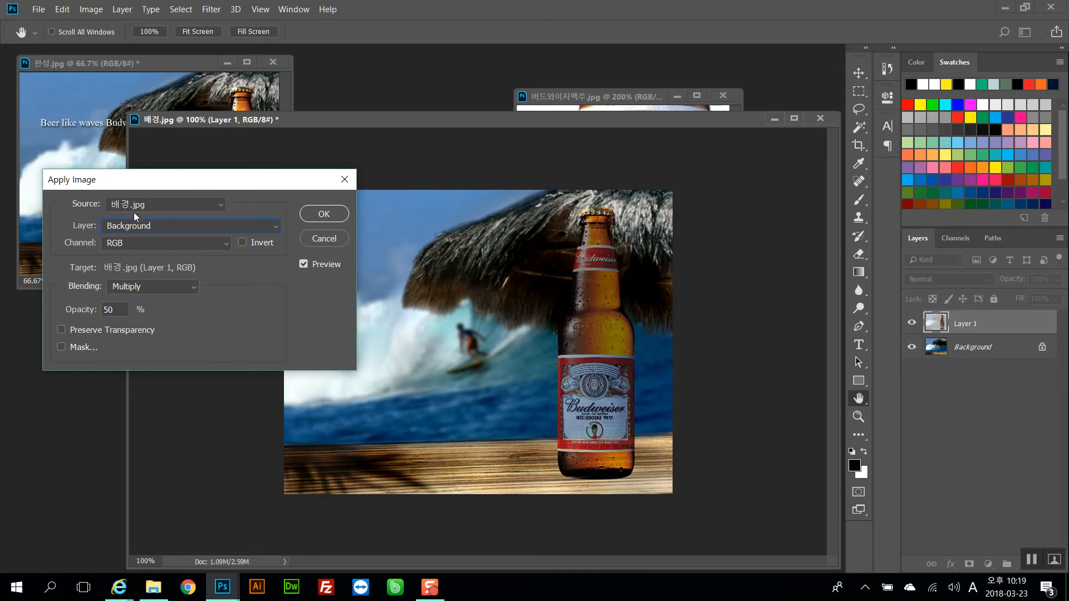
{"action": "left_click", "coordinate": [135, 227]}
{"action": "left_click", "coordinate": [167, 256]}
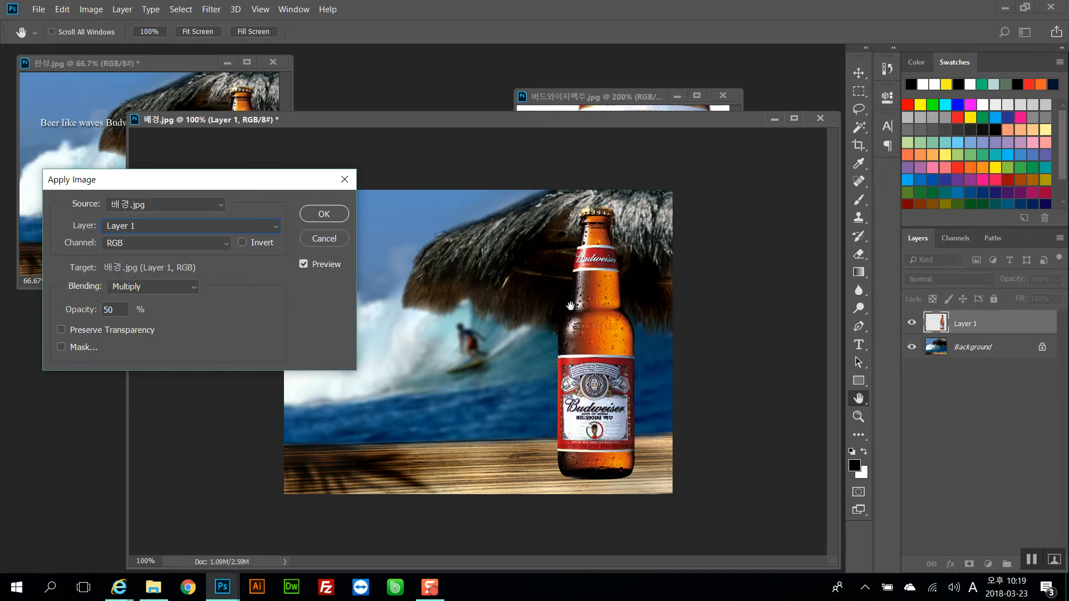
{"action": "left_click_drag", "start_coordinate": [247, 184], "coordinate": [390, 183]}
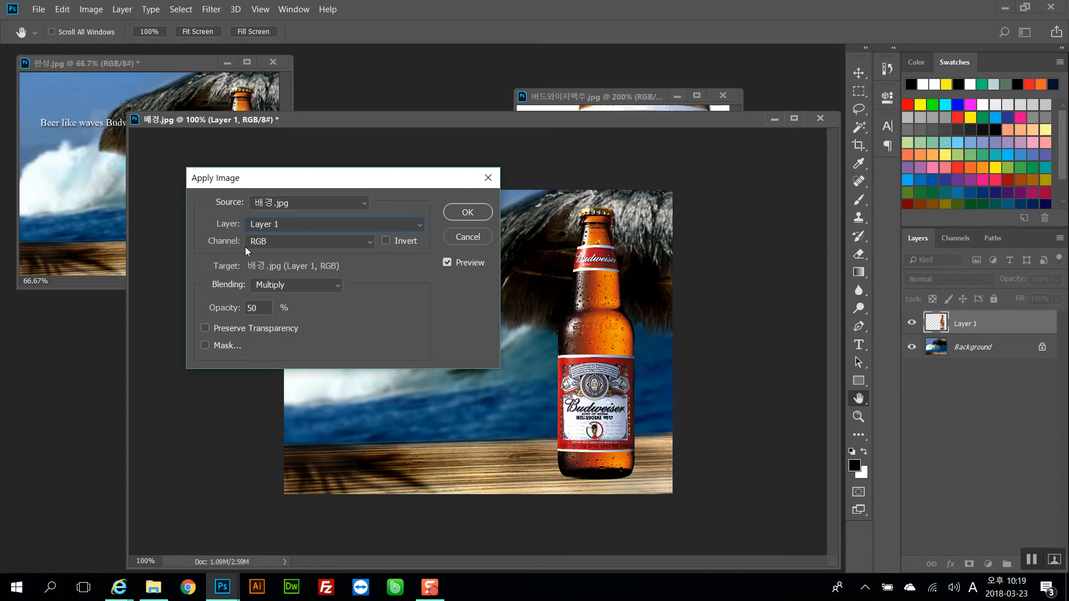
Set the Apply Image channel to Red and opacity to 100%, toggling the preview to compare
{"action": "left_click", "coordinate": [269, 242]}
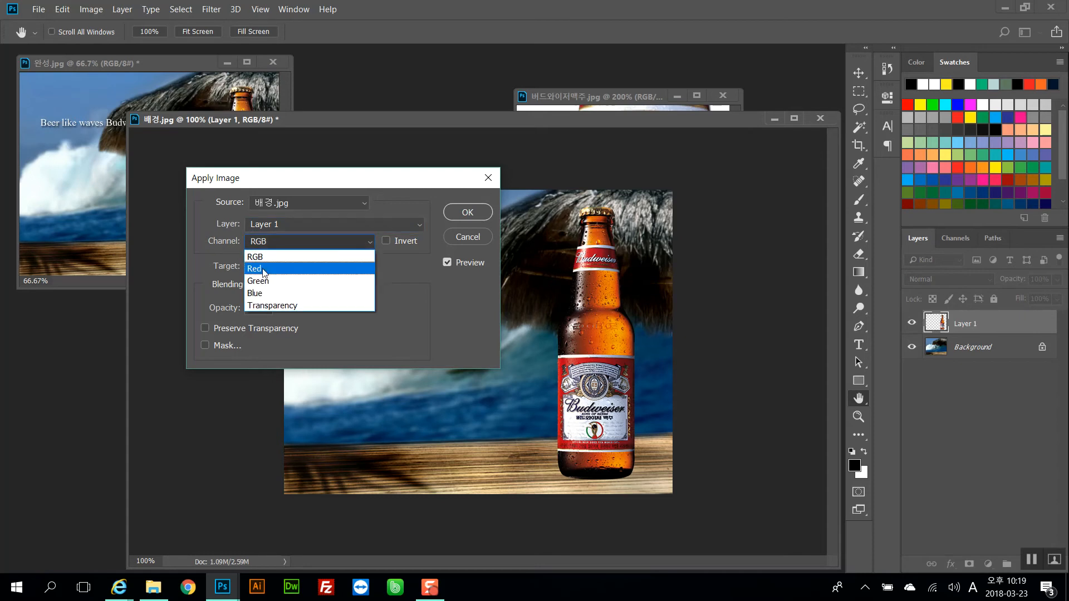
{"action": "left_click", "coordinate": [263, 269]}
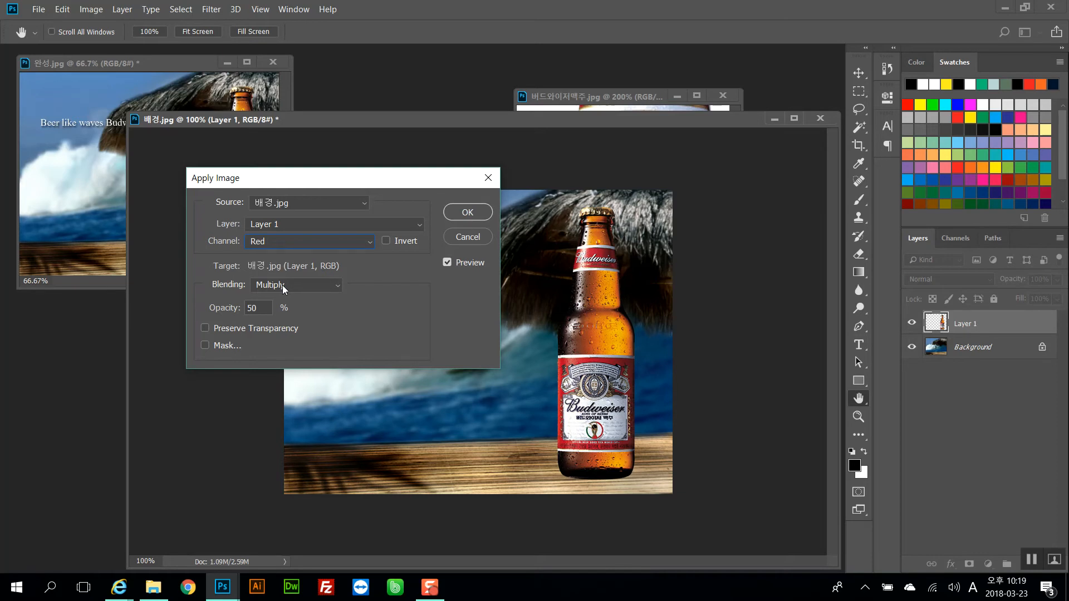
{"action": "double_click", "coordinate": [255, 308]}
{"action": "type", "text": "100"}
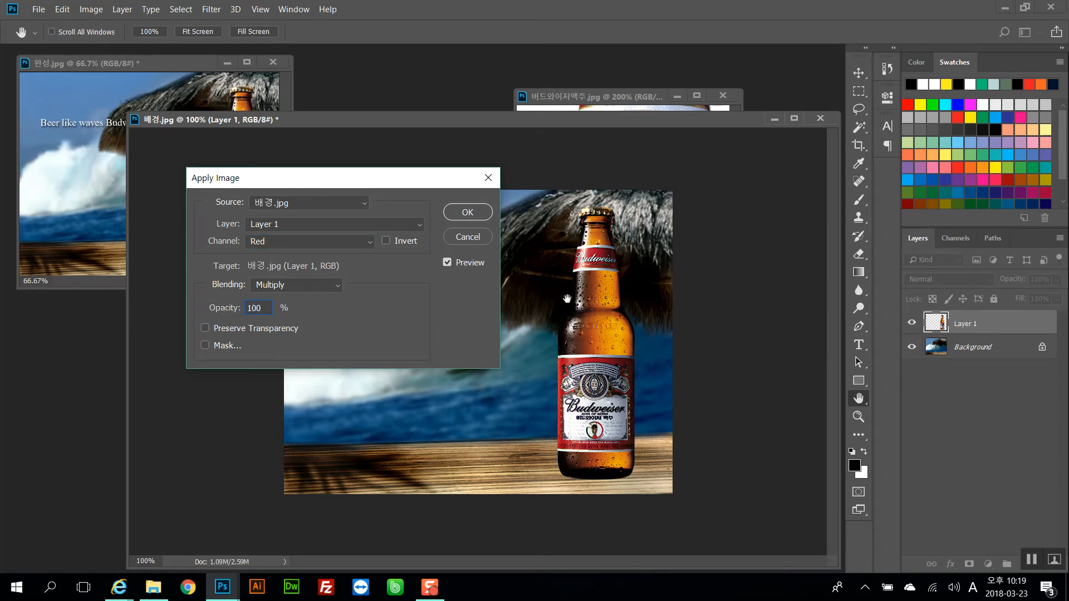
{"action": "left_click", "coordinate": [460, 262]}
{"action": "left_click", "coordinate": [460, 261]}
{"action": "left_click", "coordinate": [459, 262]}
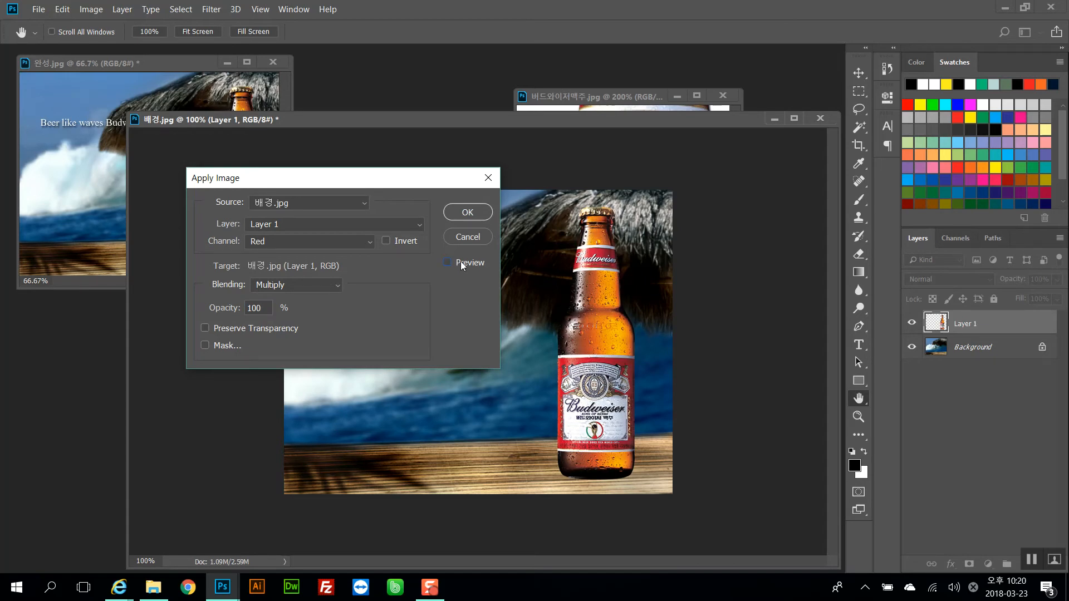
{"action": "left_click", "coordinate": [460, 261]}
Set the Apply Image opacity to 50% and toggle the preview to compare the result
{"action": "left_click", "coordinate": [226, 310]}
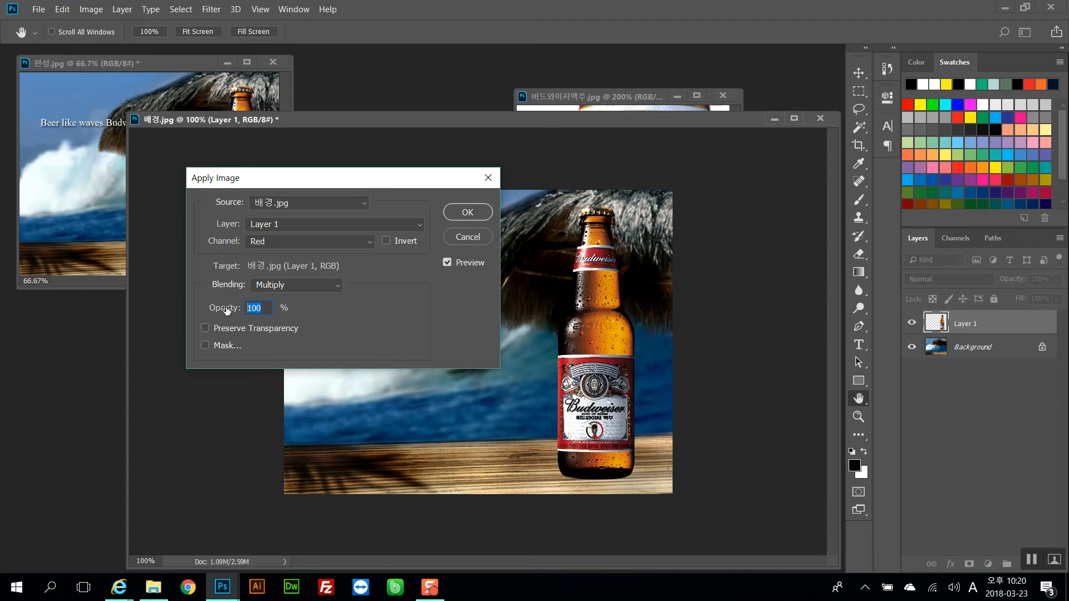
{"action": "type", "text": "50"}
{"action": "left_click", "coordinate": [446, 263]}
{"action": "left_click", "coordinate": [447, 263]}
{"action": "left_click", "coordinate": [446, 263]}
{"action": "left_click", "coordinate": [447, 263]}
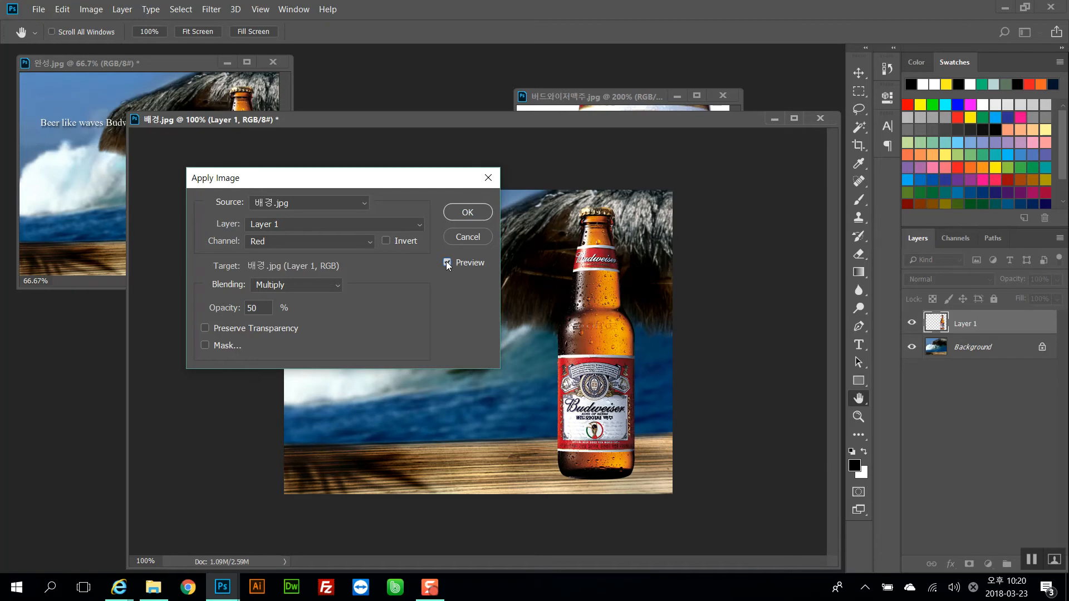
Enable an inverted mask in Apply Image and apply the settings to the bottle layer
{"action": "left_click", "coordinate": [206, 346]}
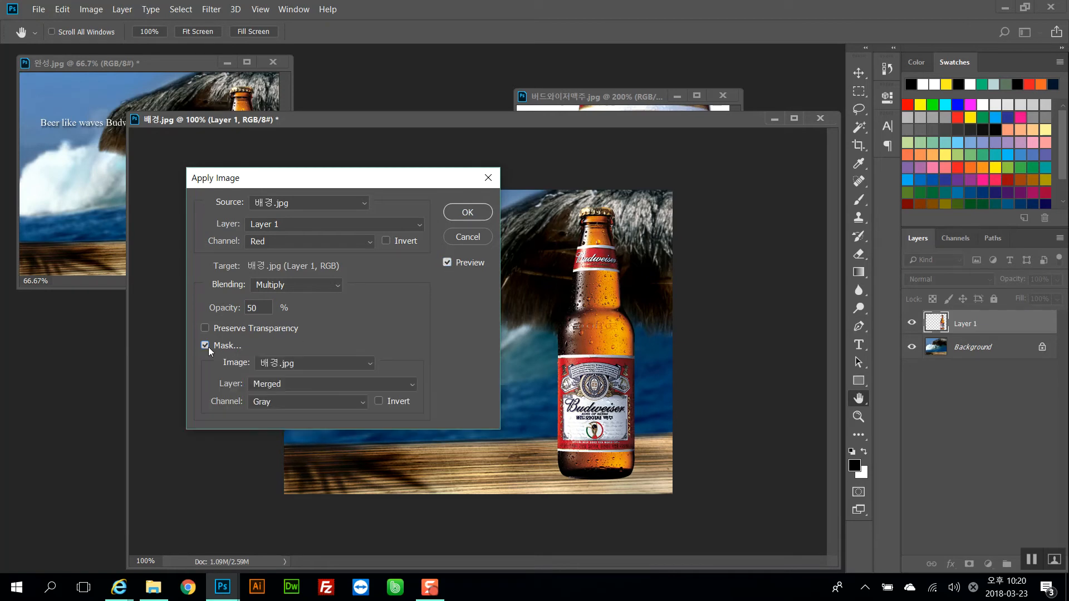
{"action": "left_click", "coordinate": [378, 401]}
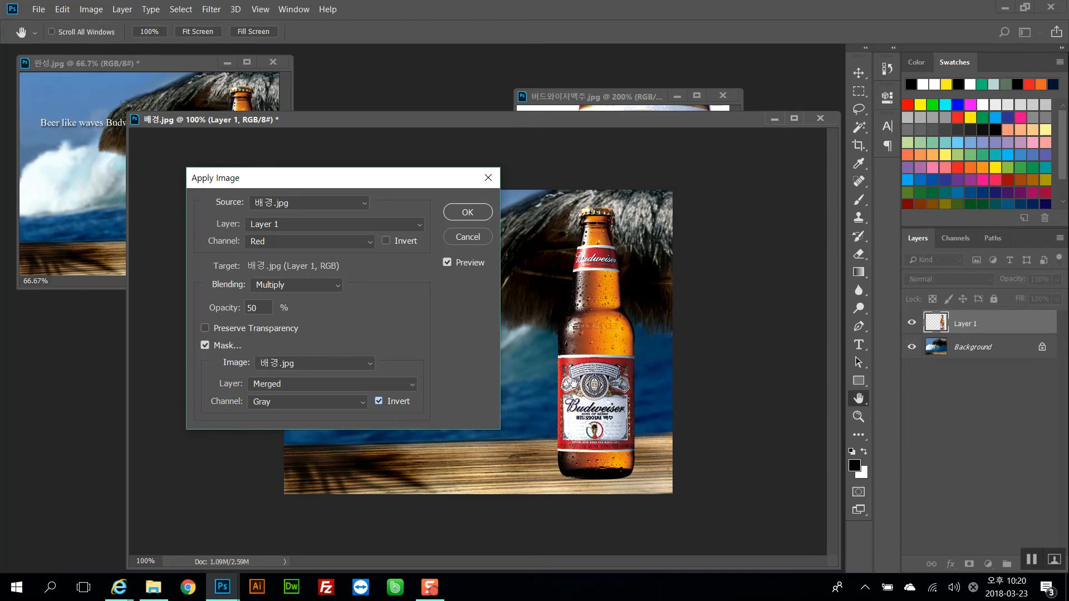
{"action": "left_click", "coordinate": [467, 212]}
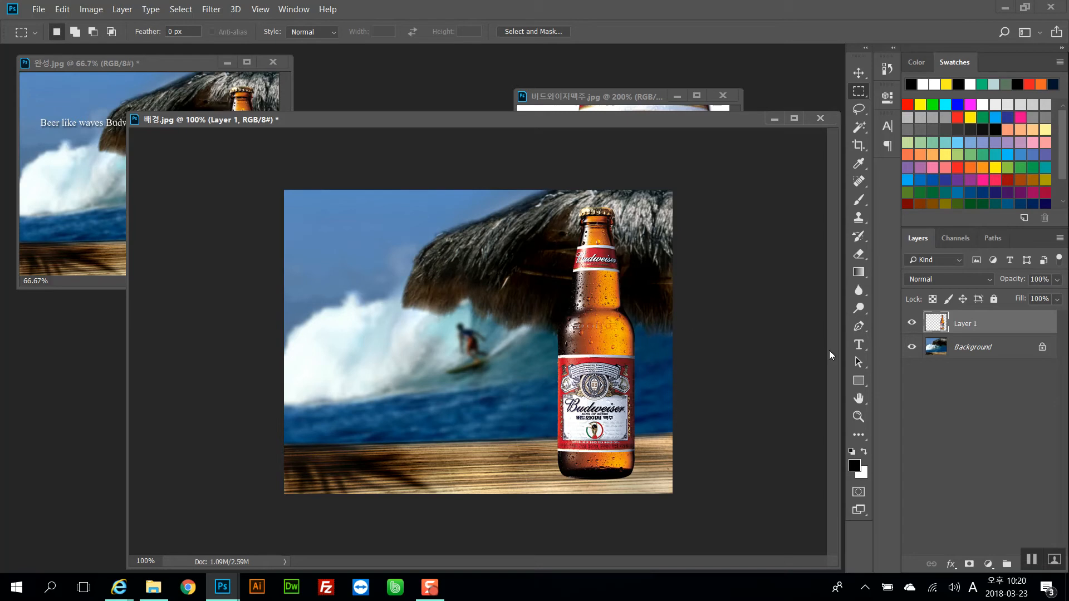
Duplicate the bottle layer and set the copy's blending mode to Soft Light with 30% opacity
{"action": "key", "text": "ctrl+j"}
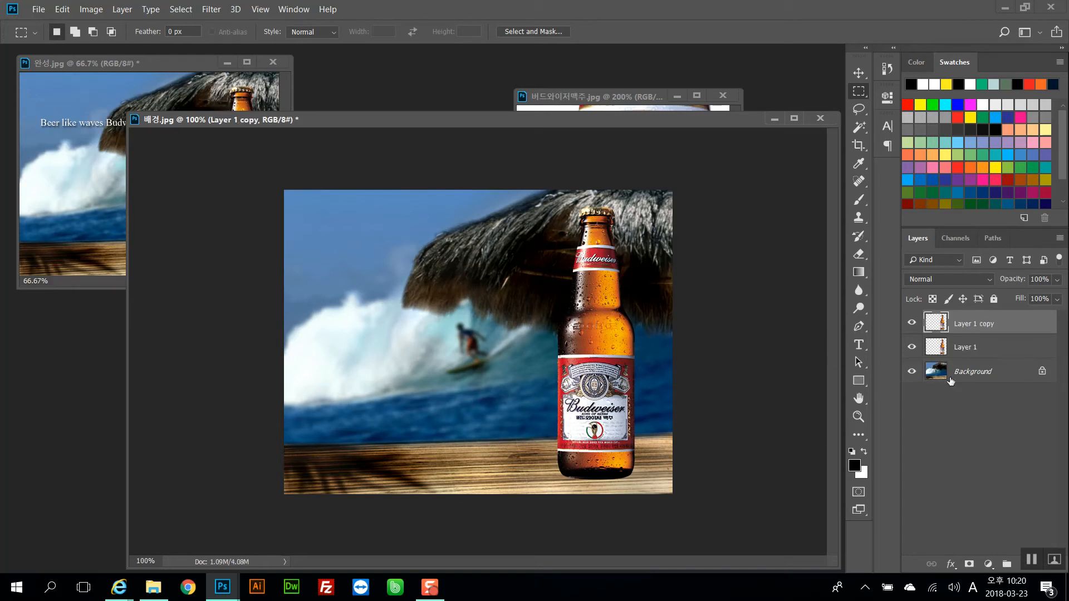
{"action": "left_click", "coordinate": [945, 281]}
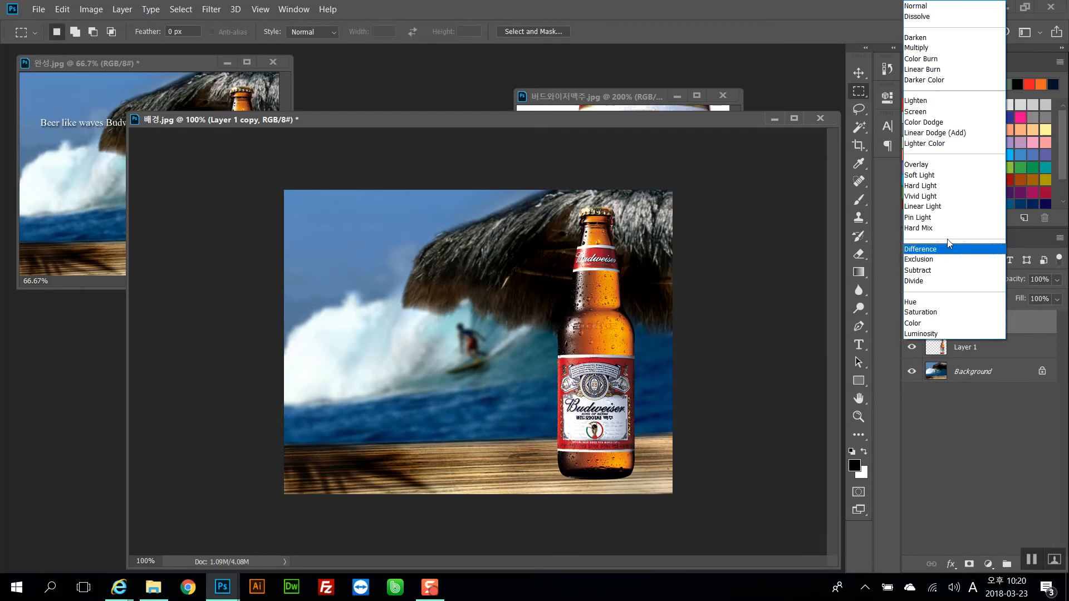
{"action": "left_click", "coordinate": [919, 175]}
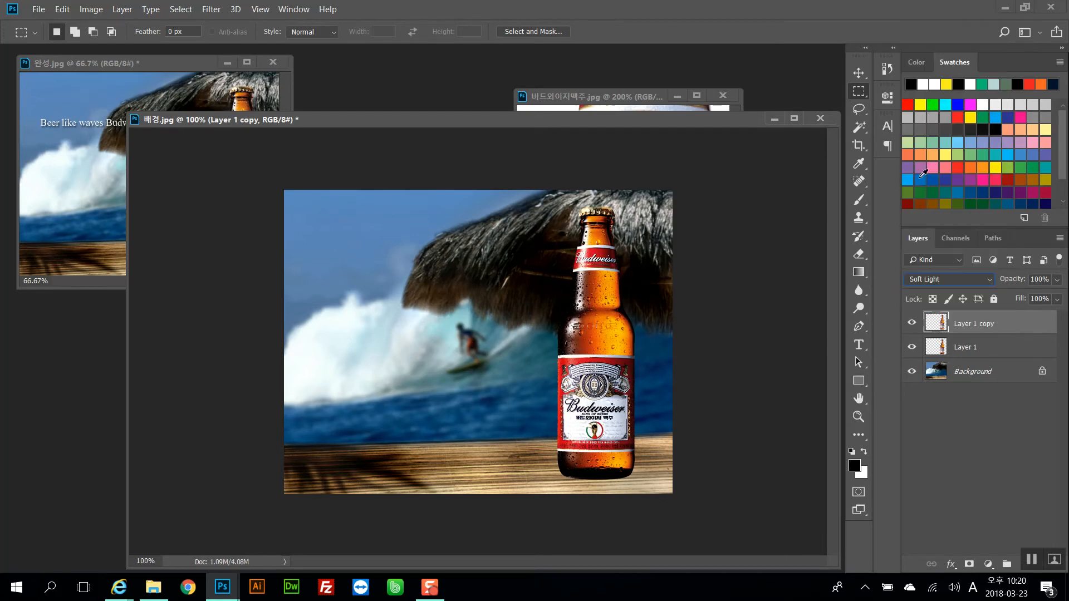
{"action": "left_click_drag", "start_coordinate": [1010, 285], "coordinate": [926, 278]}
{"action": "left_click", "coordinate": [1037, 279]}
{"action": "type", "text": "20"}
{"action": "left_click", "coordinate": [913, 325]}
{"action": "left_click", "coordinate": [912, 325]}
{"action": "left_click_drag", "start_coordinate": [1039, 283], "coordinate": [1014, 278]}
{"action": "type", "text": "30"}
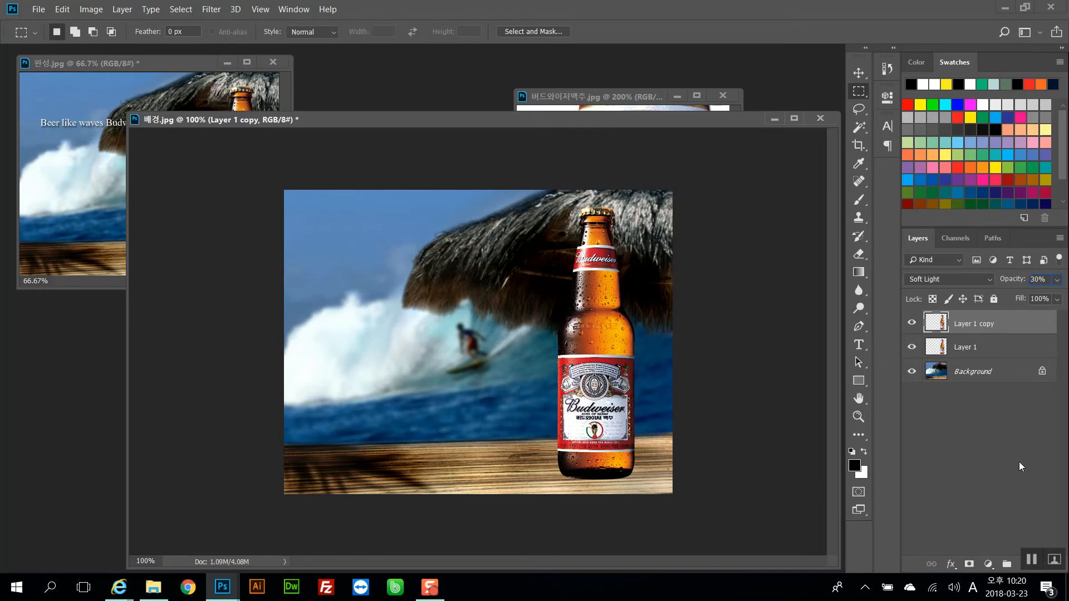
{"action": "left_click", "coordinate": [1019, 462]}
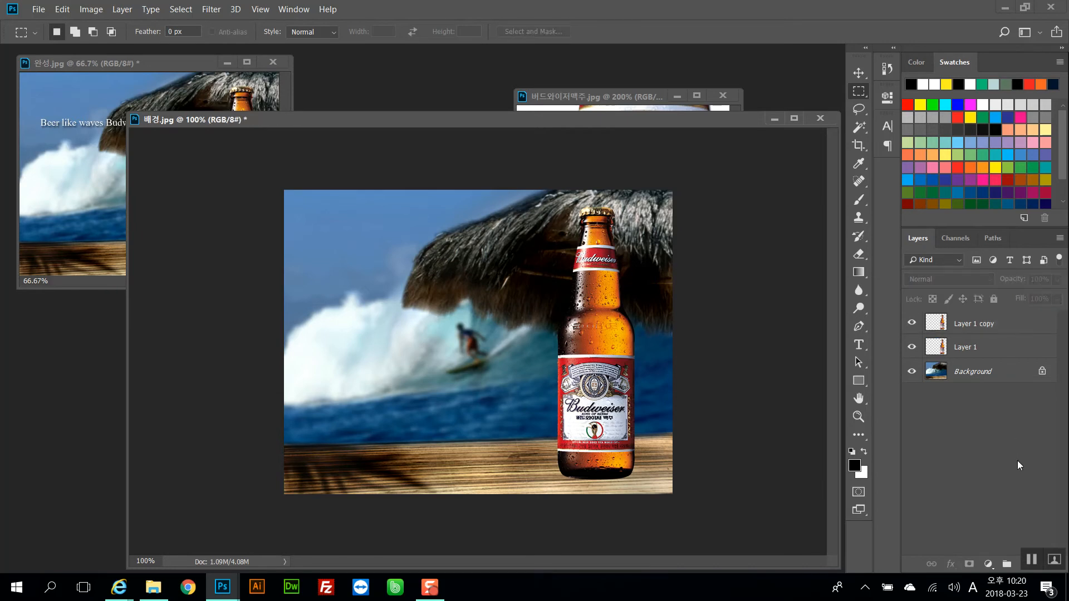
Rearrange the open document windows and minimize the bottle source image window
{"action": "key", "text": "ctrl+plus"}
{"action": "key", "text": "ctrl+minus"}
{"action": "left_click_drag", "start_coordinate": [529, 268], "coordinate": [643, 436]}
{"action": "left_click", "coordinate": [650, 446]}
{"action": "left_click_drag", "start_coordinate": [427, 126], "coordinate": [448, 140]}
{"action": "left_click_drag", "start_coordinate": [235, 133], "coordinate": [237, 290]}
{"action": "left_click", "coordinate": [137, 166]}
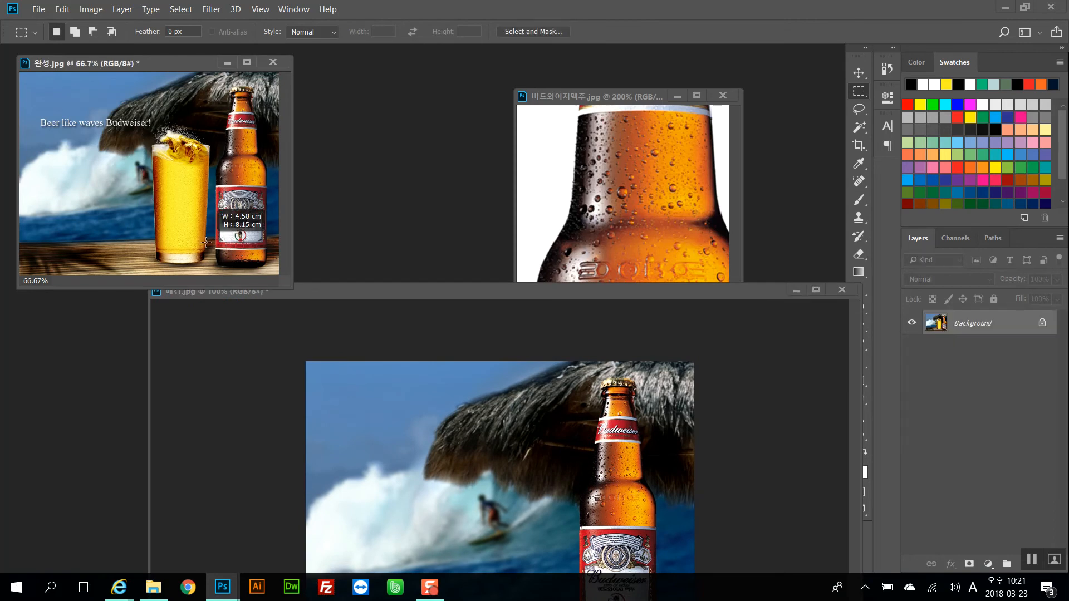
{"action": "left_click_drag", "start_coordinate": [340, 290], "coordinate": [319, 130]}
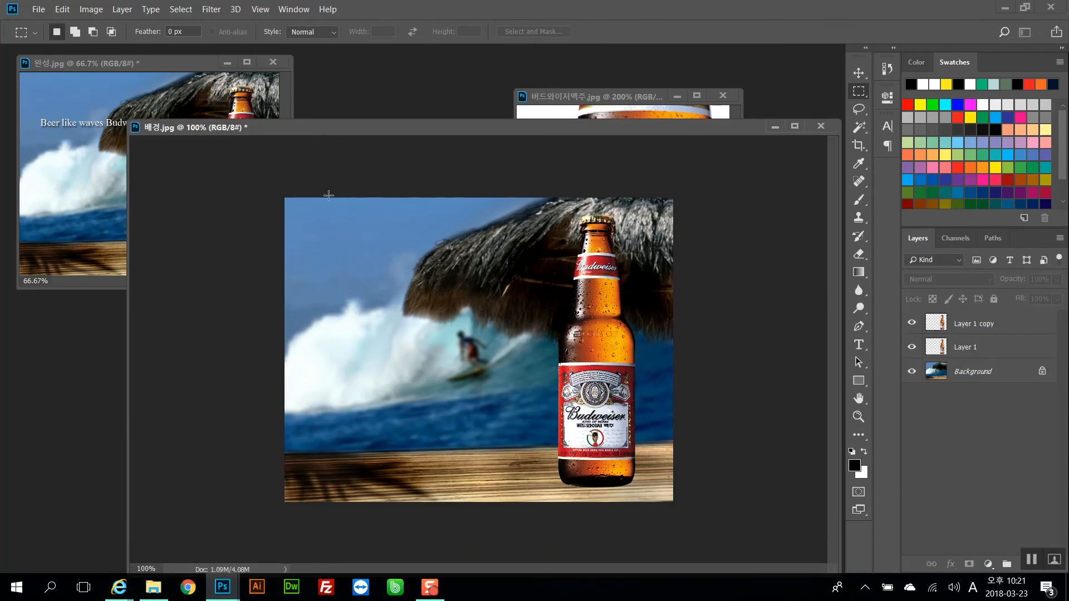
{"action": "left_click_drag", "start_coordinate": [466, 135], "coordinate": [465, 127]}
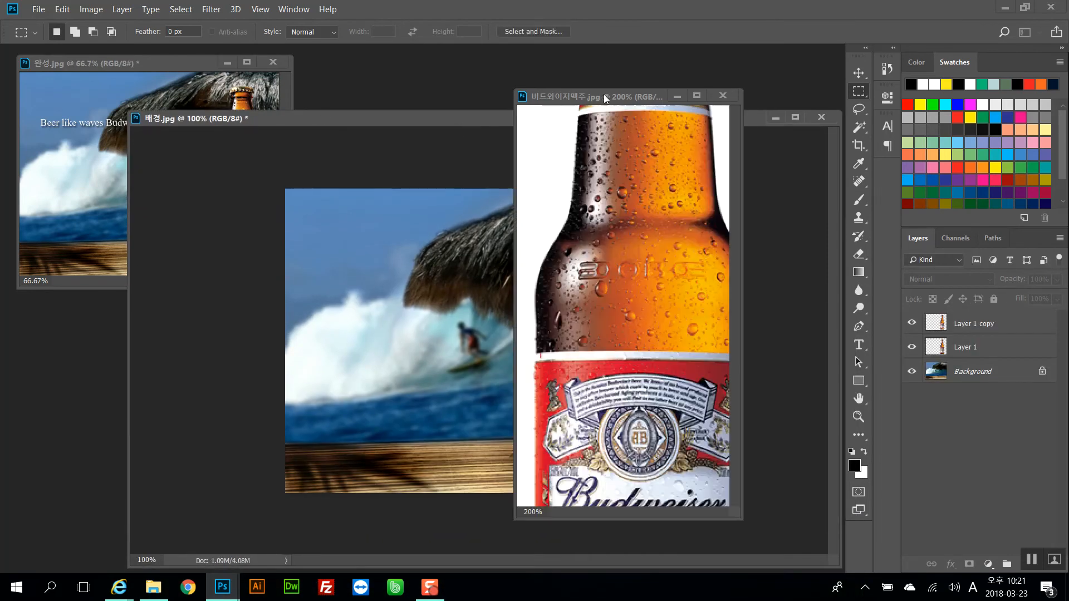
{"action": "left_click", "coordinate": [607, 97]}
{"action": "left_click_drag", "start_coordinate": [606, 97], "coordinate": [590, 78]}
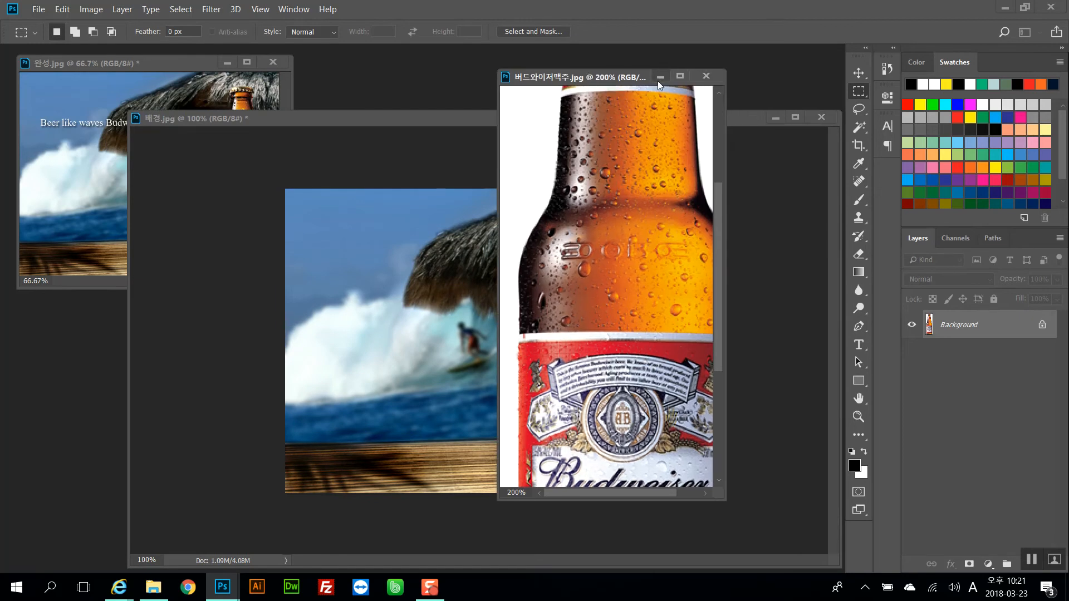
{"action": "left_click", "coordinate": [659, 82]}
{"action": "left_click_drag", "start_coordinate": [613, 122], "coordinate": [583, 92]}
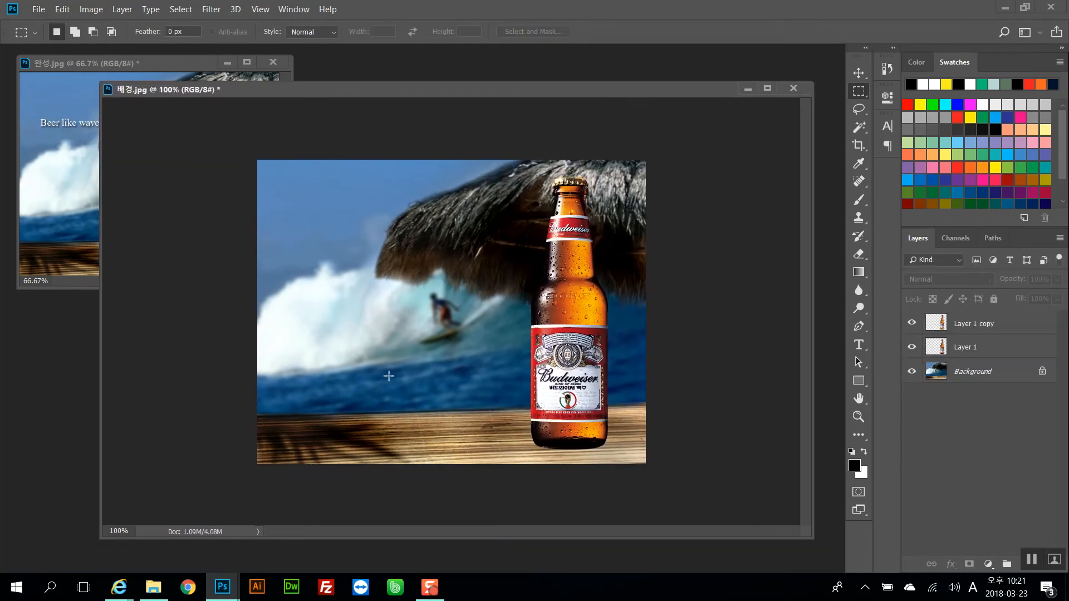
Bring the beer glass document 맥주잔.psd forward and position its window beside the composite
{"action": "mouse_move", "coordinate": [223, 587]}
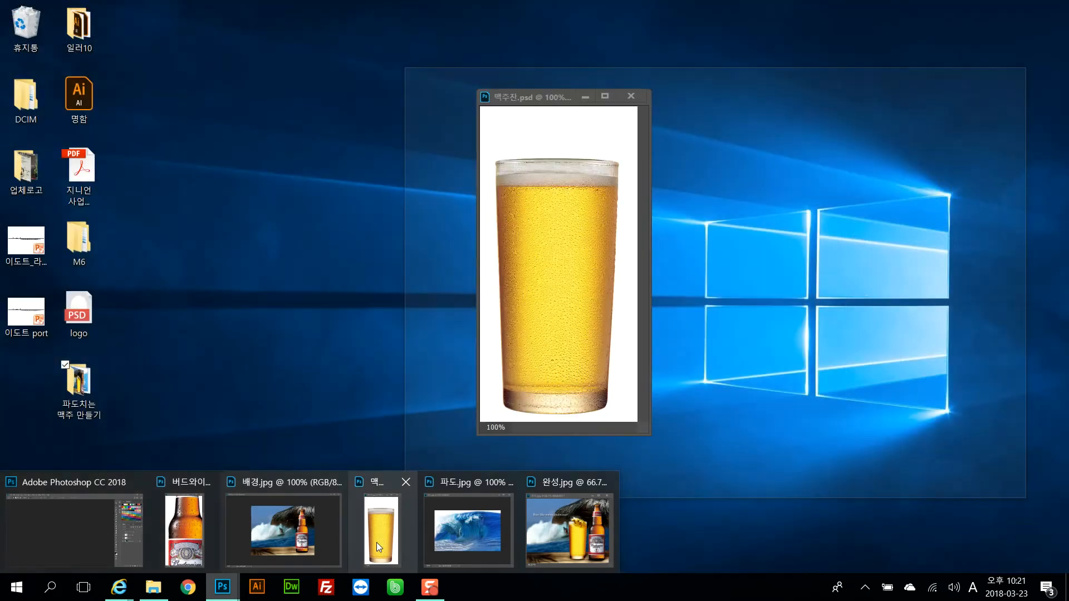
{"action": "left_click", "coordinate": [376, 542]}
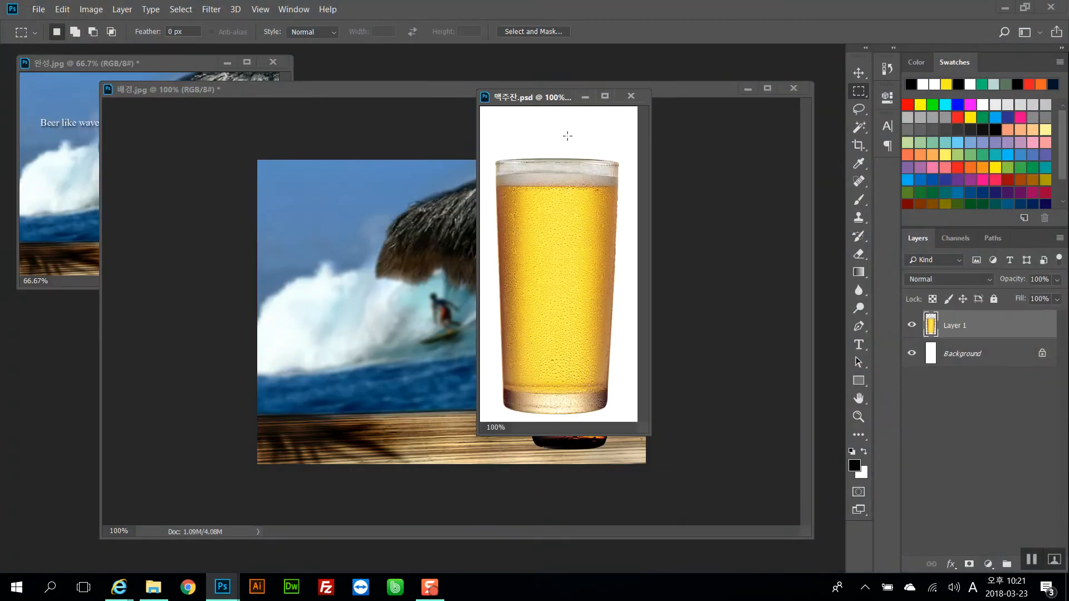
{"action": "left_click_drag", "start_coordinate": [549, 103], "coordinate": [424, 131]}
{"action": "left_click", "coordinate": [83, 90]}
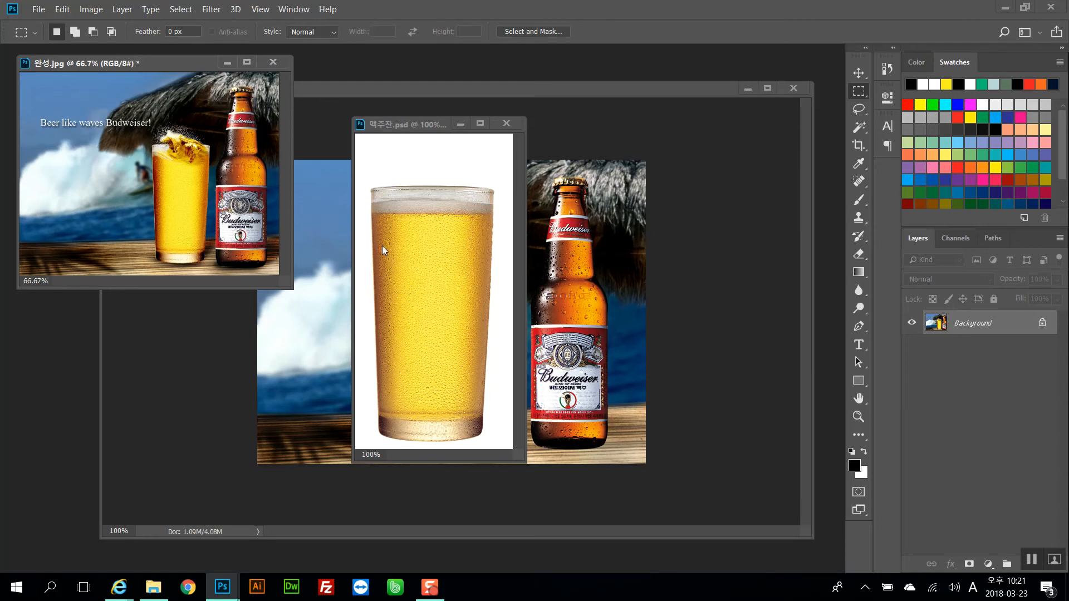
{"action": "left_click", "coordinate": [411, 269]}
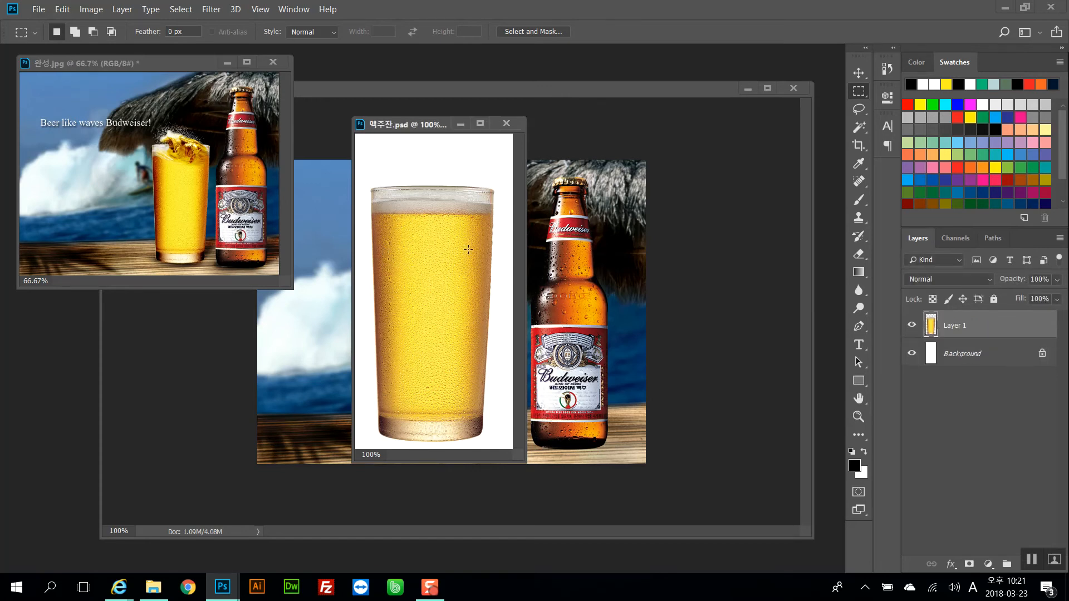
Open the Liquify filter on the beer glass layer
{"action": "left_click", "coordinate": [212, 10]}
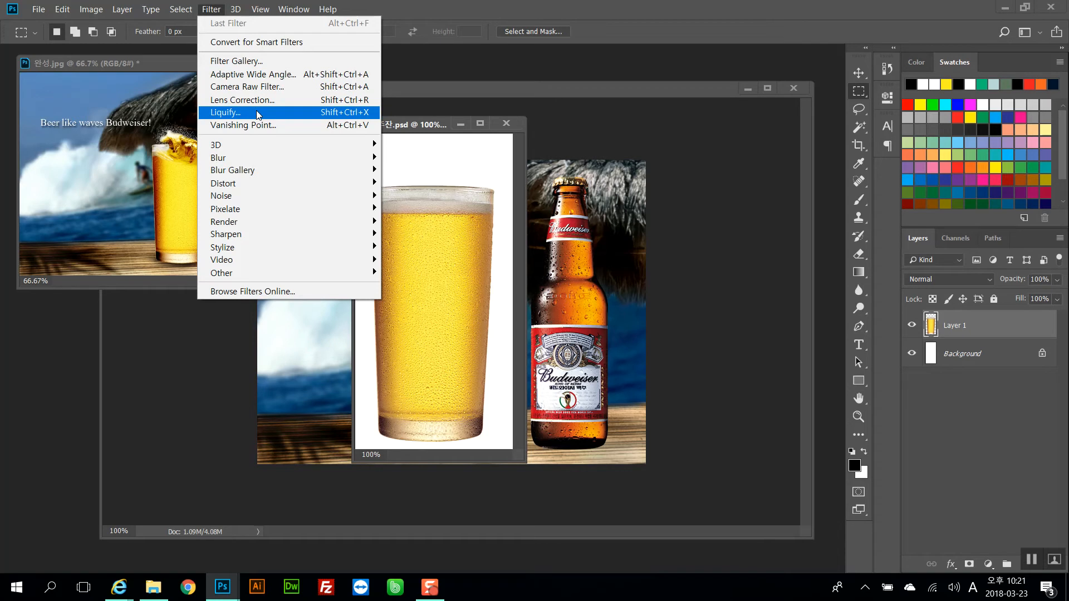
{"action": "left_click", "coordinate": [423, 251]}
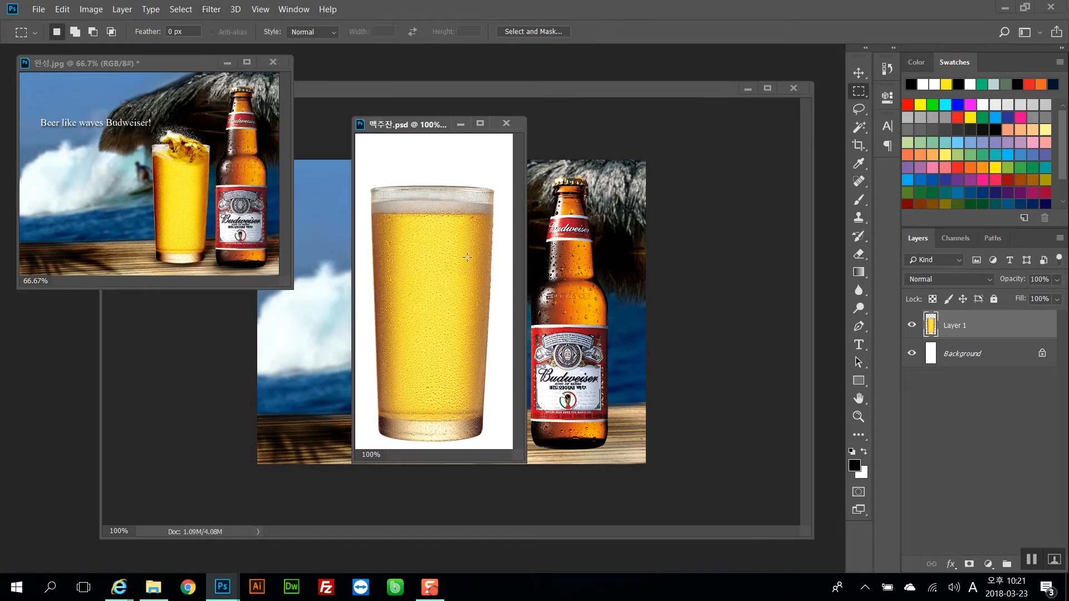
{"action": "left_click_drag", "start_coordinate": [399, 124], "coordinate": [482, 125]}
{"action": "left_click", "coordinate": [211, 10]}
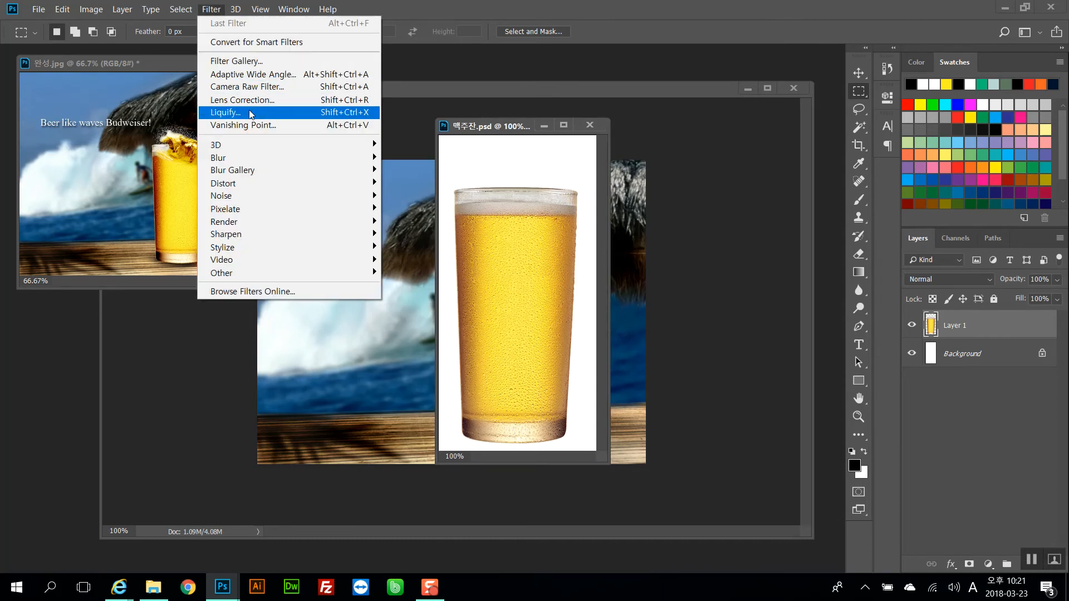
{"action": "left_click", "coordinate": [250, 114]}
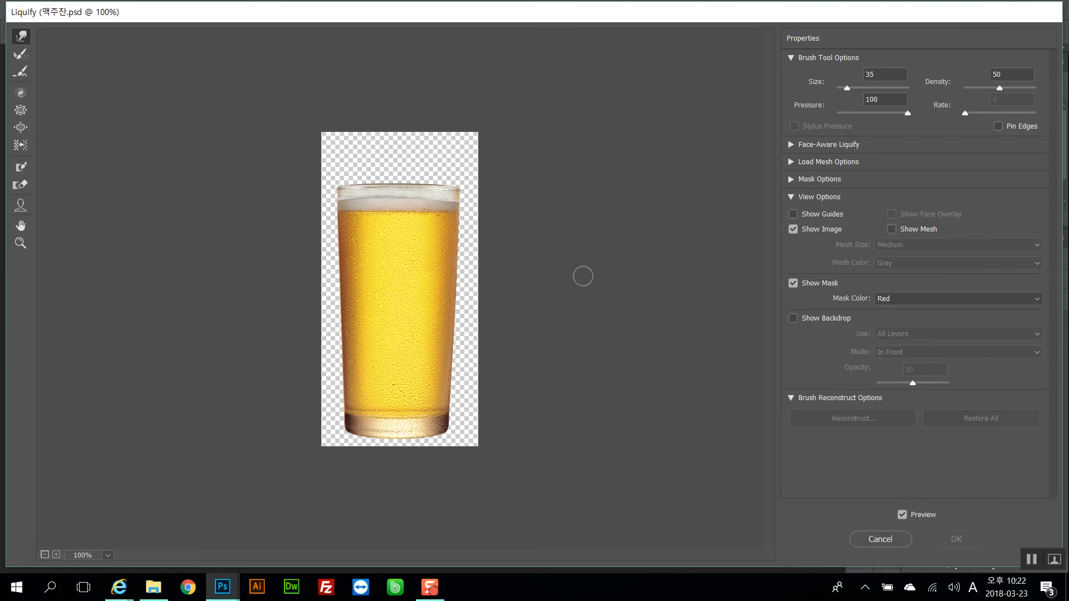
Freeze the glass's rim and upper side edges with the Freeze Mask tool at brush size 20
{"action": "left_click", "coordinate": [22, 168]}
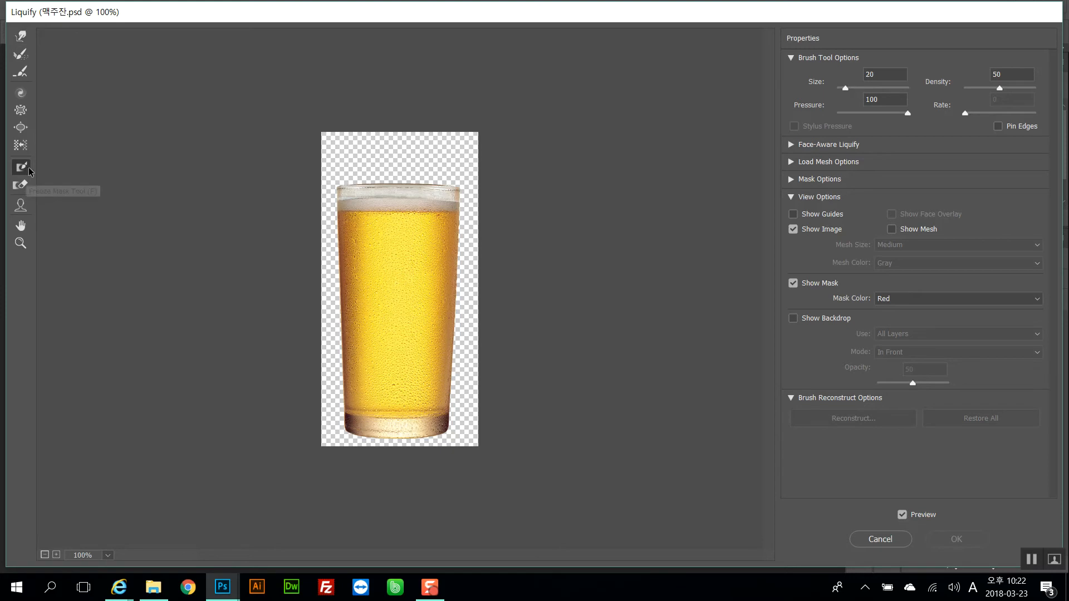
{"action": "left_click", "coordinate": [327, 232]}
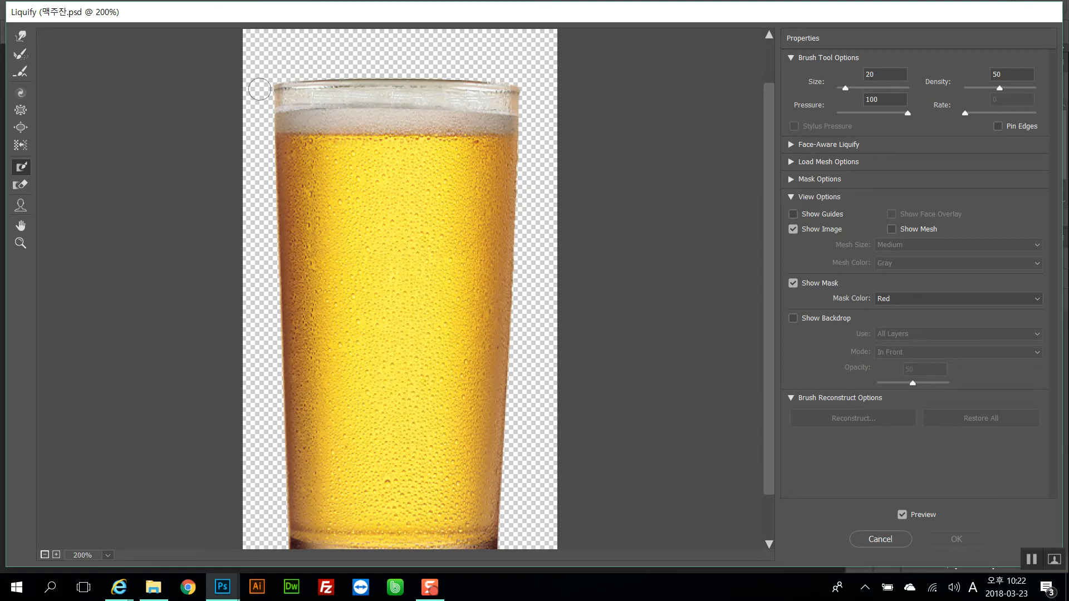
{"action": "left_click_drag", "start_coordinate": [269, 84], "coordinate": [280, 301]}
{"action": "left_click_drag", "start_coordinate": [270, 82], "coordinate": [518, 89]}
{"action": "mouse_move", "coordinate": [281, 74]}
{"action": "left_mouse_down"}
{"action": "mouse_move", "coordinate": [525, 81]}
{"action": "mouse_move", "coordinate": [512, 273]}
{"action": "left_mouse_up"}
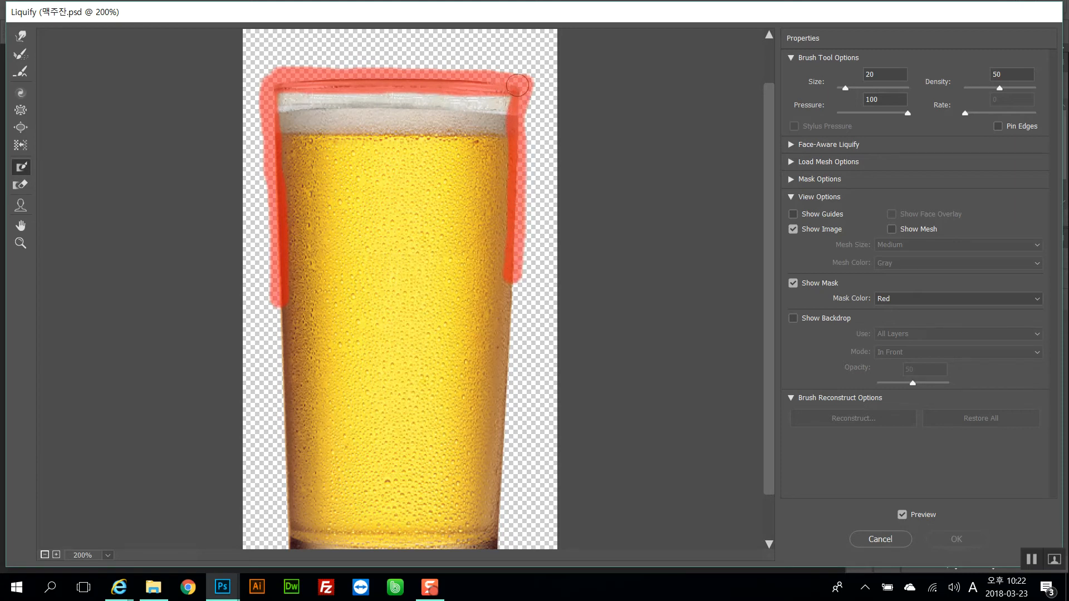
{"action": "left_click_drag", "start_coordinate": [525, 91], "coordinate": [517, 282]}
{"action": "mouse_move", "coordinate": [261, 78]}
{"action": "left_mouse_down"}
{"action": "mouse_move", "coordinate": [349, 83]}
{"action": "mouse_move", "coordinate": [277, 80]}
{"action": "mouse_move", "coordinate": [276, 201]}
{"action": "mouse_move", "coordinate": [257, 253]}
{"action": "left_mouse_up"}
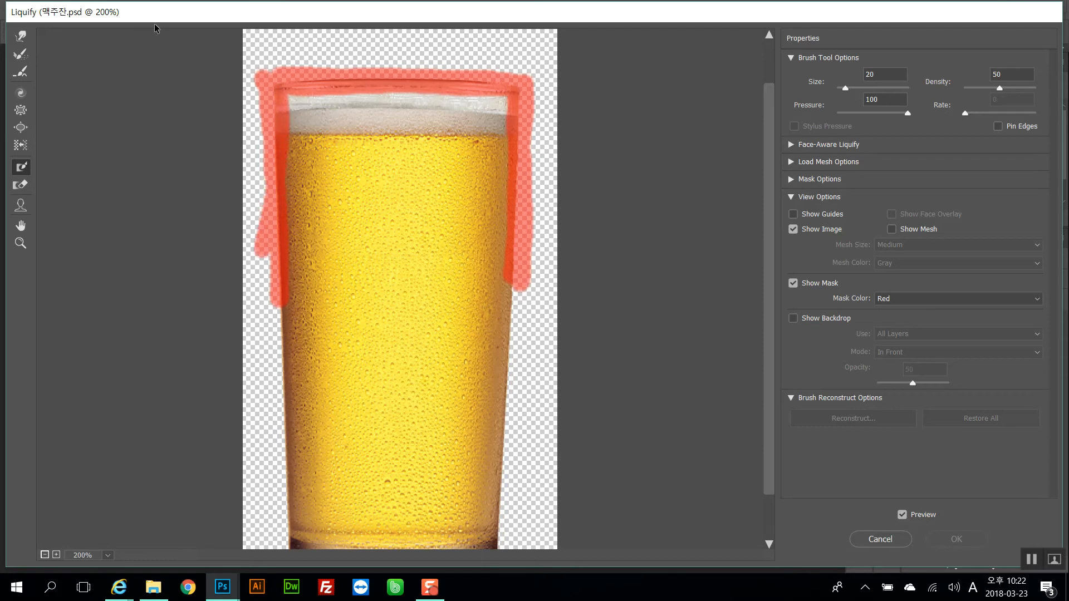
Switch to the Forward Warp tool to reshape the unfrozen part of the glass
{"action": "left_click", "coordinate": [21, 37]}
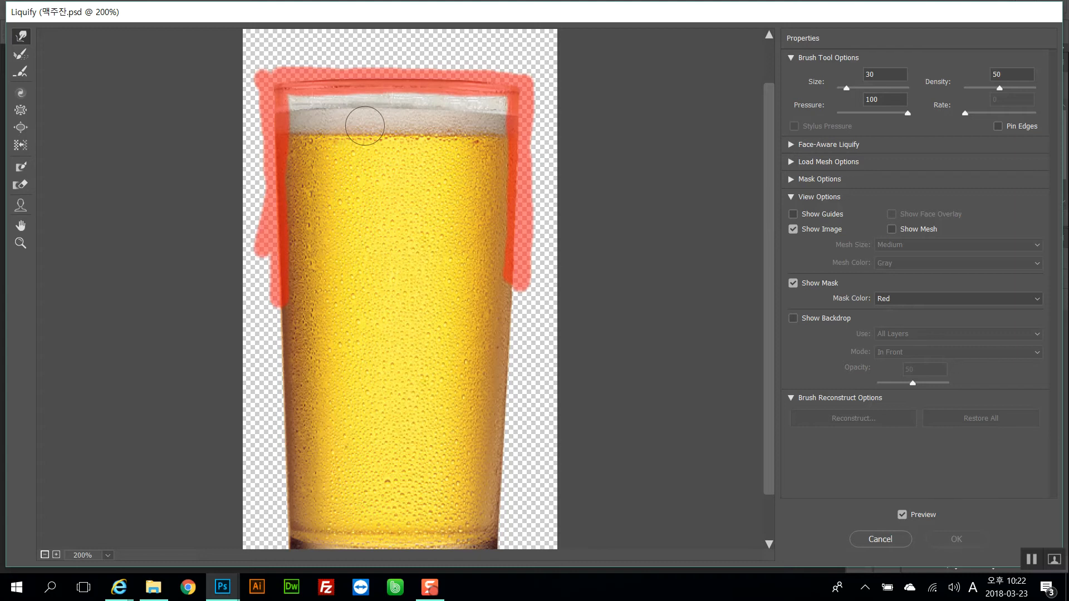
Set the Forward Warp brush size to 25 and push the foam's lower edge down into a wavy line
{"action": "key", "text": "bracketleft"}
{"action": "key", "text": "bracketleft"}
{"action": "key", "text": "bracketleft"}
{"action": "key", "text": "bracketright"}
{"action": "key", "text": "bracketright"}
{"action": "key", "text": "bracketright"}
{"action": "key", "text": "bracketright"}
{"action": "left_click_drag", "start_coordinate": [860, 88], "coordinate": [854, 88]}
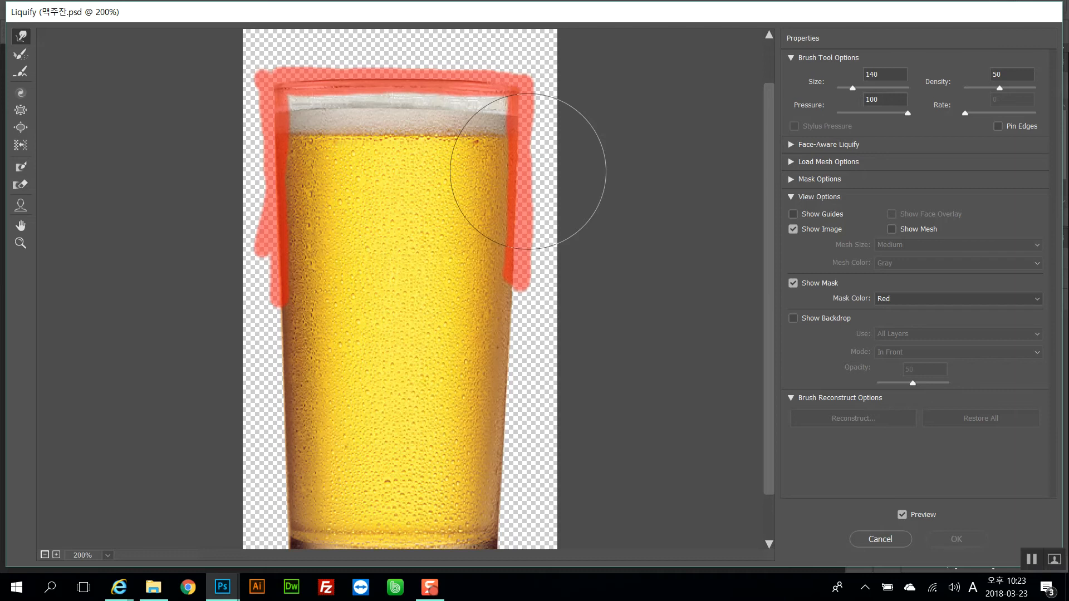
{"action": "key", "text": "bracketleft"}
{"action": "key", "text": "bracketleft"}
{"action": "key", "text": "bracketleft"}
{"action": "key", "text": "bracketleft"}
{"action": "key", "text": "bracketleft"}
{"action": "key", "text": "bracketleft"}
{"action": "key", "text": "bracketleft"}
{"action": "key", "text": "bracketleft"}
{"action": "key", "text": "bracketleft"}
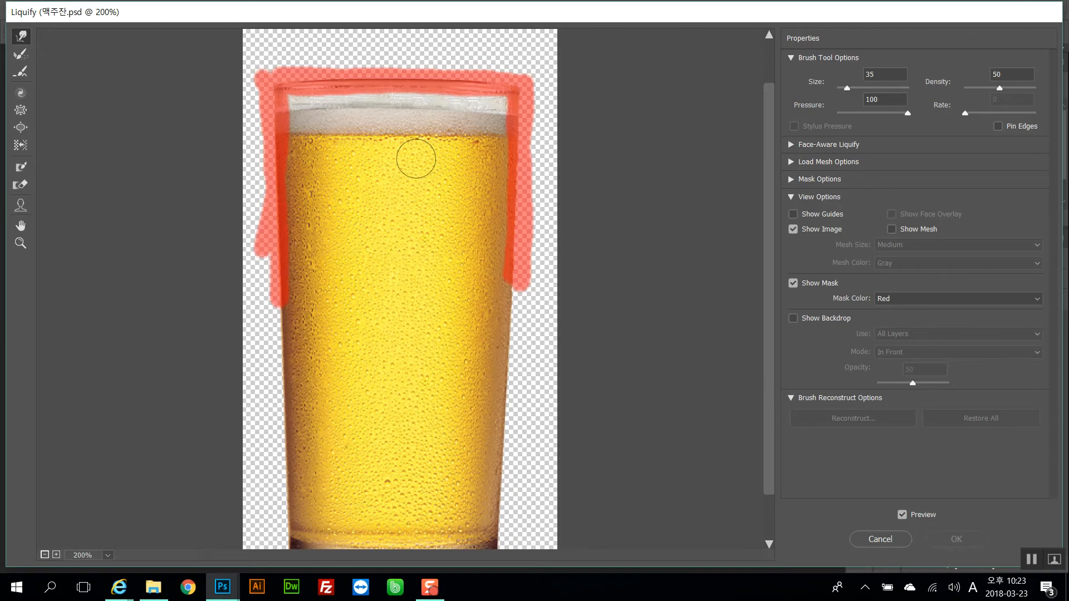
{"action": "key", "text": "bracketleft"}
{"action": "key", "text": "bracketleft"}
{"action": "key", "text": "bracketright"}
{"action": "key", "text": "bracketright"}
{"action": "key", "text": "bracketleft"}
{"action": "key", "text": "bracketleft"}
{"action": "left_click_drag", "start_coordinate": [386, 123], "coordinate": [397, 142]}
{"action": "mouse_move", "coordinate": [369, 133]}
{"action": "left_mouse_down"}
{"action": "mouse_move", "coordinate": [353, 135]}
{"action": "mouse_move", "coordinate": [373, 145]}
{"action": "left_mouse_up"}
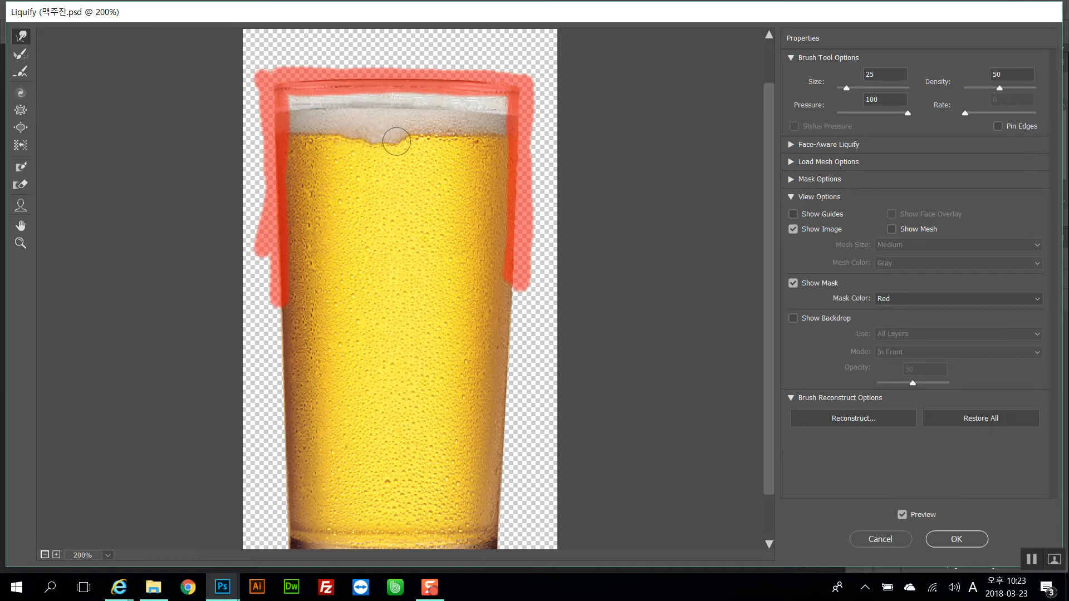
{"action": "mouse_move", "coordinate": [386, 139]}
{"action": "left_mouse_down"}
{"action": "mouse_move", "coordinate": [410, 134]}
{"action": "mouse_move", "coordinate": [401, 146]}
{"action": "mouse_move", "coordinate": [442, 149]}
{"action": "left_mouse_up"}
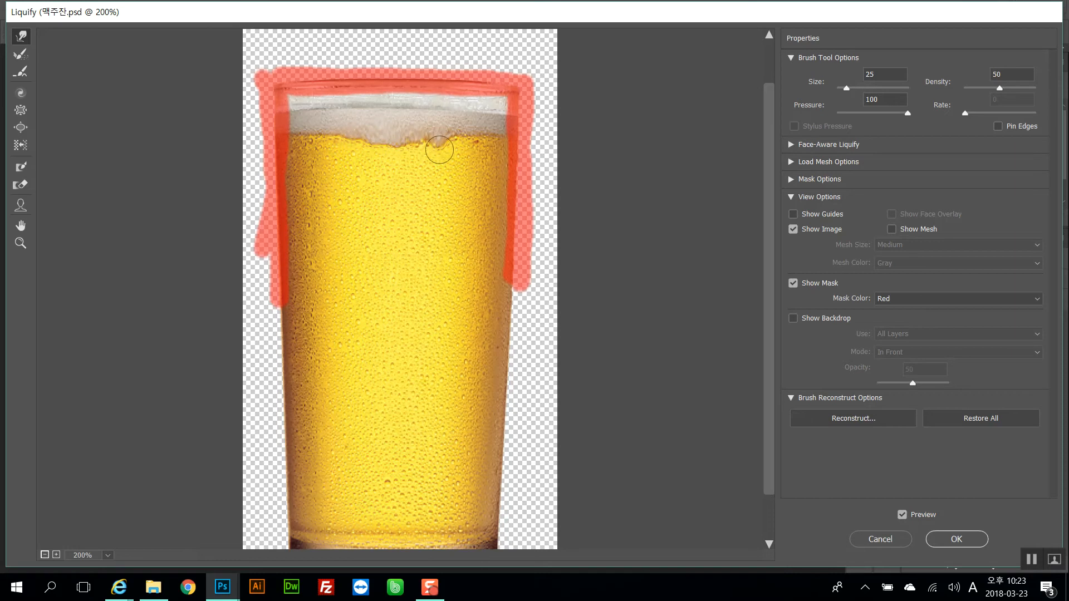
Enlarge the brush to 35, warp the foam's right side further down, and apply the Liquify
{"action": "key", "text": "bracketright"}
{"action": "key", "text": "bracketright"}
{"action": "mouse_move", "coordinate": [399, 113]}
{"action": "left_mouse_down"}
{"action": "mouse_move", "coordinate": [401, 122]}
{"action": "mouse_move", "coordinate": [367, 115]}
{"action": "mouse_move", "coordinate": [521, 121]}
{"action": "left_mouse_up"}
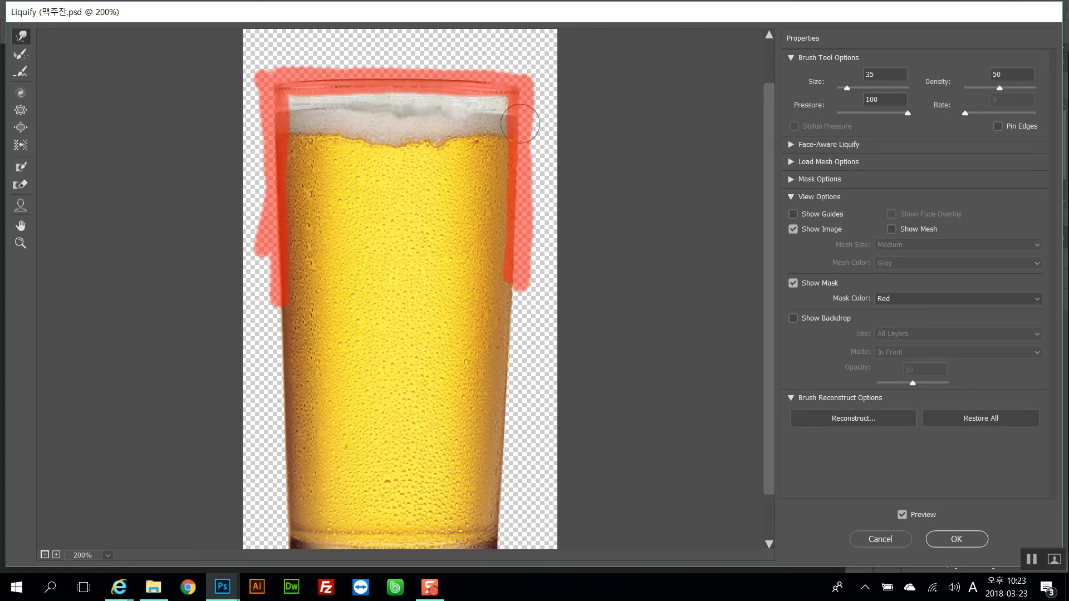
{"action": "mouse_move", "coordinate": [485, 130]}
{"action": "left_mouse_down"}
{"action": "mouse_move", "coordinate": [463, 121]}
{"action": "mouse_move", "coordinate": [450, 138]}
{"action": "mouse_move", "coordinate": [409, 149]}
{"action": "mouse_move", "coordinate": [487, 141]}
{"action": "mouse_move", "coordinate": [495, 146]}
{"action": "mouse_move", "coordinate": [439, 149]}
{"action": "mouse_move", "coordinate": [509, 149]}
{"action": "mouse_move", "coordinate": [428, 155]}
{"action": "mouse_move", "coordinate": [501, 151]}
{"action": "left_mouse_up"}
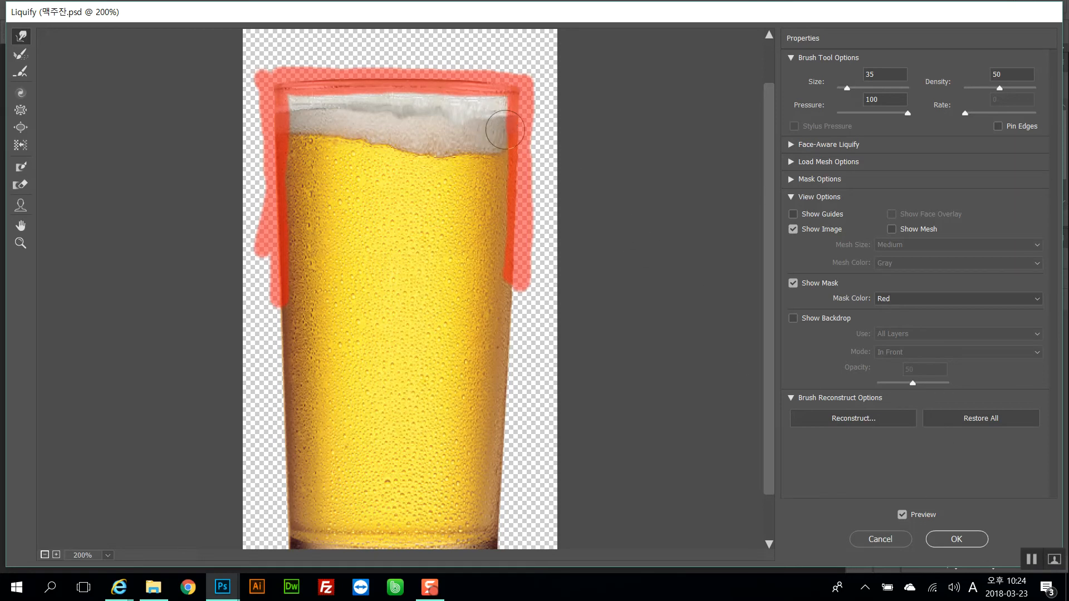
{"action": "left_click", "coordinate": [956, 538]}
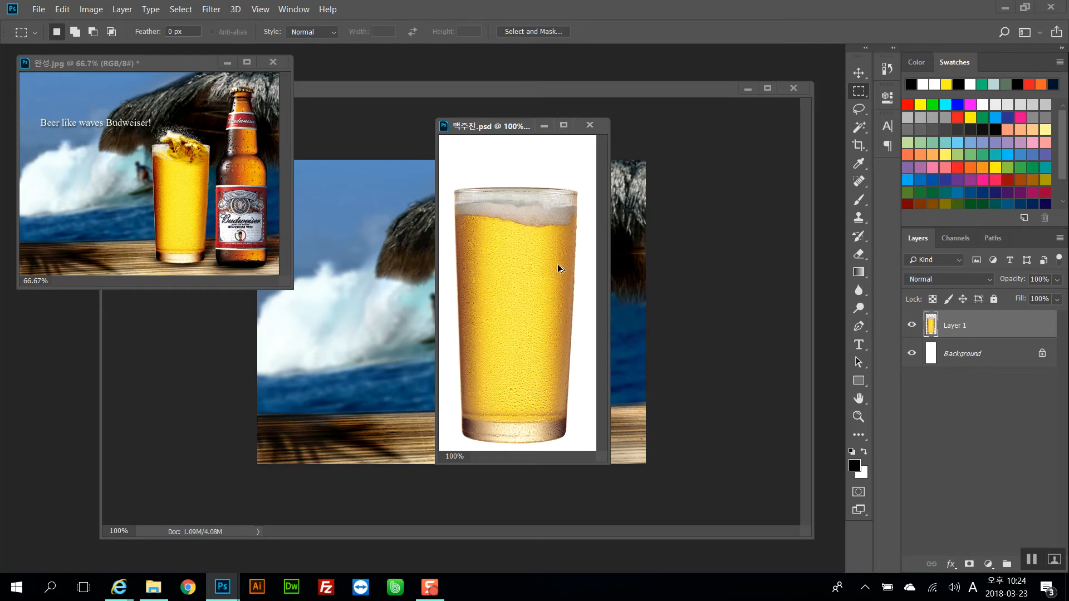
Undo the last six history steps in the beer glass document
{"action": "key", "text": "ctrl+z"}
{"action": "key", "text": "ctrl+z"}
{"action": "key", "text": "ctrl+z"}
{"action": "key", "text": "ctrl+z"}
{"action": "key", "text": "ctrl+z"}
{"action": "key", "text": "ctrl+z"}
{"action": "key", "text": "ctrl+z"}
{"action": "key", "text": "ctrl+z"}
Drag the liquified beer glass into the composite and place it beside the bottle
{"action": "left_click_drag", "start_coordinate": [507, 129], "coordinate": [131, 184]}
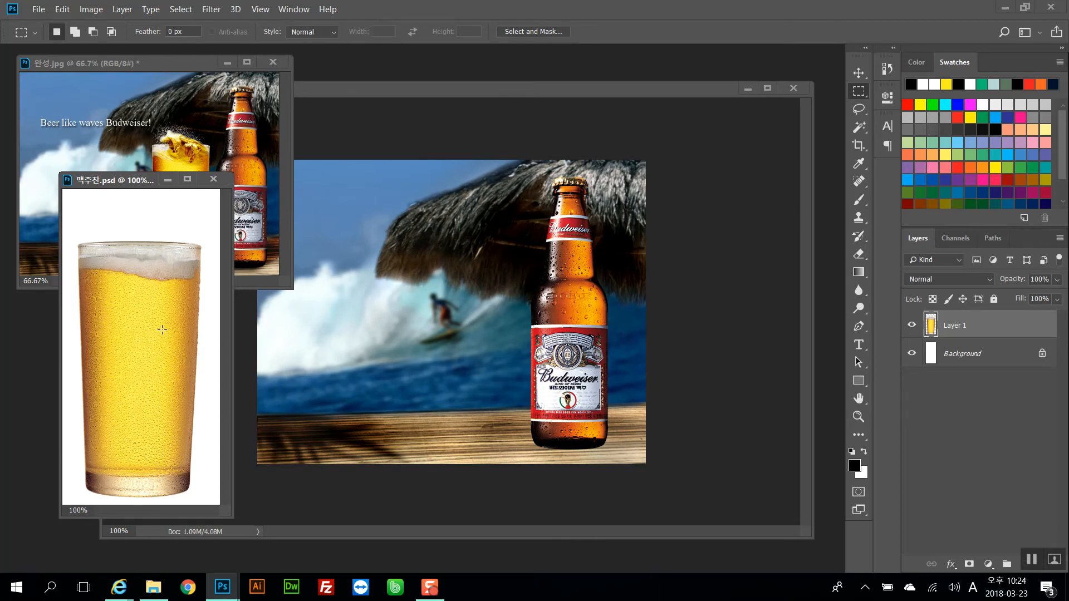
{"action": "left_click_drag", "start_coordinate": [158, 322], "coordinate": [474, 278]}
{"action": "left_click_drag", "start_coordinate": [563, 262], "coordinate": [572, 273]}
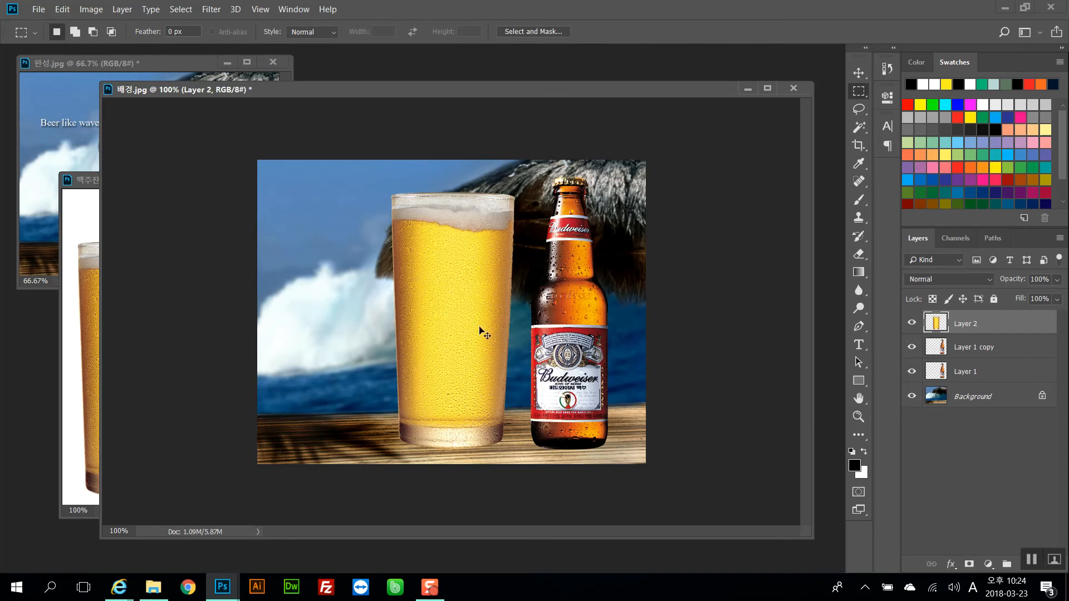
Scale the glass layer proportionally to 70% with Free Transform and move it down beside the bottle
{"action": "key", "text": "ctrl+t"}
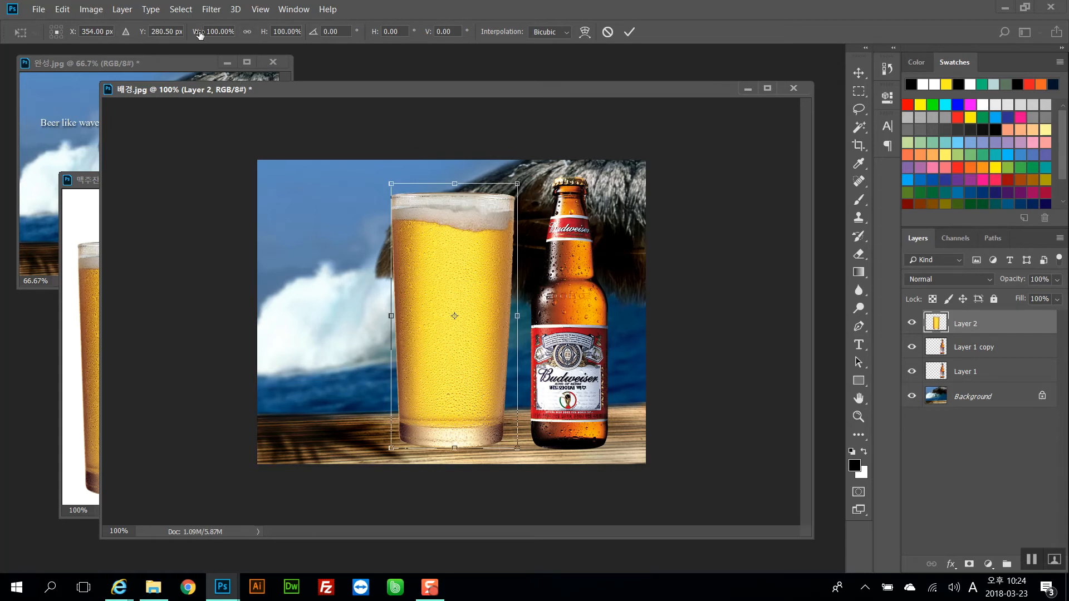
{"action": "left_click", "coordinate": [246, 33]}
{"action": "left_click", "coordinate": [210, 30]}
{"action": "type", "text": "70"}
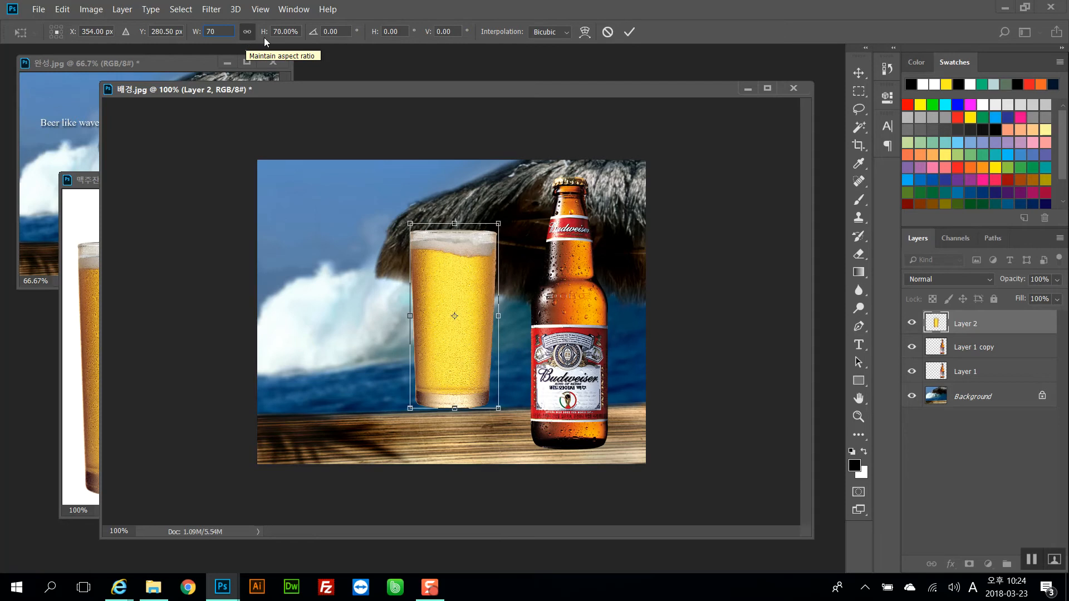
{"action": "left_click", "coordinate": [630, 32]}
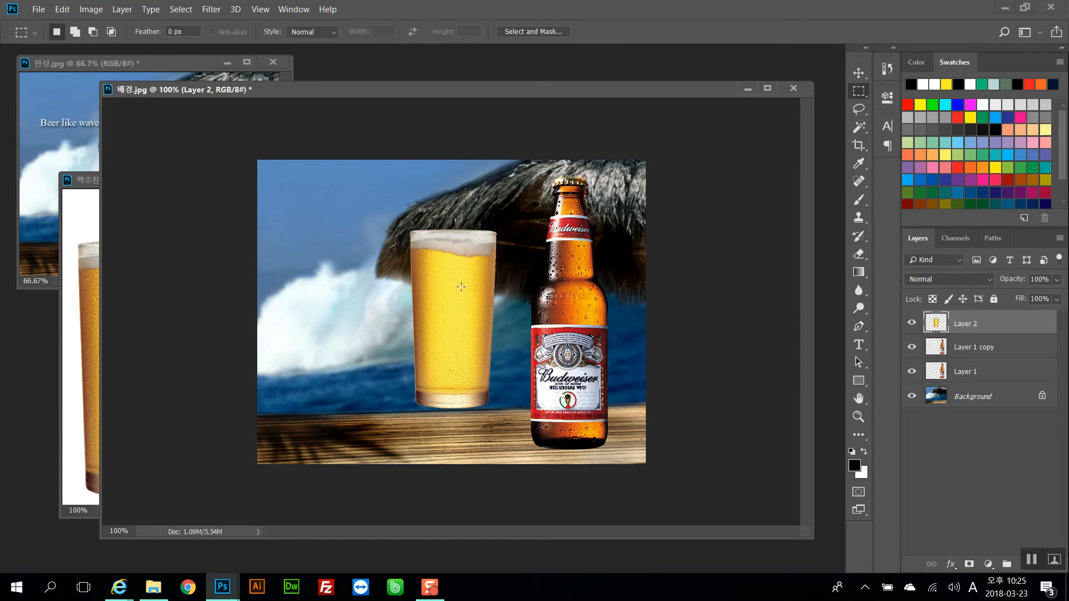
{"action": "left_click_drag", "start_coordinate": [461, 282], "coordinate": [481, 310]}
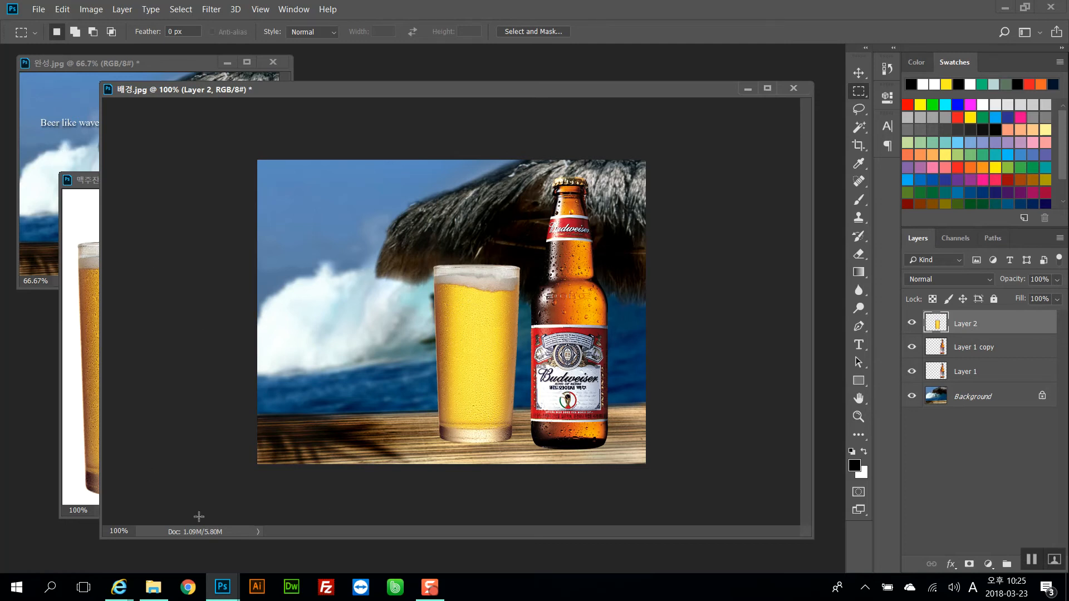
Bring the wave image 파도.jpg forward and drag it into the composite as a new layer
{"action": "mouse_move", "coordinate": [223, 586]}
{"action": "left_click", "coordinate": [462, 529]}
{"action": "left_click_drag", "start_coordinate": [685, 254], "coordinate": [651, 154]}
{"action": "left_click", "coordinate": [55, 100]}
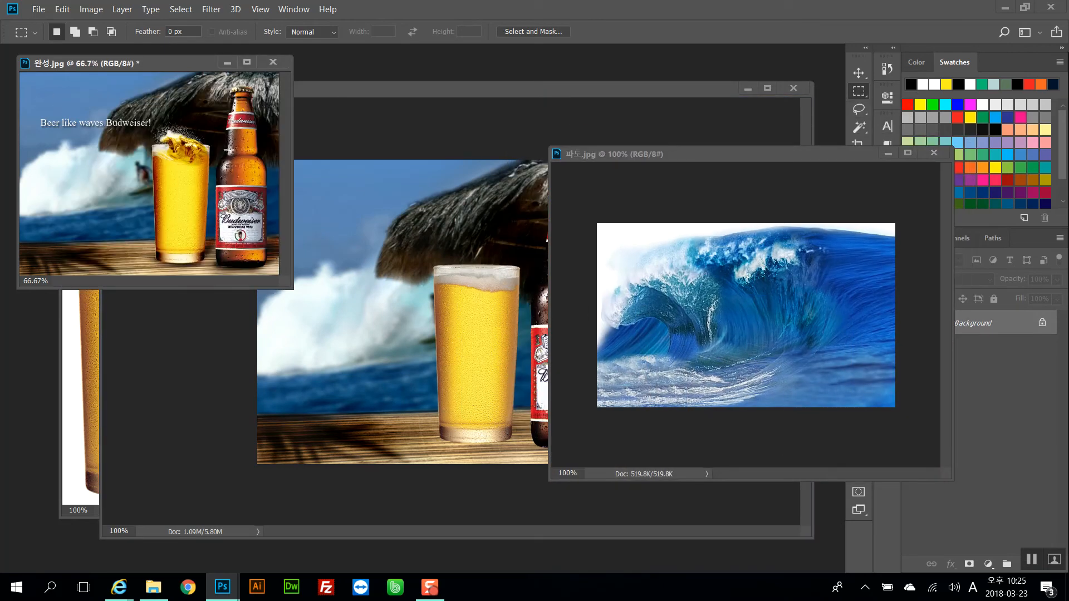
{"action": "left_click_drag", "start_coordinate": [787, 154], "coordinate": [687, 84]}
{"action": "left_click", "coordinate": [993, 238]}
{"action": "left_click", "coordinate": [915, 261], "text": "ctrl"}
{"action": "left_click_drag", "start_coordinate": [618, 207], "coordinate": [508, 245]}
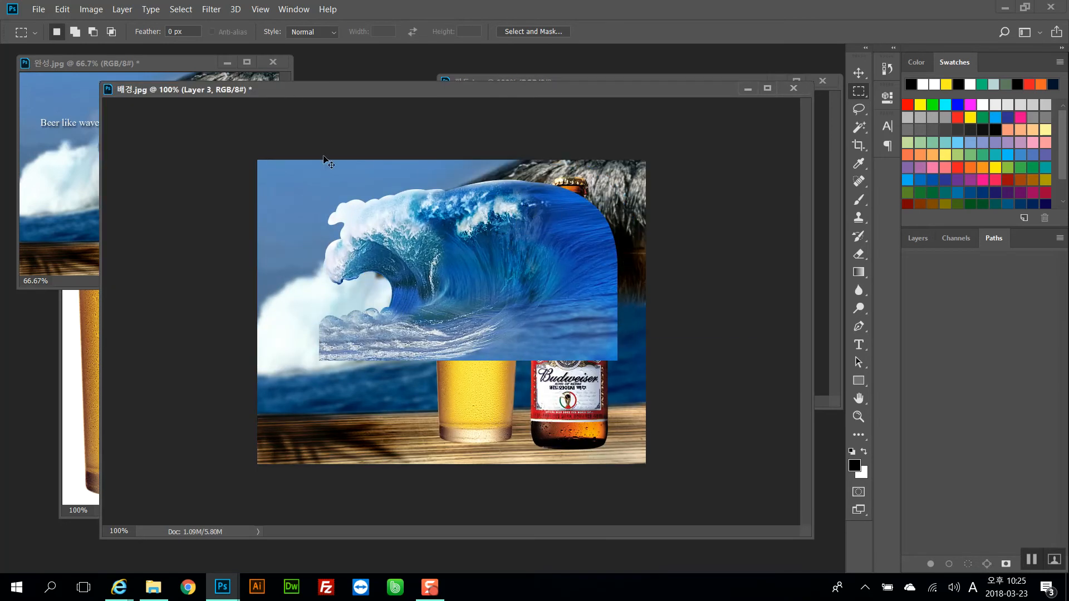
Scale the wave down to about 41% and rotate it about 20° over the glass rim
{"action": "key", "text": "ctrl+t"}
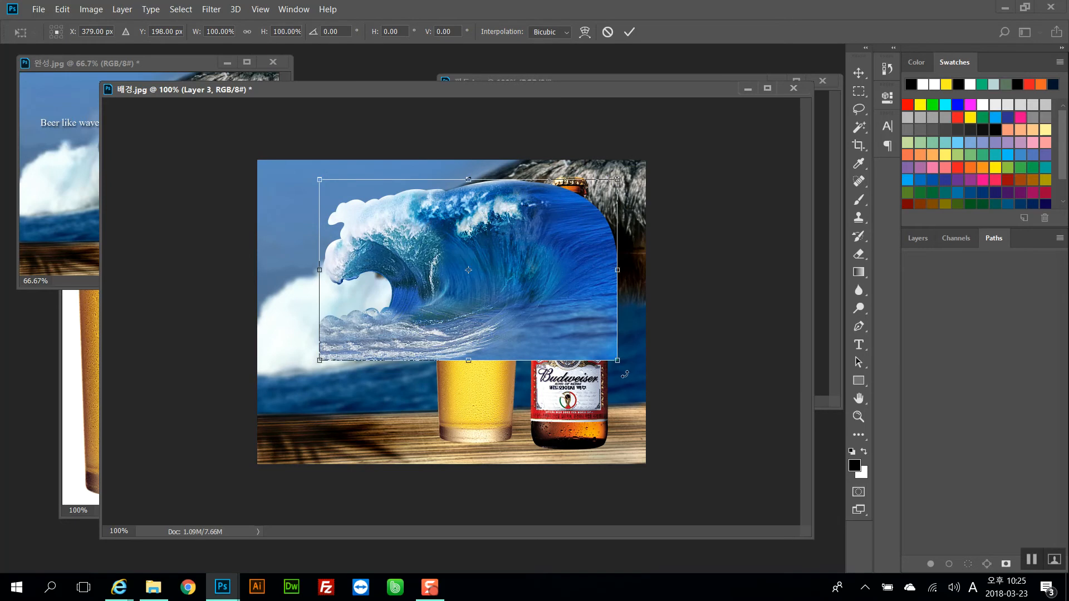
{"action": "left_click_drag", "start_coordinate": [617, 360], "coordinate": [554, 322]}
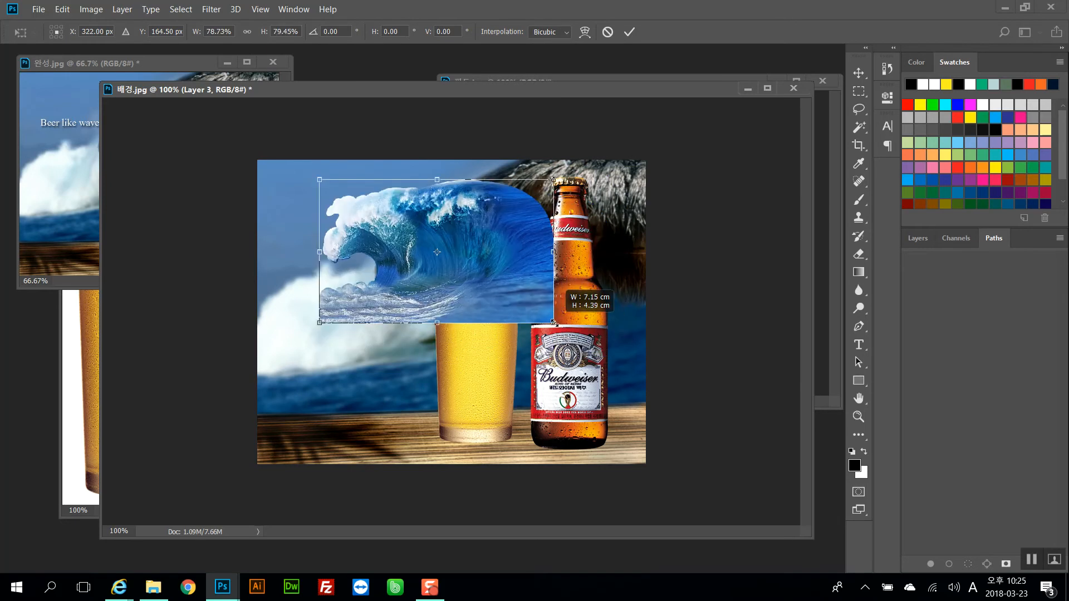
{"action": "left_click_drag", "start_coordinate": [555, 323], "coordinate": [511, 323]}
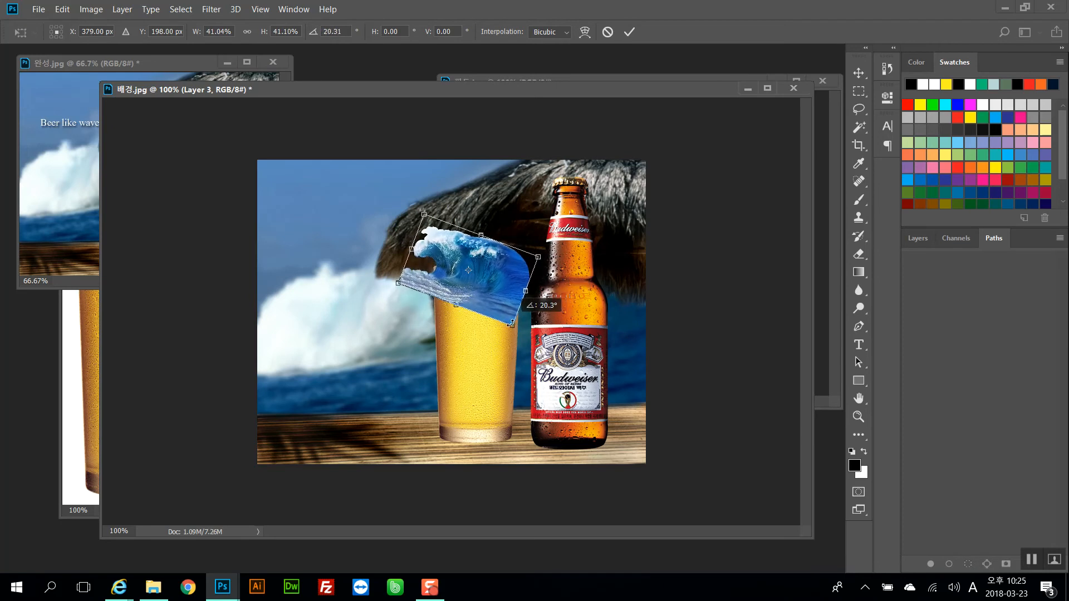
{"action": "key", "text": "Return"}
Transform the wave again, shrinking and tilting it so it sits snugly on the glass's rim
{"action": "key", "text": "m"}
{"action": "left_click_drag", "start_coordinate": [467, 97], "coordinate": [576, 112]}
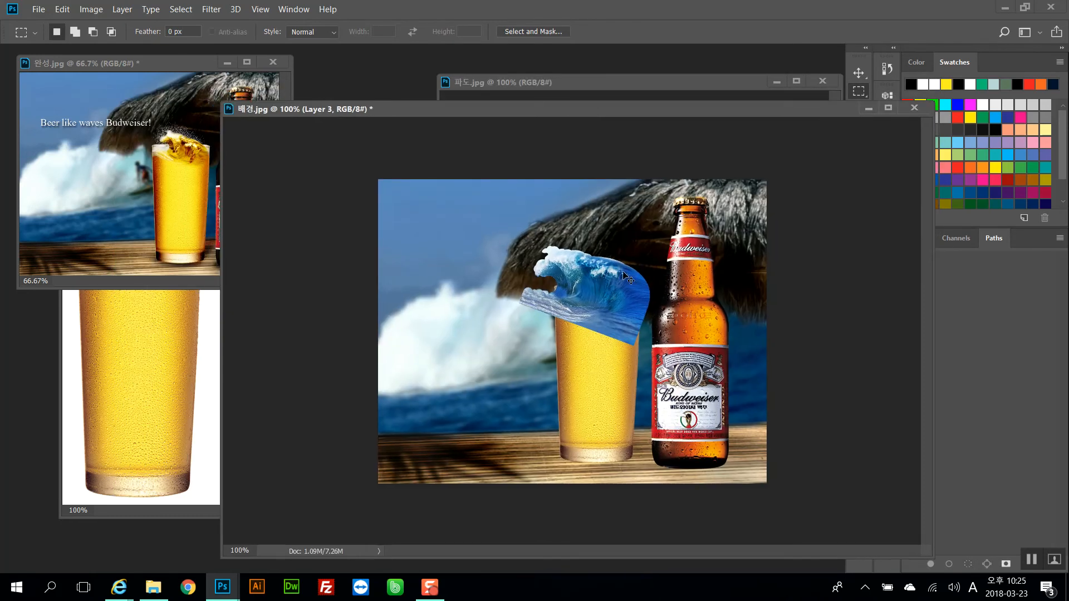
{"action": "key", "text": "ctrl+t"}
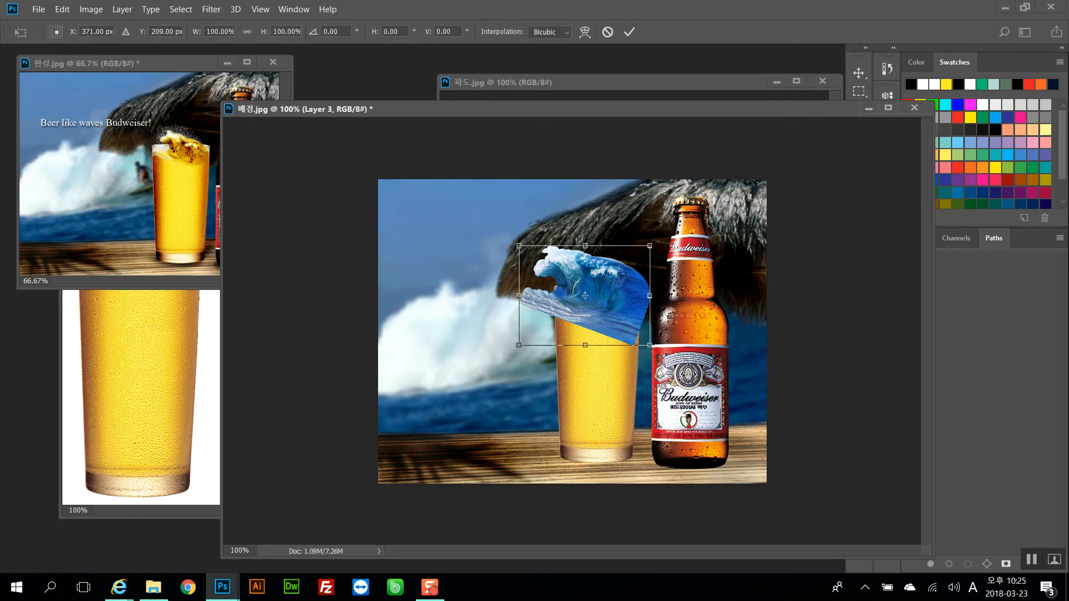
{"action": "mouse_move", "coordinate": [649, 343]}
{"action": "left_mouse_down"}
{"action": "mouse_move", "coordinate": [633, 340]}
{"action": "mouse_move", "coordinate": [626, 318]}
{"action": "mouse_move", "coordinate": [630, 336]}
{"action": "left_mouse_up"}
{"action": "key", "text": "ctrl+plus"}
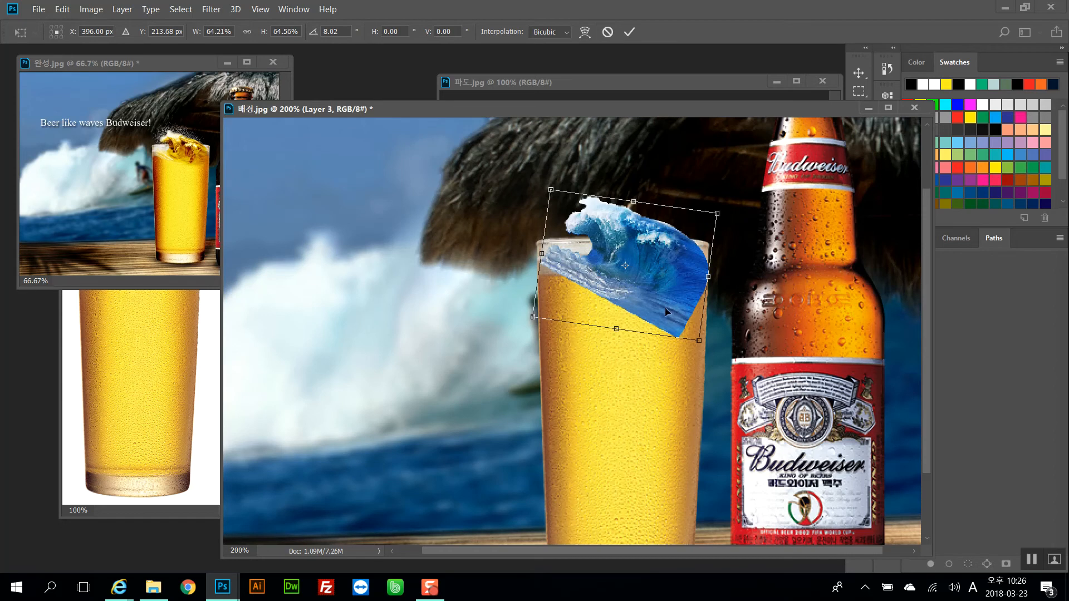
{"action": "mouse_move", "coordinate": [664, 307]}
{"action": "left_mouse_down"}
{"action": "mouse_move", "coordinate": [647, 328]}
{"action": "mouse_move", "coordinate": [654, 301]}
{"action": "mouse_move", "coordinate": [666, 308]}
{"action": "left_mouse_up"}
{"action": "left_click", "coordinate": [689, 333], "text": "alt"}
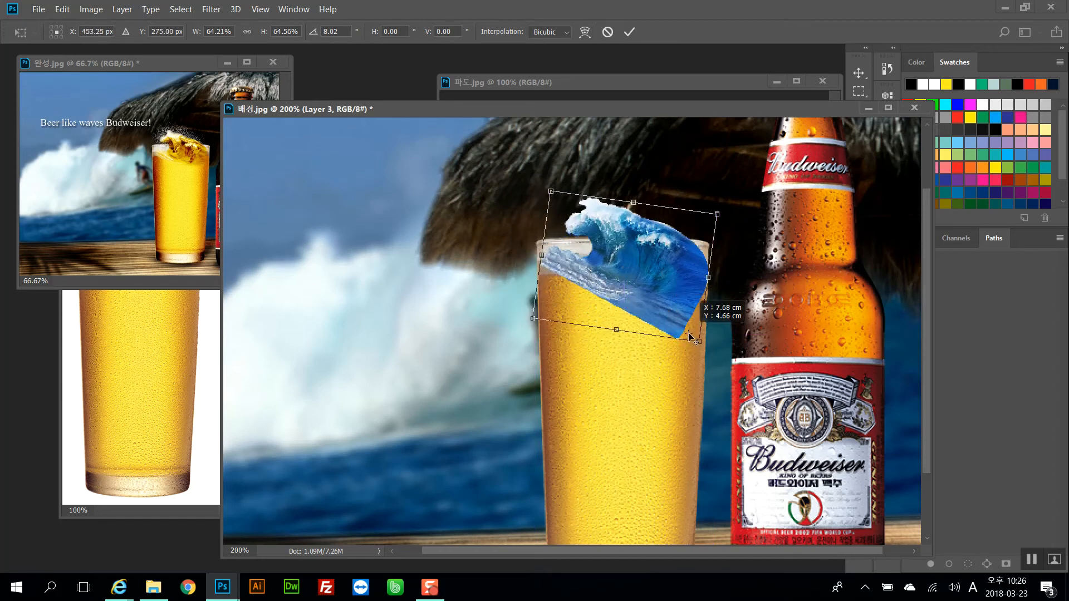
{"action": "left_click_drag", "start_coordinate": [697, 340], "coordinate": [682, 300]}
{"action": "key", "text": "Return"}
Add a layer mask to the wave layer
{"action": "left_click_drag", "start_coordinate": [657, 110], "coordinate": [588, 111]}
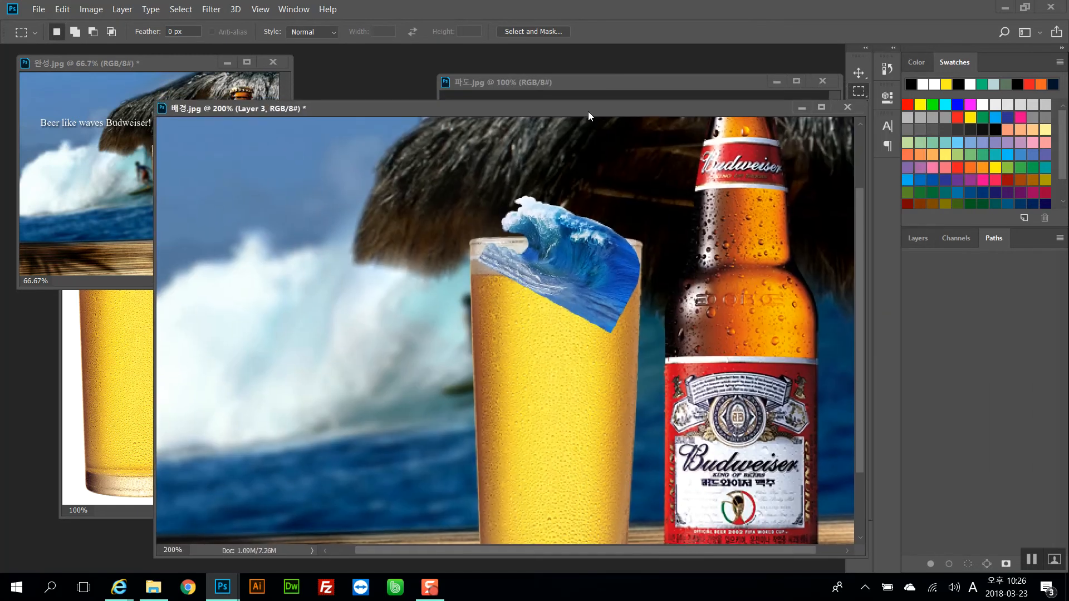
{"action": "left_click", "coordinate": [913, 238]}
{"action": "left_click_drag", "start_coordinate": [706, 108], "coordinate": [628, 100]}
{"action": "left_click", "coordinate": [724, 167]}
{"action": "left_click", "coordinate": [776, 84]}
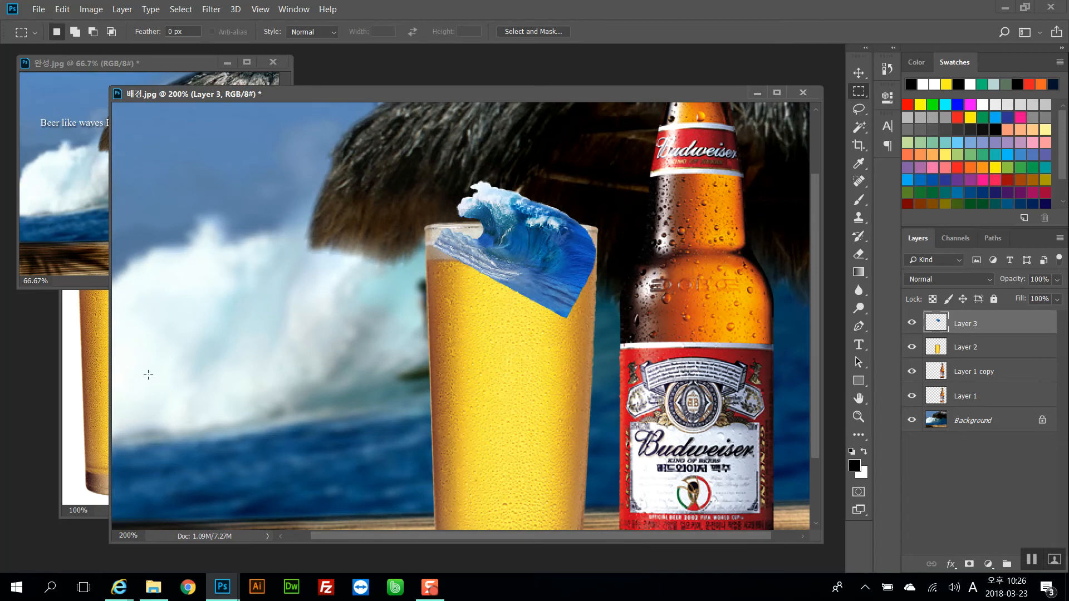
{"action": "left_click", "coordinate": [90, 384]}
{"action": "left_click", "coordinate": [168, 178]}
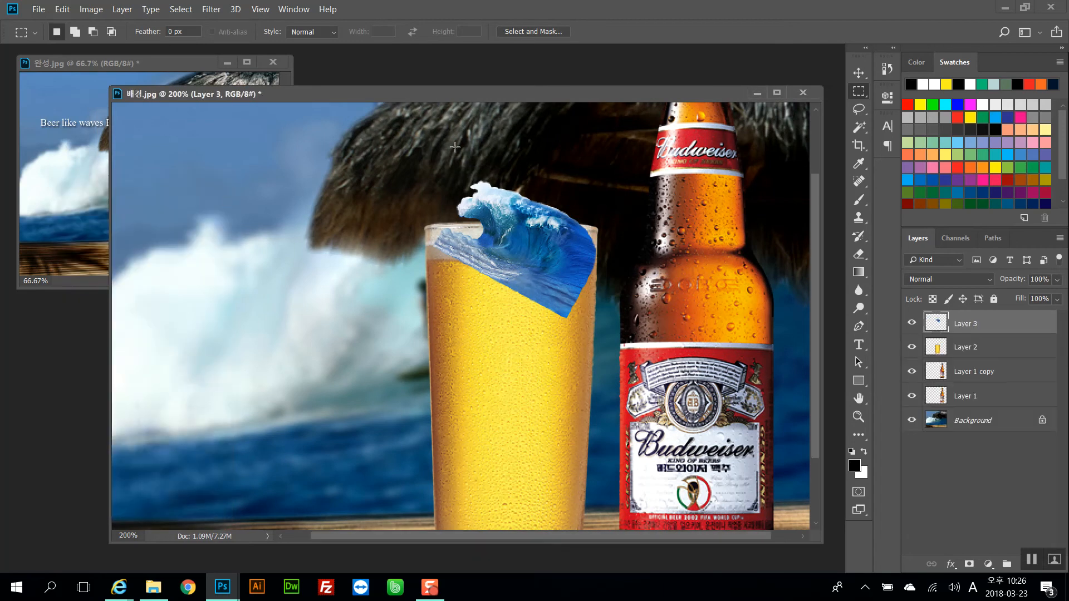
{"action": "left_click", "coordinate": [76, 101]}
{"action": "left_click", "coordinate": [580, 95]}
Paint black on the wave's mask with a size 40 Normal-mode brush at 11% opacity to fade its lower edge
{"action": "left_click", "coordinate": [858, 200]}
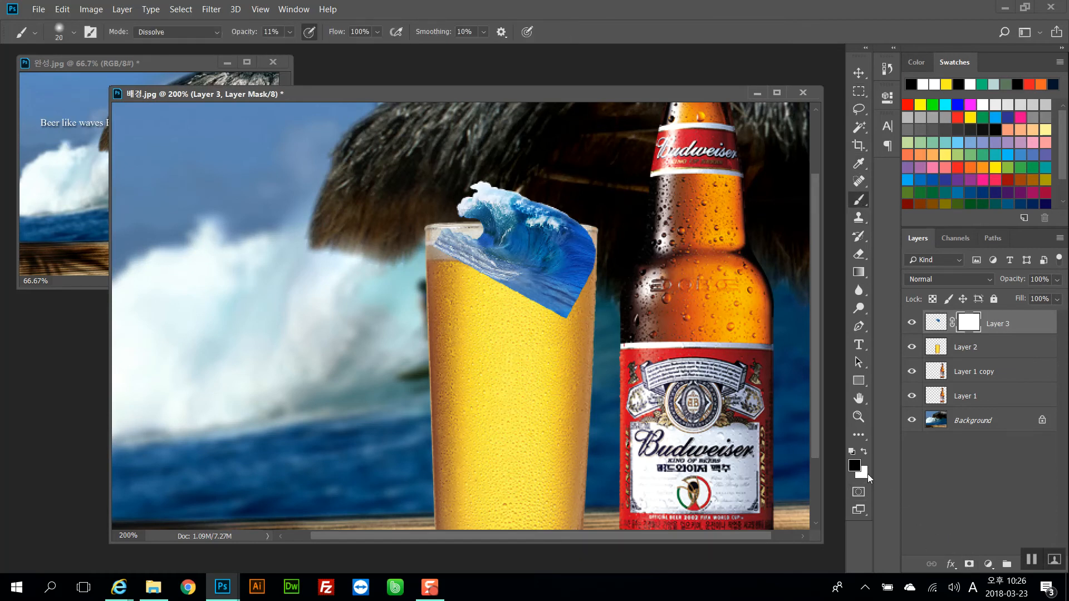
{"action": "key", "text": "bracketright"}
{"action": "key", "text": "bracketright"}
{"action": "key", "text": "bracketright"}
{"action": "key", "text": "bracketright"}
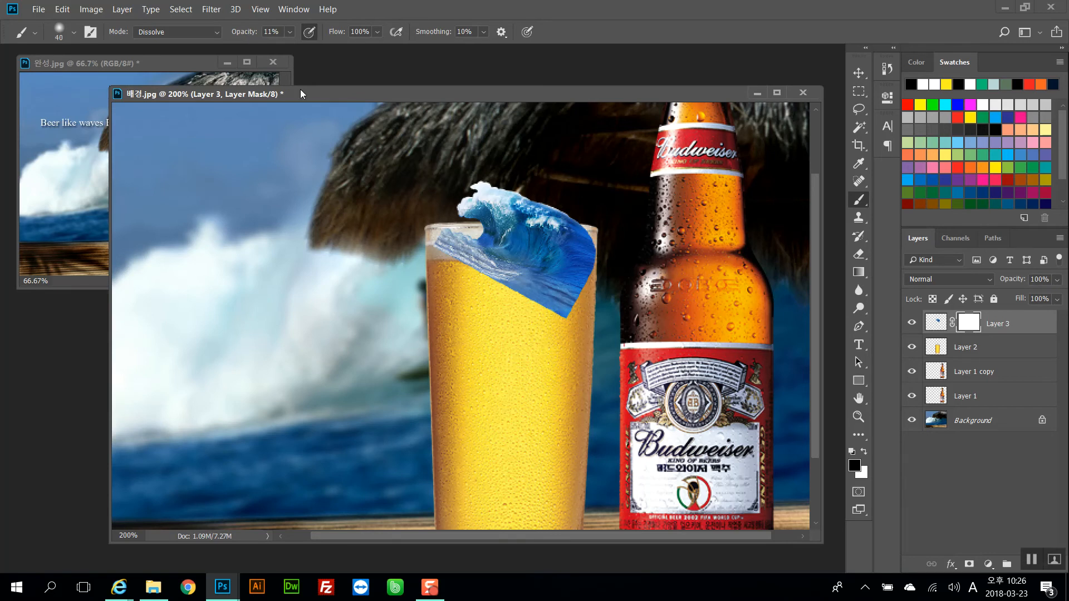
{"action": "mouse_move", "coordinate": [559, 321]}
{"action": "left_mouse_down"}
{"action": "mouse_move", "coordinate": [585, 309]}
{"action": "mouse_move", "coordinate": [524, 312]}
{"action": "left_mouse_up"}
{"action": "left_click", "coordinate": [179, 32]}
{"action": "left_click", "coordinate": [162, 42]}
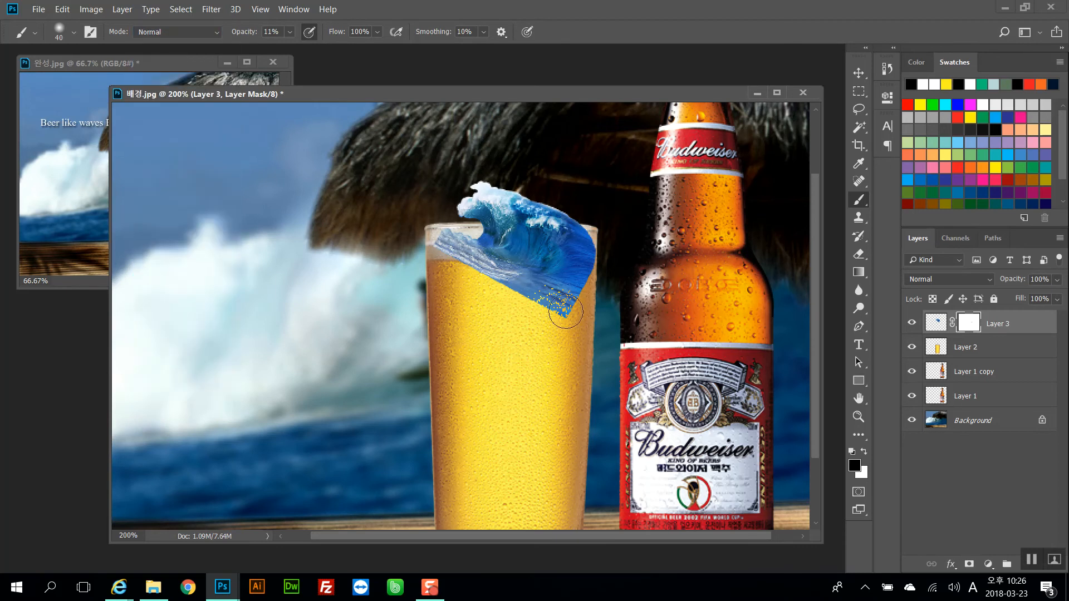
{"action": "mouse_move", "coordinate": [566, 311]}
{"action": "left_mouse_down"}
{"action": "mouse_move", "coordinate": [554, 300]}
{"action": "mouse_move", "coordinate": [565, 308]}
{"action": "mouse_move", "coordinate": [505, 296]}
{"action": "left_mouse_up"}
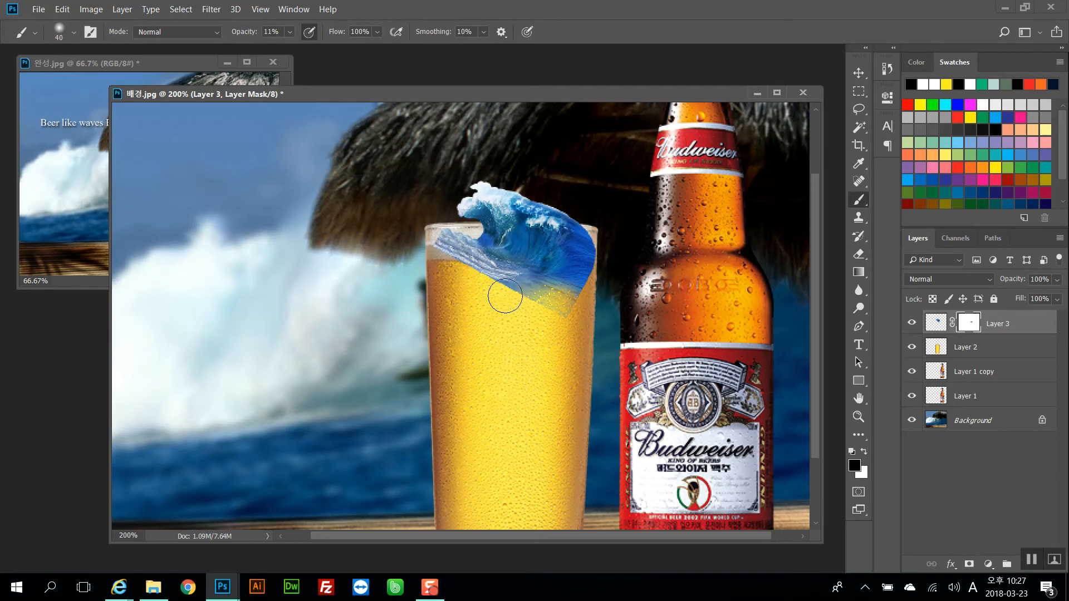
{"action": "mouse_move", "coordinate": [427, 262]}
{"action": "left_mouse_down"}
{"action": "mouse_move", "coordinate": [450, 285]}
{"action": "mouse_move", "coordinate": [611, 314]}
{"action": "mouse_move", "coordinate": [557, 310]}
{"action": "left_mouse_up"}
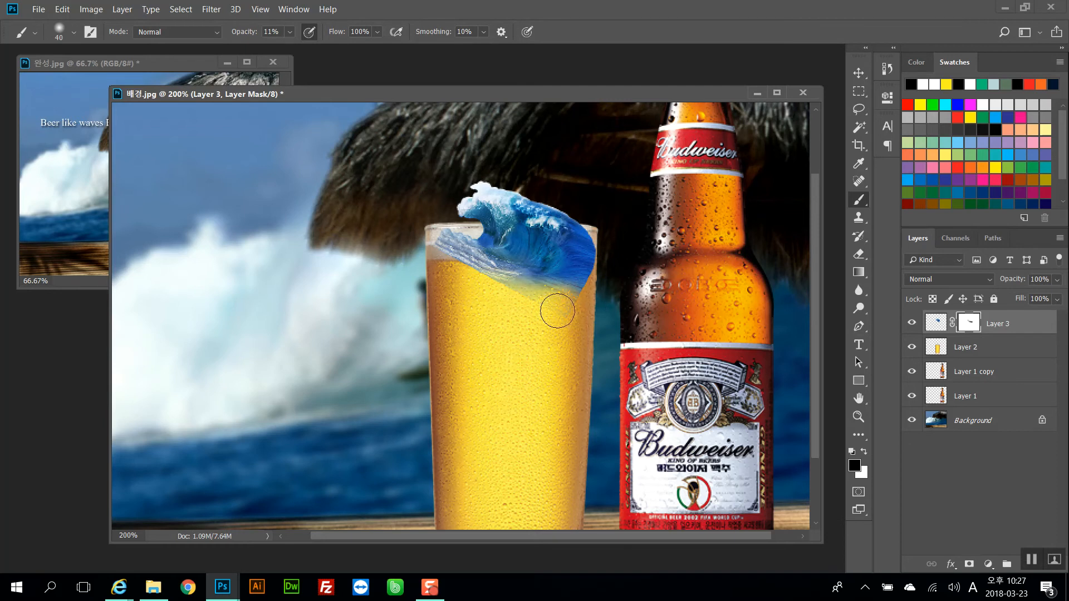
Raise the brush opacity to 38% and fade more of the wave's lower edge into the beer
{"action": "left_click_drag", "start_coordinate": [239, 34], "coordinate": [242, 34]}
{"action": "left_click_drag", "start_coordinate": [259, 36], "coordinate": [258, 35]}
{"action": "mouse_move", "coordinate": [544, 302]}
{"action": "left_mouse_down"}
{"action": "mouse_move", "coordinate": [522, 285]}
{"action": "mouse_move", "coordinate": [553, 302]}
{"action": "mouse_move", "coordinate": [580, 290]}
{"action": "mouse_move", "coordinate": [569, 300]}
{"action": "left_mouse_up"}
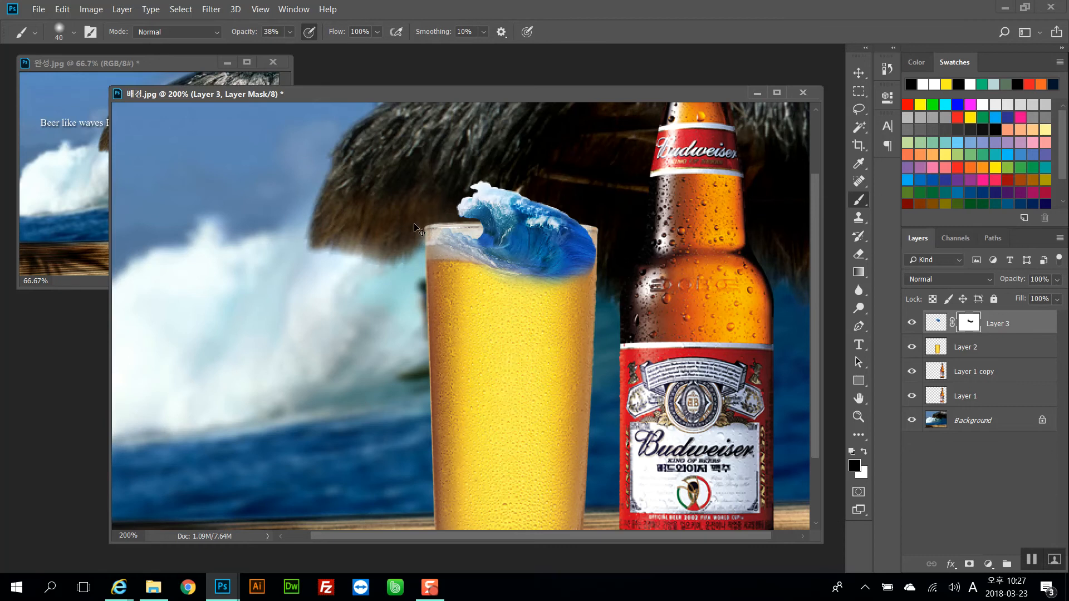
Zoom in and paint the mask with a size 25 brush near the wave's left edge
{"action": "key", "text": "ctrl+plus"}
{"action": "key", "text": "bracketleft"}
{"action": "key", "text": "bracketleft"}
{"action": "key", "text": "bracketleft"}
{"action": "mouse_move", "coordinate": [437, 189]}
{"action": "left_mouse_down"}
{"action": "mouse_move", "coordinate": [478, 189]}
{"action": "mouse_move", "coordinate": [439, 195]}
{"action": "left_mouse_up"}
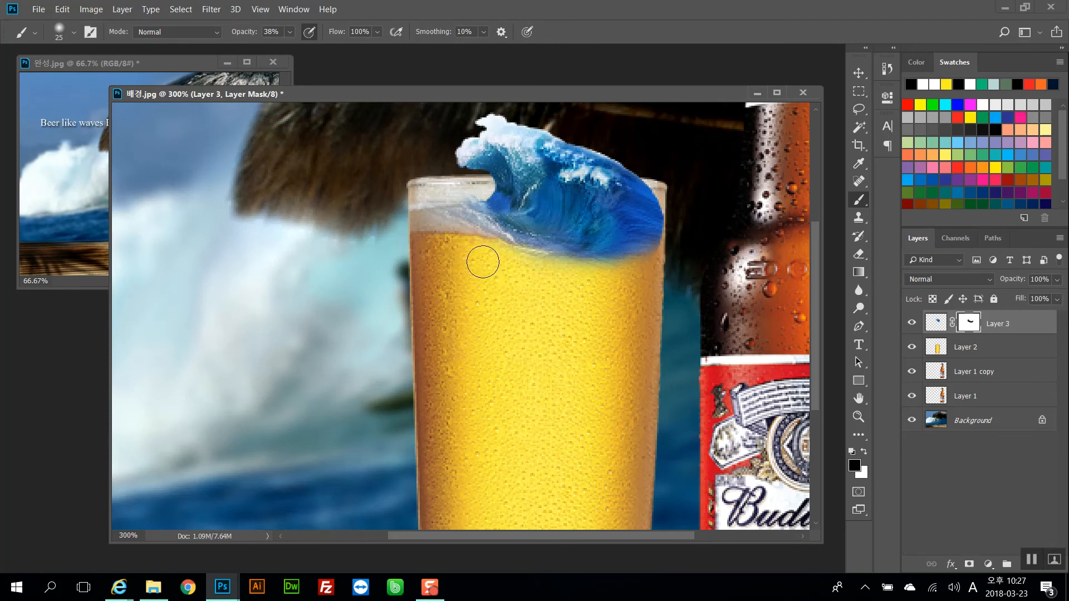
Switch to white and paint back parts of the wave at its left and right edges
{"action": "left_click", "coordinate": [864, 452]}
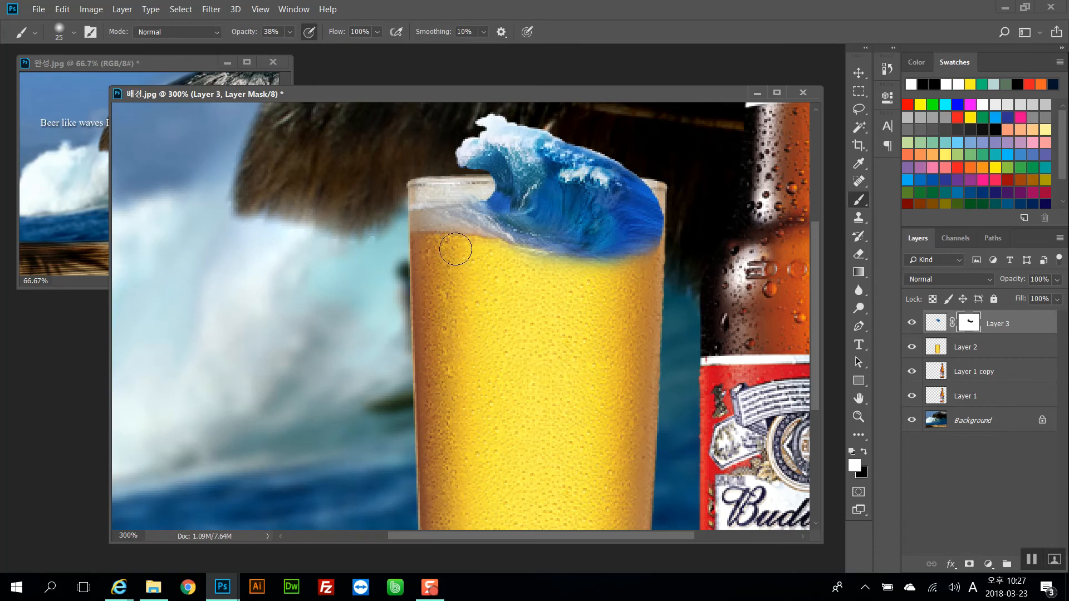
{"action": "left_click_drag", "start_coordinate": [446, 223], "coordinate": [431, 189]}
{"action": "mouse_move", "coordinate": [677, 251]}
{"action": "left_mouse_down"}
{"action": "mouse_move", "coordinate": [592, 281]}
{"action": "mouse_move", "coordinate": [620, 289]}
{"action": "left_mouse_up"}
Lower the brush opacity to 13%, switch back to black, and soften the wave's lower edges
{"action": "left_click_drag", "start_coordinate": [237, 33], "coordinate": [230, 34]}
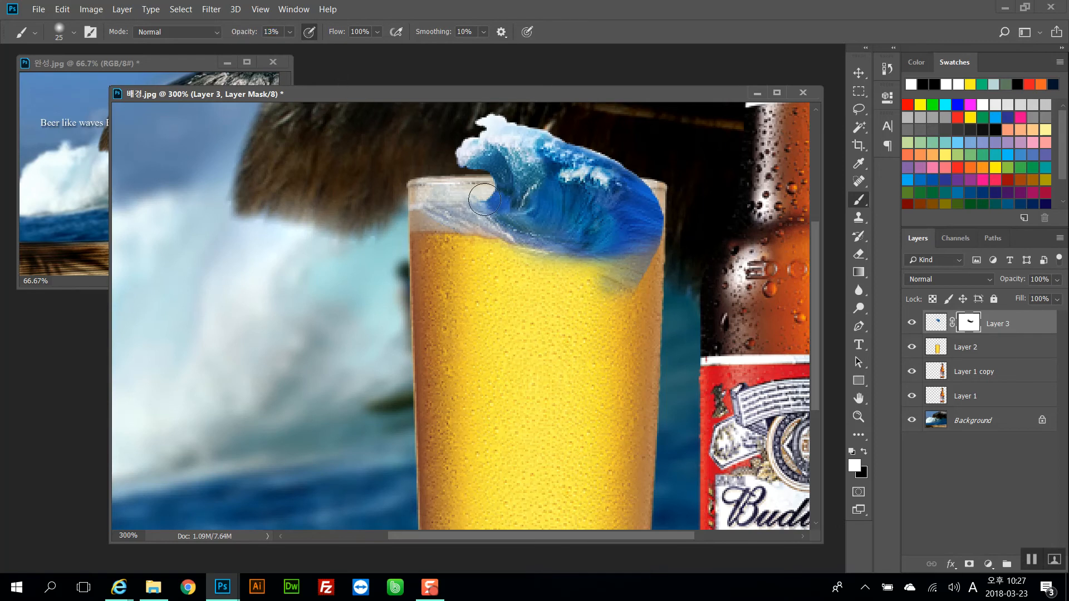
{"action": "left_click", "coordinate": [864, 453]}
{"action": "mouse_move", "coordinate": [669, 275]}
{"action": "left_mouse_down"}
{"action": "mouse_move", "coordinate": [551, 294]}
{"action": "mouse_move", "coordinate": [660, 289]}
{"action": "mouse_move", "coordinate": [620, 291]}
{"action": "mouse_move", "coordinate": [640, 289]}
{"action": "mouse_move", "coordinate": [647, 266]}
{"action": "mouse_move", "coordinate": [628, 293]}
{"action": "left_mouse_up"}
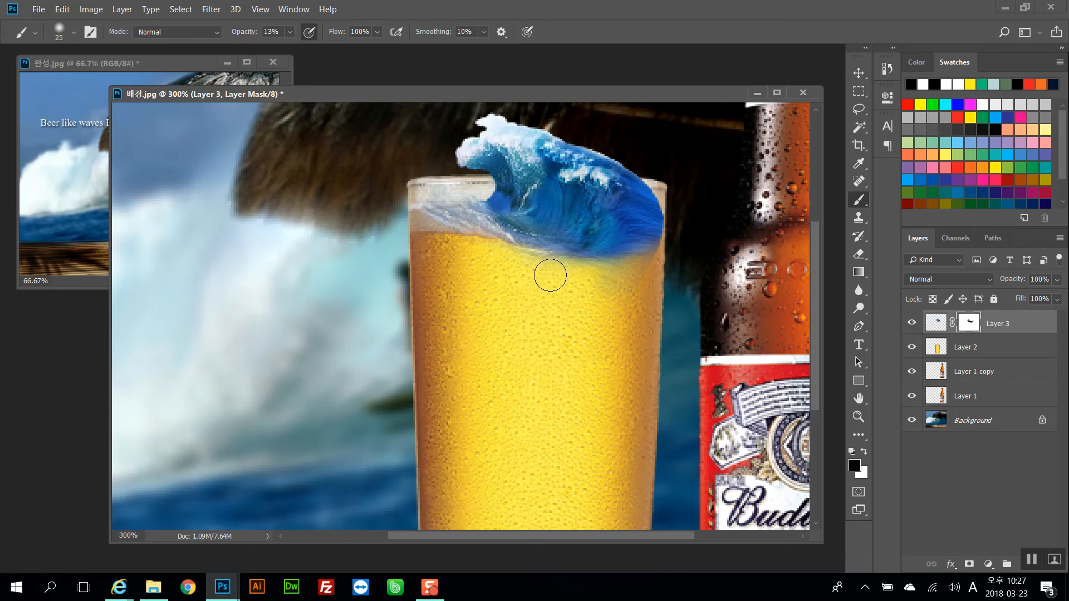
{"action": "mouse_move", "coordinate": [469, 236]}
{"action": "left_mouse_down"}
{"action": "mouse_move", "coordinate": [424, 228]}
{"action": "mouse_move", "coordinate": [437, 217]}
{"action": "mouse_move", "coordinate": [426, 196]}
{"action": "mouse_move", "coordinate": [401, 220]}
{"action": "left_mouse_up"}
{"action": "scroll", "coordinate": [471, 417], "scroll_direction": "down", "scroll_amount": 1}
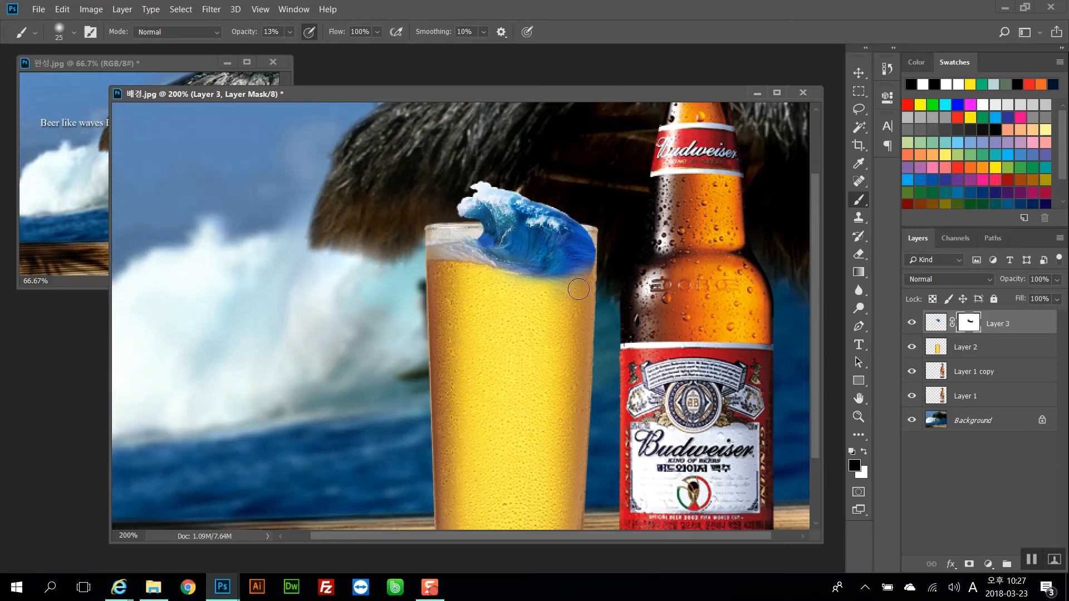
Pick the beer glass layer (Layer 2) from the canvas and duplicate it
{"action": "mouse_move", "coordinate": [315, 94]}
{"action": "left_mouse_down"}
{"action": "mouse_move", "coordinate": [346, 124]}
{"action": "mouse_move", "coordinate": [301, 95]}
{"action": "left_mouse_up"}
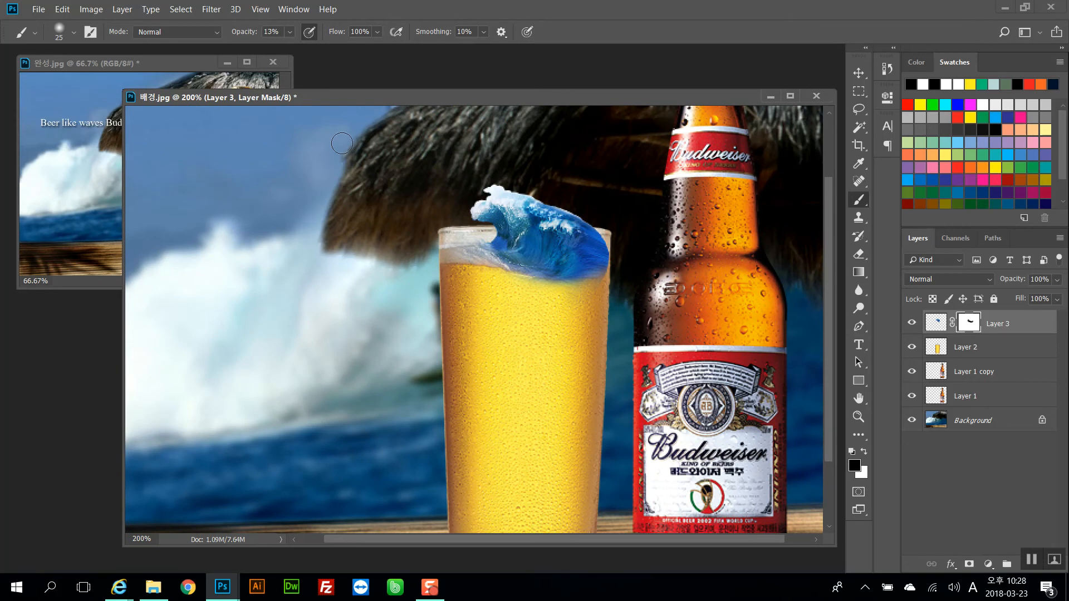
{"action": "key", "text": "ctrl+minus"}
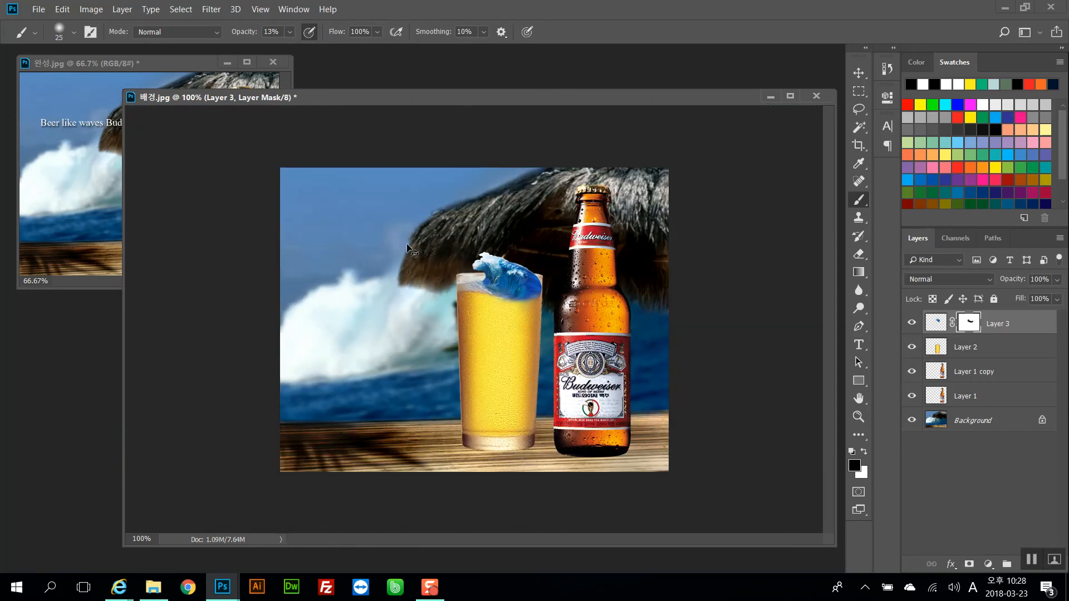
{"action": "key", "text": "ctrl+plus"}
{"action": "mouse_move", "coordinate": [481, 324]}
{"action": "left_mouse_down"}
{"action": "mouse_move", "coordinate": [477, 217]}
{"action": "mouse_move", "coordinate": [451, 252]}
{"action": "left_mouse_up"}
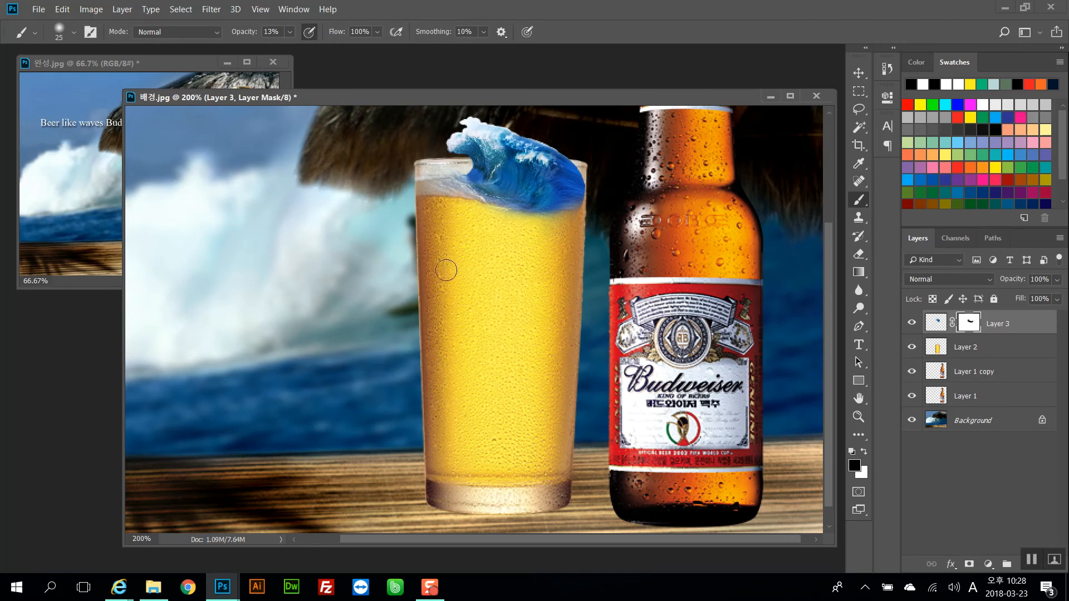
{"action": "right_click", "coordinate": [510, 329], "text": "ctrl"}
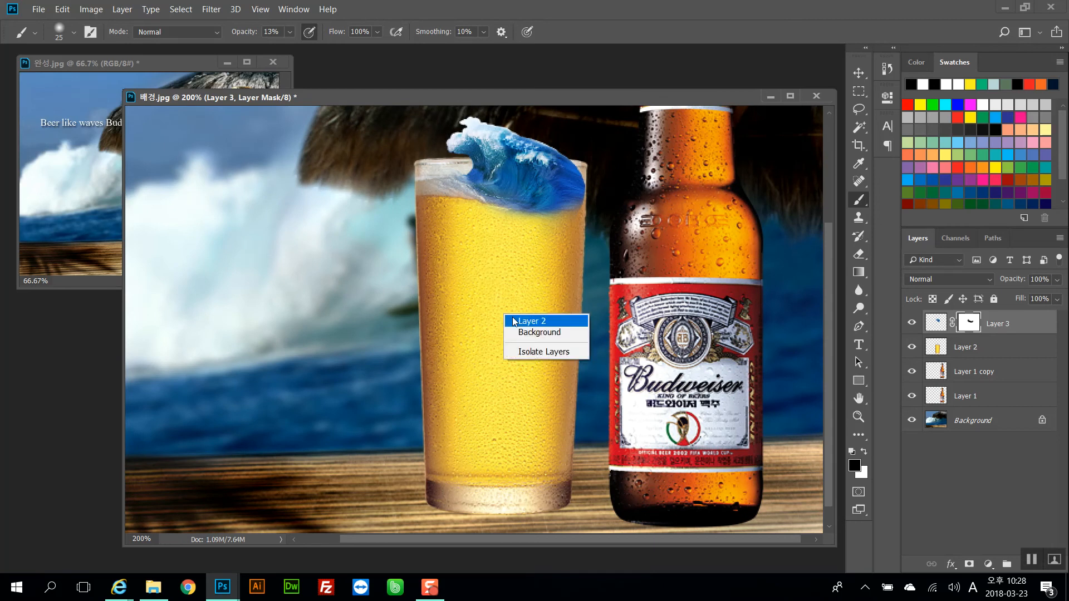
{"action": "left_click", "coordinate": [536, 318]}
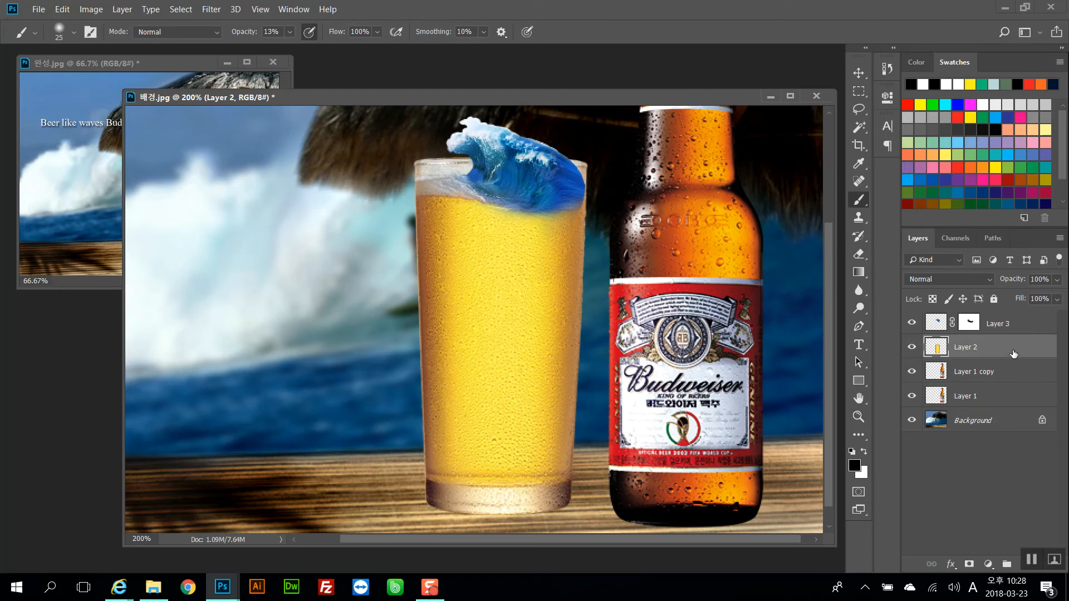
{"action": "key", "text": "ctrl+j"}
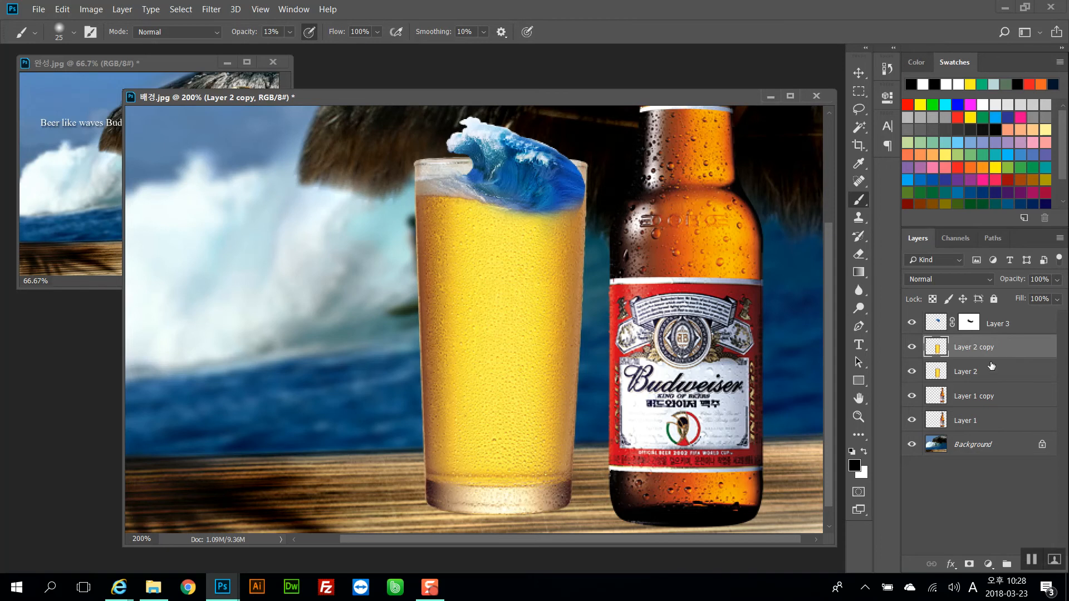
Set the duplicated glass layer's blend mode to Overlay and its opacity to 60%
{"action": "left_click", "coordinate": [940, 279]}
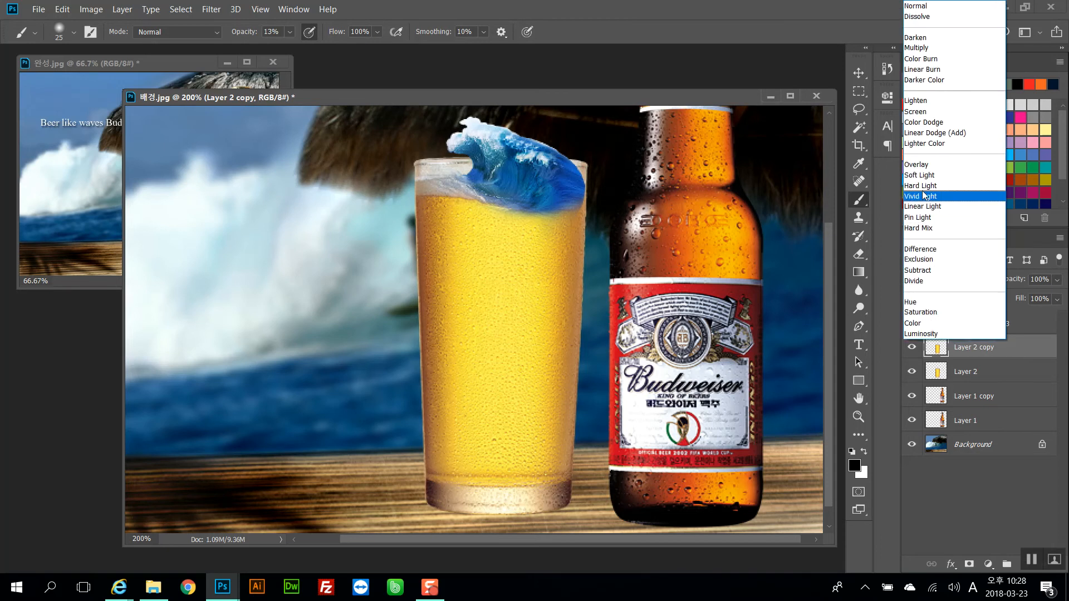
{"action": "left_click", "coordinate": [924, 164]}
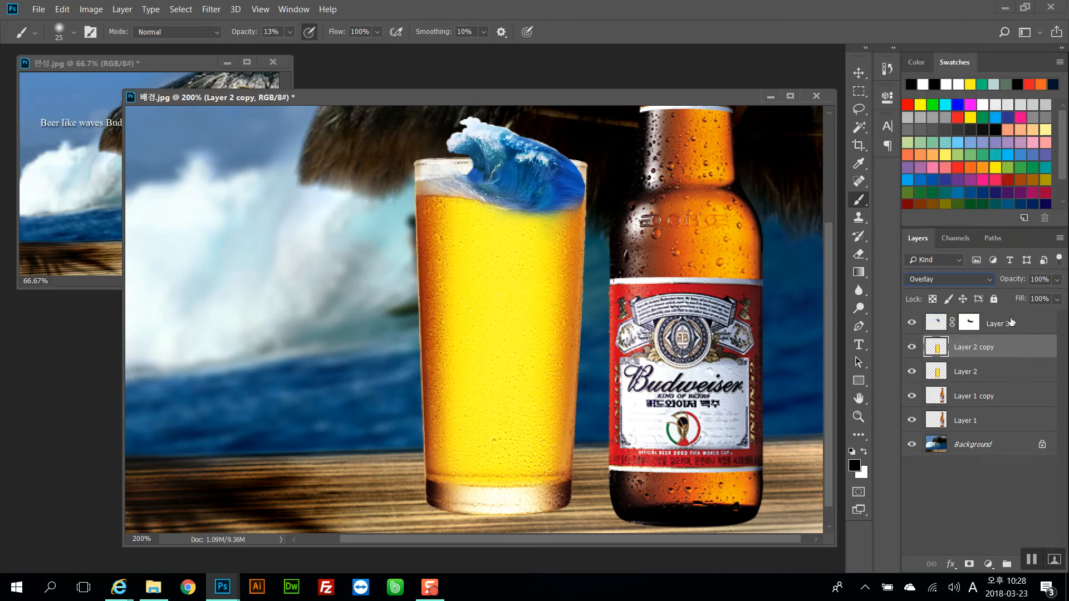
{"action": "left_click_drag", "start_coordinate": [1020, 282], "coordinate": [984, 279]}
{"action": "key", "text": "ctrl+minus"}
{"action": "key", "text": "ctrl+plus"}
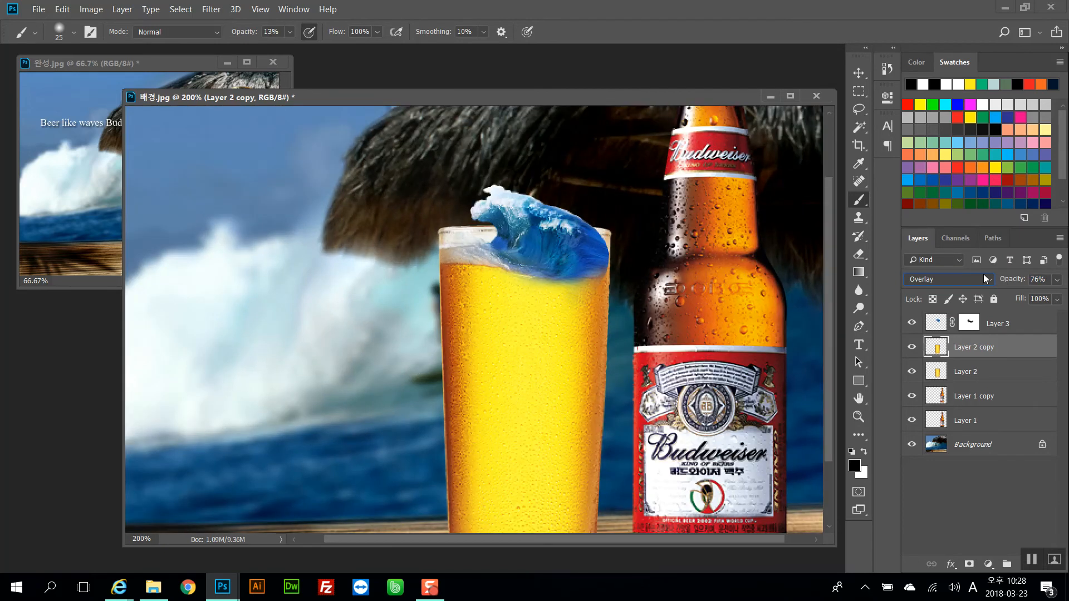
{"action": "left_click_drag", "start_coordinate": [1015, 284], "coordinate": [989, 284]}
{"action": "type", "text": "50"}
{"action": "key", "text": "Return"}
{"action": "key", "text": "ctrl+minus"}
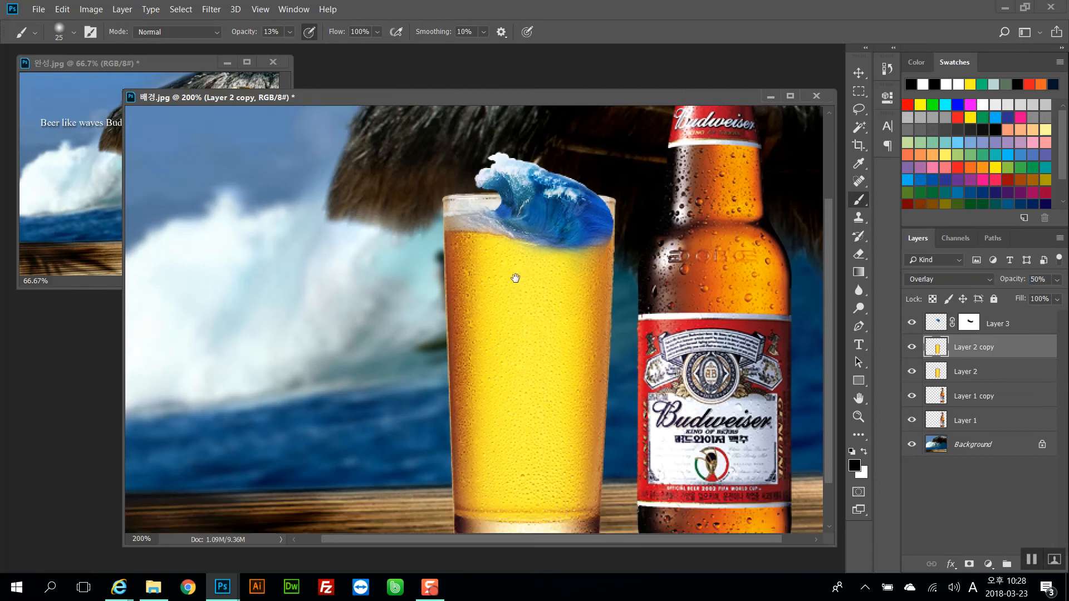
{"action": "key", "text": "ctrl+plus"}
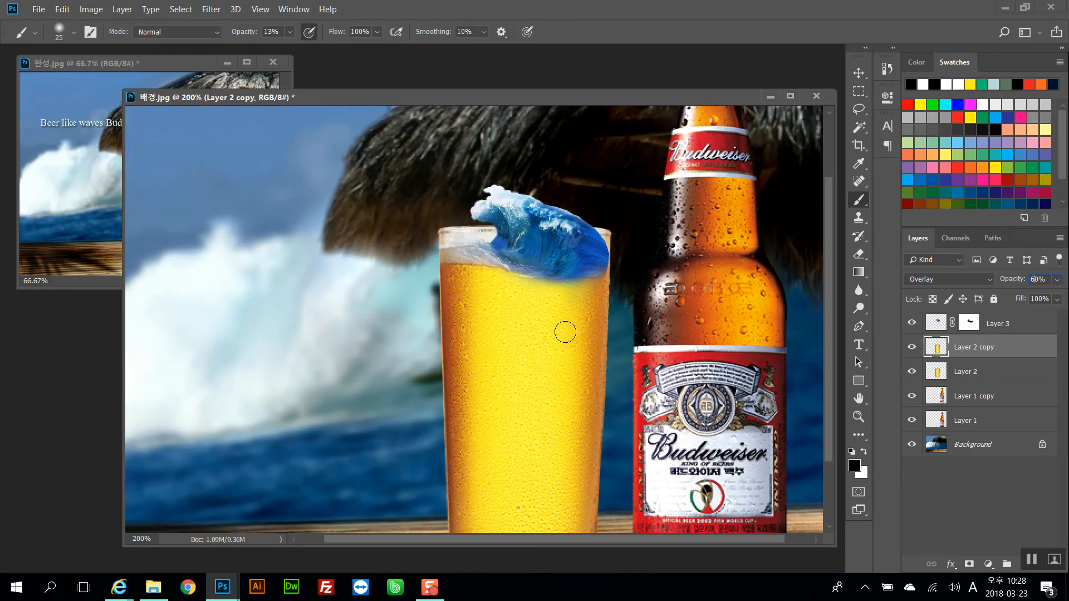
Switch to the Rectangular Marquee tool and move the overlay glass copy above the wave layer
{"action": "key", "text": "m"}
{"action": "key", "text": "space"}
{"action": "left_click_drag", "start_coordinate": [517, 311], "coordinate": [477, 254]}
{"action": "left_click", "coordinate": [698, 267]}
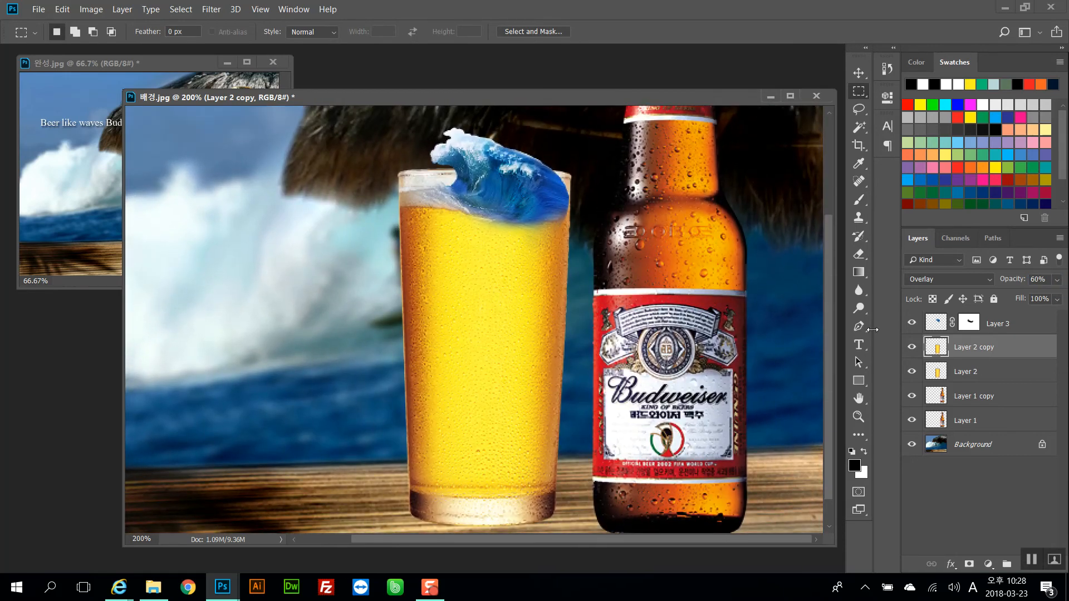
{"action": "left_click_drag", "start_coordinate": [963, 349], "coordinate": [961, 316]}
{"action": "scroll", "coordinate": [651, 241], "scroll_direction": "up", "scroll_amount": 1}
{"action": "left_click", "coordinate": [911, 347]}
{"action": "left_click", "coordinate": [911, 346]}
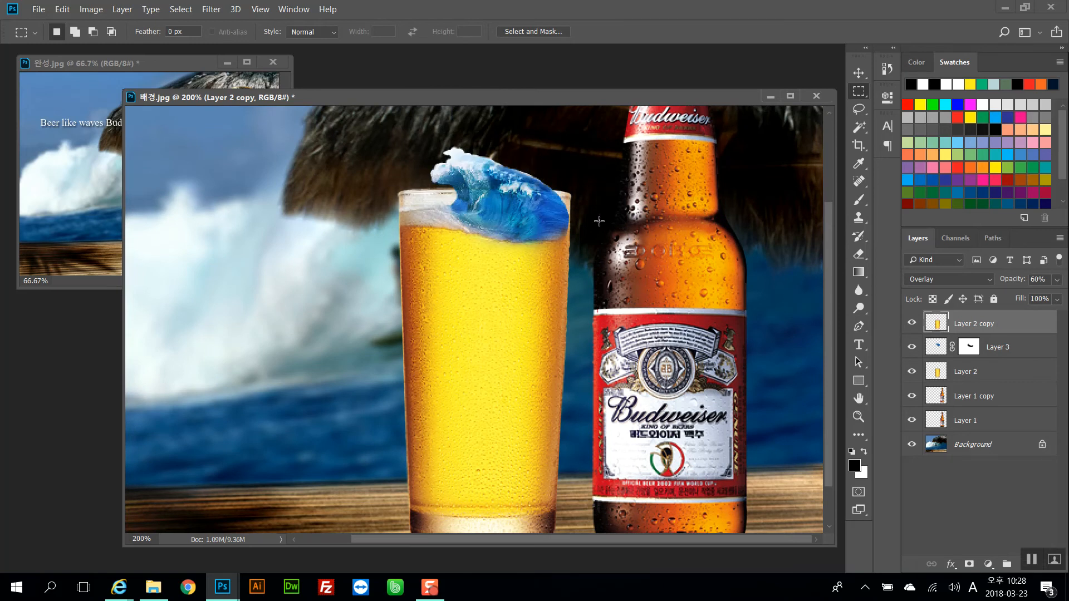
Draw a rectangular selection over the glass and copy it onto a new layer
{"action": "left_click", "coordinate": [96, 161]}
{"action": "left_click", "coordinate": [510, 215]}
{"action": "left_click_drag", "start_coordinate": [369, 157], "coordinate": [621, 264]}
{"action": "scroll", "coordinate": [572, 301], "scroll_direction": "down", "scroll_amount": 2}
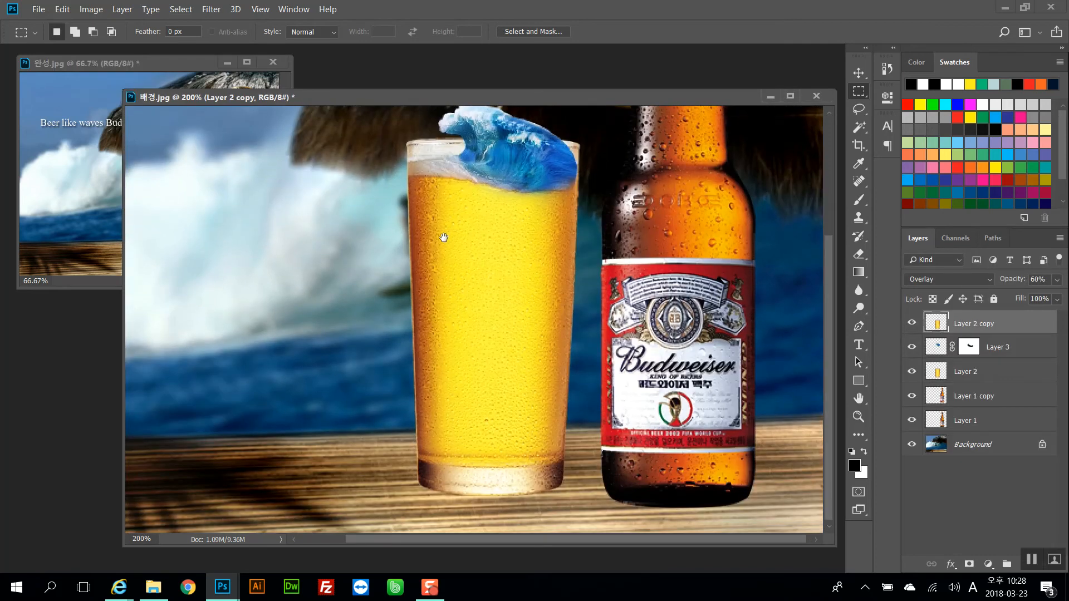
{"action": "left_click_drag", "start_coordinate": [466, 223], "coordinate": [467, 230]}
{"action": "mouse_move", "coordinate": [371, 224]}
{"action": "left_mouse_down"}
{"action": "mouse_move", "coordinate": [550, 298]}
{"action": "mouse_move", "coordinate": [579, 322]}
{"action": "left_mouse_up"}
{"action": "left_click_drag", "start_coordinate": [656, 243], "coordinate": [684, 258]}
{"action": "left_click", "coordinate": [684, 258]}
{"action": "left_click_drag", "start_coordinate": [366, 232], "coordinate": [533, 322]}
{"action": "left_click", "coordinate": [537, 326]}
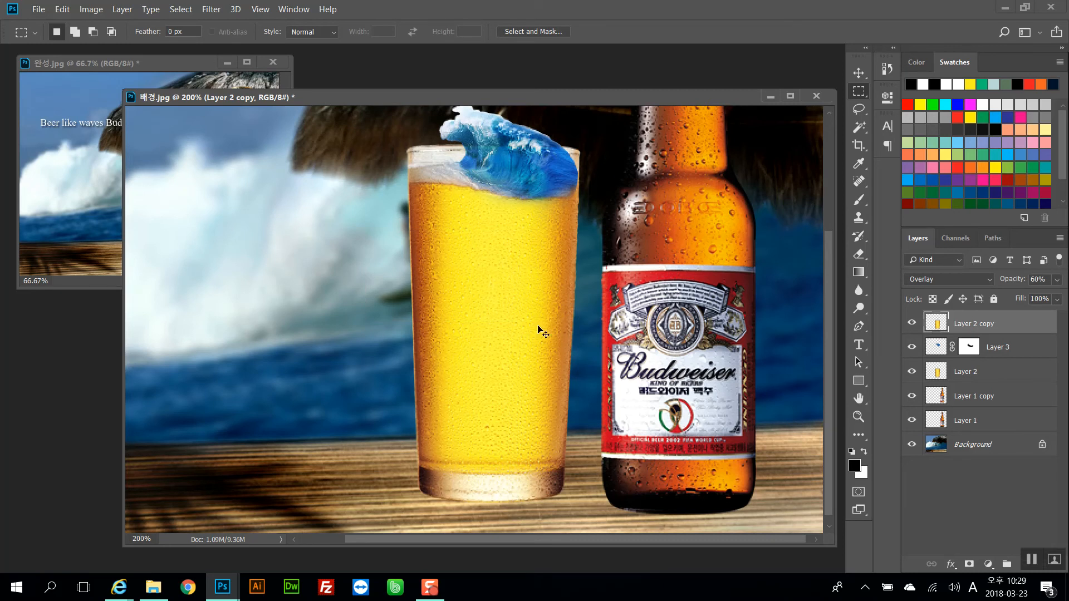
{"action": "key", "text": "ctrl+j"}
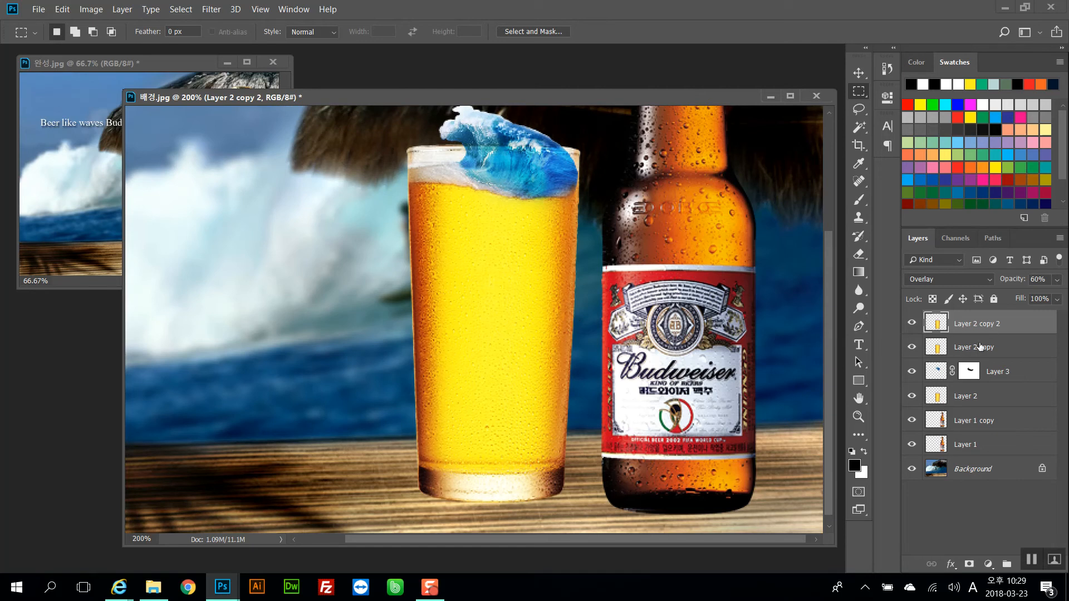
Set the new glass layer's blend mode to Multiply and its opacity to 30%
{"action": "left_click", "coordinate": [938, 279]}
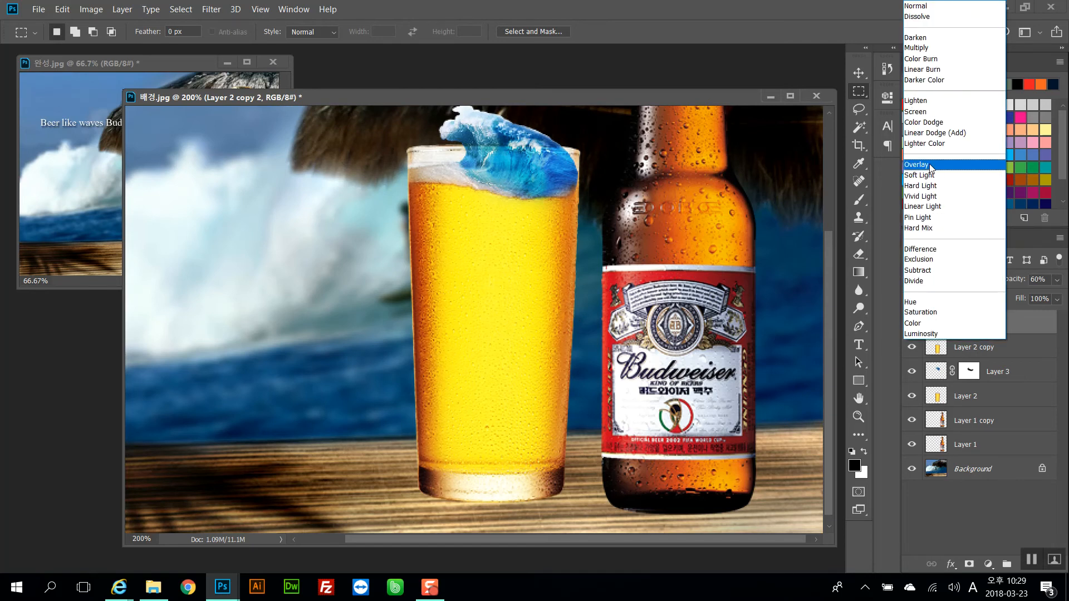
{"action": "left_click", "coordinate": [938, 48]}
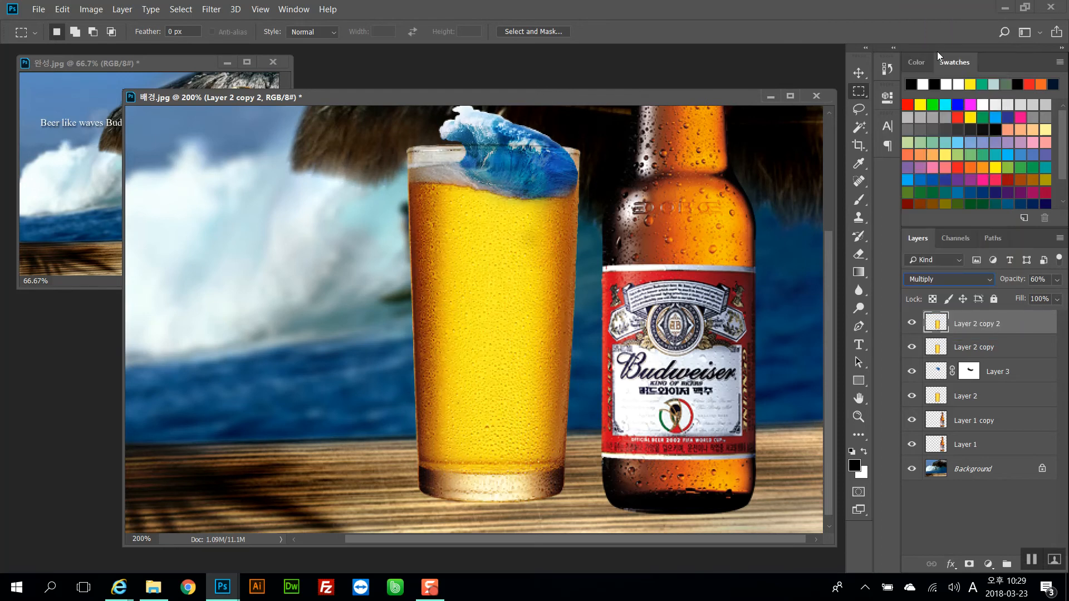
{"action": "left_click_drag", "start_coordinate": [1012, 283], "coordinate": [986, 280]}
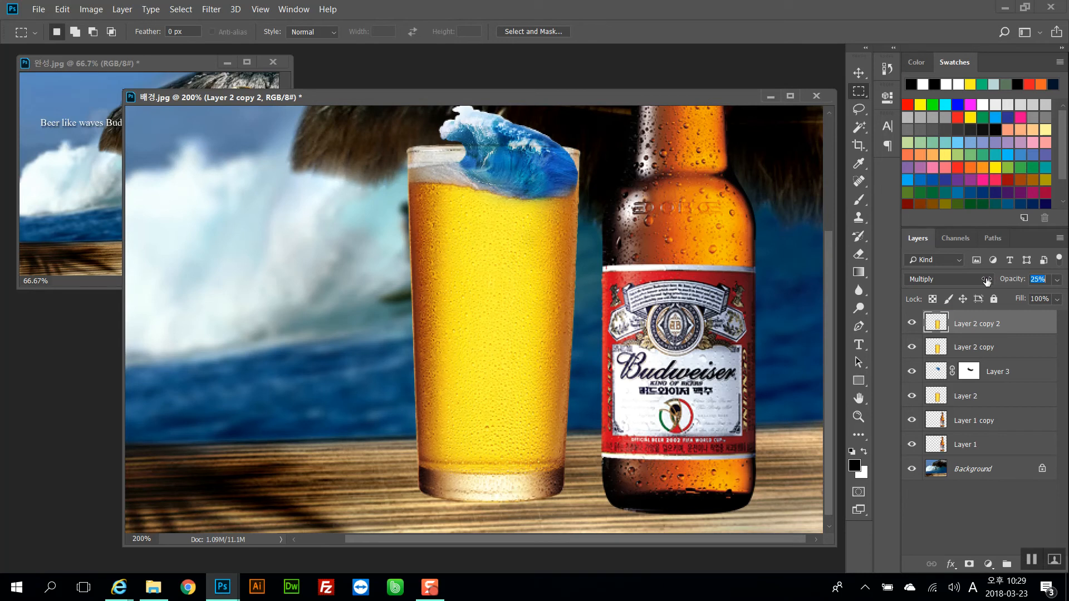
{"action": "left_click_drag", "start_coordinate": [985, 282], "coordinate": [992, 281]}
{"action": "left_click_drag", "start_coordinate": [987, 281], "coordinate": [986, 281]}
{"action": "type", "text": "30"}
Zoom and pan around the glass and wave to inspect the blended result
{"action": "scroll", "coordinate": [659, 237], "scroll_direction": "up", "scroll_amount": 1}
{"action": "left_click_drag", "start_coordinate": [629, 198], "coordinate": [571, 153]}
{"action": "scroll", "coordinate": [576, 160], "scroll_direction": "down", "scroll_amount": 3}
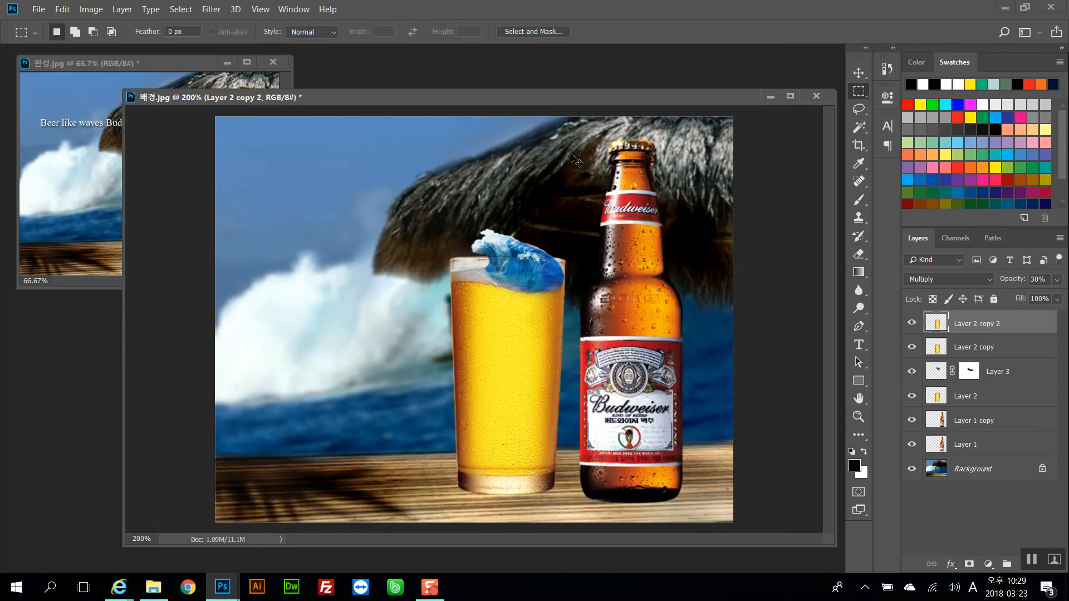
{"action": "scroll", "coordinate": [576, 161], "scroll_direction": "up", "scroll_amount": 3}
{"action": "scroll", "coordinate": [576, 160], "scroll_direction": "down", "scroll_amount": 4}
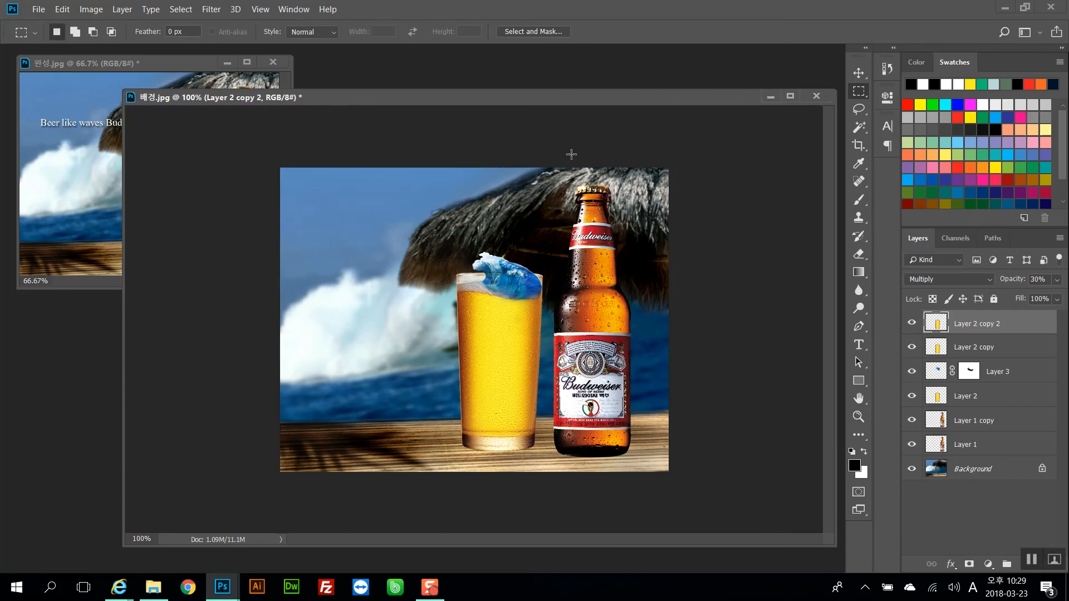
{"action": "key", "text": "ctrl+plus"}
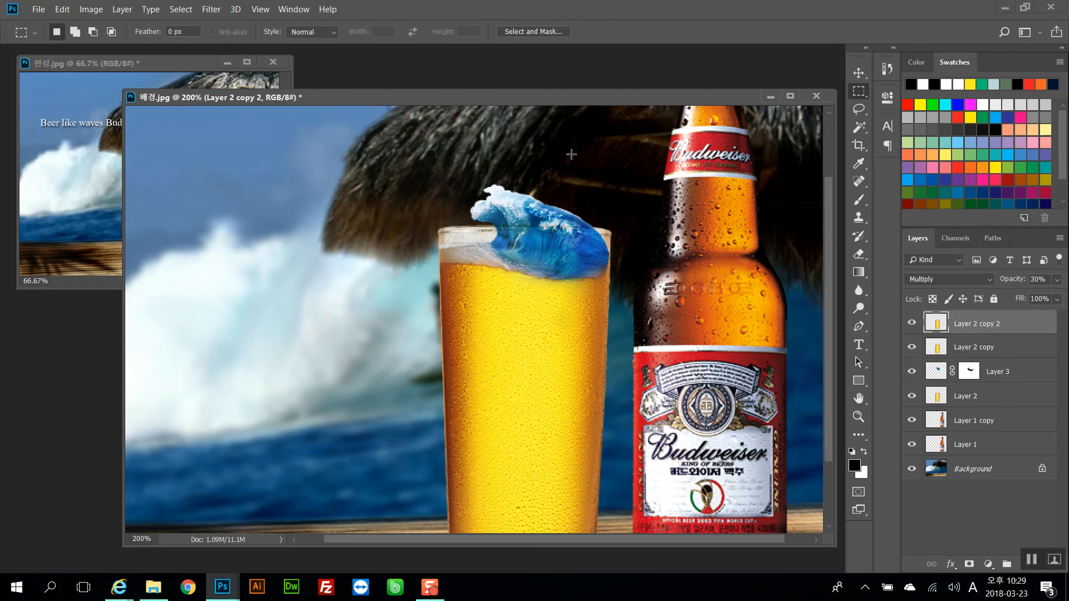
{"action": "left_click_drag", "start_coordinate": [593, 161], "coordinate": [577, 161]}
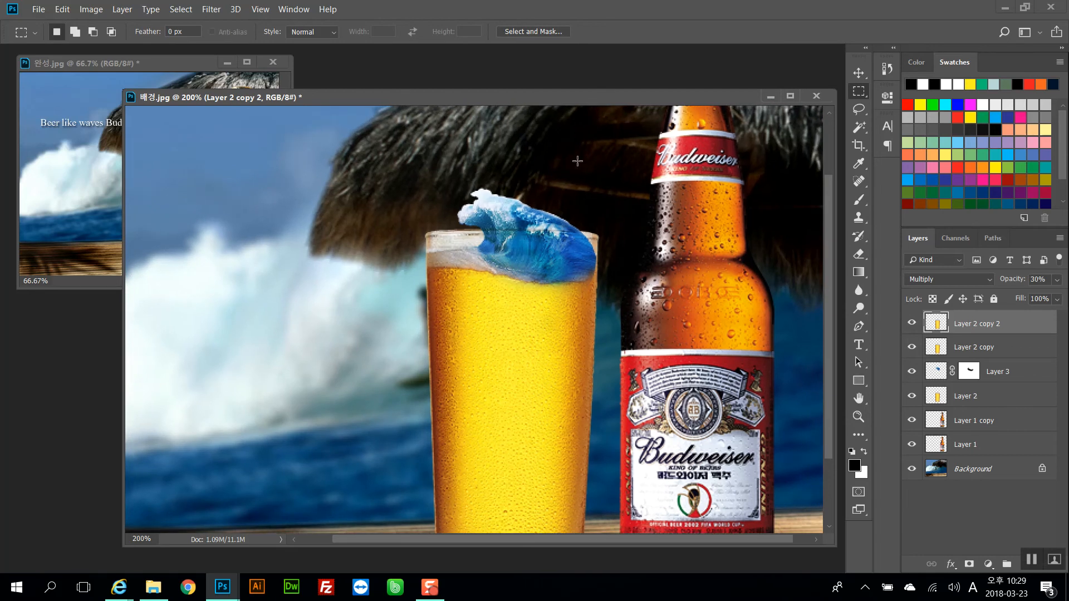
{"action": "key", "text": "ctrl+minus"}
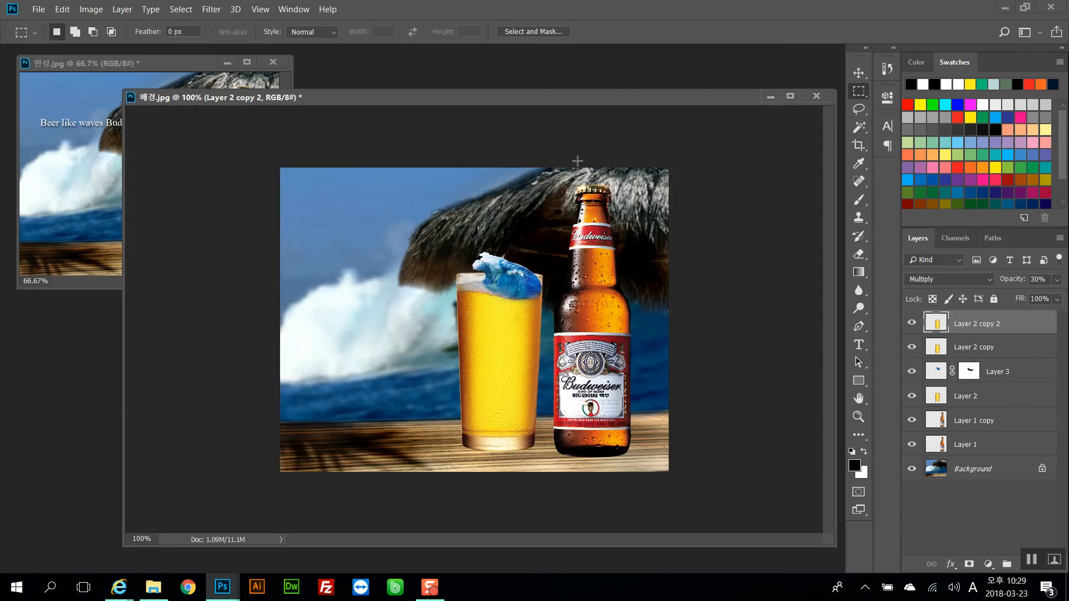
{"action": "key", "text": "ctrl+plus"}
{"action": "mouse_move", "coordinate": [598, 180]}
{"action": "left_mouse_down"}
{"action": "mouse_move", "coordinate": [584, 152]}
{"action": "mouse_move", "coordinate": [580, 182]}
{"action": "left_mouse_up"}
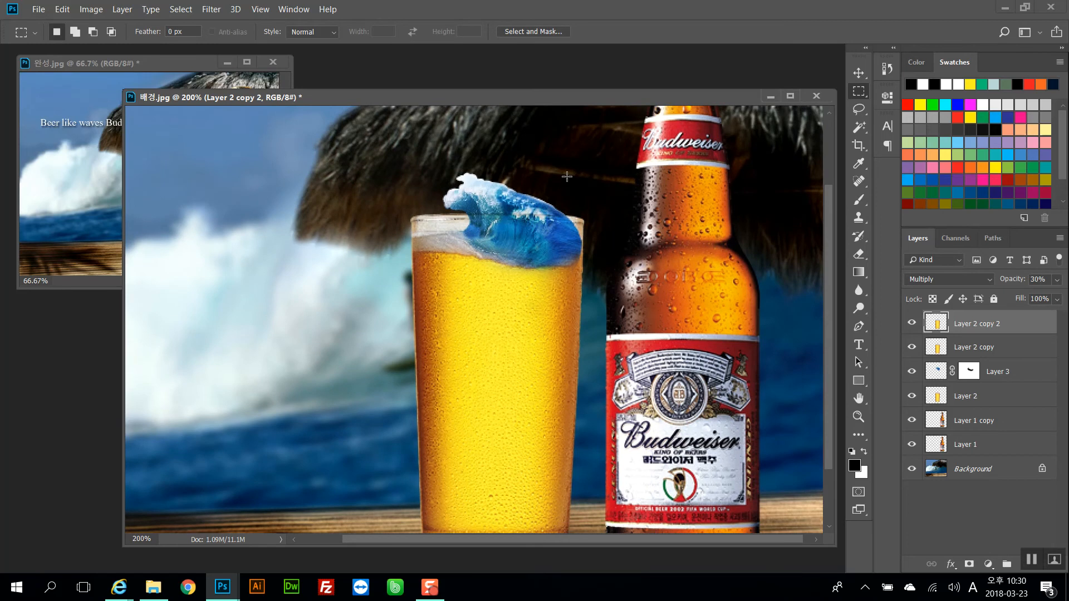
{"action": "left_click_drag", "start_coordinate": [553, 180], "coordinate": [511, 323]}
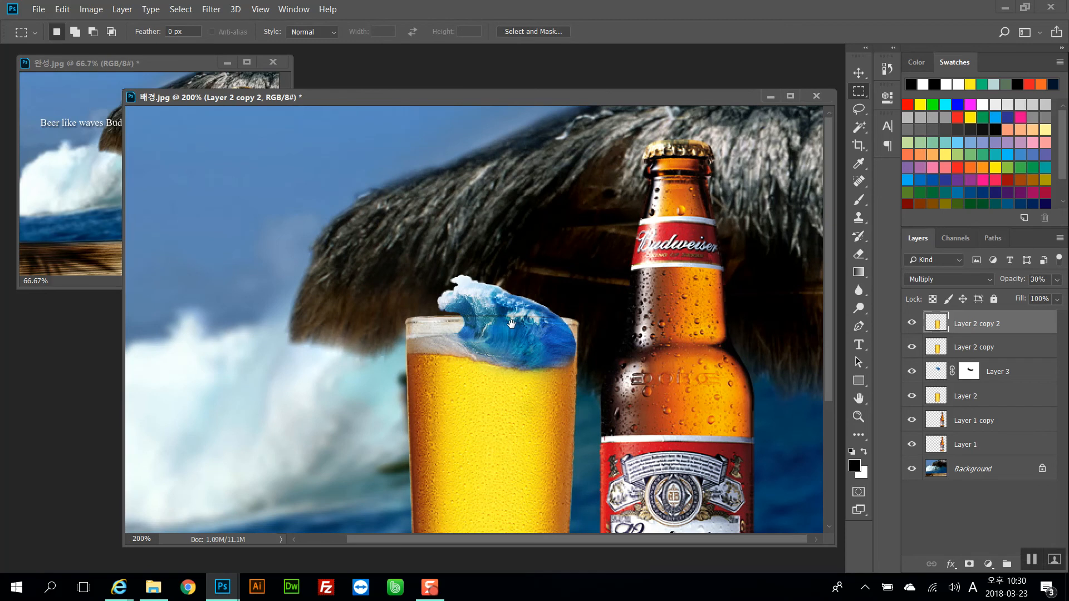
{"action": "left_click_drag", "start_coordinate": [511, 295], "coordinate": [530, 228]}
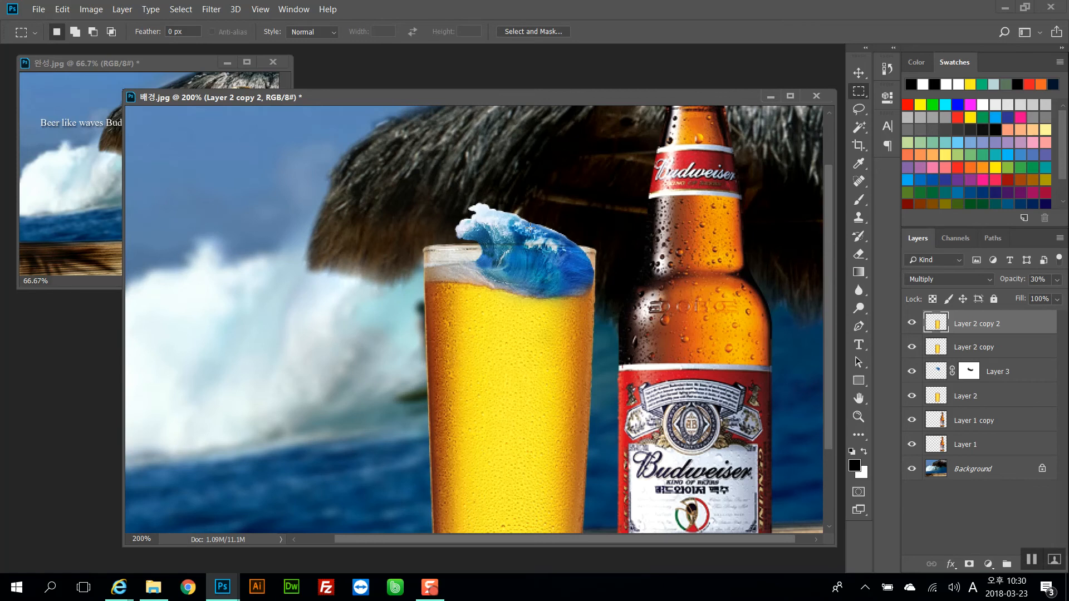
{"action": "key", "text": "ctrl+minus"}
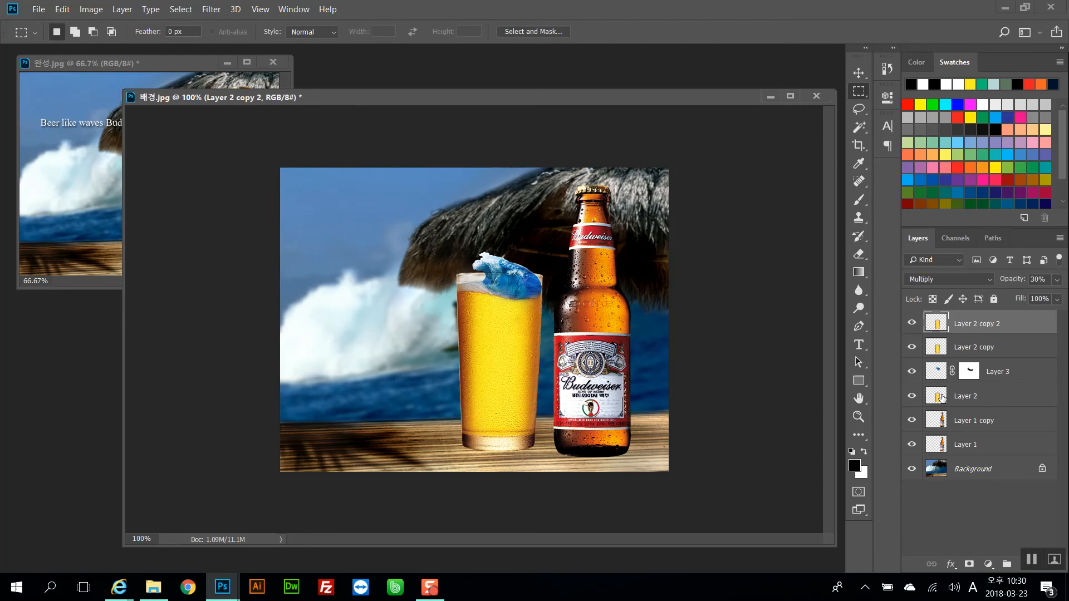
Zoom in on the glass and select the wave layer, Layer 3
{"action": "left_click_drag", "start_coordinate": [452, 316], "coordinate": [604, 346]}
{"action": "left_click", "coordinate": [571, 257]}
{"action": "key", "text": "ctrl+plus"}
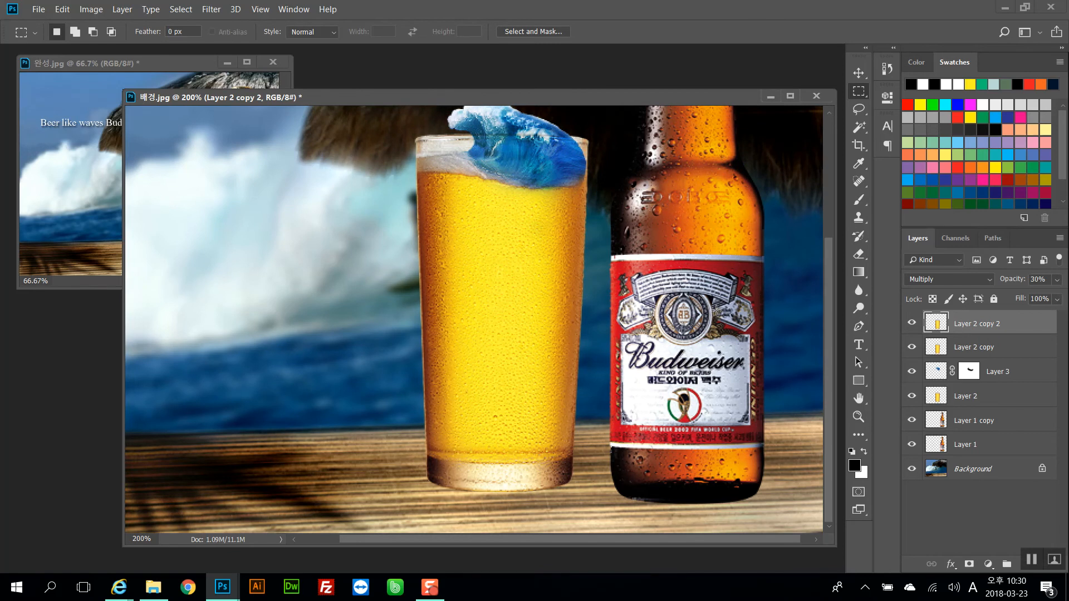
{"action": "left_click_drag", "start_coordinate": [637, 210], "coordinate": [619, 297]}
{"action": "right_click", "coordinate": [512, 211]}
{"action": "left_click", "coordinate": [534, 219]}
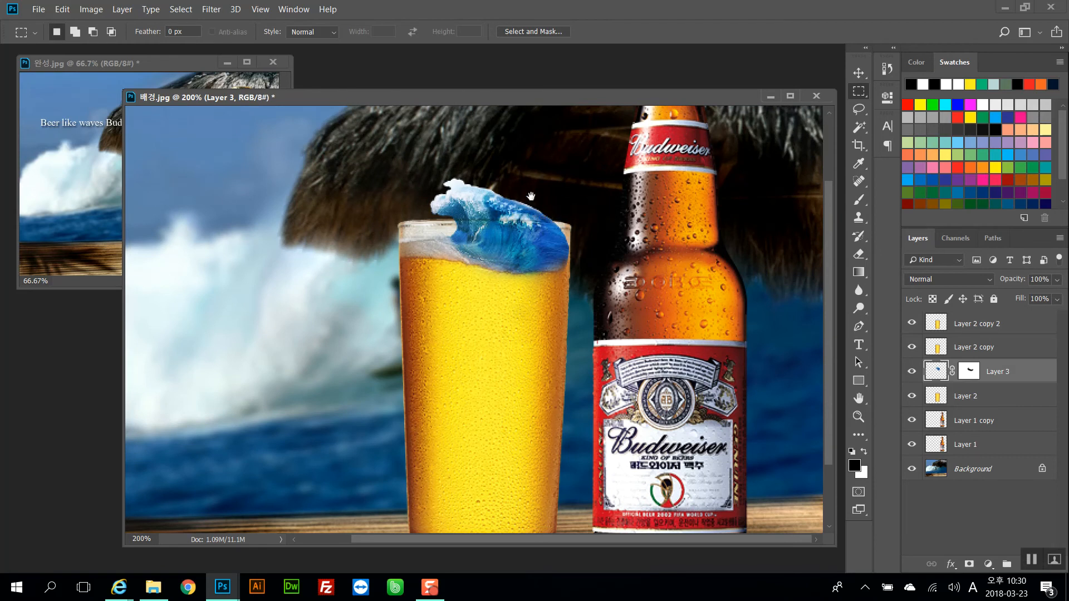
{"action": "scroll", "coordinate": [526, 207], "scroll_direction": "up", "scroll_amount": 1}
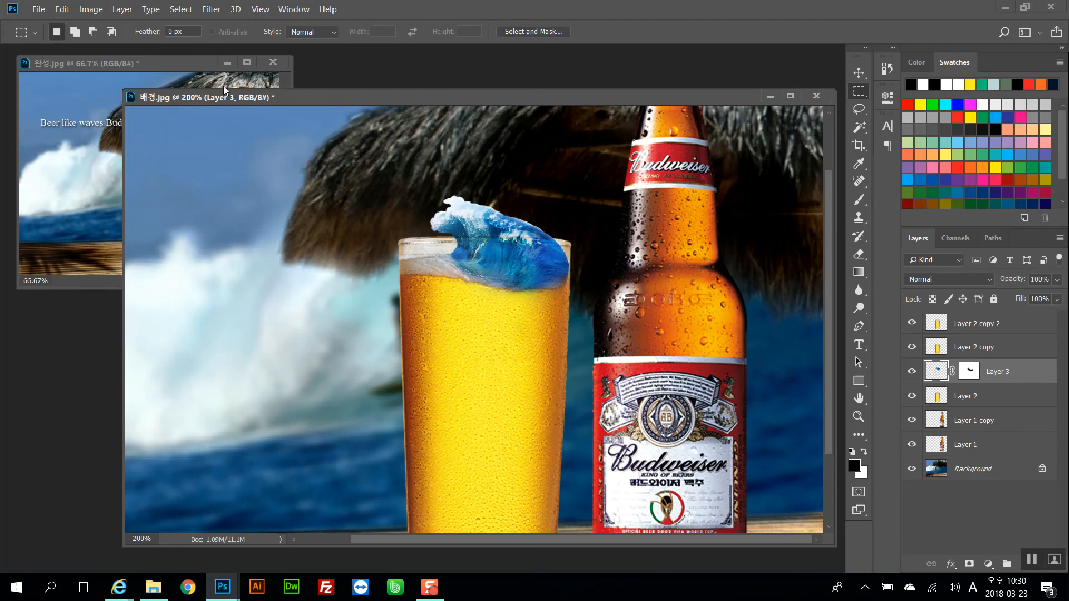
Colorize the wave with Hue/Saturation, setting hue to 53 and saturation to 50
{"action": "left_click", "coordinate": [91, 9]}
{"action": "mouse_move", "coordinate": [114, 43]}
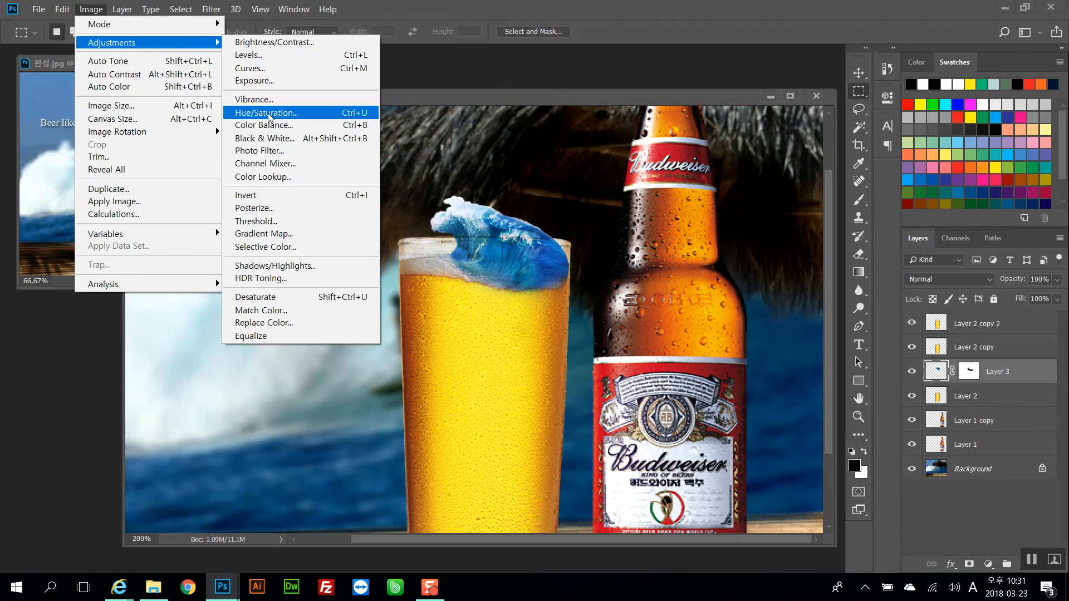
{"action": "left_click", "coordinate": [357, 115]}
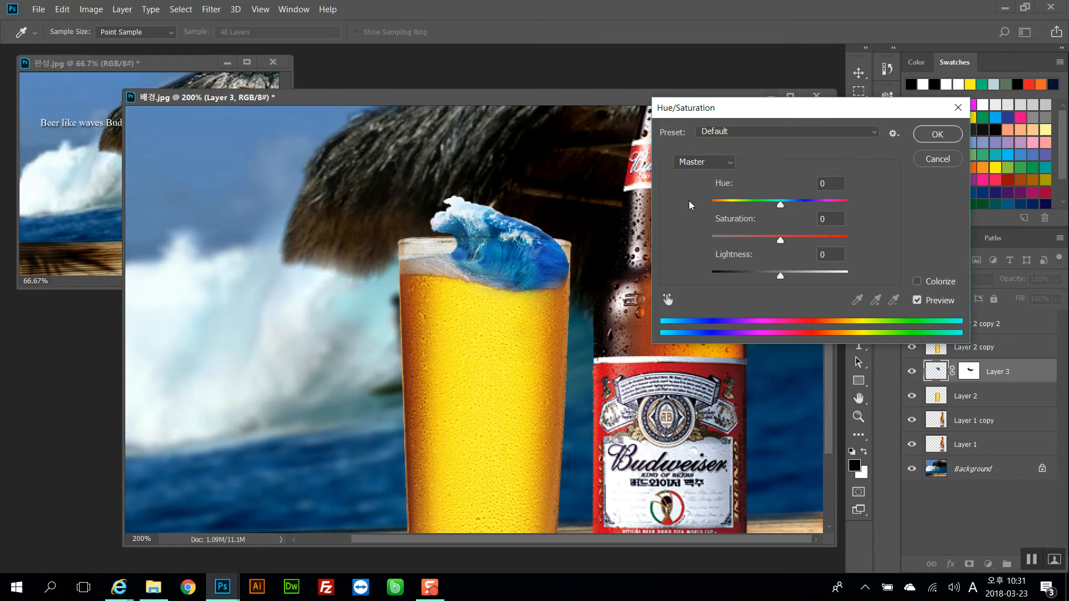
{"action": "left_click", "coordinate": [917, 282]}
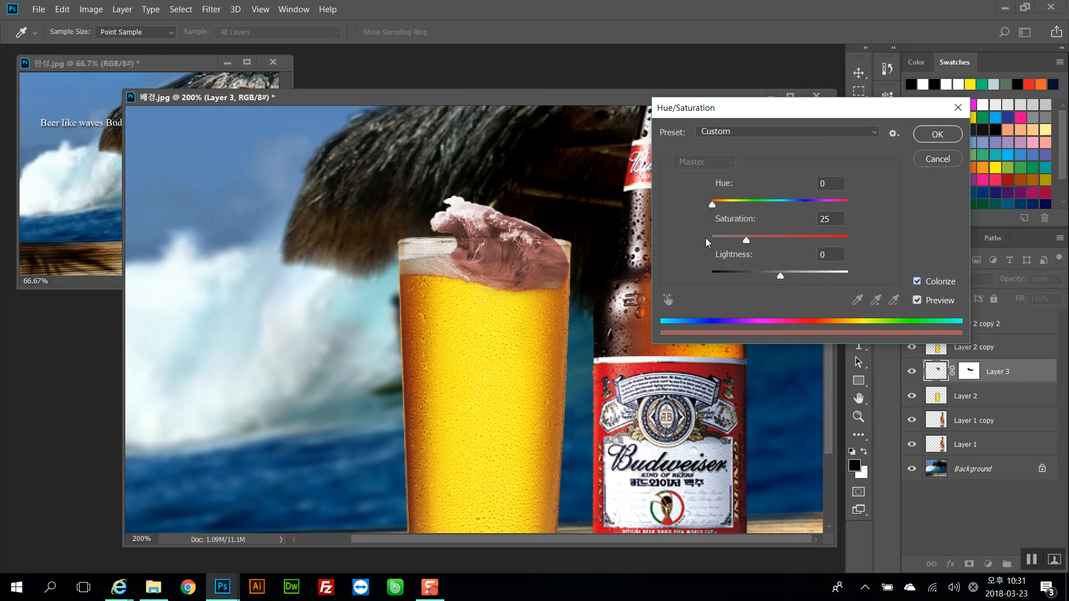
{"action": "left_click_drag", "start_coordinate": [712, 205], "coordinate": [729, 191]}
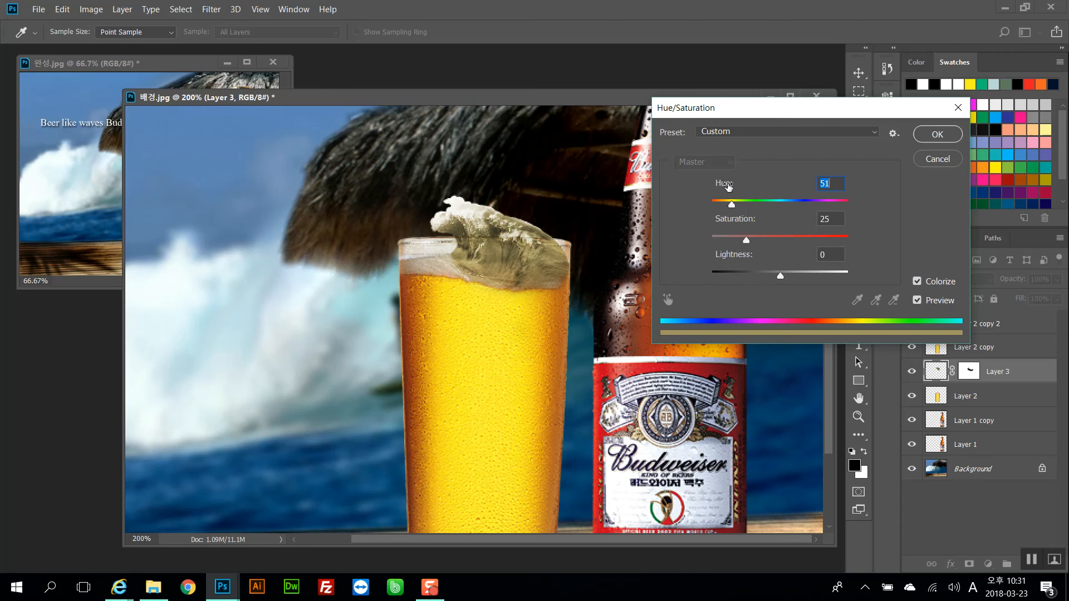
{"action": "left_click_drag", "start_coordinate": [748, 240], "coordinate": [791, 240]}
{"action": "left_click_drag", "start_coordinate": [733, 206], "coordinate": [733, 206]}
{"action": "left_click_drag", "start_coordinate": [791, 239], "coordinate": [783, 238]}
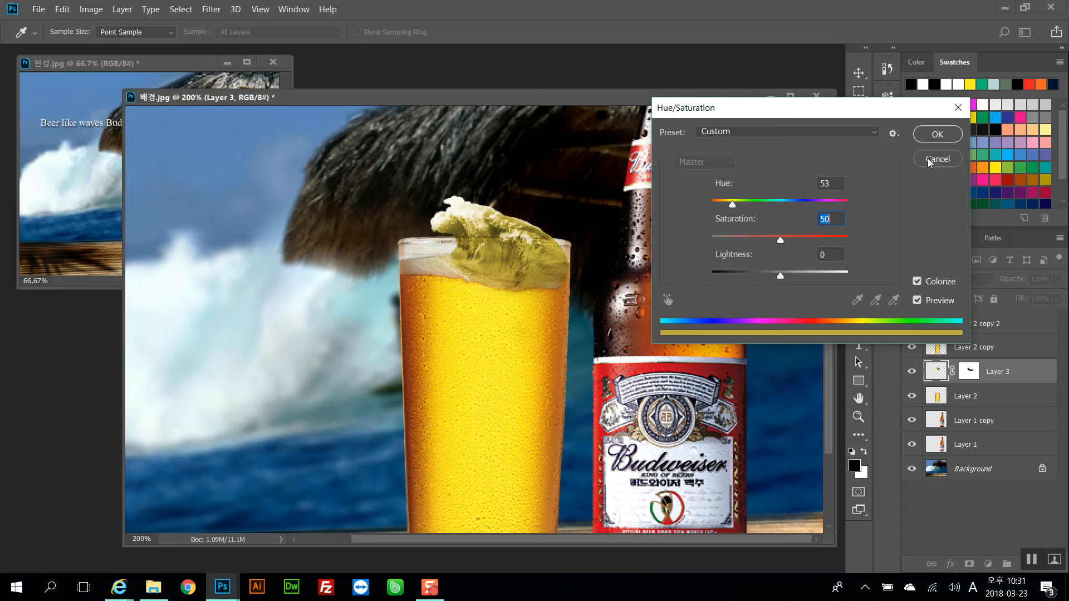
{"action": "left_click", "coordinate": [935, 143]}
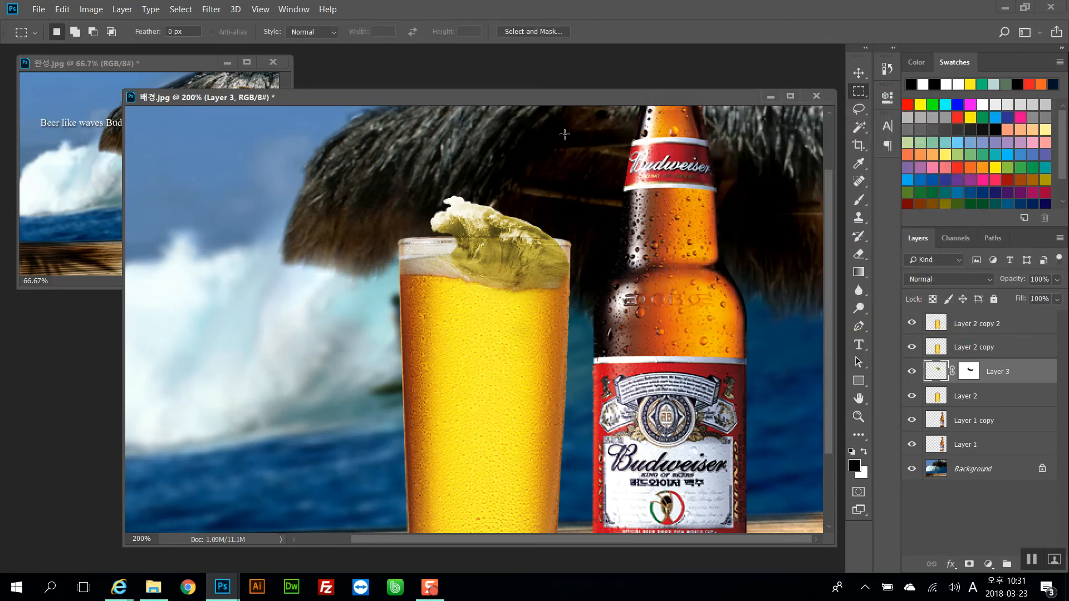
Apply Color Balance to the wave: midtones +22, -35, -72, adjust highlights, and shadows +11, -9, +16
{"action": "left_click_drag", "start_coordinate": [497, 280], "coordinate": [510, 244]}
{"action": "left_click", "coordinate": [82, 11]}
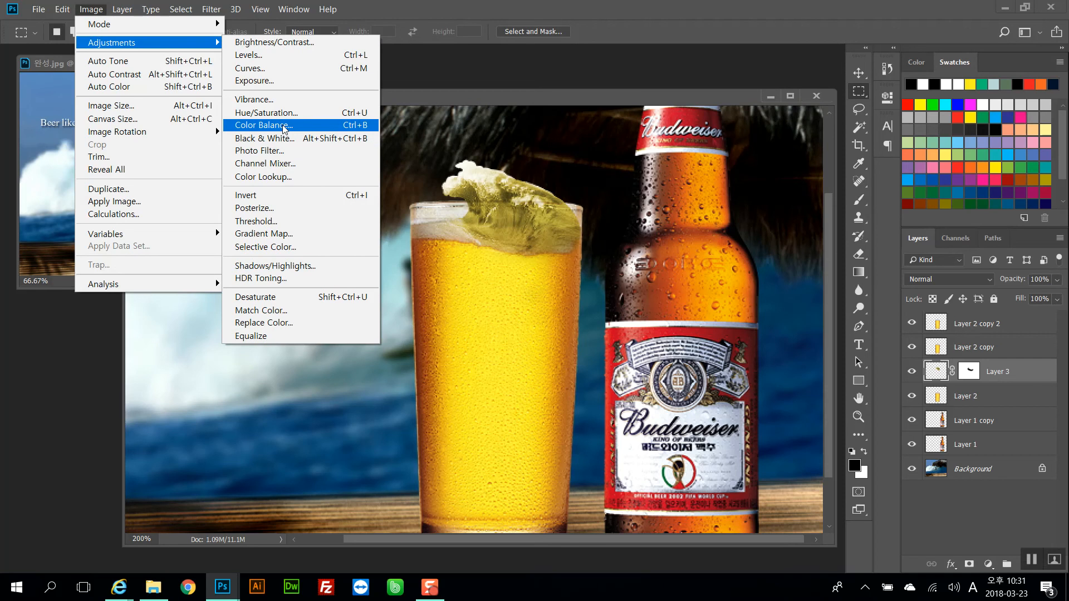
{"action": "left_click", "coordinate": [264, 125]}
{"action": "left_click_drag", "start_coordinate": [743, 89], "coordinate": [641, 65]}
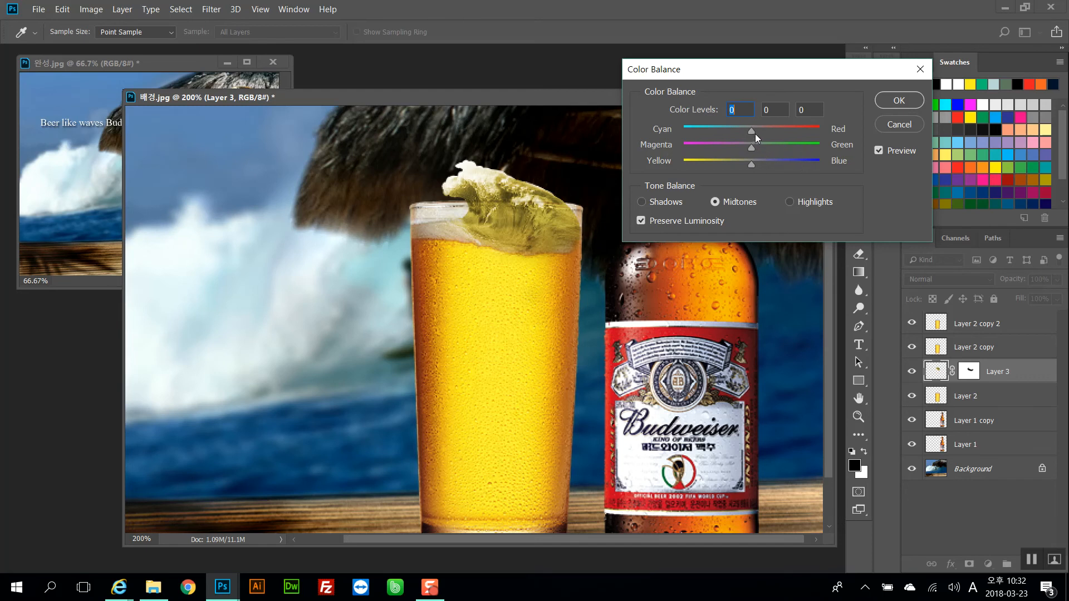
{"action": "left_click_drag", "start_coordinate": [767, 70], "coordinate": [883, 104]}
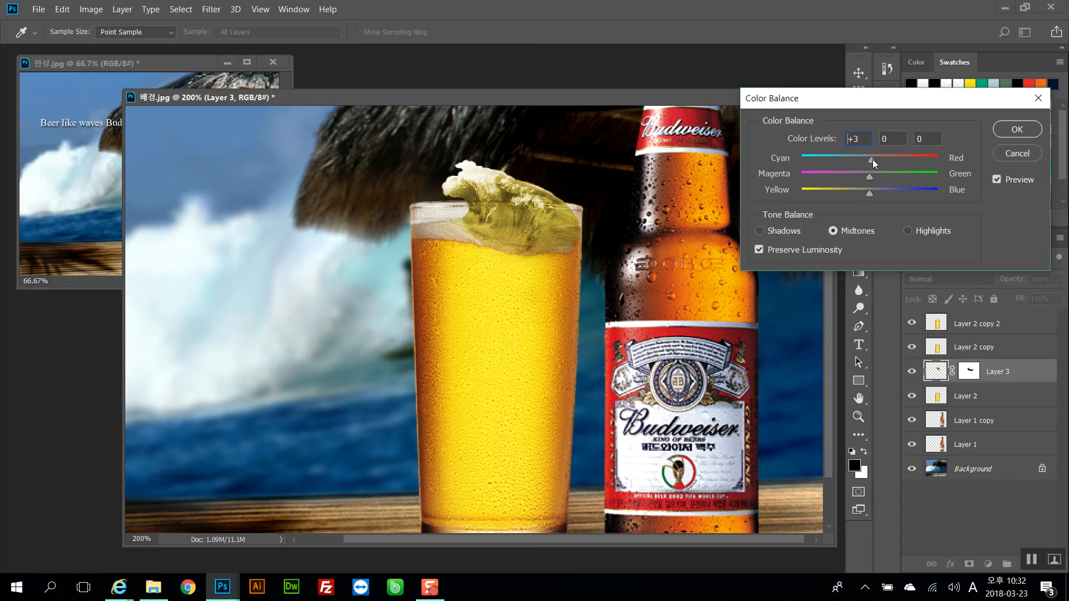
{"action": "mouse_move", "coordinate": [866, 157]}
{"action": "left_mouse_down"}
{"action": "mouse_move", "coordinate": [902, 159]}
{"action": "mouse_move", "coordinate": [885, 159]}
{"action": "left_mouse_up"}
{"action": "left_click_drag", "start_coordinate": [860, 173], "coordinate": [846, 170]}
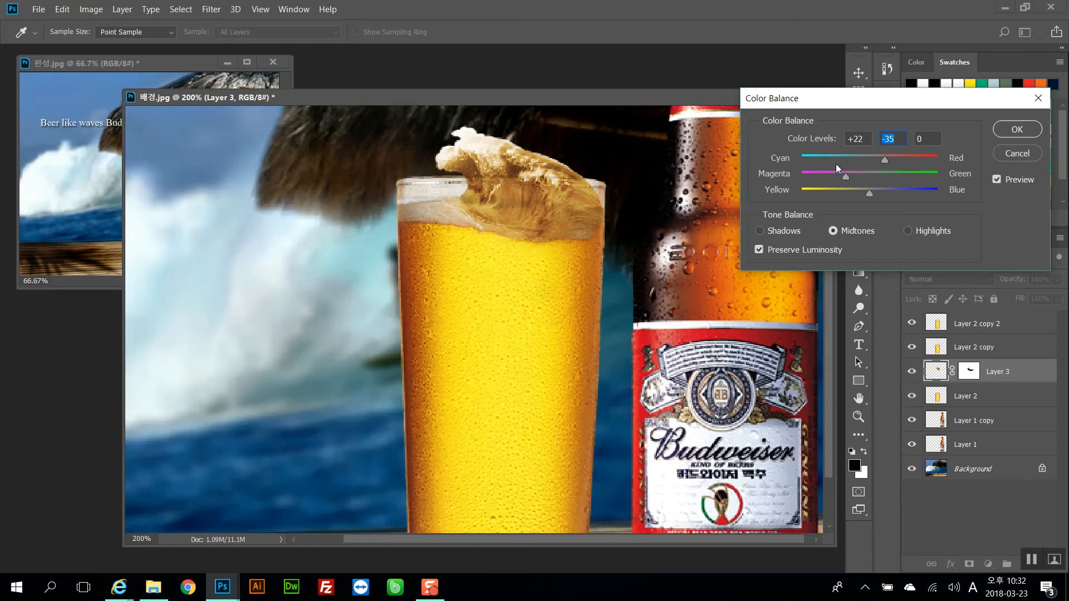
{"action": "key", "text": "ctrl+plus"}
{"action": "left_click_drag", "start_coordinate": [866, 193], "coordinate": [819, 193]}
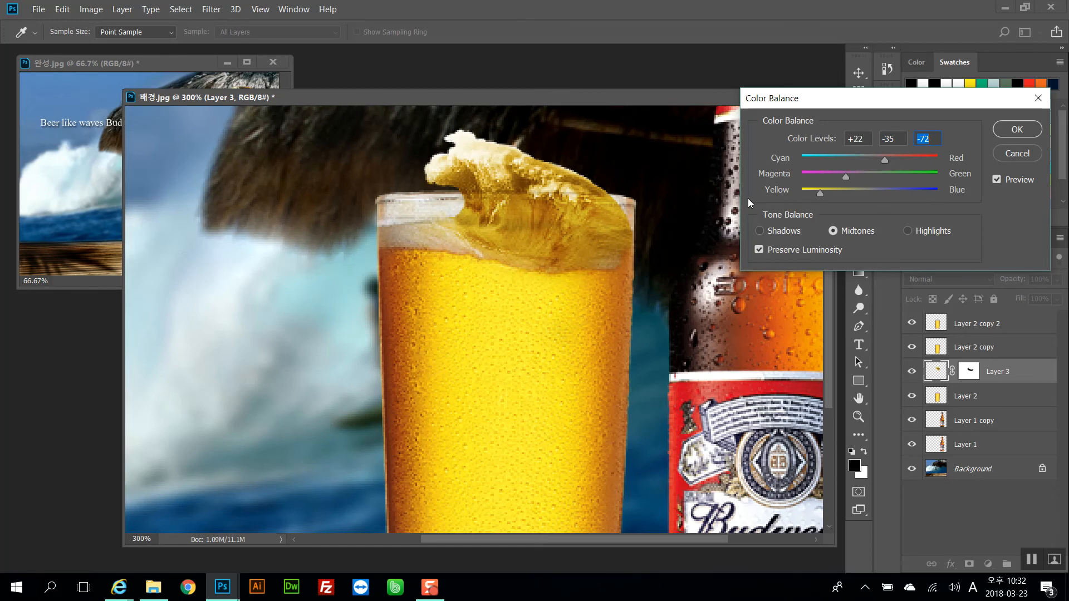
{"action": "left_click_drag", "start_coordinate": [559, 243], "coordinate": [516, 247]}
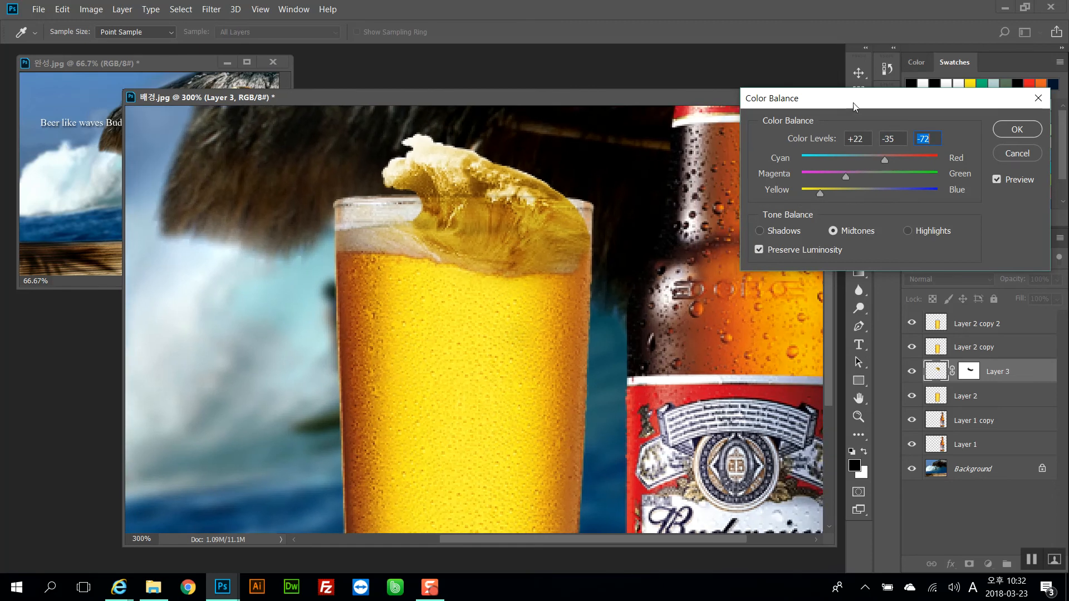
{"action": "mouse_move", "coordinate": [884, 160]}
{"action": "left_mouse_down"}
{"action": "mouse_move", "coordinate": [865, 159]}
{"action": "mouse_move", "coordinate": [896, 159]}
{"action": "mouse_move", "coordinate": [883, 159]}
{"action": "left_mouse_up"}
{"action": "left_click", "coordinate": [908, 230]}
{"action": "mouse_move", "coordinate": [871, 159]}
{"action": "left_mouse_down"}
{"action": "mouse_move", "coordinate": [894, 159]}
{"action": "mouse_move", "coordinate": [865, 159]}
{"action": "mouse_move", "coordinate": [903, 176]}
{"action": "mouse_move", "coordinate": [878, 175]}
{"action": "left_mouse_up"}
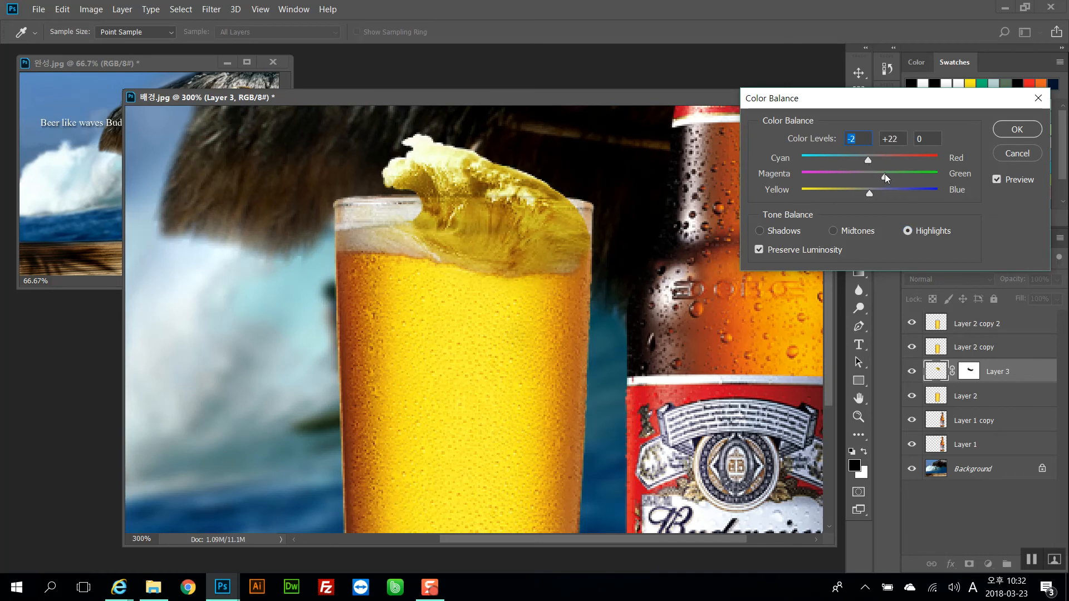
{"action": "mouse_move", "coordinate": [868, 193]}
{"action": "left_mouse_down"}
{"action": "mouse_move", "coordinate": [847, 192]}
{"action": "mouse_move", "coordinate": [864, 191]}
{"action": "left_mouse_up"}
{"action": "left_click", "coordinate": [793, 226]}
{"action": "left_click_drag", "start_coordinate": [870, 160], "coordinate": [883, 191]}
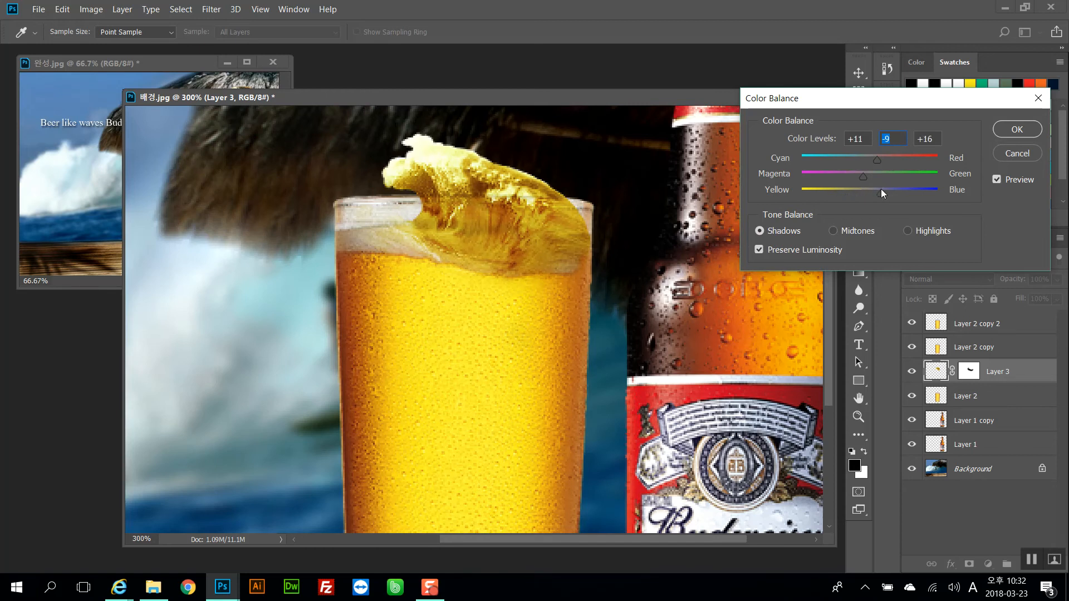
{"action": "left_click", "coordinate": [1007, 135]}
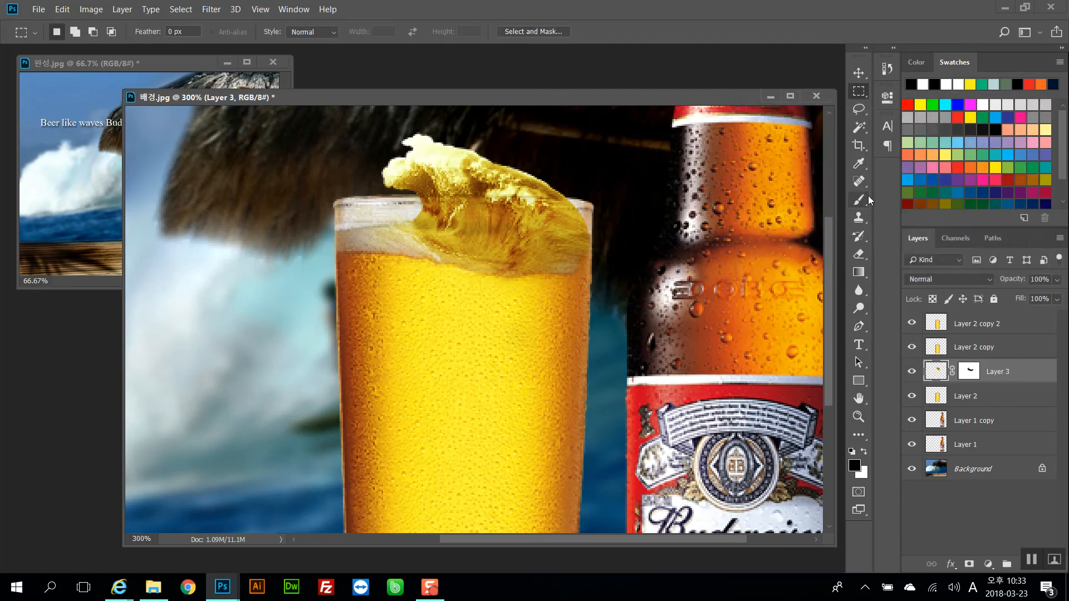
Apply another Color Balance to the wave, shifting its shadows toward red by +11
{"action": "key", "text": "ctrl+minus"}
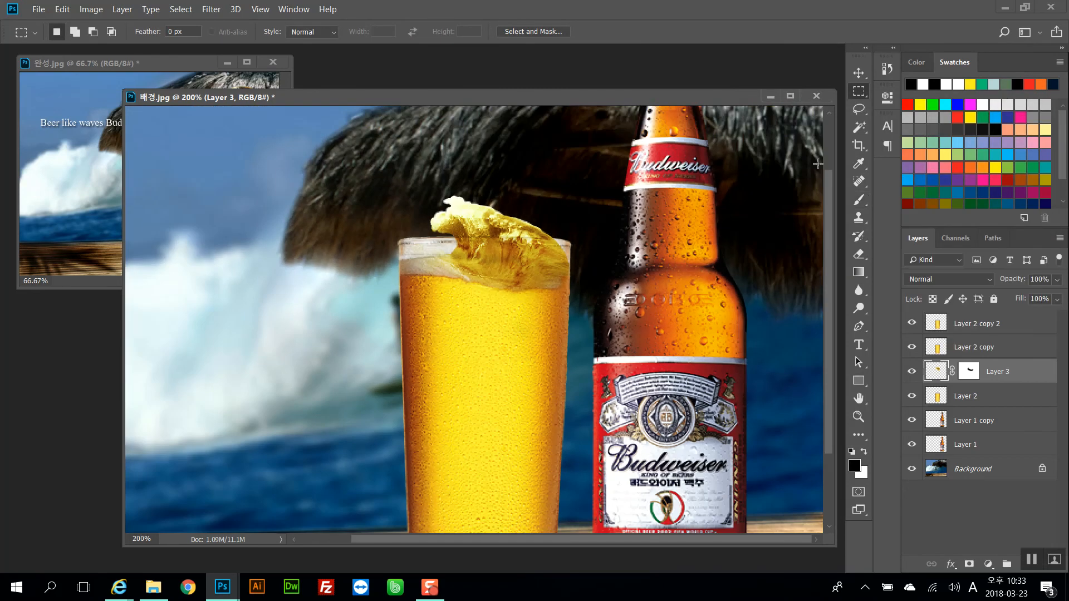
{"action": "left_click_drag", "start_coordinate": [587, 209], "coordinate": [600, 184]}
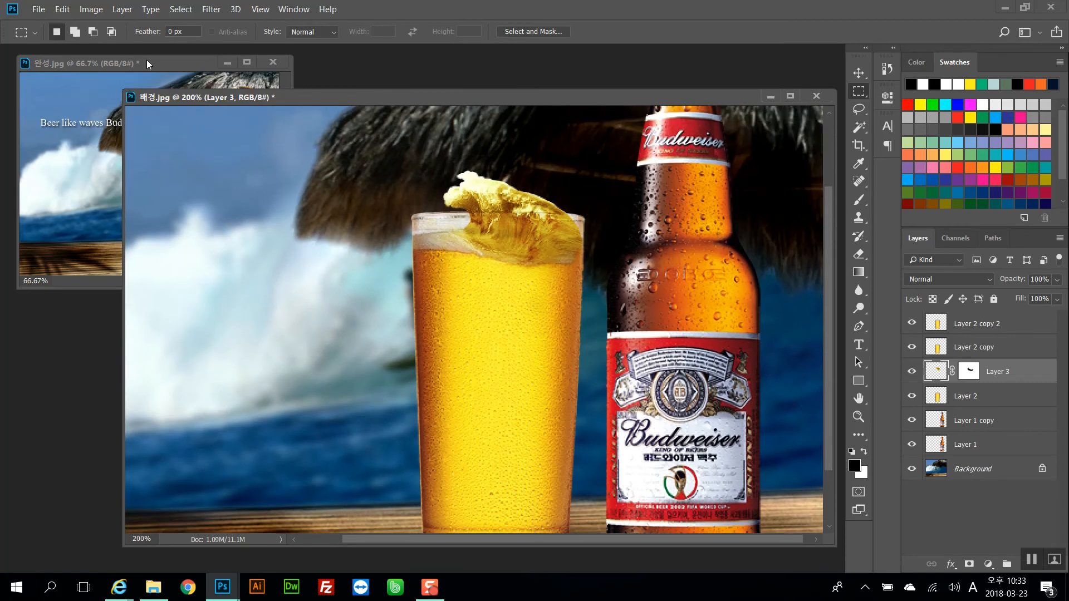
{"action": "left_click", "coordinate": [91, 9]}
{"action": "mouse_move", "coordinate": [117, 43]}
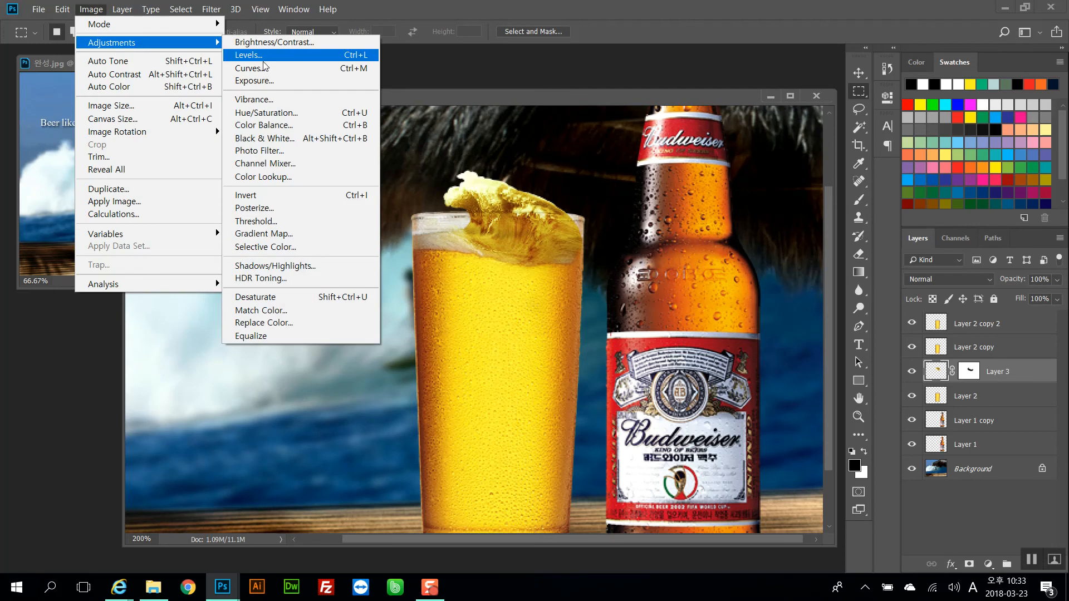
{"action": "left_click", "coordinate": [280, 124]}
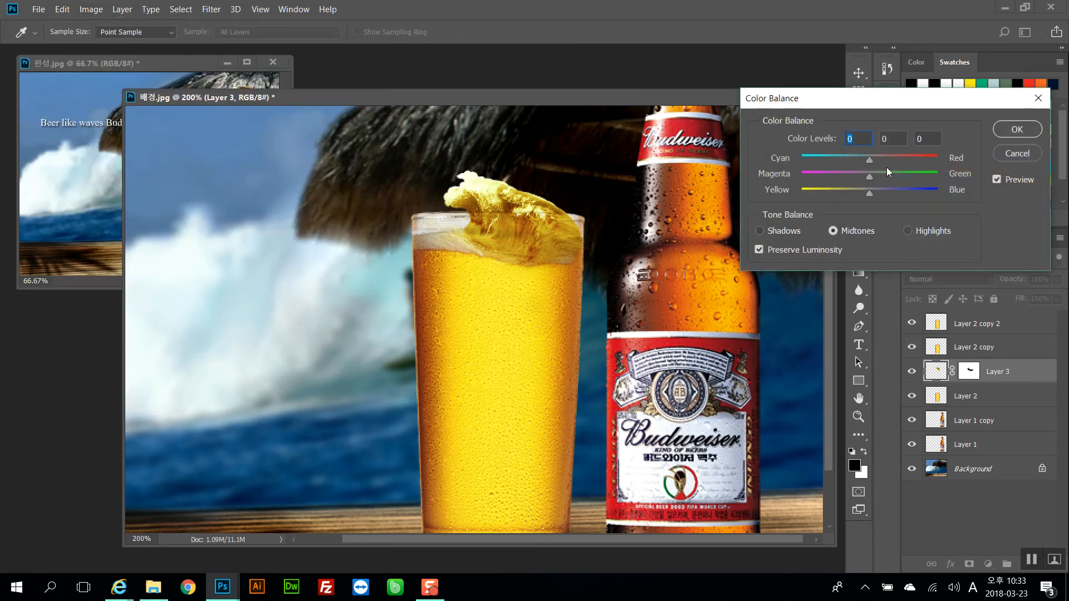
{"action": "left_click_drag", "start_coordinate": [869, 159], "coordinate": [862, 195]}
{"action": "left_click", "coordinate": [759, 230]}
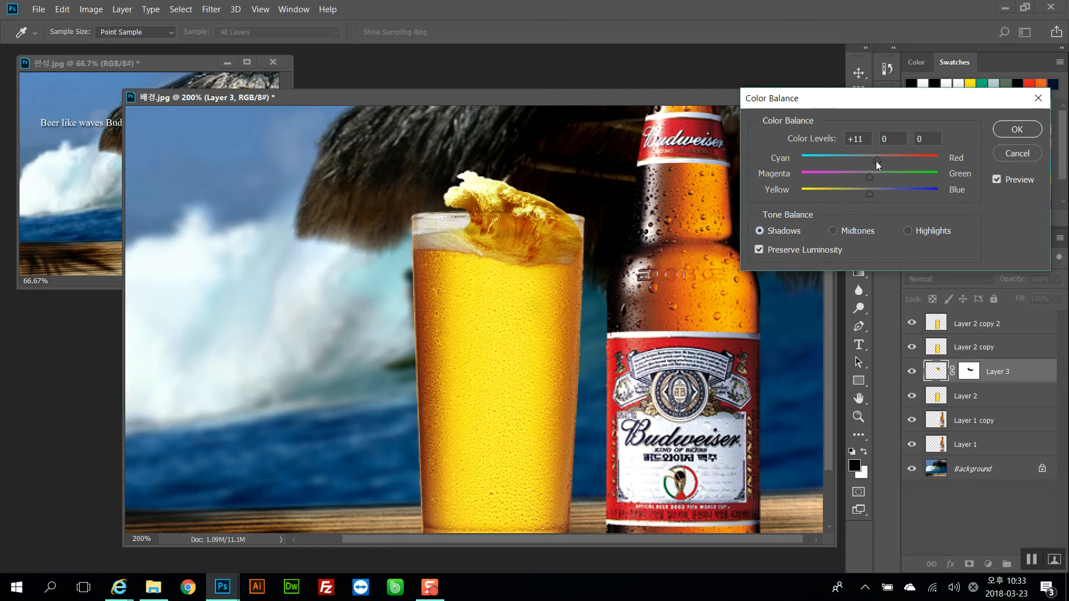
{"action": "left_click", "coordinate": [1009, 133]}
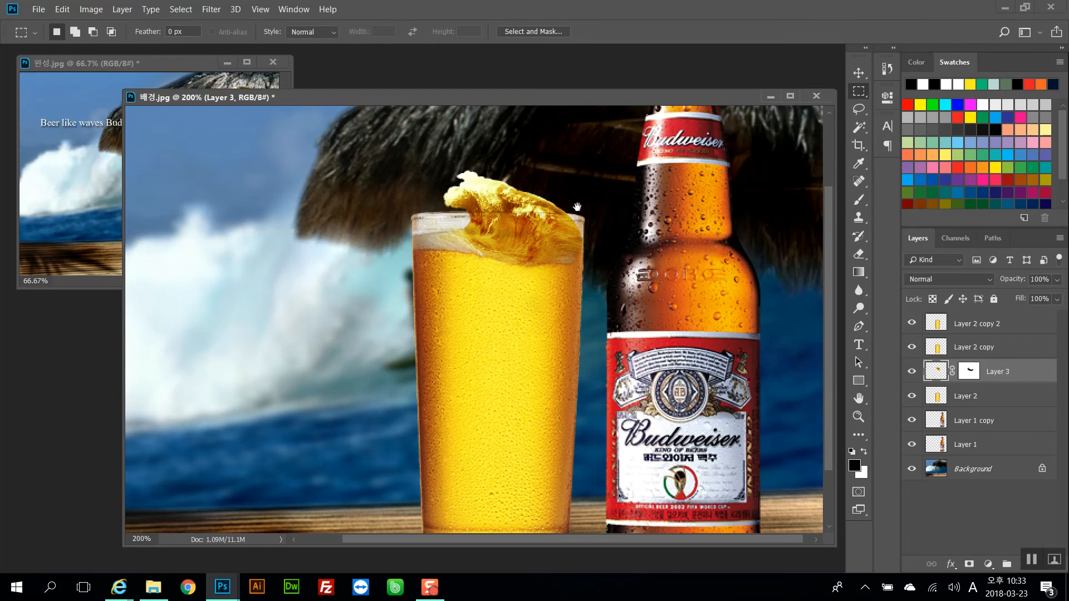
Load the wave layer's outline as a selection
{"action": "left_click_drag", "start_coordinate": [576, 222], "coordinate": [574, 185]}
{"action": "left_click", "coordinate": [970, 371]}
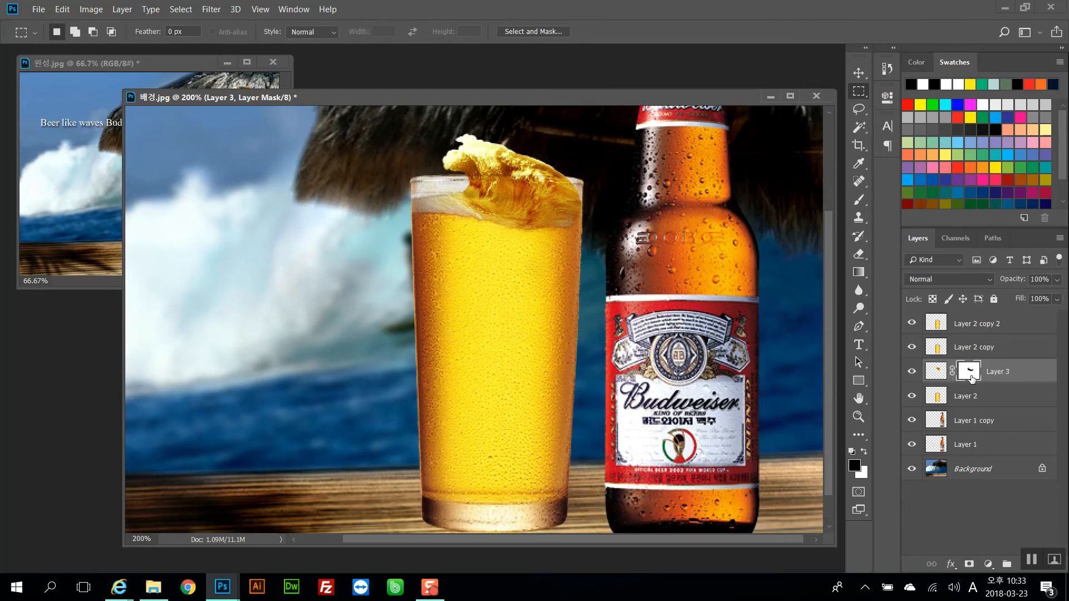
{"action": "left_click", "coordinate": [81, 181]}
{"action": "left_click", "coordinate": [580, 279]}
{"action": "left_click_drag", "start_coordinate": [489, 215], "coordinate": [487, 238]}
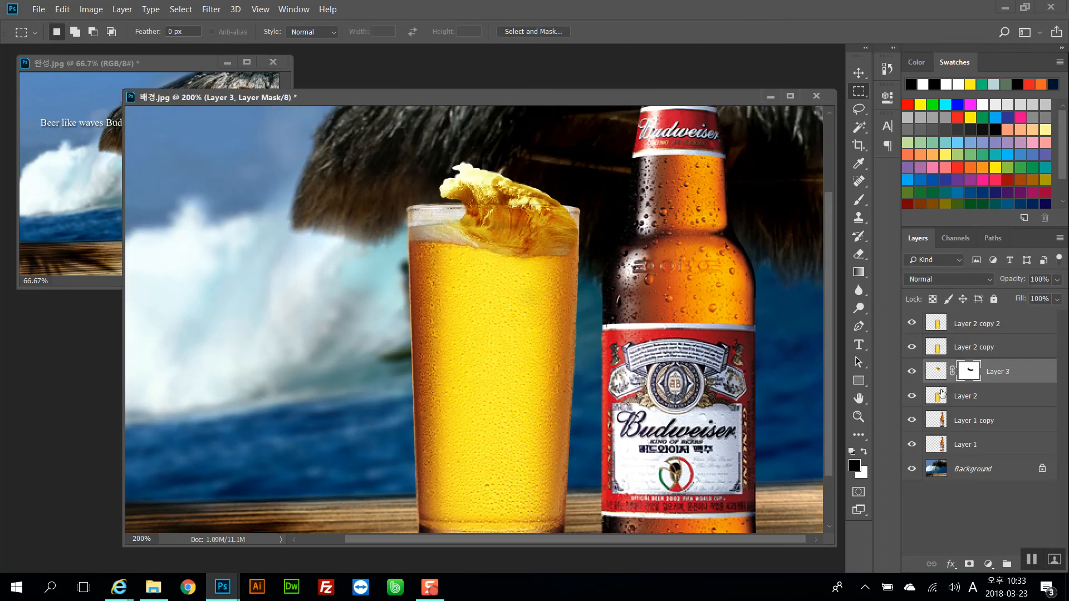
{"action": "left_click_drag", "start_coordinate": [936, 373], "coordinate": [938, 377]}
{"action": "left_click", "coordinate": [939, 377]}
{"action": "left_click", "coordinate": [938, 377], "text": "ctrl"}
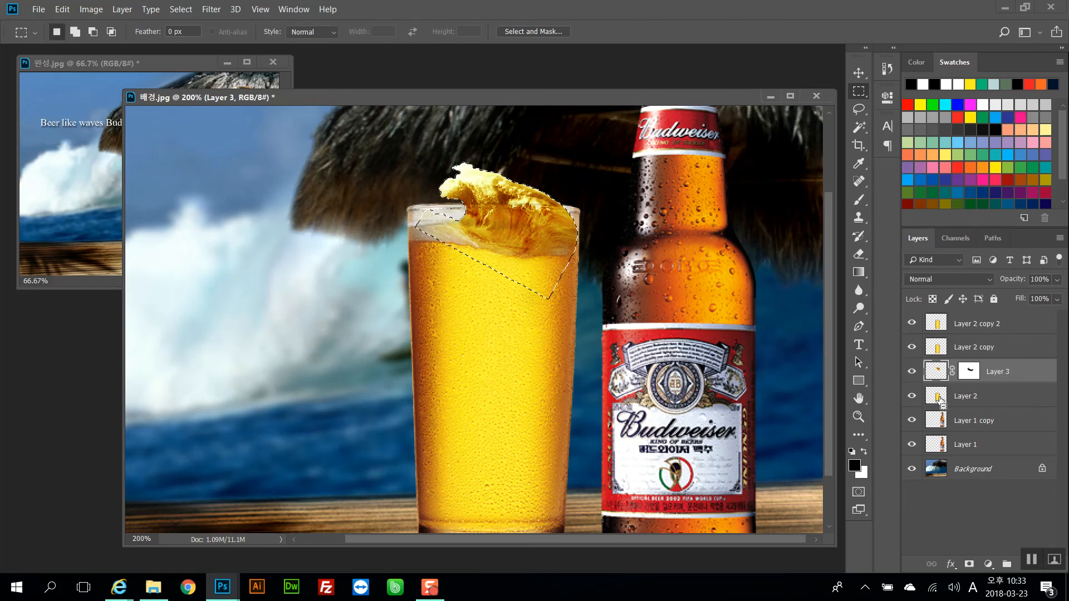
{"action": "left_click", "coordinate": [939, 400], "text": "ctrl"}
{"action": "double_click", "coordinate": [939, 400]}
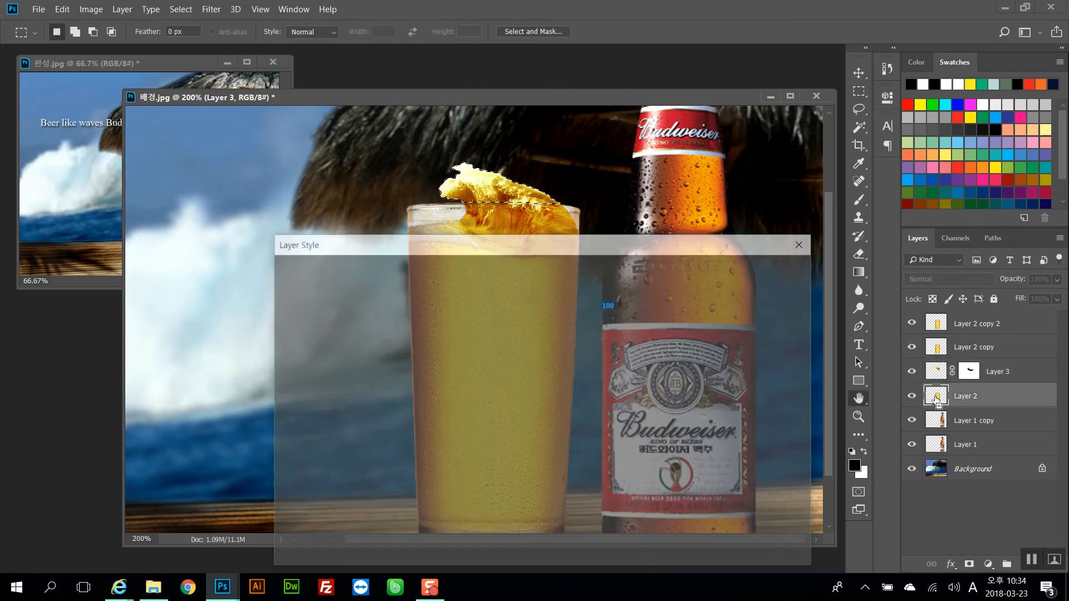
{"action": "left_click", "coordinate": [777, 299]}
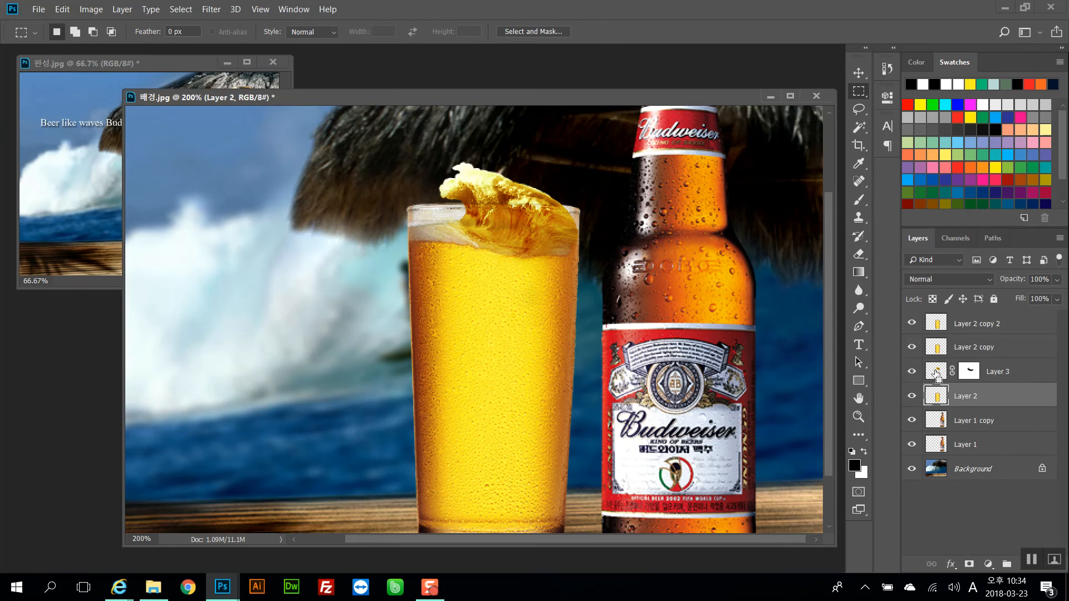
{"action": "left_click", "coordinate": [938, 372]}
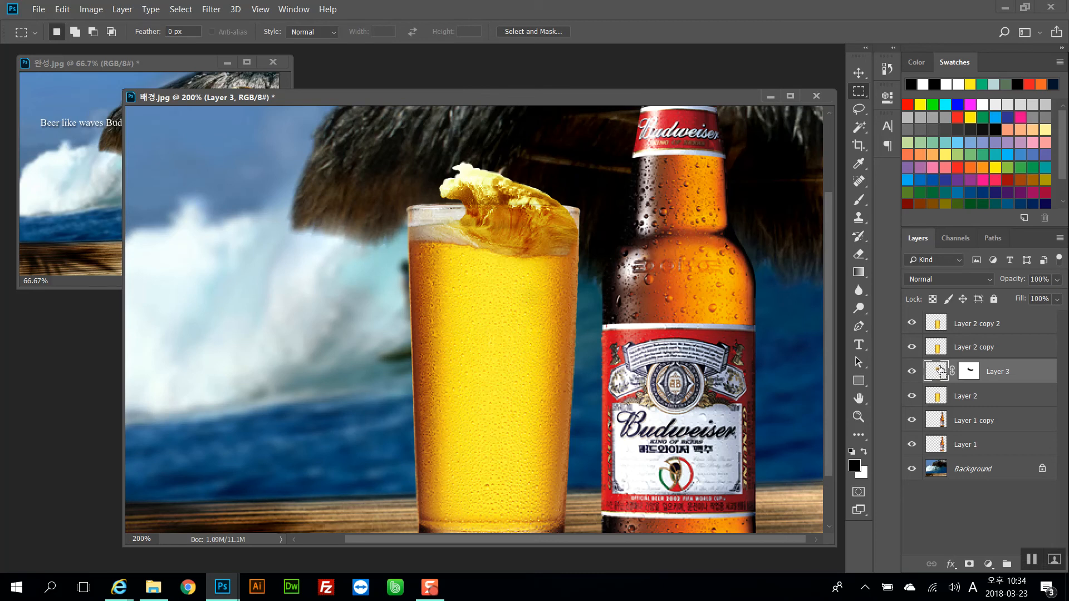
{"action": "left_click", "coordinate": [940, 372], "text": "ctrl"}
{"action": "left_click", "coordinate": [938, 396], "text": "ctrl+alt"}
Choose the Brush tool, sample the beer's yellow (#faec43) as foreground colour, and set the brush mode to Overlay
{"action": "left_click", "coordinate": [858, 201]}
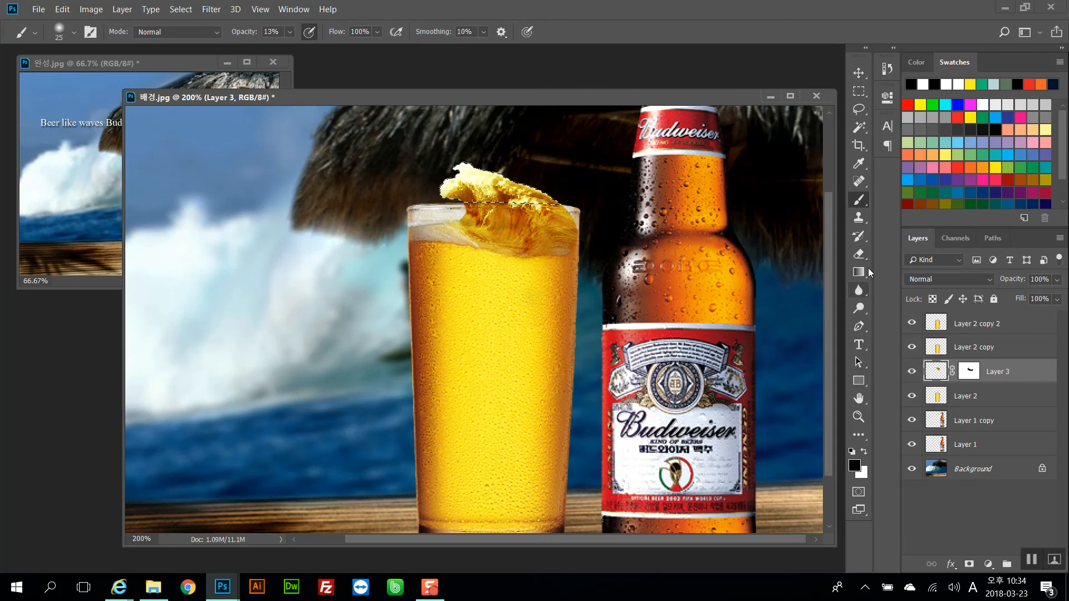
{"action": "left_click", "coordinate": [854, 466]}
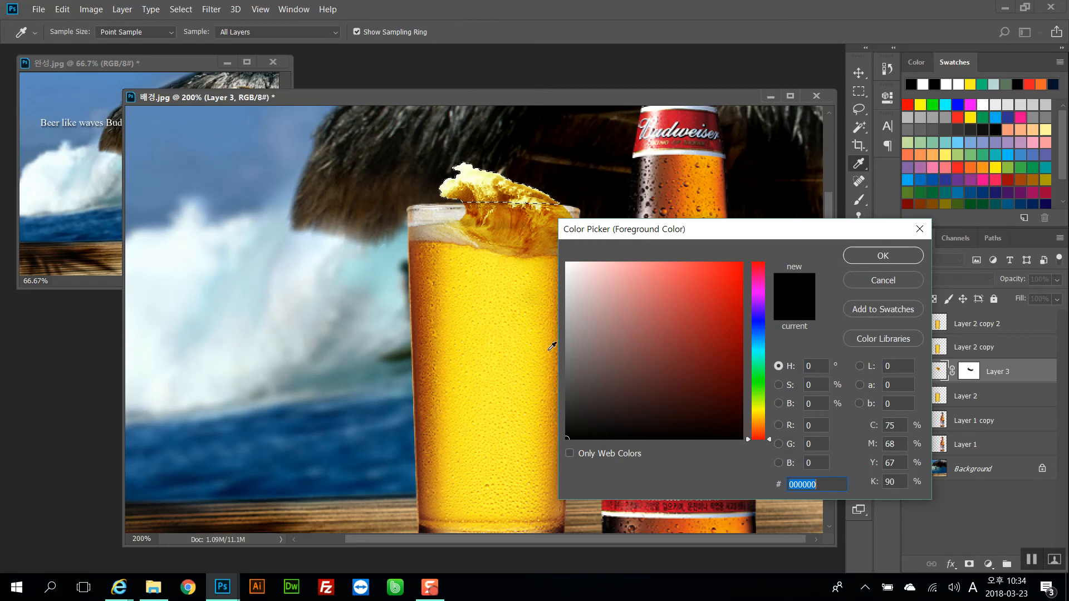
{"action": "left_click", "coordinate": [463, 298]}
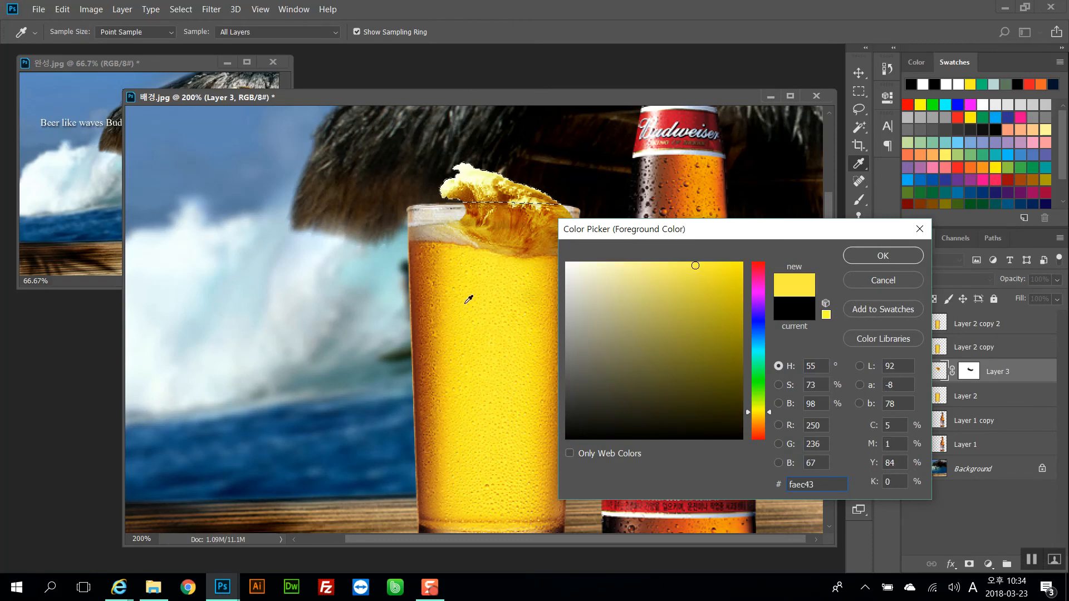
{"action": "left_click", "coordinate": [870, 255]}
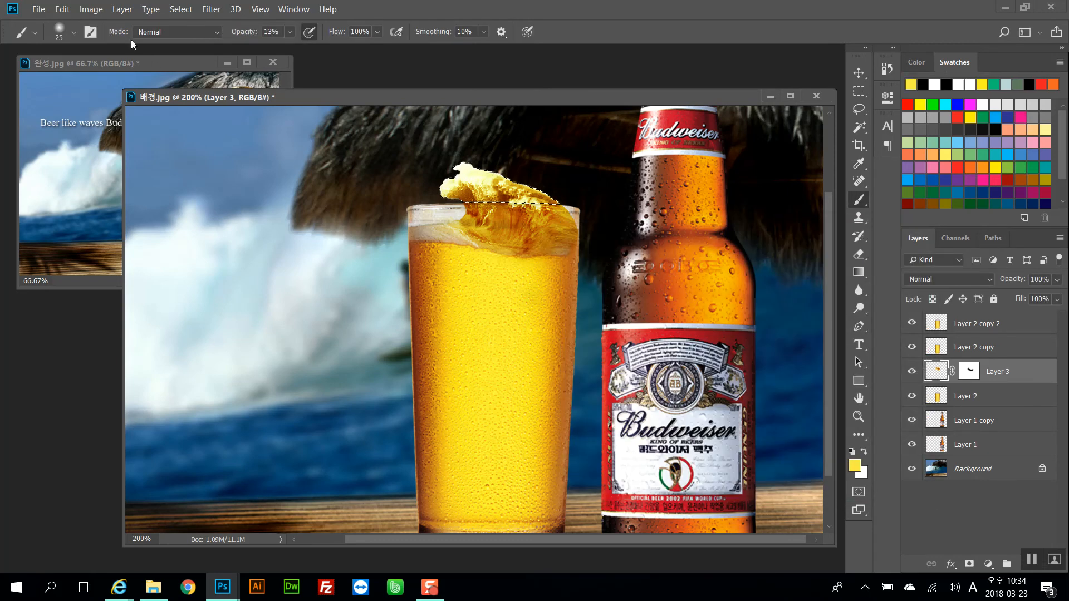
{"action": "left_click", "coordinate": [153, 33]}
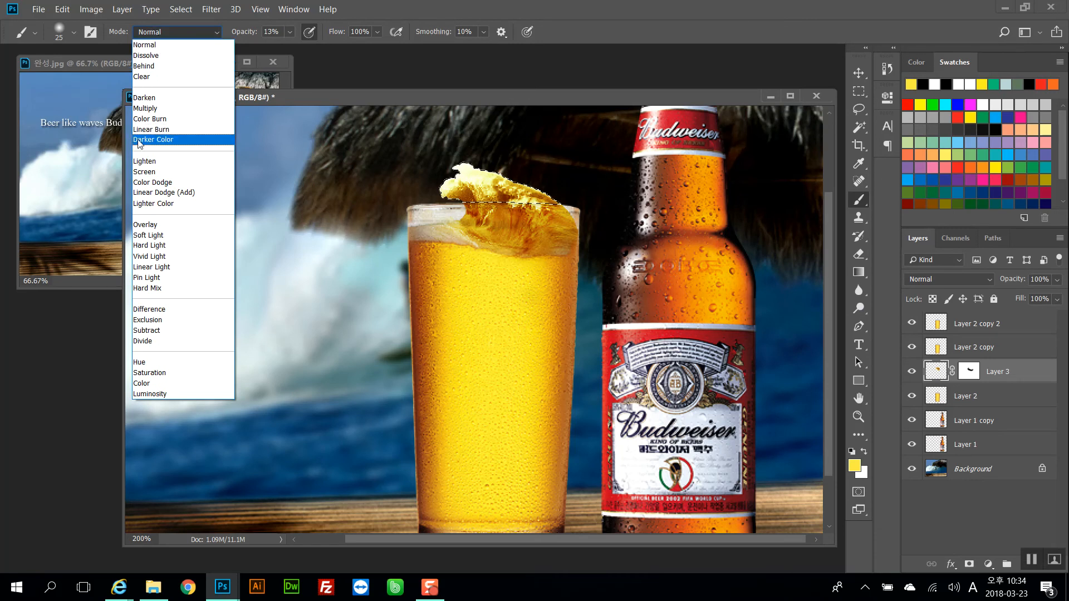
{"action": "left_click", "coordinate": [146, 225]}
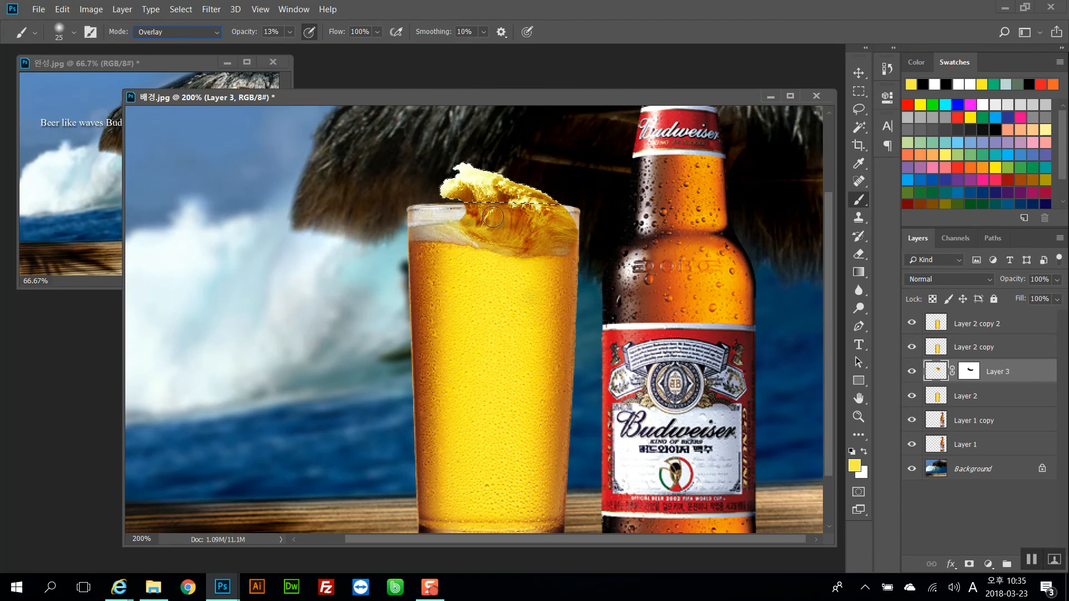
Paint the yellow Overlay colour over the wave crest at about 20–22% brush opacity, checking against the reference image
{"action": "left_click", "coordinate": [289, 32]}
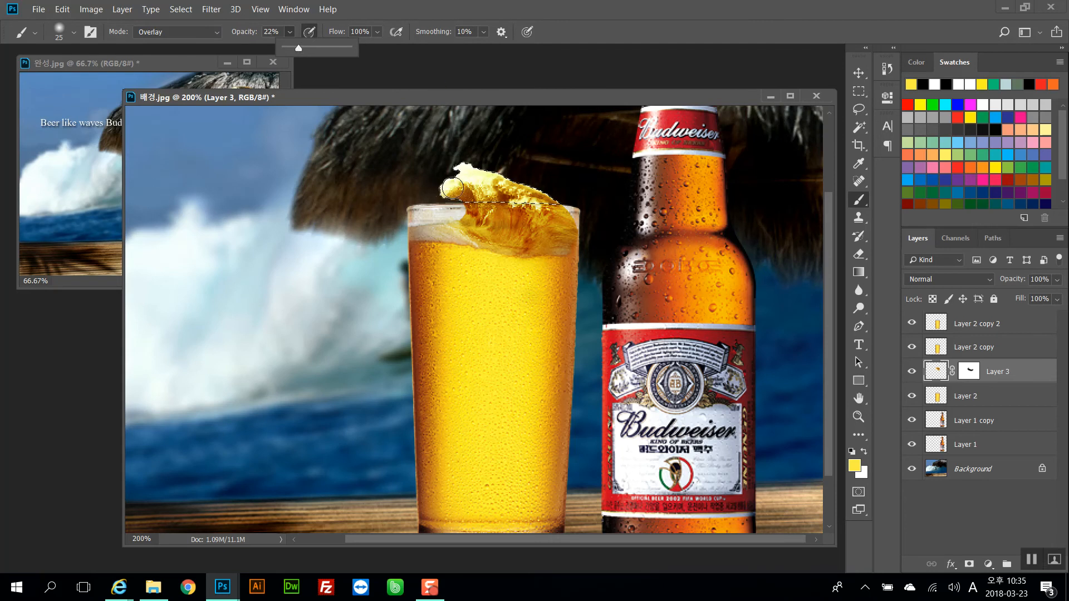
{"action": "left_click_drag", "start_coordinate": [452, 188], "coordinate": [538, 199]}
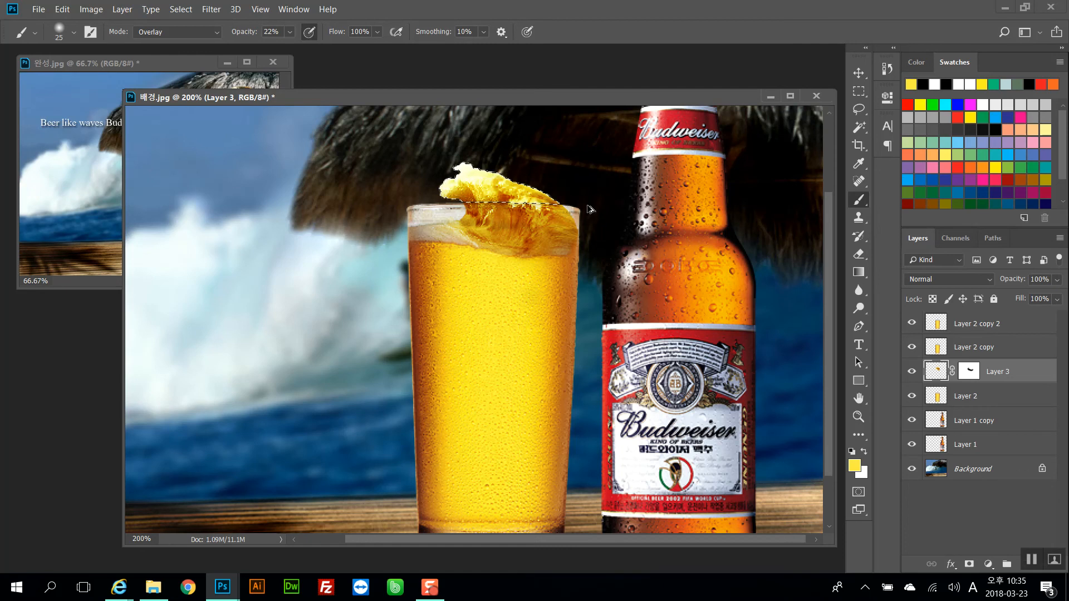
{"action": "left_click_drag", "start_coordinate": [246, 35], "coordinate": [245, 35]}
{"action": "left_click", "coordinate": [164, 64]}
{"action": "left_click", "coordinate": [479, 96]}
{"action": "key", "text": "ctrl+minus"}
{"action": "key", "text": "ctrl+plus"}
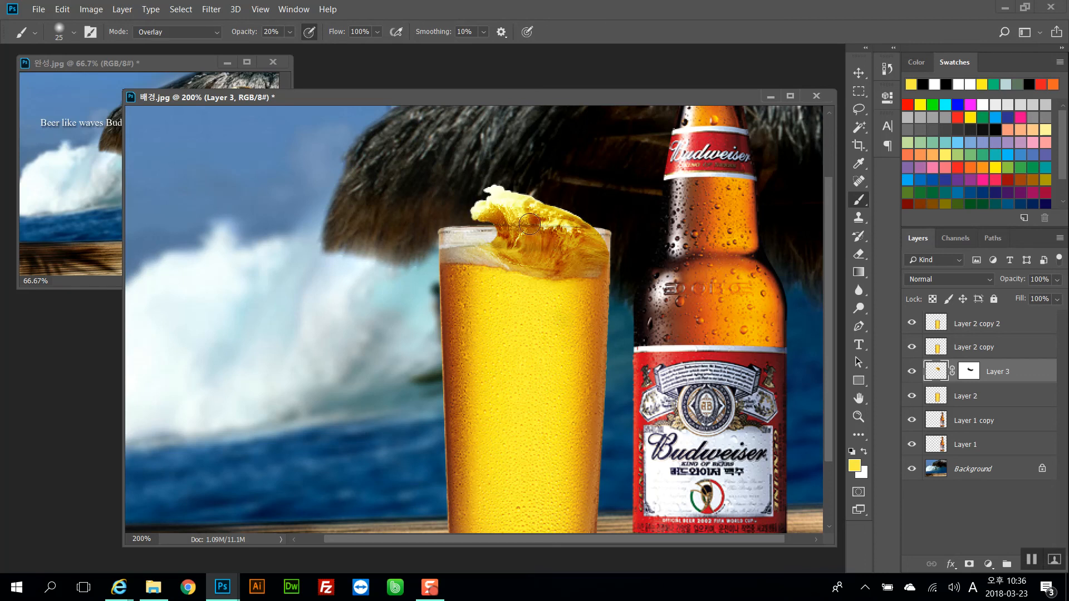
{"action": "left_click_drag", "start_coordinate": [525, 183], "coordinate": [509, 245]}
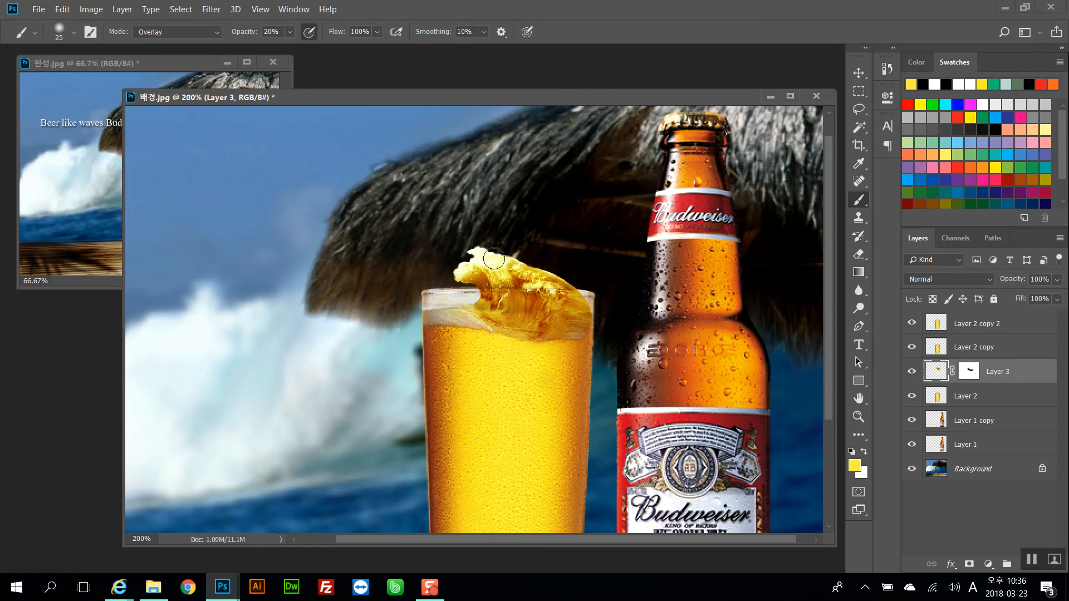
{"action": "mouse_move", "coordinate": [458, 204]}
{"action": "left_mouse_down"}
{"action": "mouse_move", "coordinate": [481, 208]}
{"action": "mouse_move", "coordinate": [467, 213]}
{"action": "left_mouse_up"}
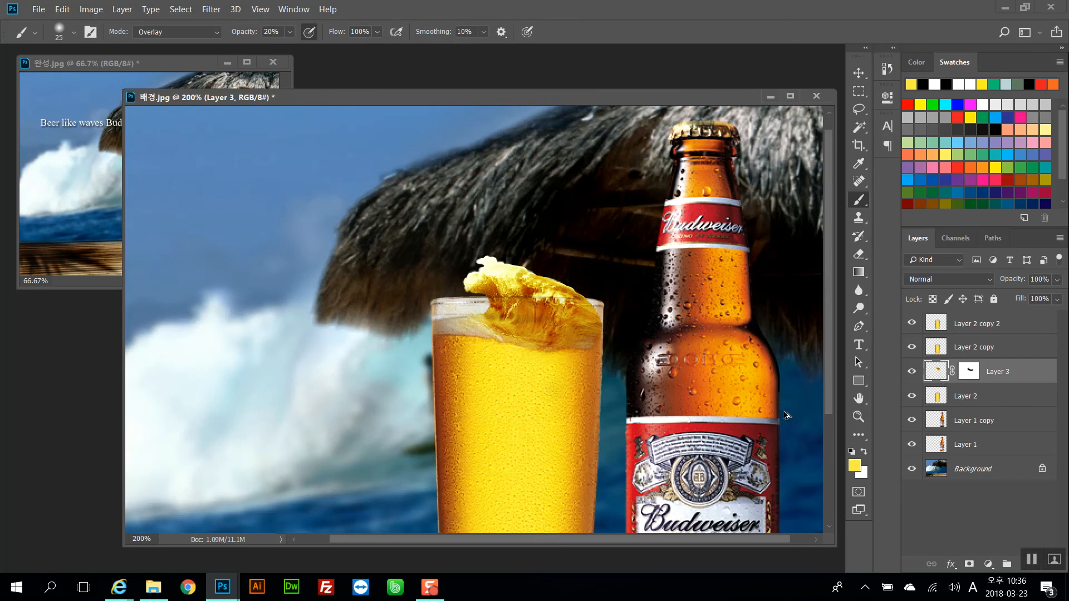
Create a new empty layer, switch the brush mode to Dissolve and set the foreground colour to white #ffffff
{"action": "key", "text": "ctrl+shift+alt+n"}
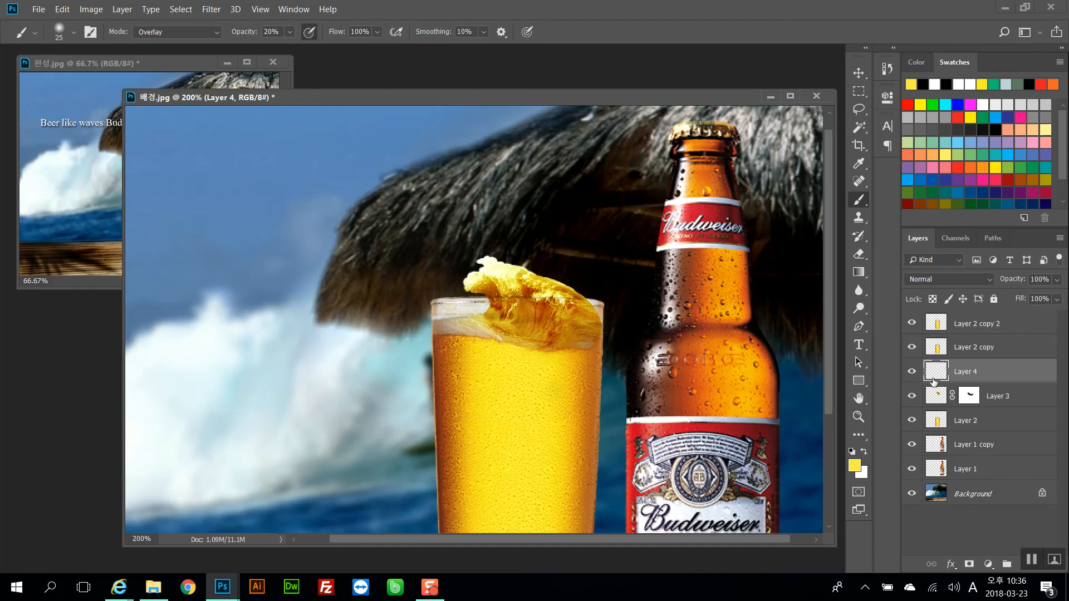
{"action": "left_click", "coordinate": [186, 35]}
{"action": "left_click", "coordinate": [182, 54]}
{"action": "left_click", "coordinate": [854, 466]}
{"action": "type", "text": "ffffff"}
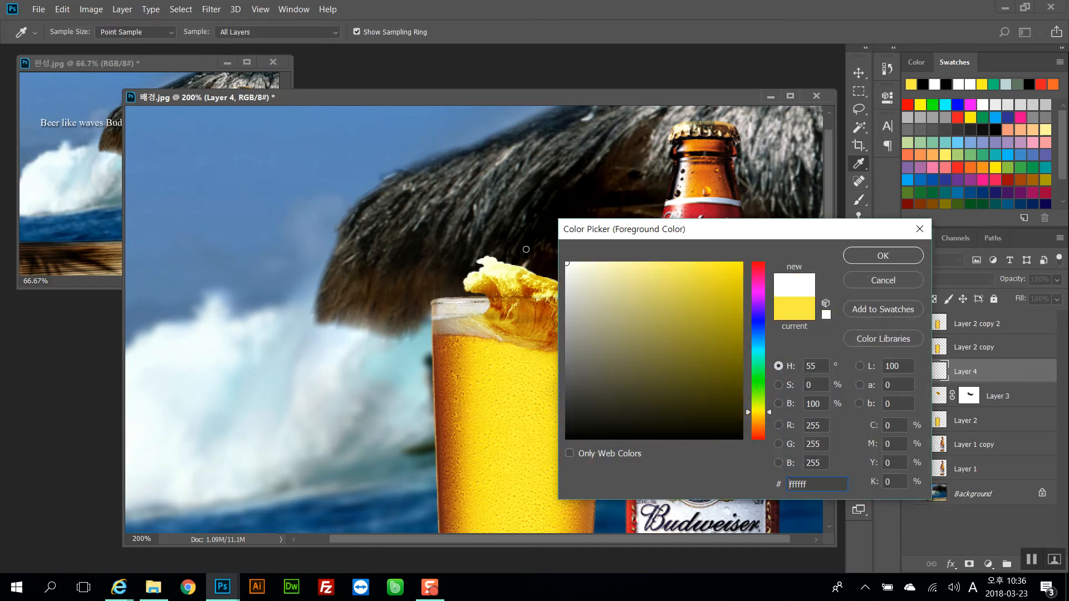
{"action": "key", "text": "Return"}
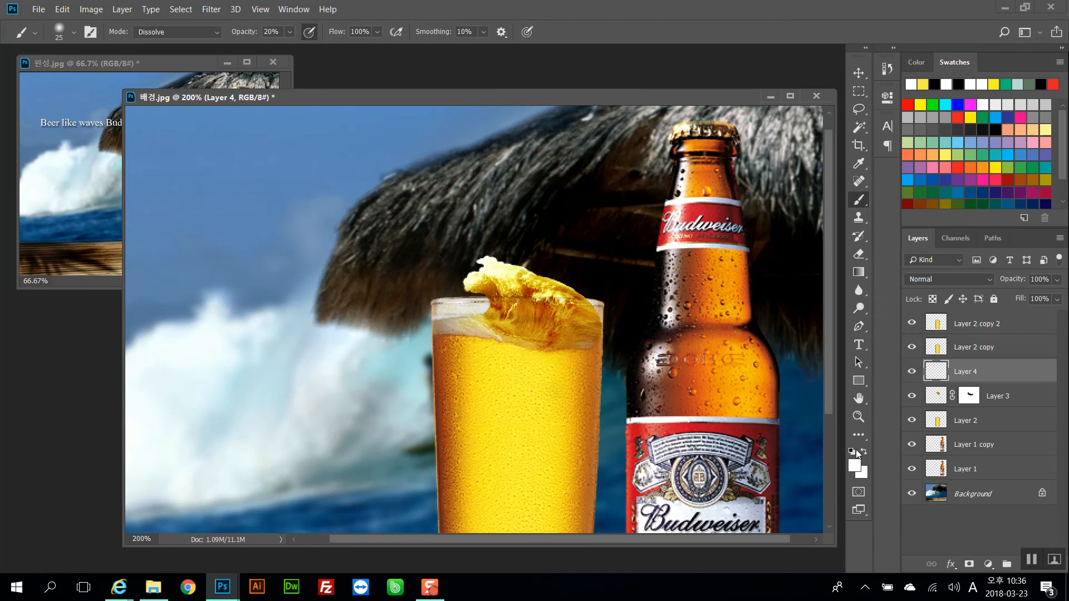
{"action": "left_click", "coordinate": [851, 452]}
{"action": "left_click", "coordinate": [863, 451]}
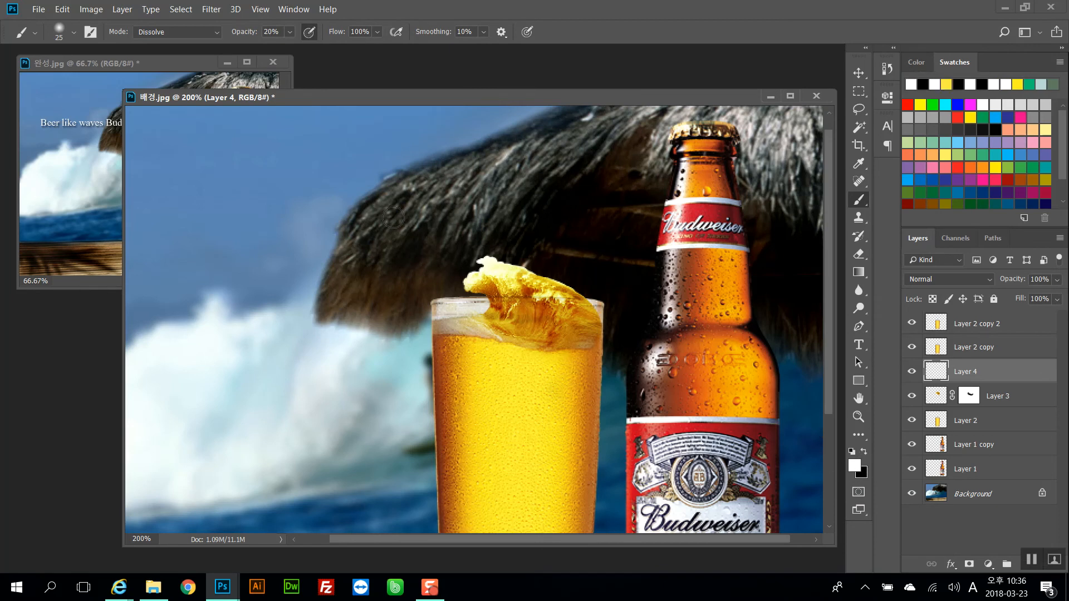
Paint white dissolve spray droplets around the top of the wave splash at 10% brush opacity
{"action": "left_click_drag", "start_coordinate": [242, 35], "coordinate": [236, 34]}
{"action": "left_click_drag", "start_coordinate": [460, 262], "coordinate": [462, 261]}
{"action": "left_click", "coordinate": [189, 29]}
{"action": "left_click", "coordinate": [189, 28]}
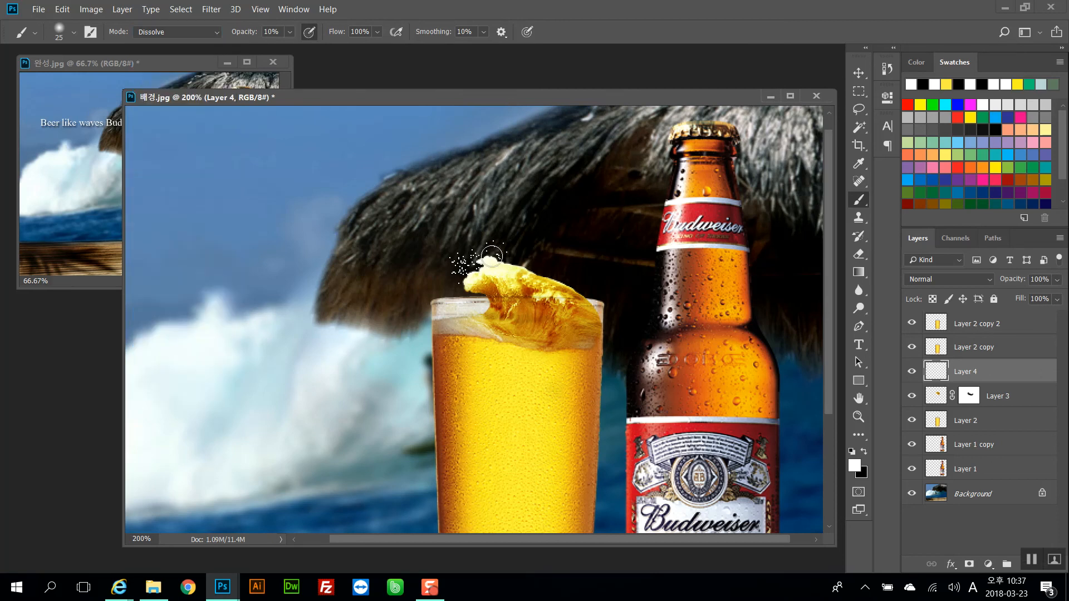
{"action": "left_click_drag", "start_coordinate": [492, 256], "coordinate": [584, 288]}
{"action": "left_click", "coordinate": [118, 114]}
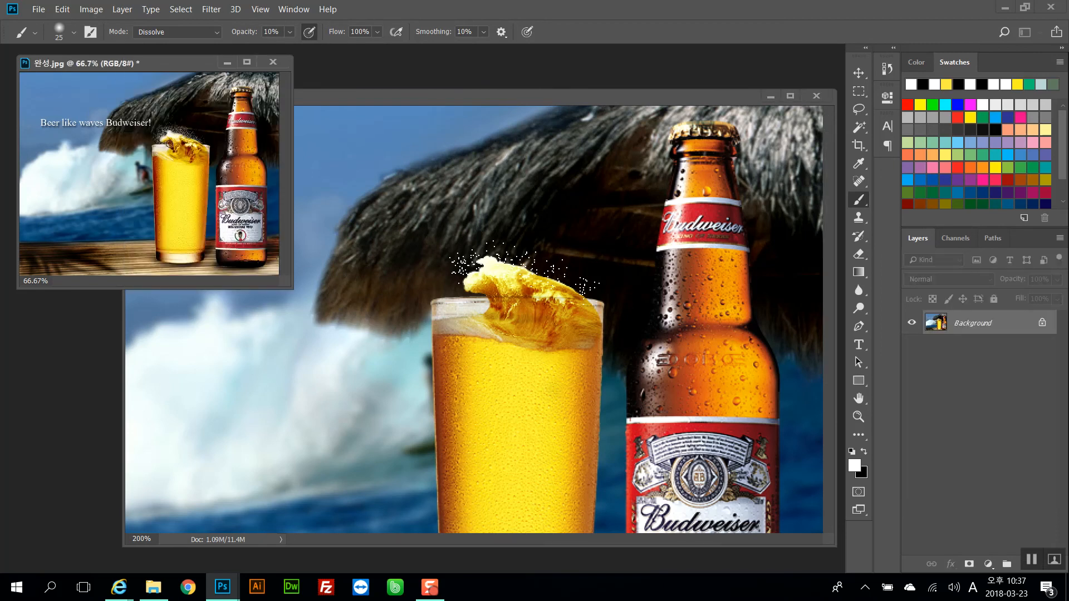
{"action": "left_click", "coordinate": [399, 102]}
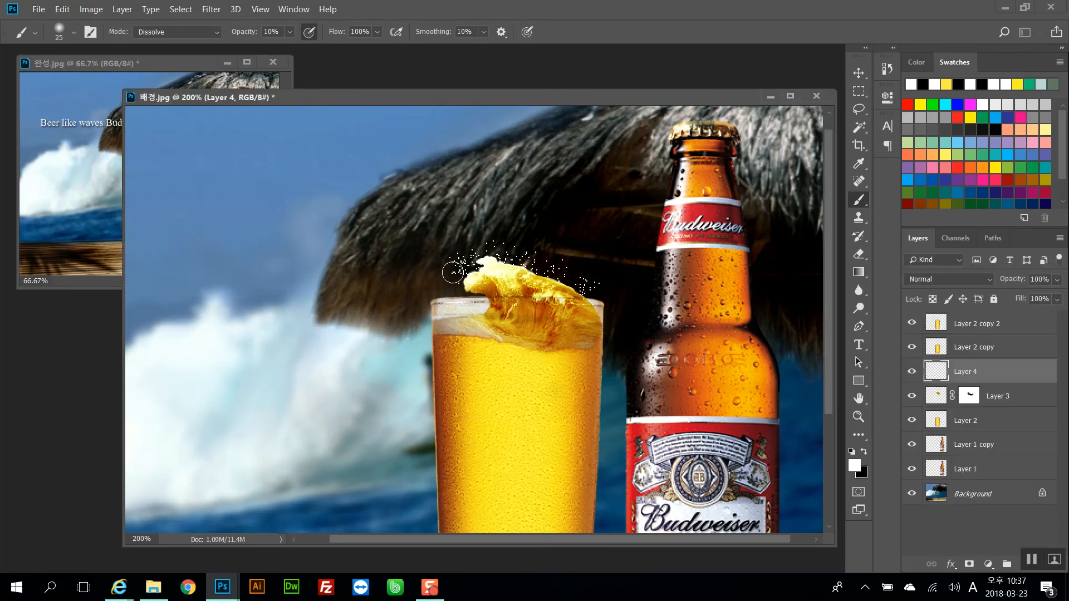
{"action": "mouse_move", "coordinate": [445, 272]}
{"action": "left_mouse_down"}
{"action": "mouse_move", "coordinate": [460, 303]}
{"action": "mouse_move", "coordinate": [479, 307]}
{"action": "mouse_move", "coordinate": [456, 307]}
{"action": "mouse_move", "coordinate": [501, 263]}
{"action": "mouse_move", "coordinate": [522, 260]}
{"action": "mouse_move", "coordinate": [579, 283]}
{"action": "left_mouse_up"}
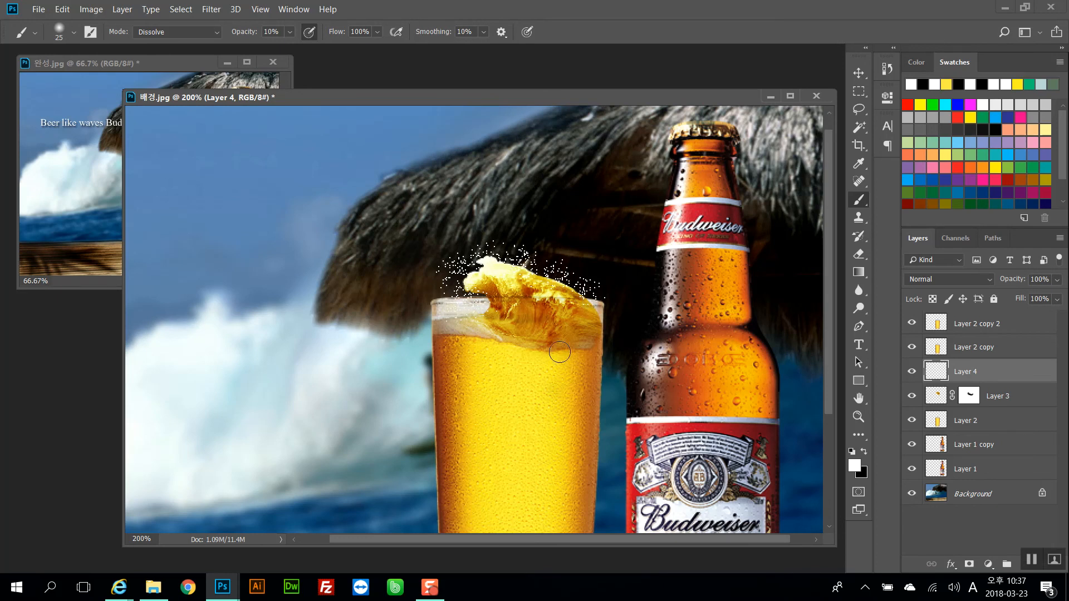
{"action": "mouse_move", "coordinate": [466, 310]}
{"action": "left_mouse_down"}
{"action": "mouse_move", "coordinate": [442, 315]}
{"action": "mouse_move", "coordinate": [488, 313]}
{"action": "mouse_move", "coordinate": [507, 298]}
{"action": "mouse_move", "coordinate": [500, 290]}
{"action": "mouse_move", "coordinate": [547, 302]}
{"action": "mouse_move", "coordinate": [494, 276]}
{"action": "mouse_move", "coordinate": [503, 257]}
{"action": "mouse_move", "coordinate": [563, 294]}
{"action": "mouse_move", "coordinate": [495, 274]}
{"action": "mouse_move", "coordinate": [457, 281]}
{"action": "mouse_move", "coordinate": [447, 304]}
{"action": "mouse_move", "coordinate": [436, 301]}
{"action": "mouse_move", "coordinate": [460, 335]}
{"action": "mouse_move", "coordinate": [574, 268]}
{"action": "left_mouse_up"}
Compare the whole composite with the finished reference image
{"action": "key", "text": "ctrl+minus"}
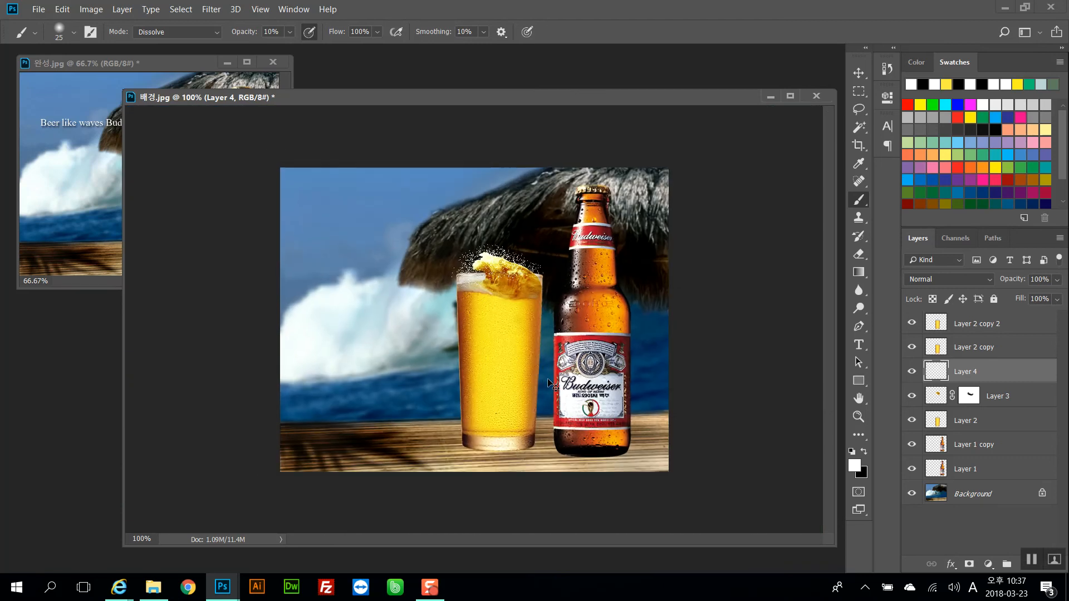
{"action": "key", "text": "ctrl+plus"}
{"action": "scroll", "coordinate": [549, 376], "scroll_direction": "up", "scroll_amount": 2}
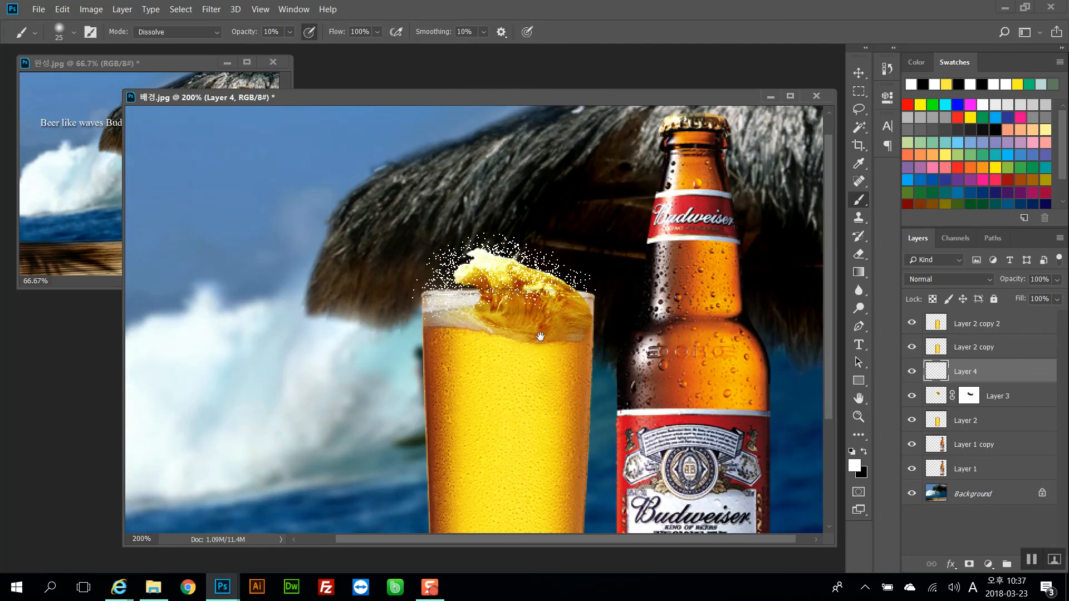
{"action": "scroll", "coordinate": [498, 303], "scroll_direction": "down", "scroll_amount": 1}
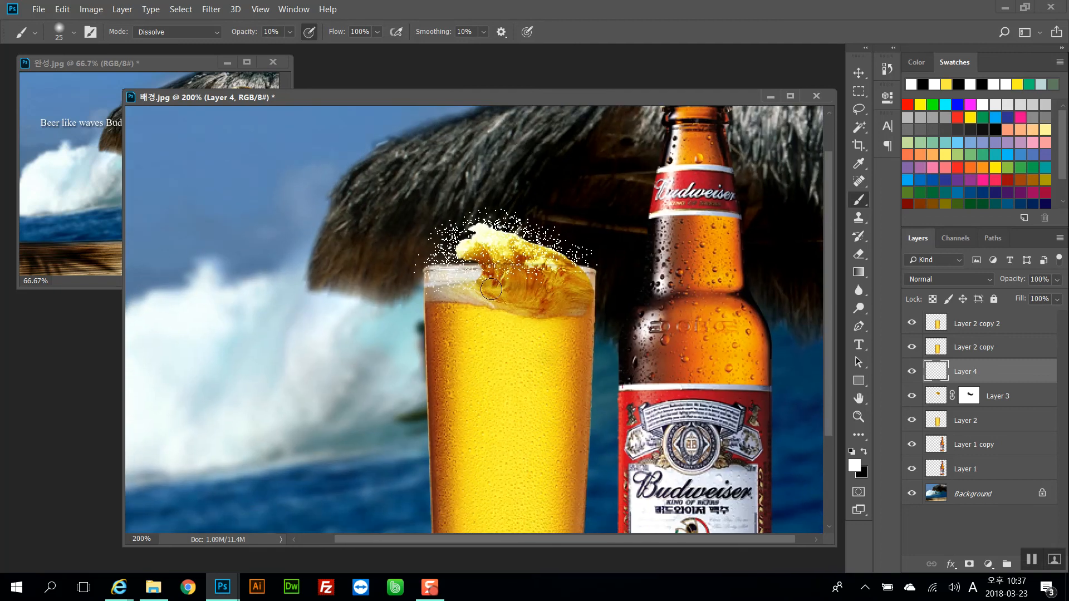
{"action": "left_click", "coordinate": [172, 65]}
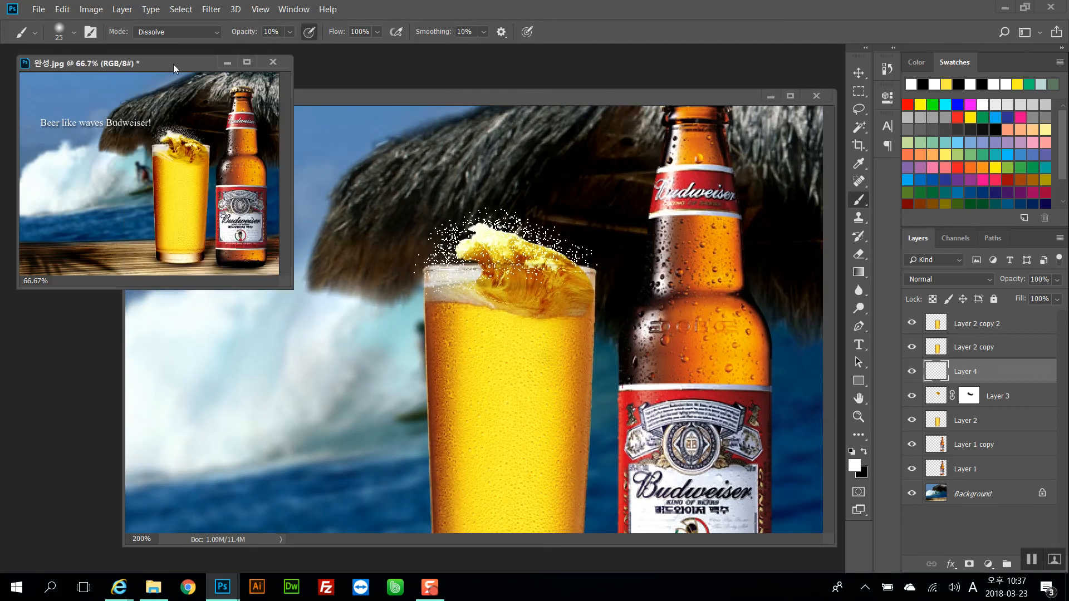
{"action": "left_click", "coordinate": [445, 102]}
{"action": "key", "text": "ctrl+minus"}
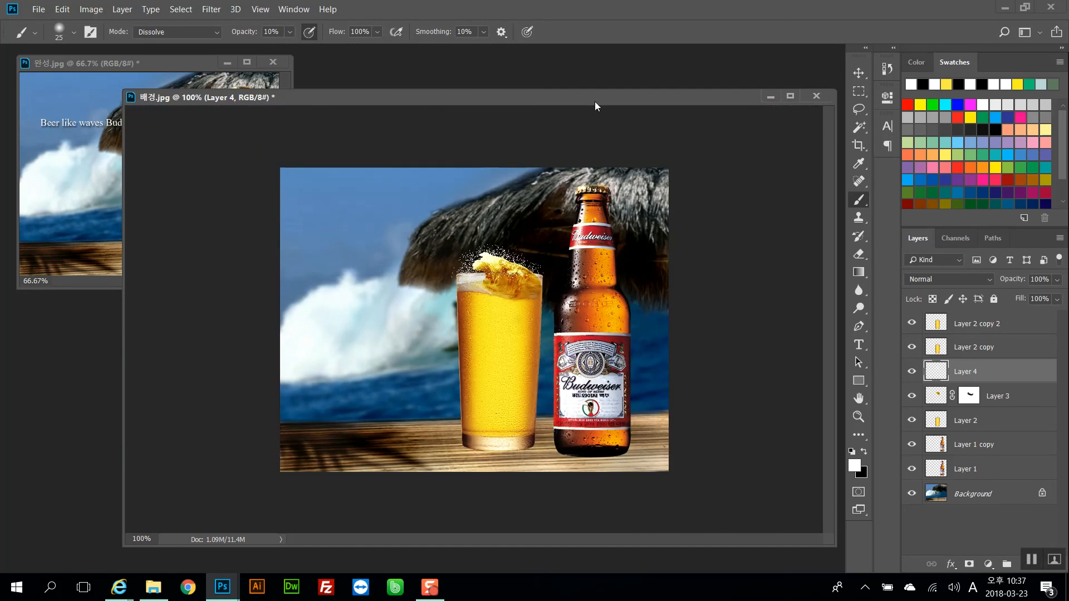
Select the glass layers from Layer 2 up to Layer 2 copy 2 and group them
{"action": "left_click", "coordinate": [865, 93]}
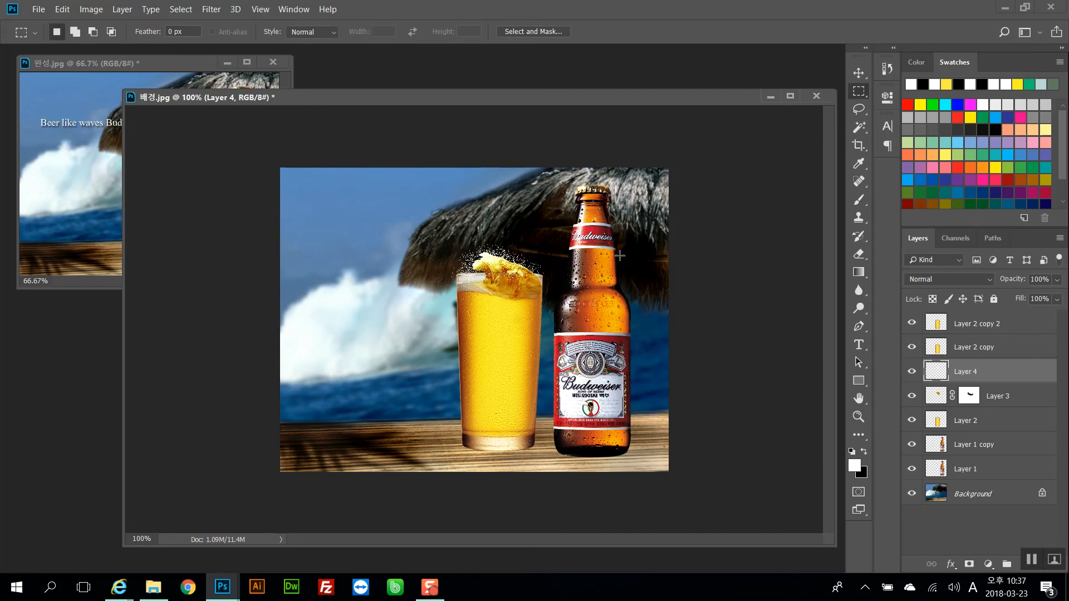
{"action": "left_click_drag", "start_coordinate": [510, 102], "coordinate": [517, 100]}
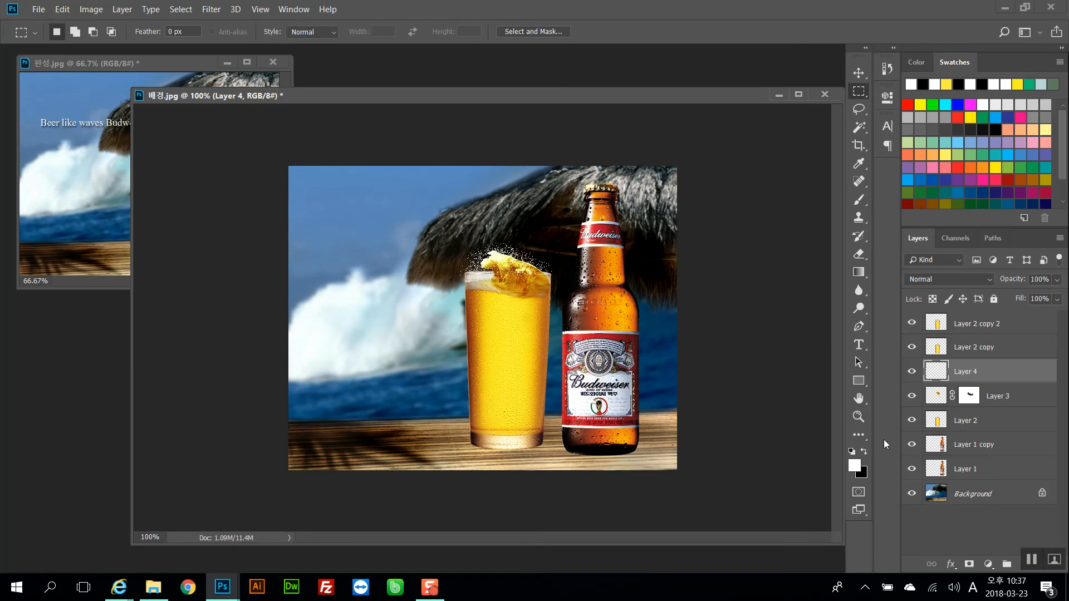
{"action": "left_click", "coordinate": [982, 326]}
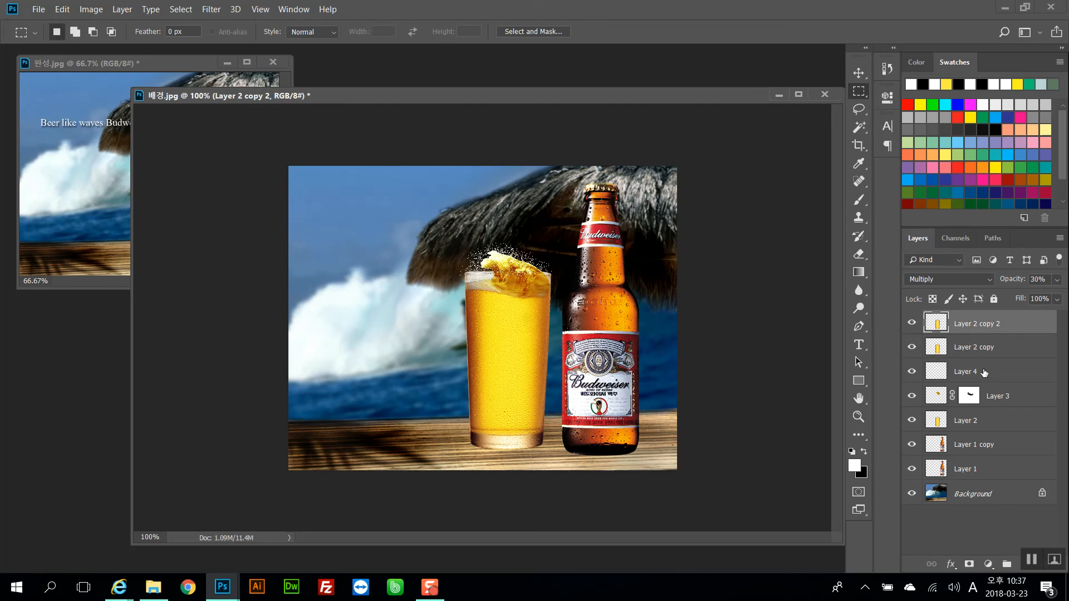
{"action": "left_click", "coordinate": [987, 426], "text": "shift"}
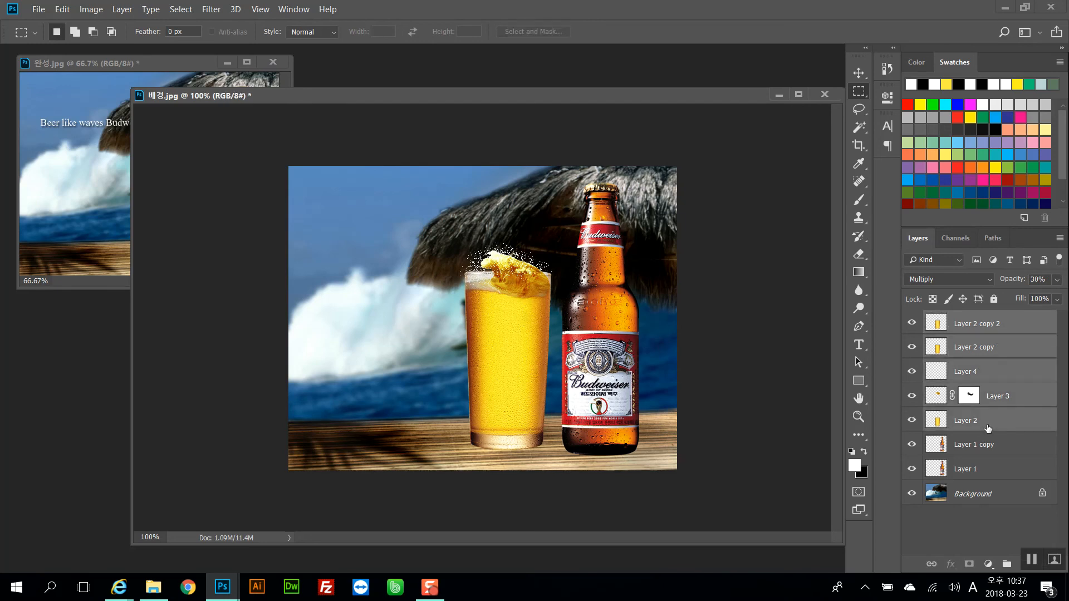
{"action": "left_click", "coordinate": [998, 329]}
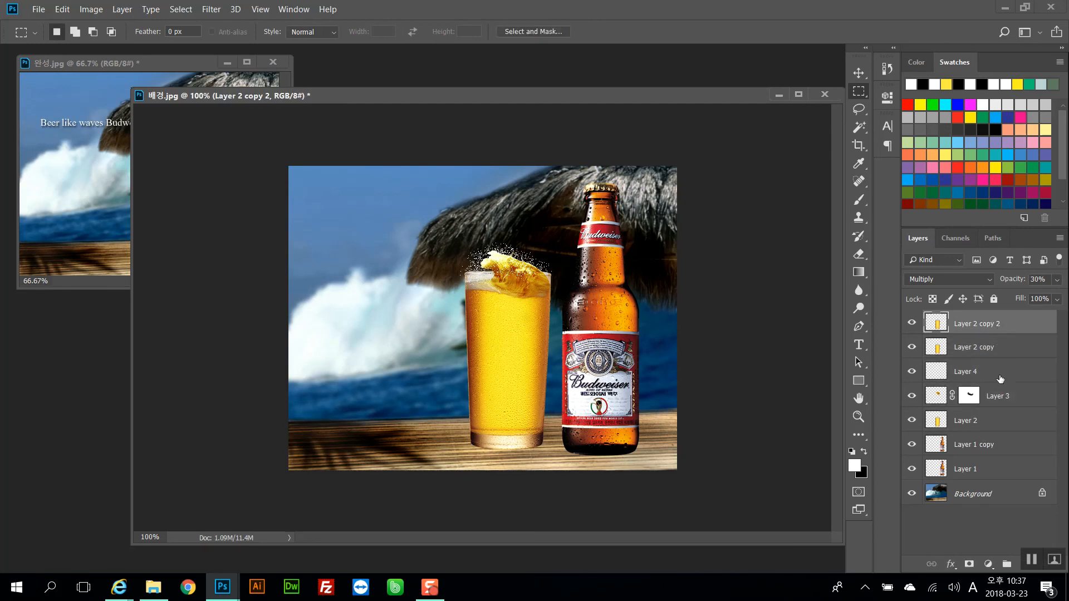
{"action": "left_click", "coordinate": [1004, 422], "text": "shift"}
{"action": "left_click_drag", "start_coordinate": [540, 327], "coordinate": [536, 301]}
{"action": "key", "text": "ctrl+z"}
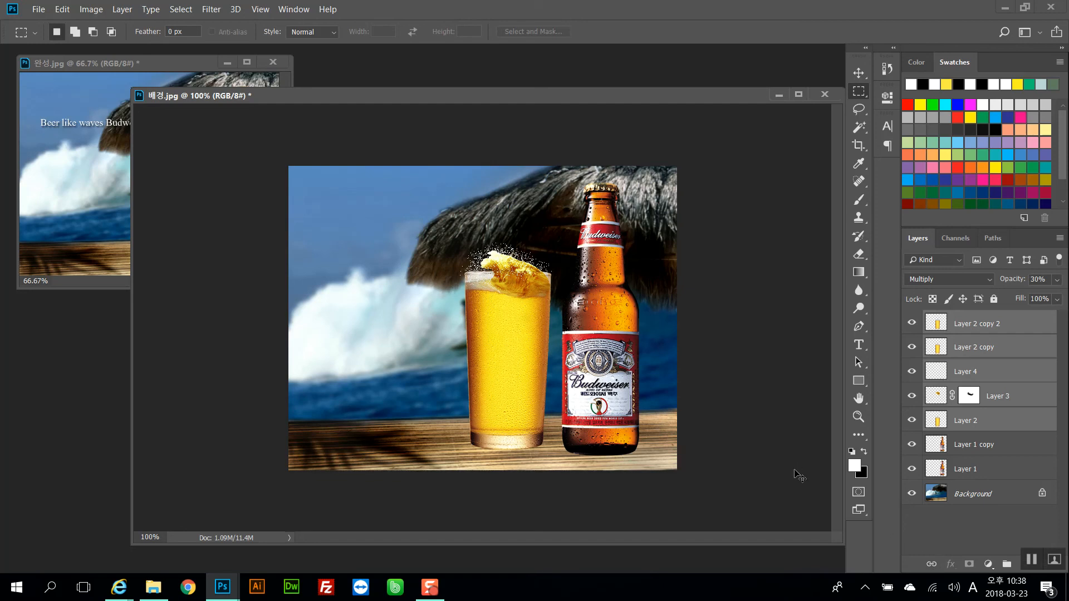
{"action": "key", "text": "ctrl+g"}
{"action": "key", "text": "ctrl+f"}
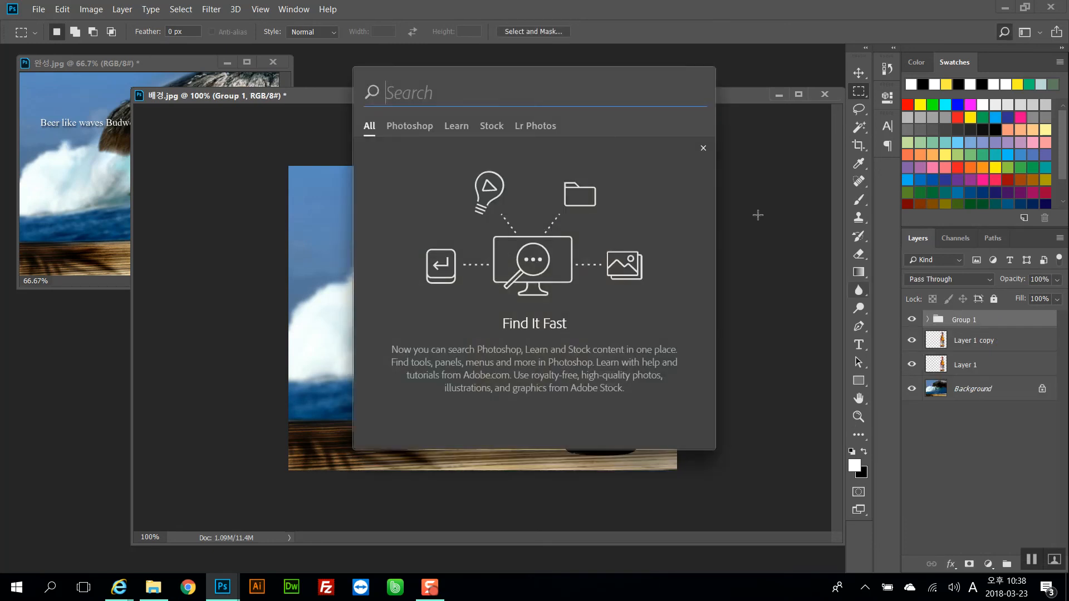
{"action": "key", "text": "Escape"}
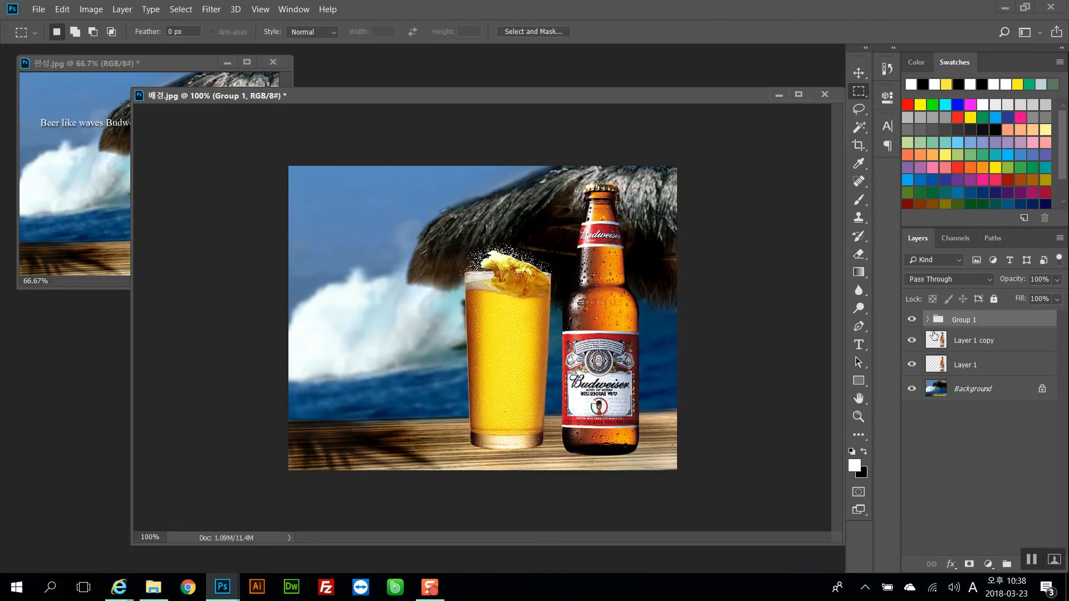
Rename the new group 맥주잔
{"action": "double_click", "coordinate": [962, 319]}
{"action": "type", "text": "wk"}
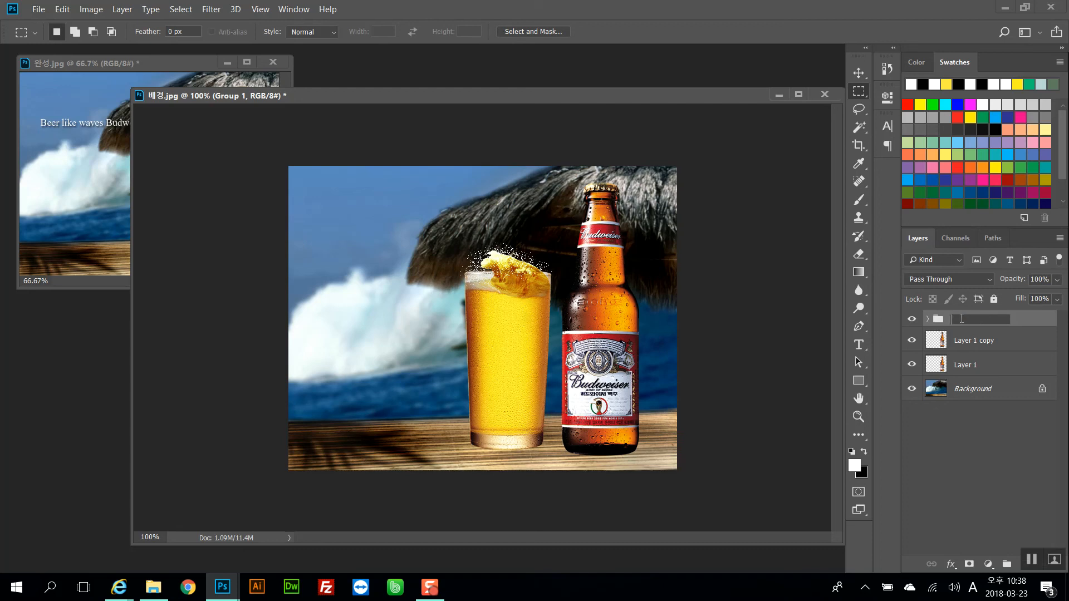
{"action": "type", "text": "rwnwks"}
{"action": "left_click", "coordinate": [993, 462]}
{"action": "left_click", "coordinate": [553, 284], "text": "ctrl"}
{"action": "key", "text": "Return"}
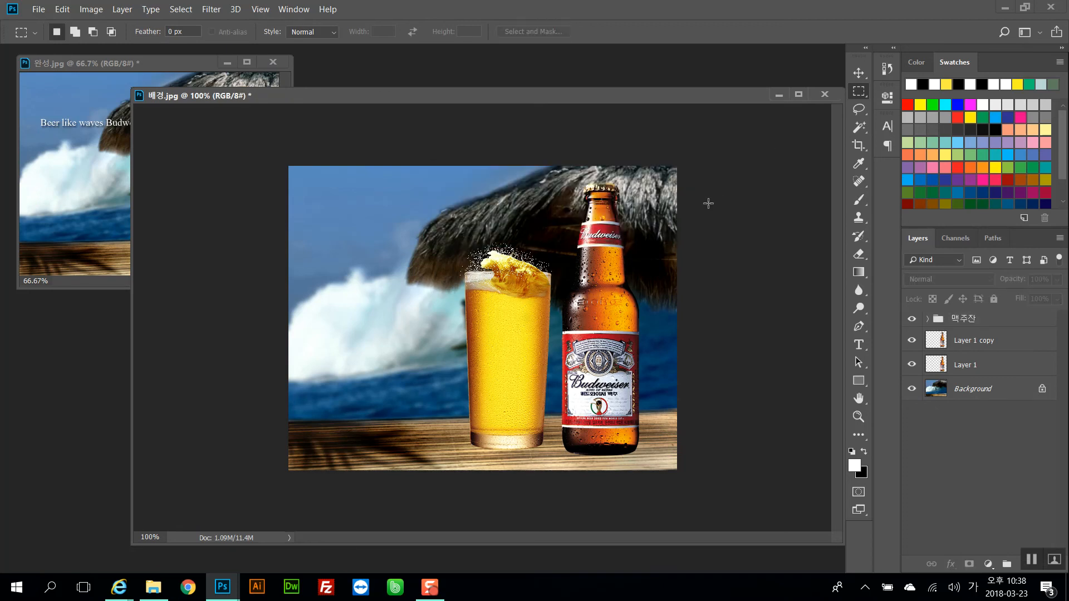
Expand the 맥주잔 group and nudge the whole glass group slightly downward
{"action": "left_click", "coordinate": [561, 255], "text": "ctrl"}
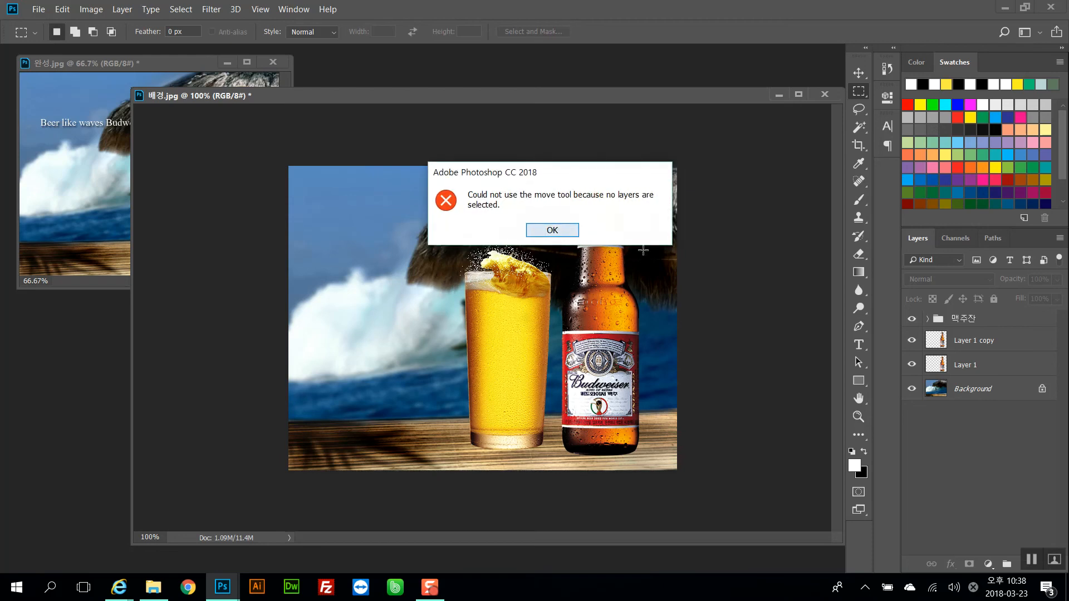
{"action": "left_click", "coordinate": [565, 232]}
{"action": "left_click", "coordinate": [926, 319]}
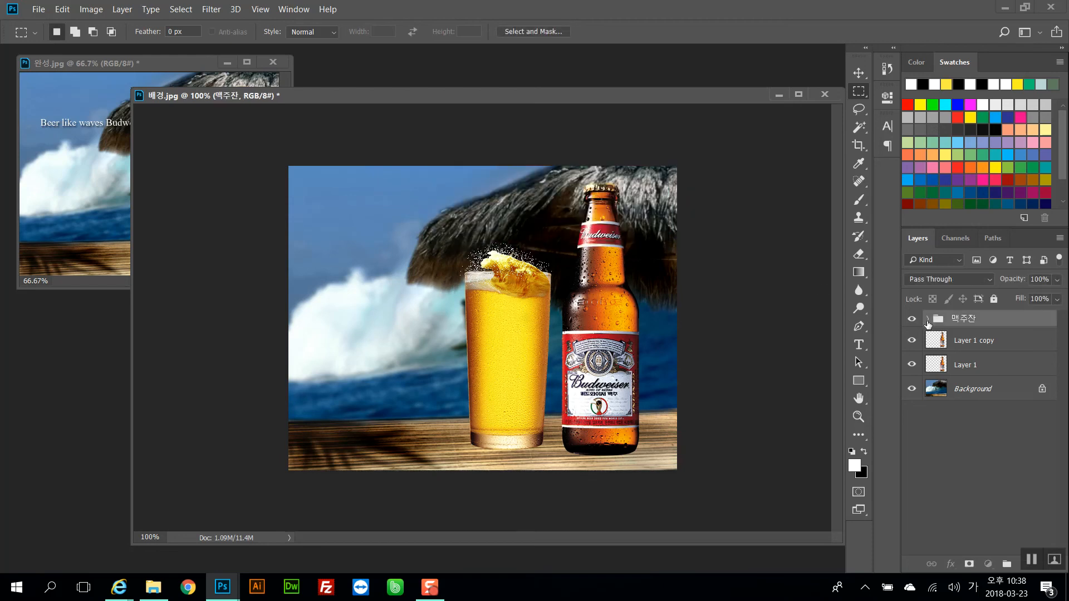
{"action": "left_click", "coordinate": [927, 320]}
{"action": "left_click", "coordinate": [1010, 438]}
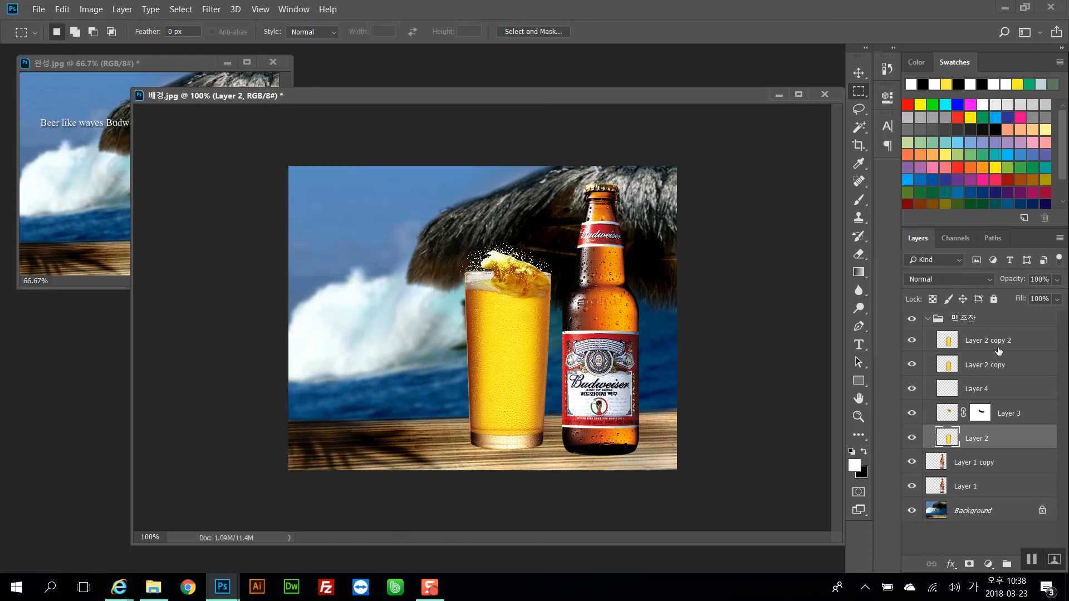
{"action": "left_click", "coordinate": [998, 346], "text": "shift"}
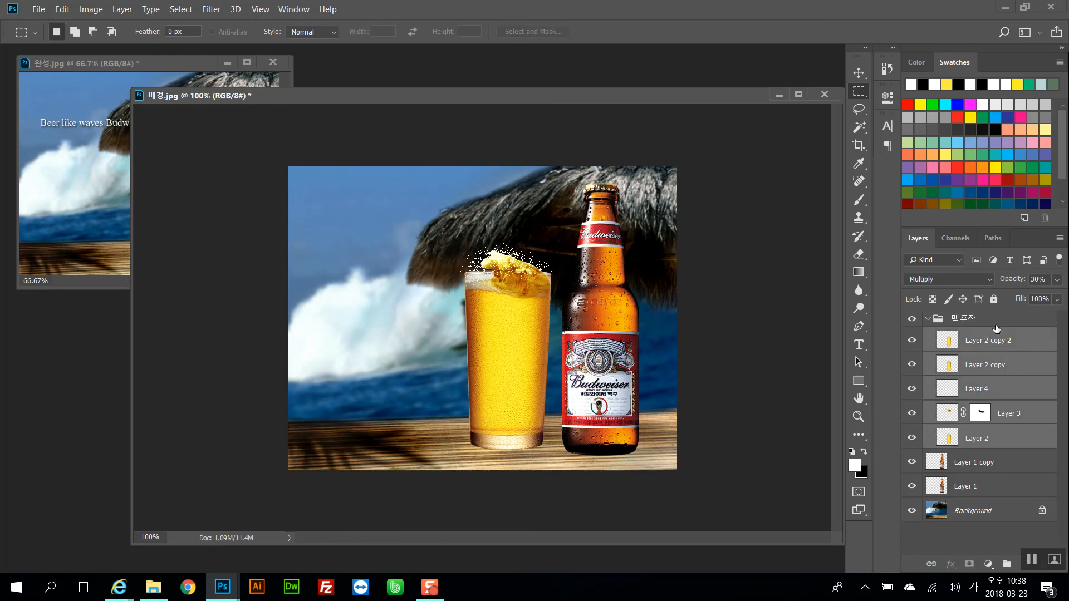
{"action": "left_click", "coordinate": [996, 325]}
{"action": "left_click_drag", "start_coordinate": [619, 298], "coordinate": [624, 304]}
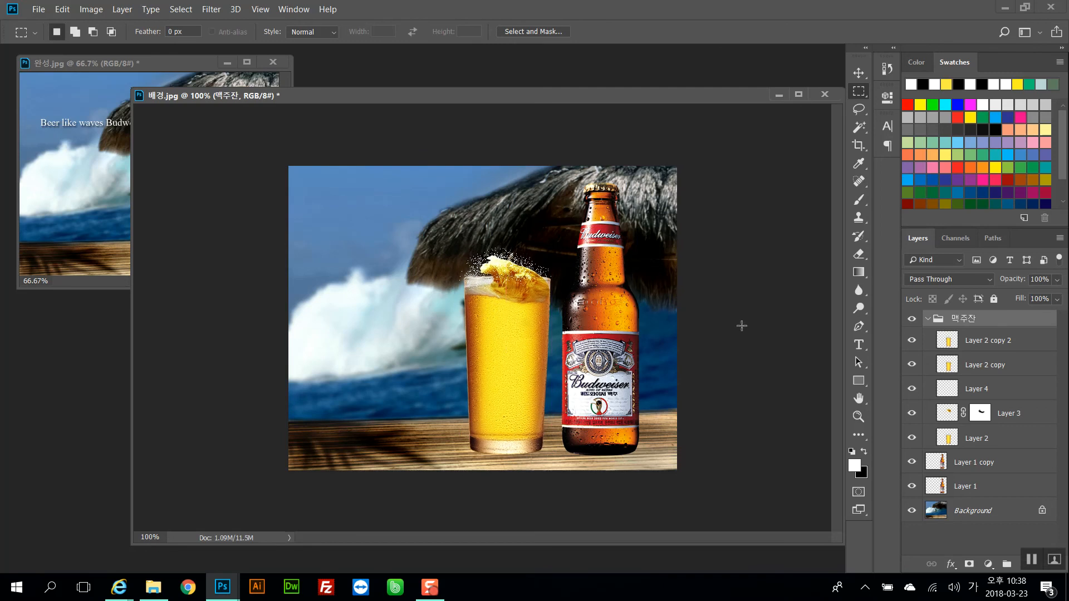
Duplicate the Layer 2 glass layer inside the 맥주잔 group
{"action": "left_click", "coordinate": [981, 344]}
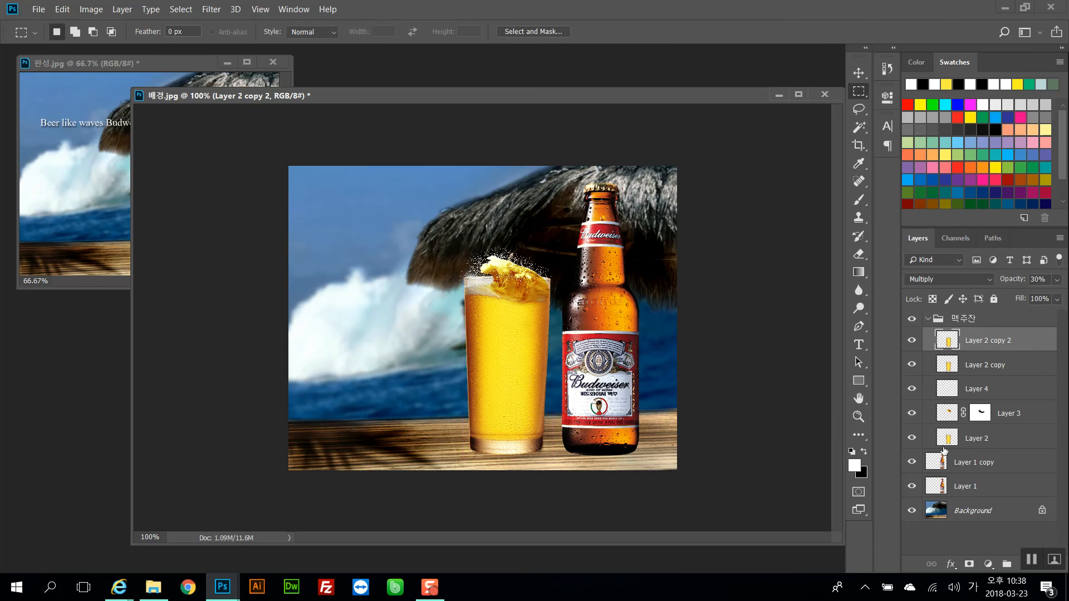
{"action": "left_click", "coordinate": [977, 489]}
{"action": "left_click", "coordinate": [990, 444]}
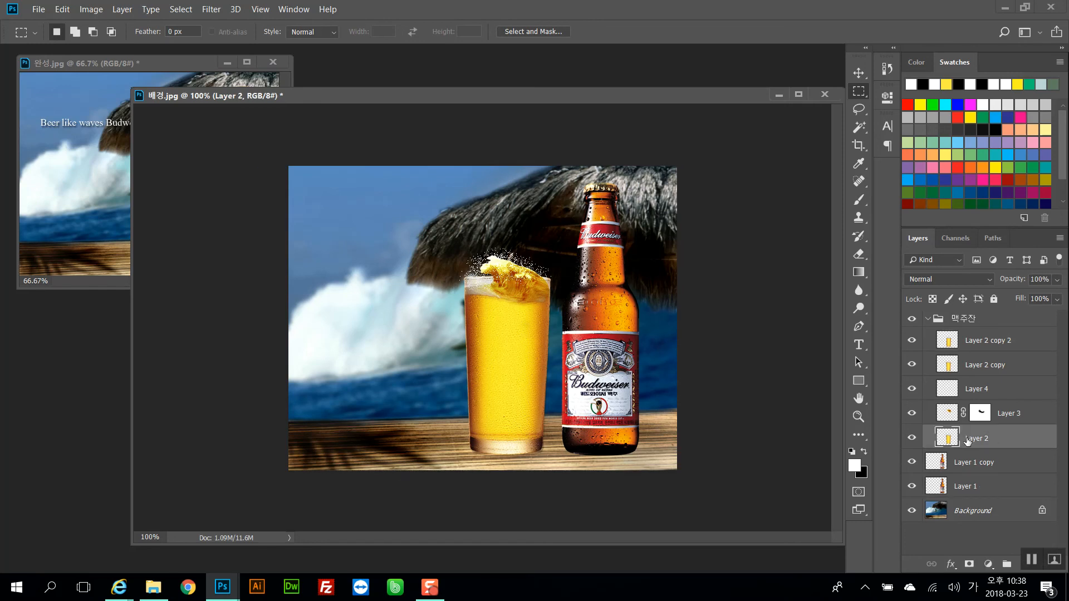
{"action": "key", "text": "ctrl+j"}
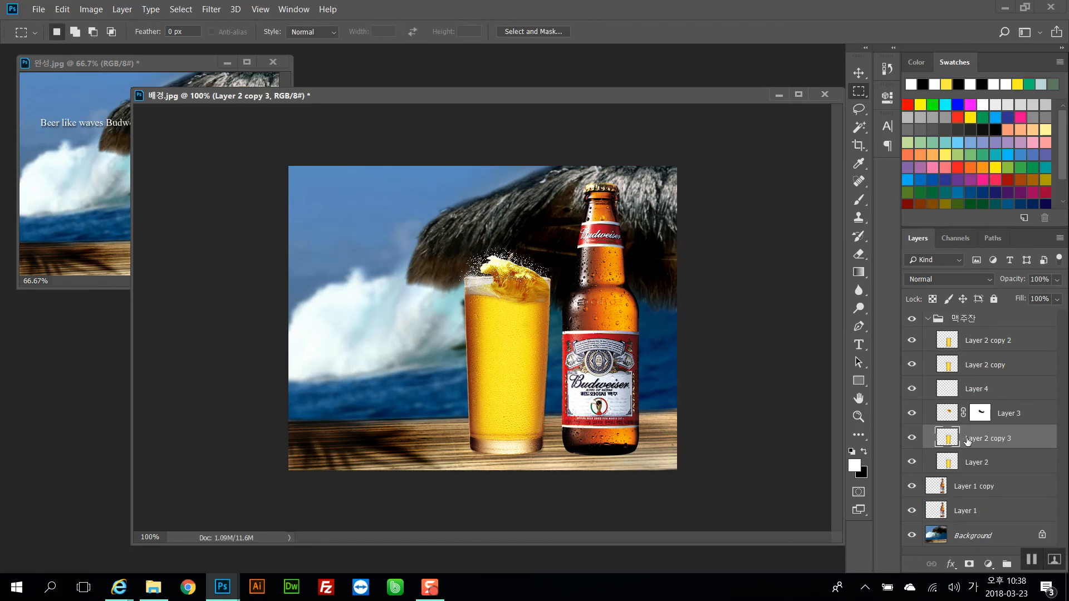
Load the glass outline as a selection and rename the duplicated glass layer 맥주잔
{"action": "left_click", "coordinate": [1004, 464]}
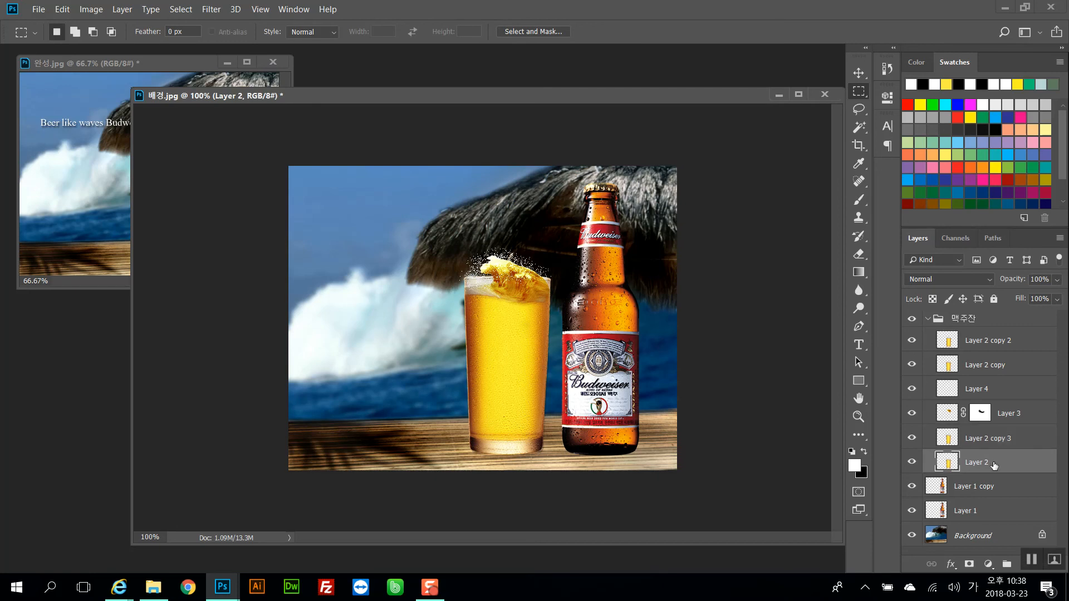
{"action": "left_click_drag", "start_coordinate": [955, 466], "coordinate": [953, 469]}
{"action": "left_click", "coordinate": [953, 467], "text": "ctrl"}
{"action": "left_click", "coordinate": [951, 441]}
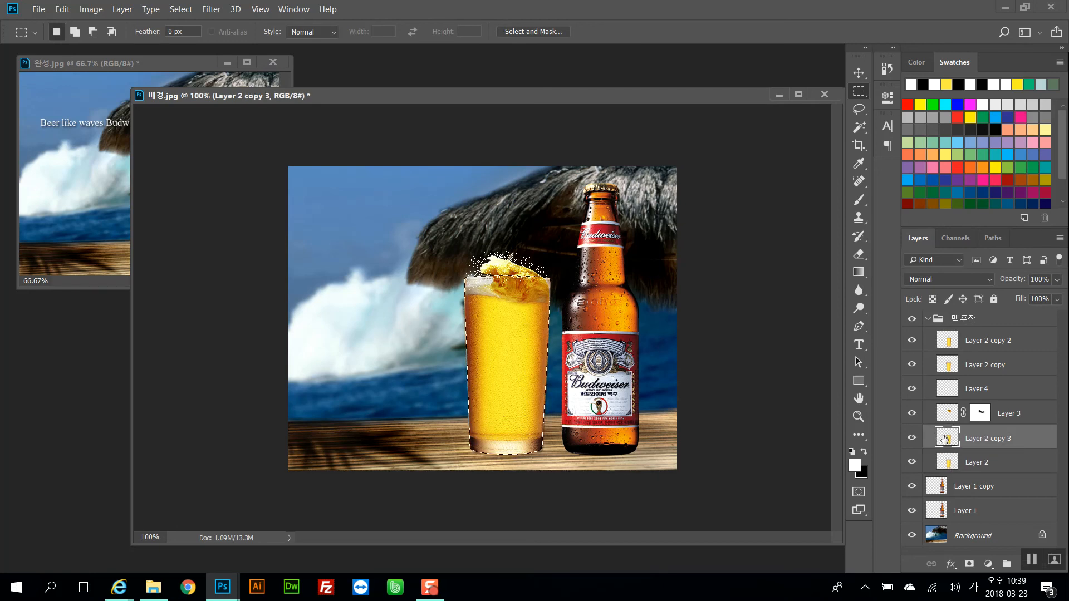
{"action": "left_click", "coordinate": [950, 462]}
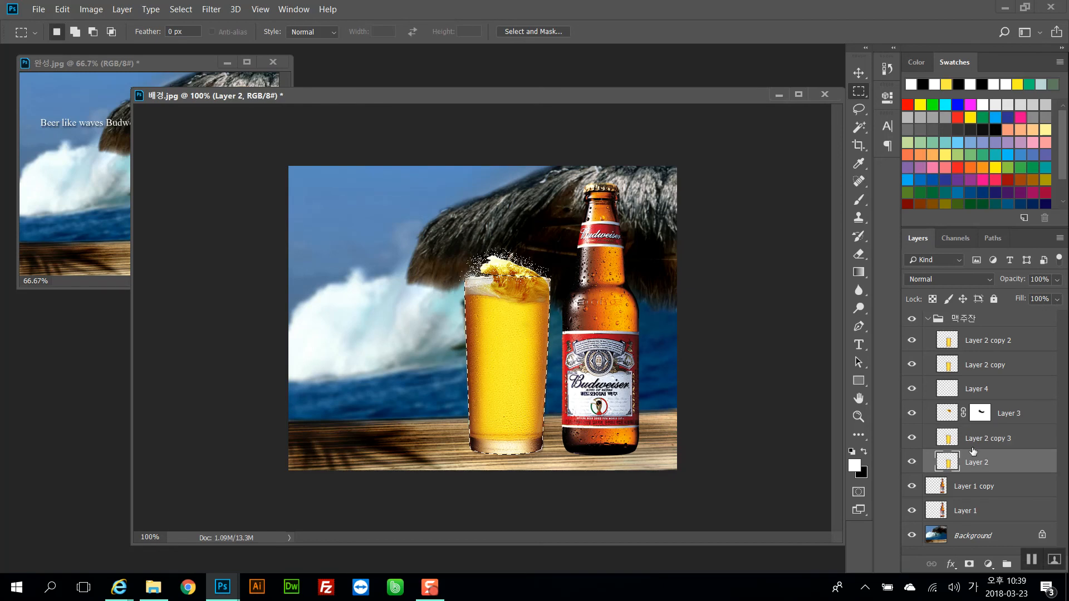
{"action": "double_click", "coordinate": [984, 438]}
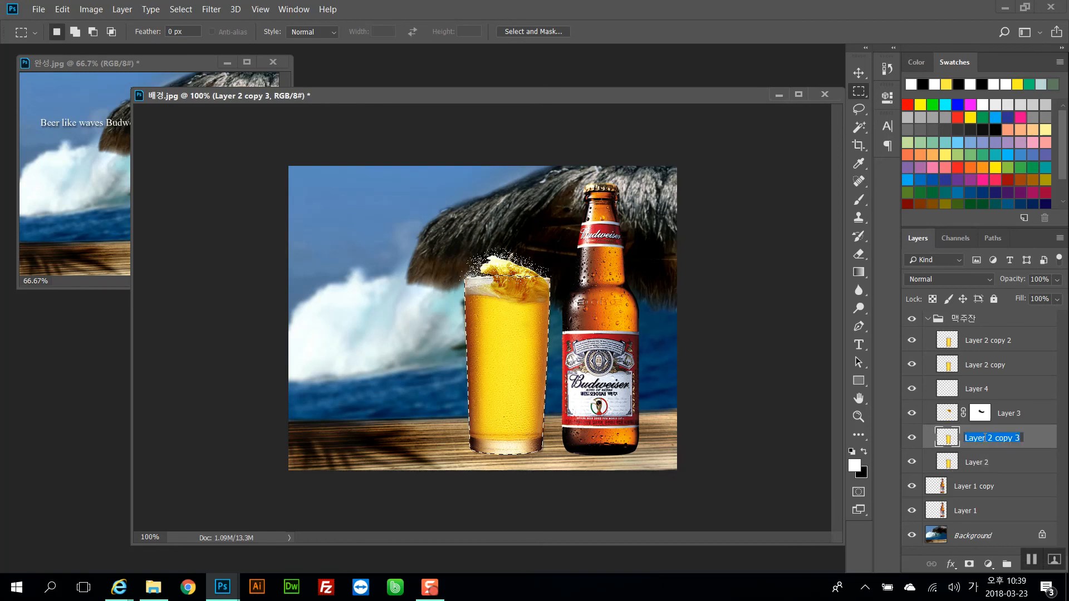
{"action": "type", "text": "맥ㅈ"}
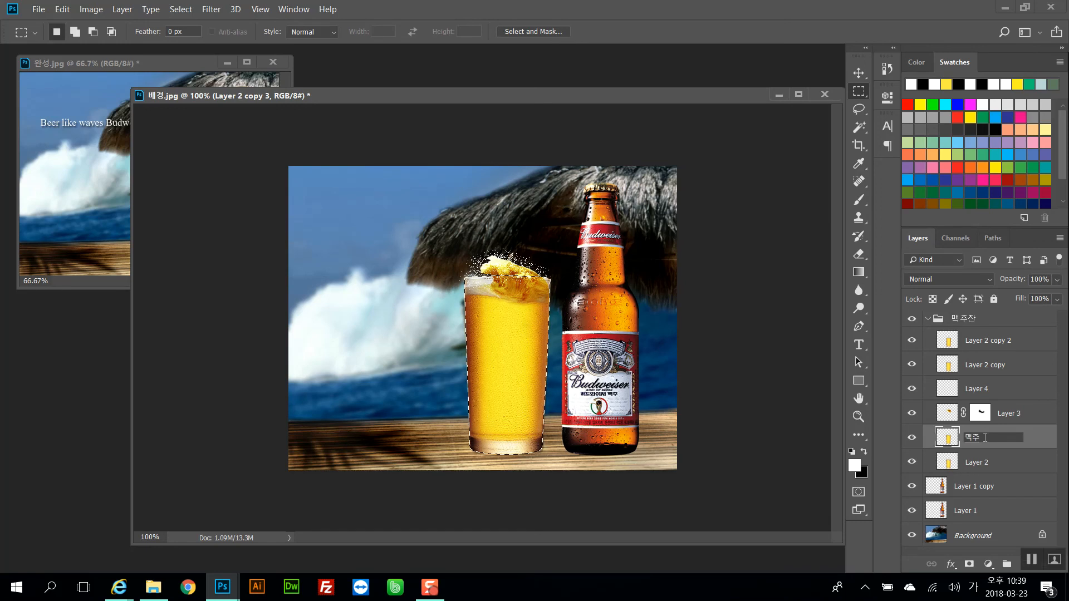
{"action": "type", "text": "잔"}
{"action": "key", "text": "Return"}
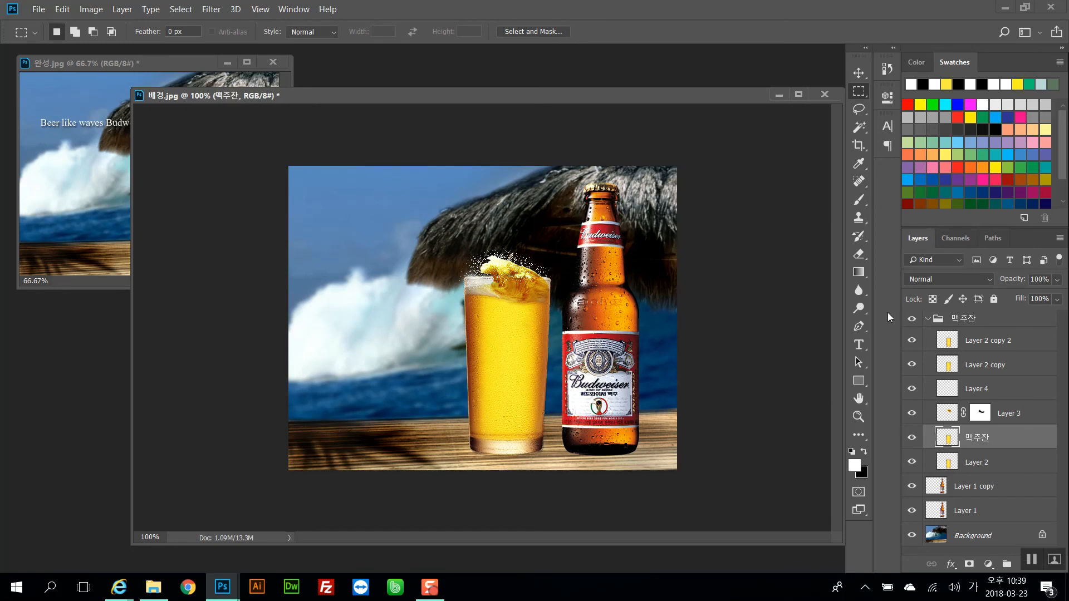
Rename the original Layer 2 to 맥주잔그림자
{"action": "left_click", "coordinate": [931, 321]}
{"action": "left_click", "coordinate": [931, 320]}
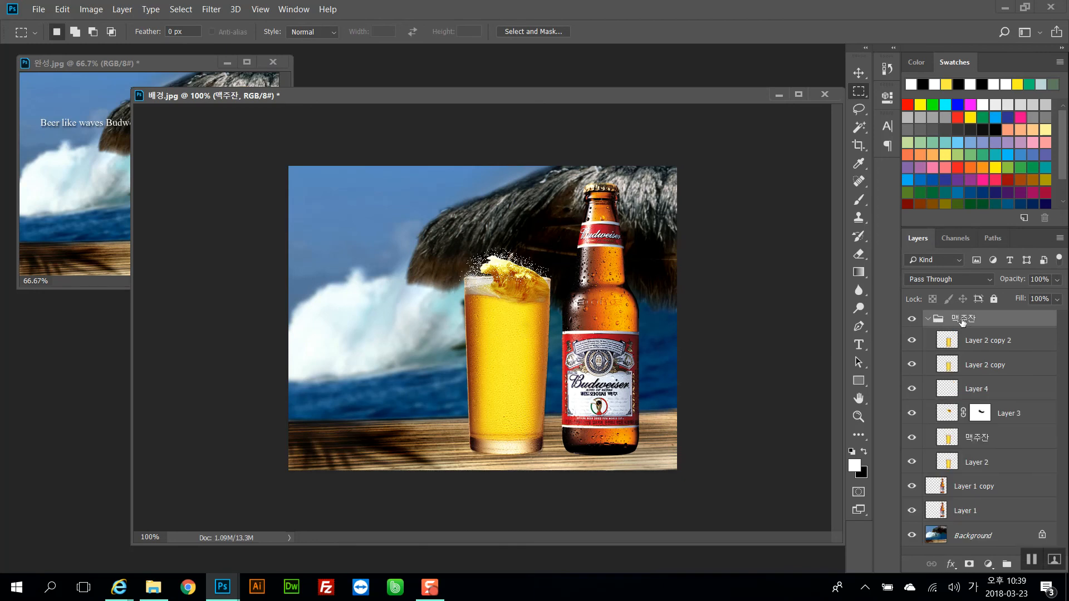
{"action": "double_click", "coordinate": [985, 457]}
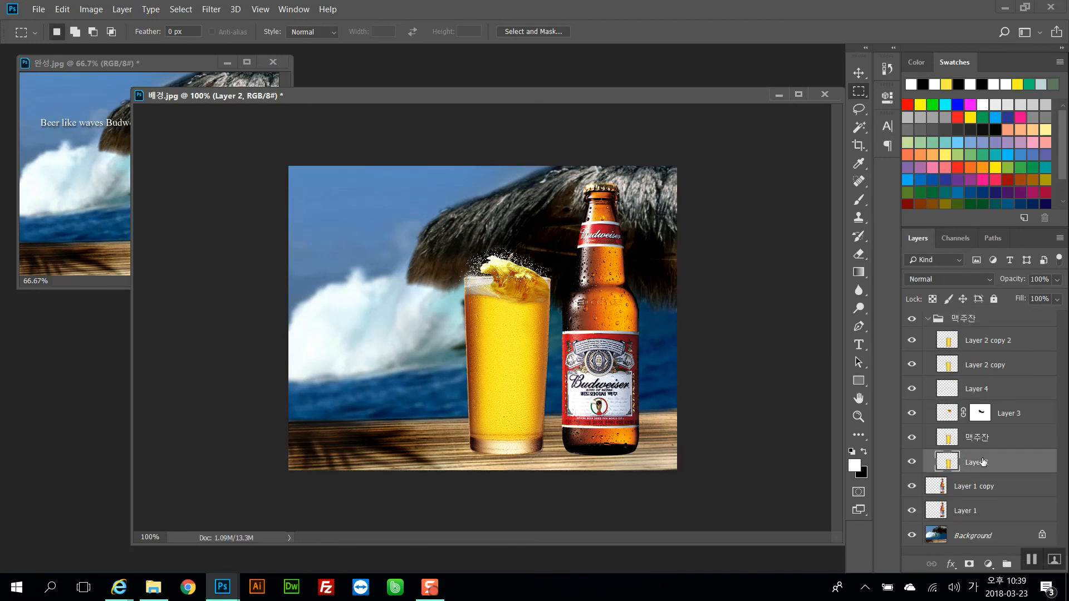
{"action": "type", "text": "ㄱ"}
{"action": "type", "text": "맥ㅈ"}
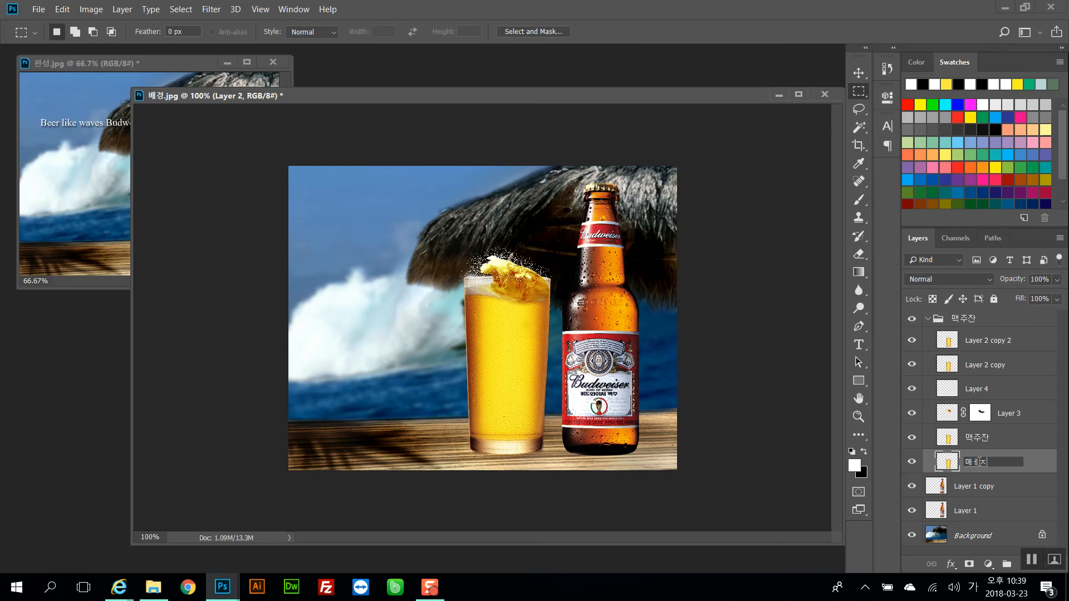
{"action": "type", "text": "주"}
{"action": "type", "text": "잔ㄱ"}
{"action": "type", "text": "림자"}
{"action": "key", "text": "Return"}
Fill the glass shape on the 맥주잔그림자 layer with black and deselect
{"action": "left_click", "coordinate": [953, 467], "text": "ctrl"}
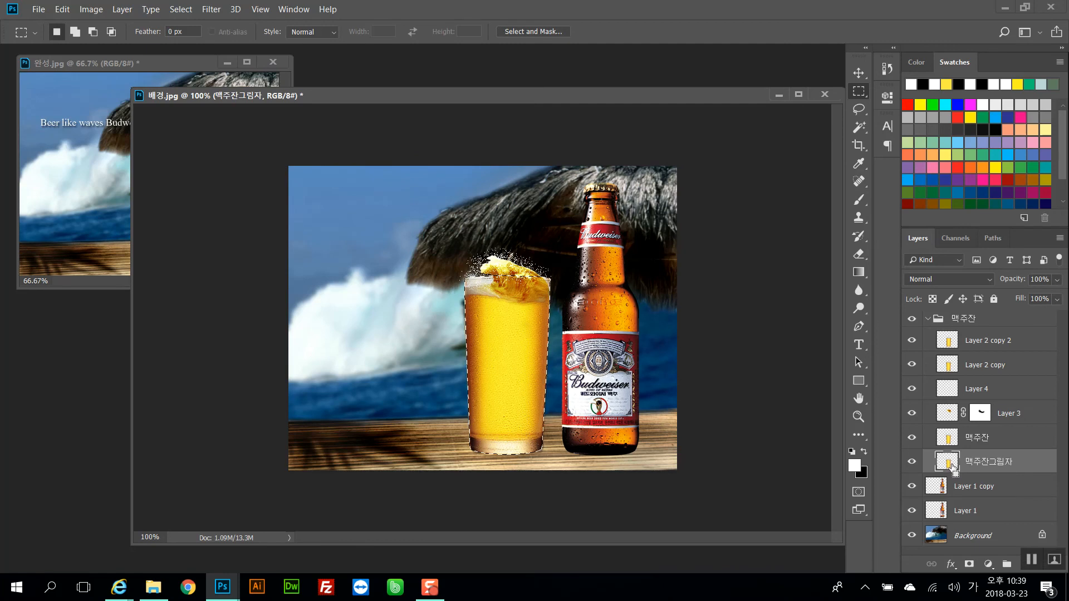
{"action": "key", "text": "ctrl+BackSpace"}
{"action": "key", "text": "ctrl+d"}
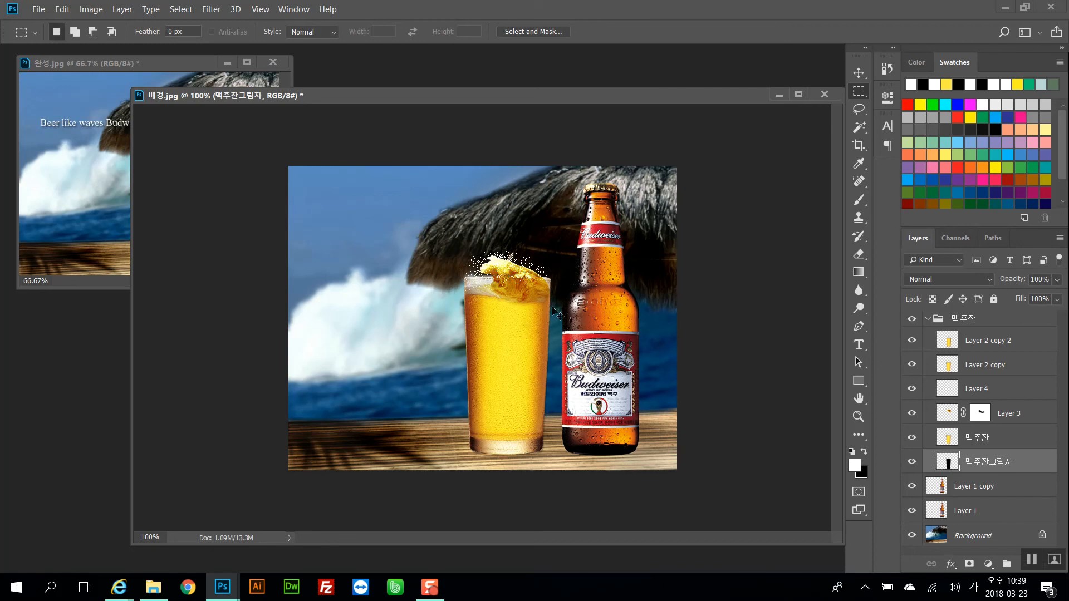
Distort the black glass shape into a diagonal shadow across the table and move its layer below the bottle layers
{"action": "key", "text": "ctrl+t"}
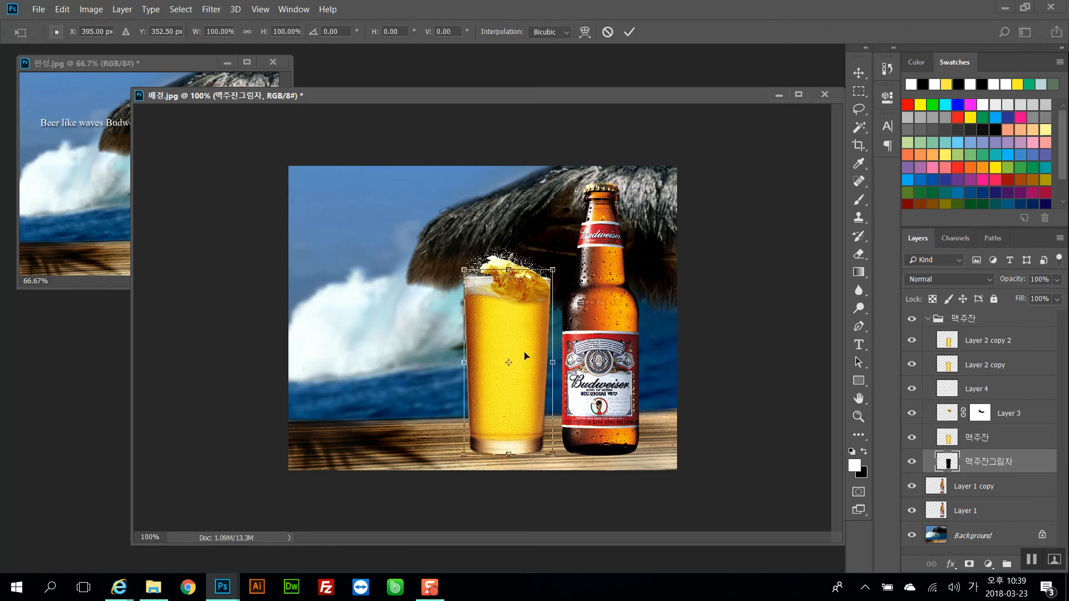
{"action": "right_click", "coordinate": [532, 318]}
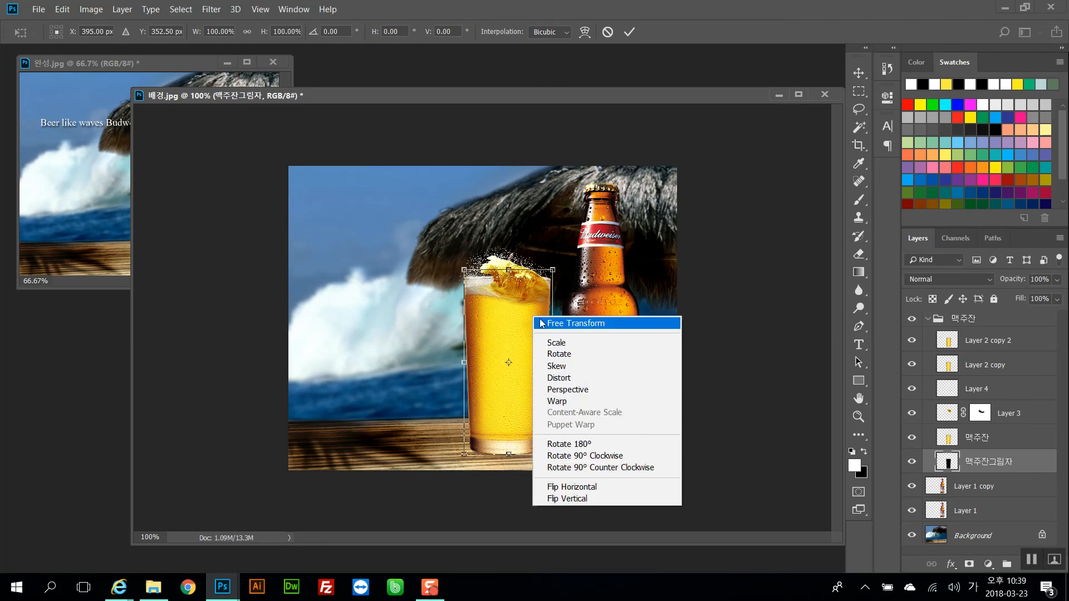
{"action": "left_click", "coordinate": [569, 383]}
{"action": "left_click_drag", "start_coordinate": [510, 271], "coordinate": [622, 372]}
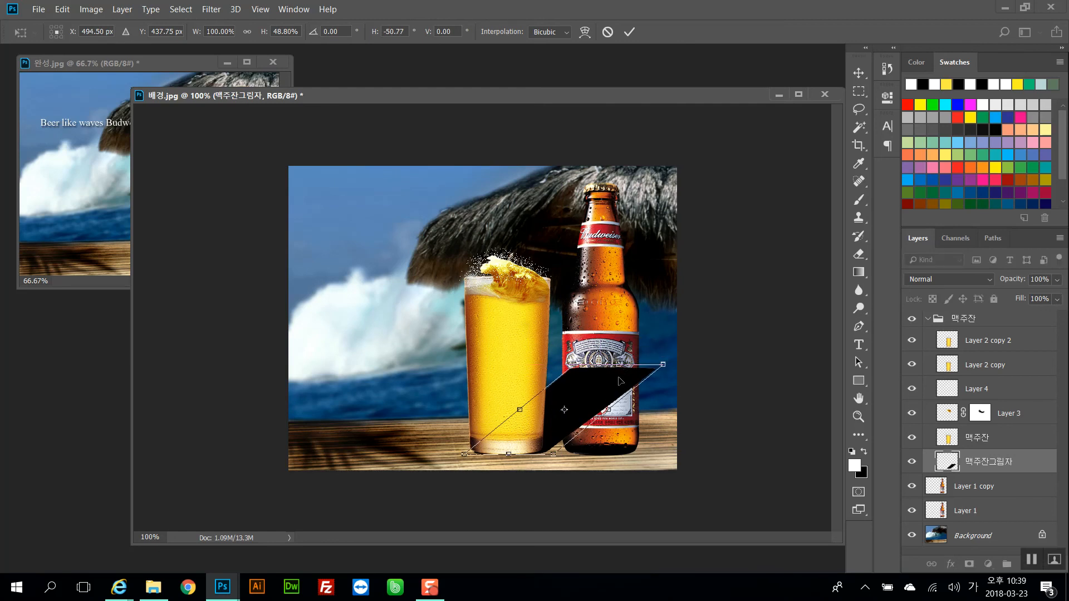
{"action": "key", "text": "Return"}
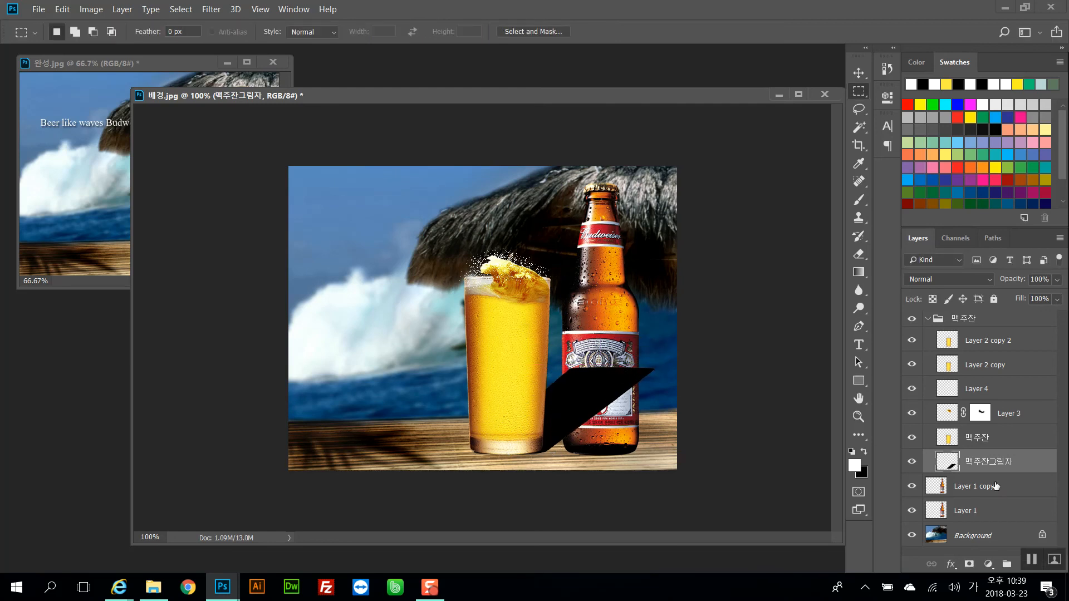
{"action": "left_click_drag", "start_coordinate": [975, 468], "coordinate": [984, 515]}
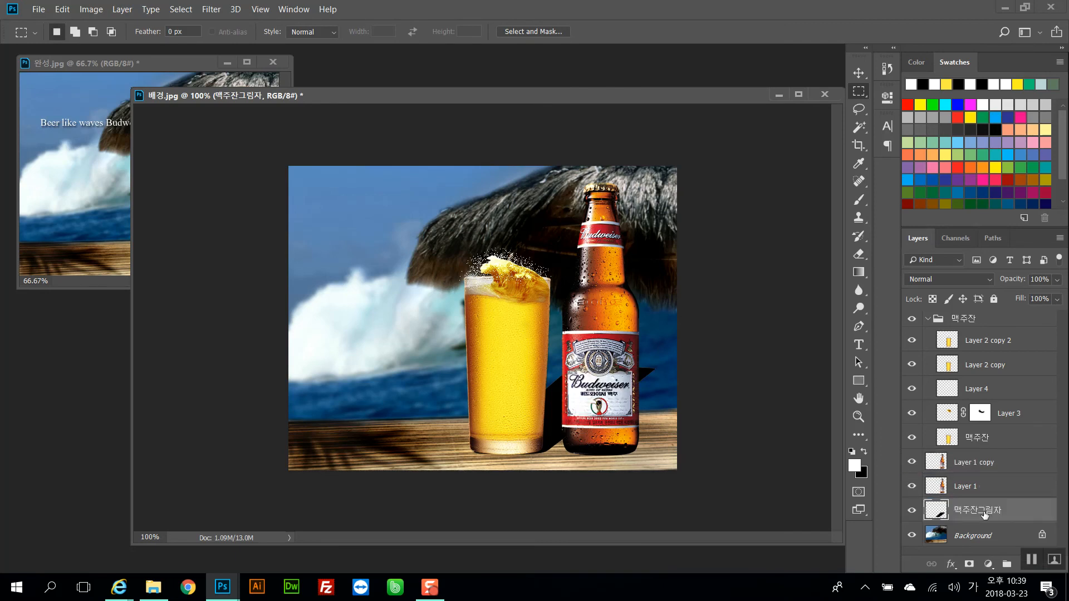
Try filling the Layer 1 bottle with black, then undo the fill
{"action": "left_click", "coordinate": [979, 487]}
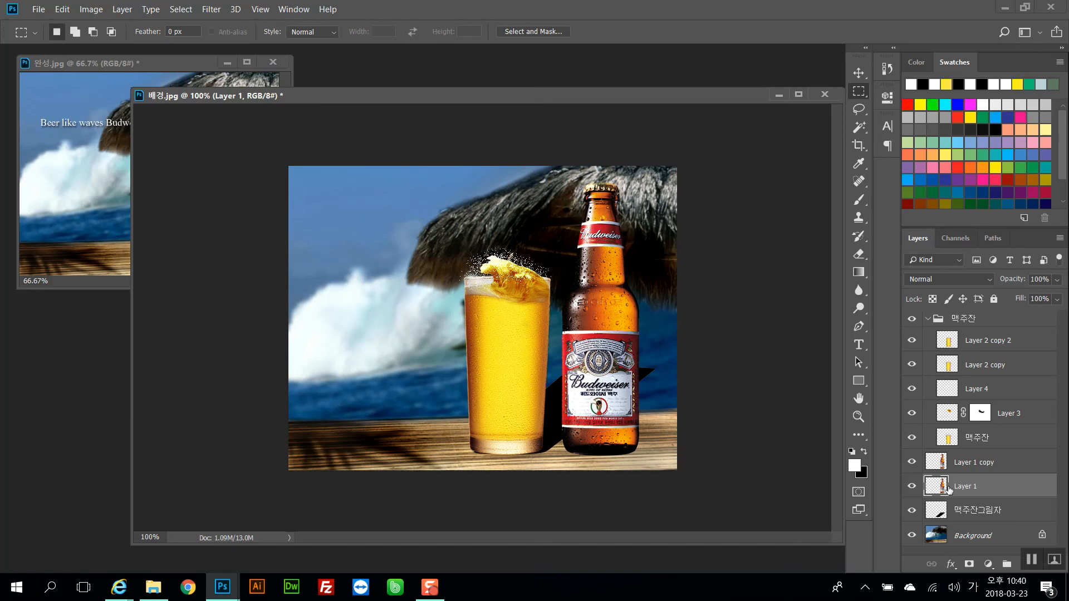
{"action": "left_click", "coordinate": [941, 488], "text": "ctrl"}
{"action": "key", "text": "ctrl+BackSpace"}
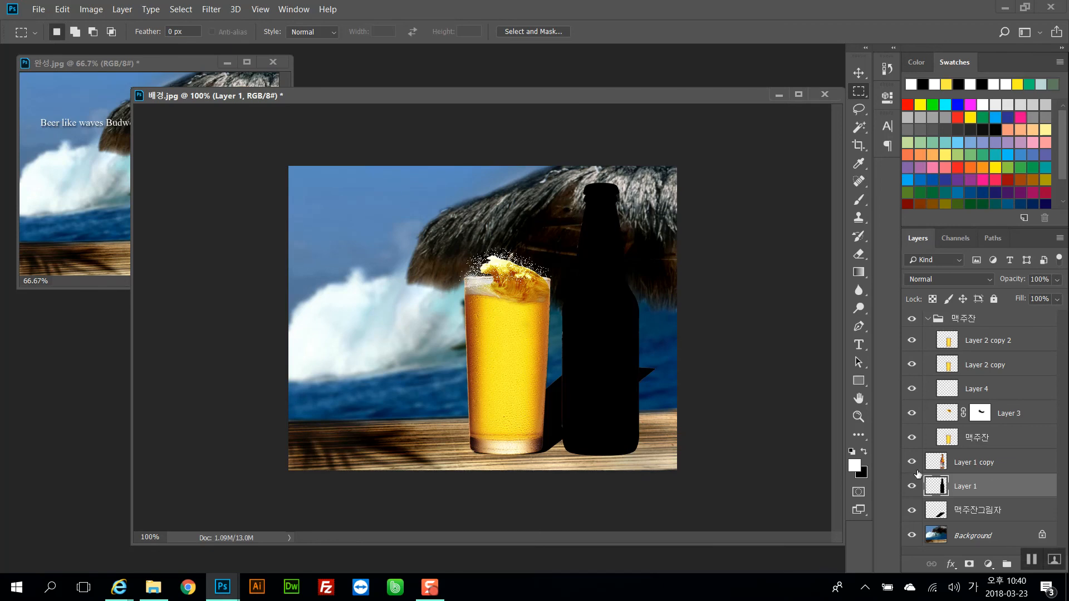
{"action": "left_click_drag", "start_coordinate": [941, 483], "coordinate": [938, 480]}
{"action": "key", "text": "ctrl+z"}
Toggle the visibility of the two bottle layers to compare their effect
{"action": "left_click", "coordinate": [945, 465]}
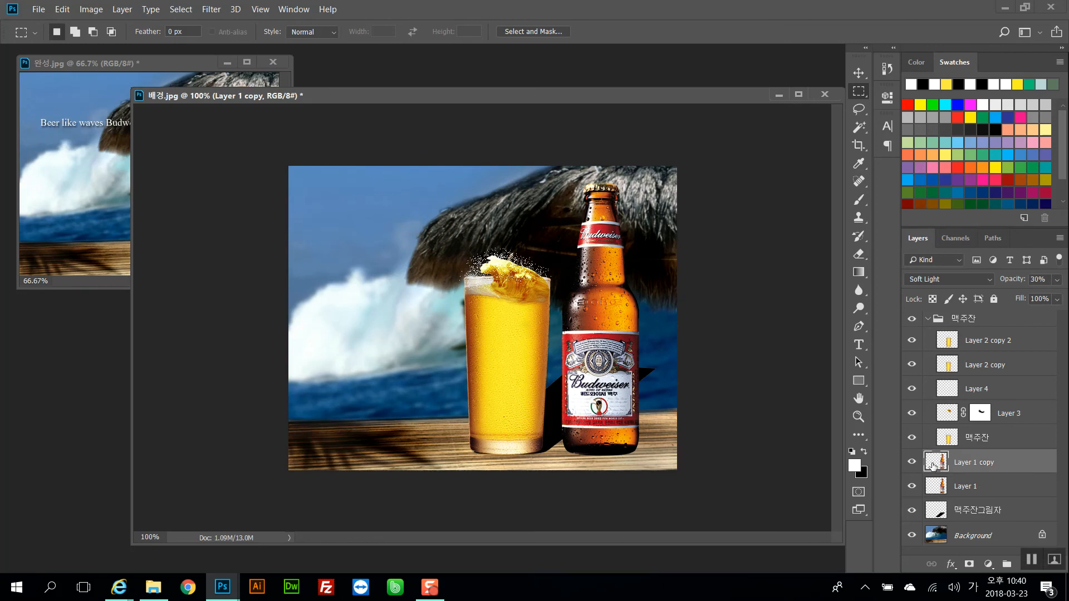
{"action": "left_click", "coordinate": [927, 318]}
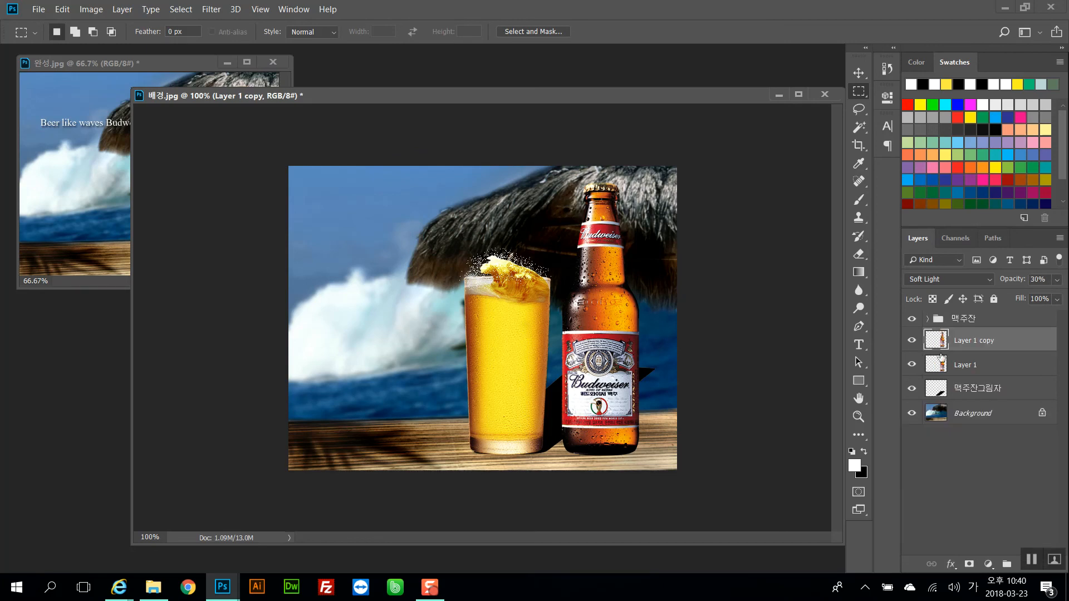
{"action": "left_click", "coordinate": [911, 341]}
{"action": "left_click", "coordinate": [911, 342]}
{"action": "left_click", "coordinate": [963, 363]}
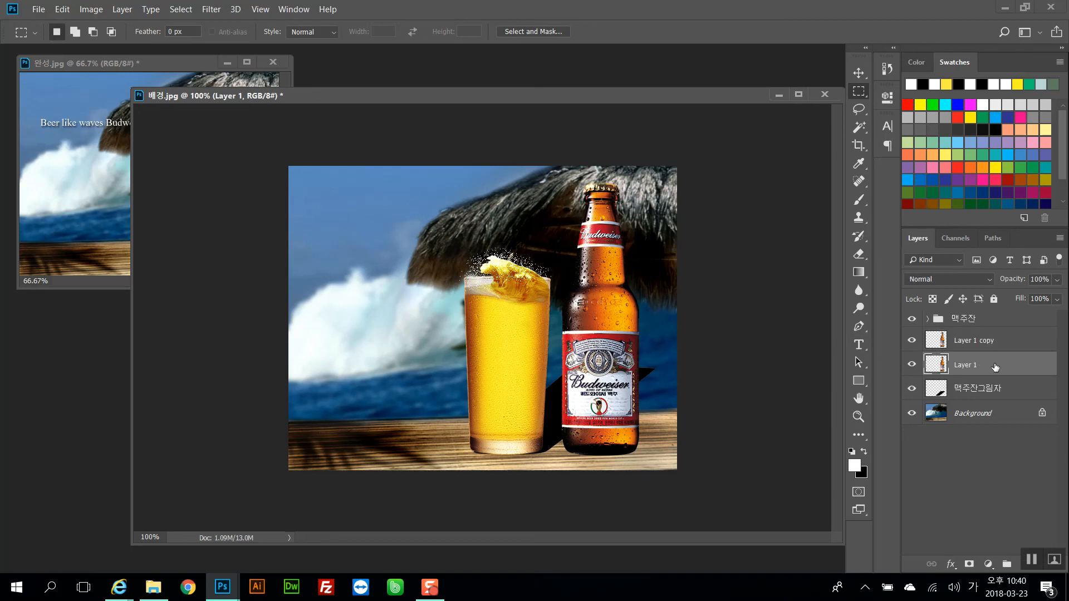
{"action": "left_click", "coordinate": [912, 344]}
{"action": "left_click", "coordinate": [912, 365]}
{"action": "left_click", "coordinate": [912, 364]}
{"action": "left_click", "coordinate": [911, 341]}
Merge the two bottle layers and duplicate the merged bottle layer
{"action": "left_click", "coordinate": [1000, 344]}
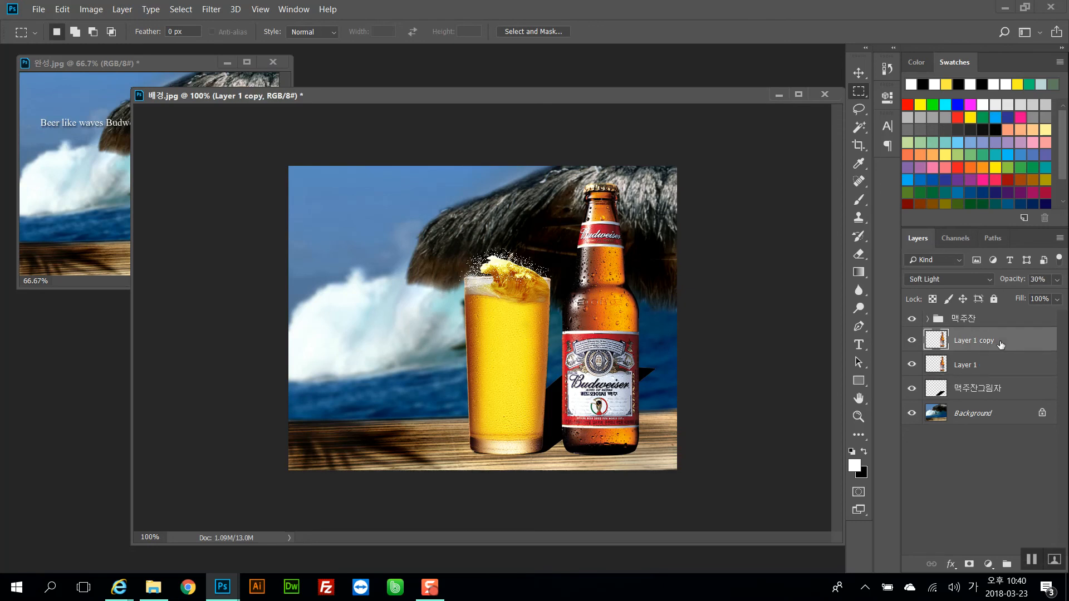
{"action": "key", "text": "ctrl+e"}
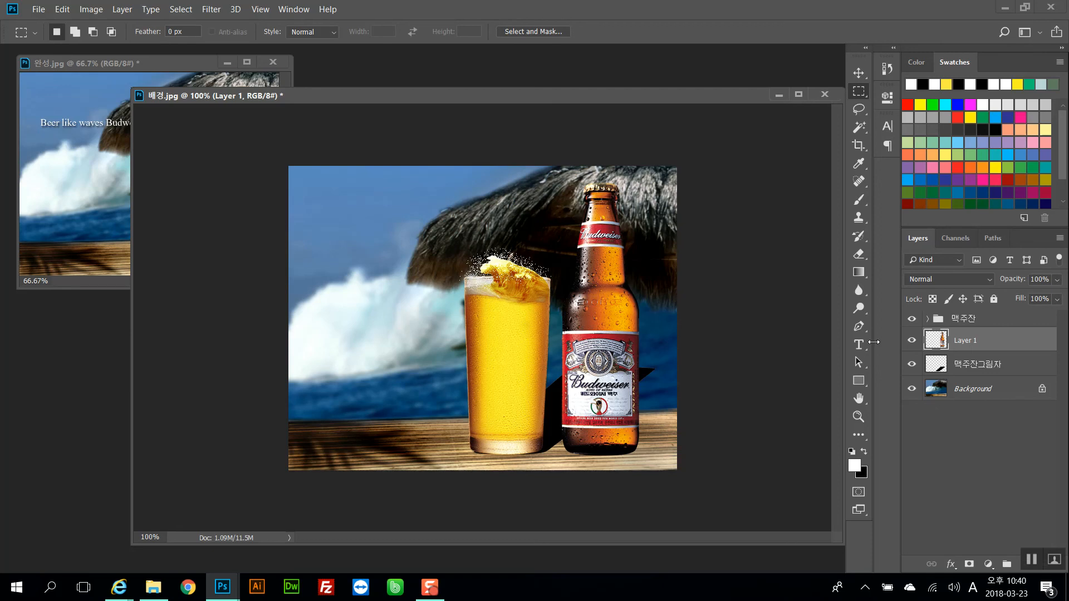
{"action": "left_click_drag", "start_coordinate": [958, 342], "coordinate": [966, 365]}
Fill the lower bottle layer with black and distort it into a diagonal shadow cast to the right
{"action": "left_click", "coordinate": [942, 368], "text": "ctrl"}
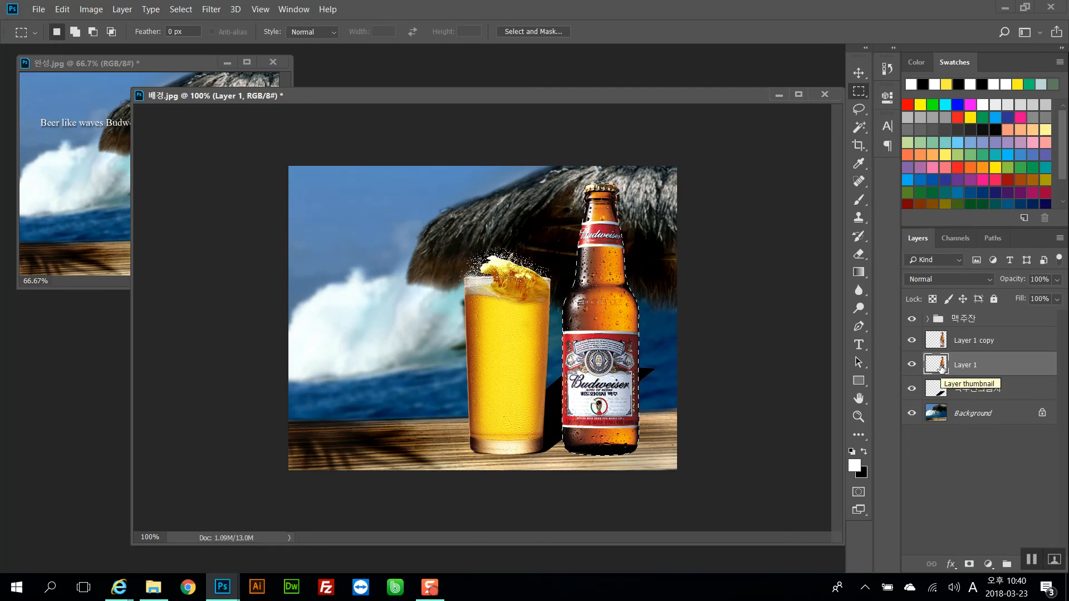
{"action": "key", "text": "ctrl+BackSpace"}
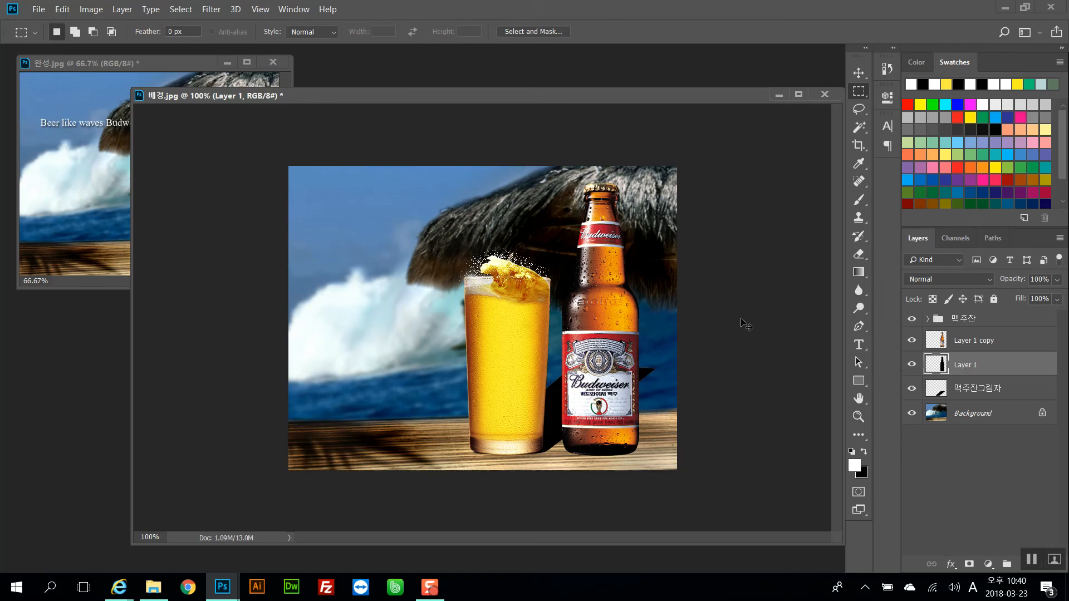
{"action": "key", "text": "ctrl+t"}
{"action": "right_click", "coordinate": [629, 290]}
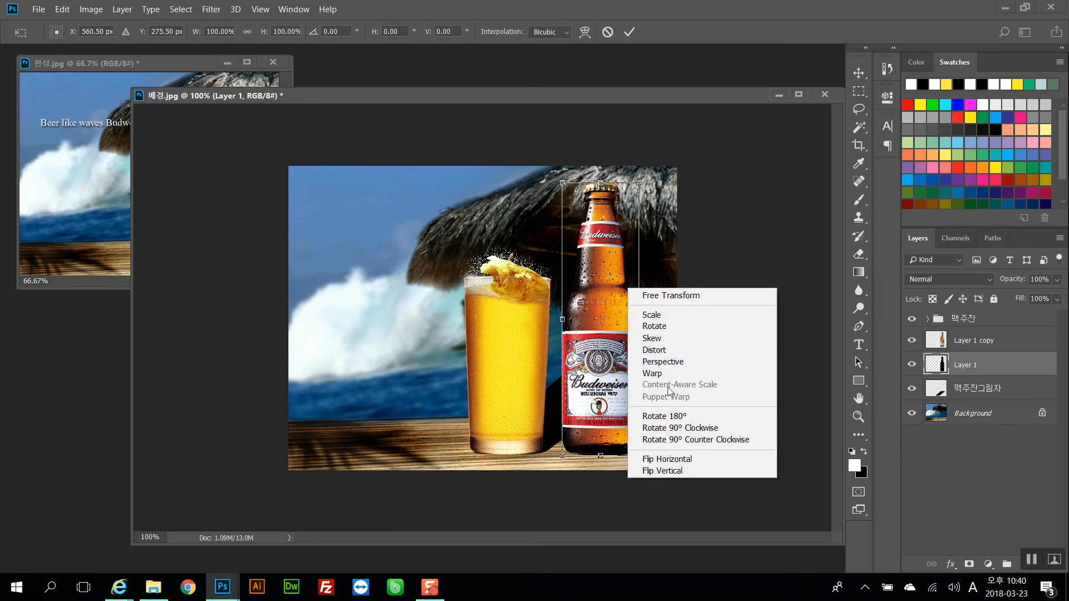
{"action": "left_click", "coordinate": [670, 351]}
{"action": "left_click_drag", "start_coordinate": [604, 189], "coordinate": [727, 354]}
{"action": "key", "text": "Return"}
{"action": "key", "text": "m"}
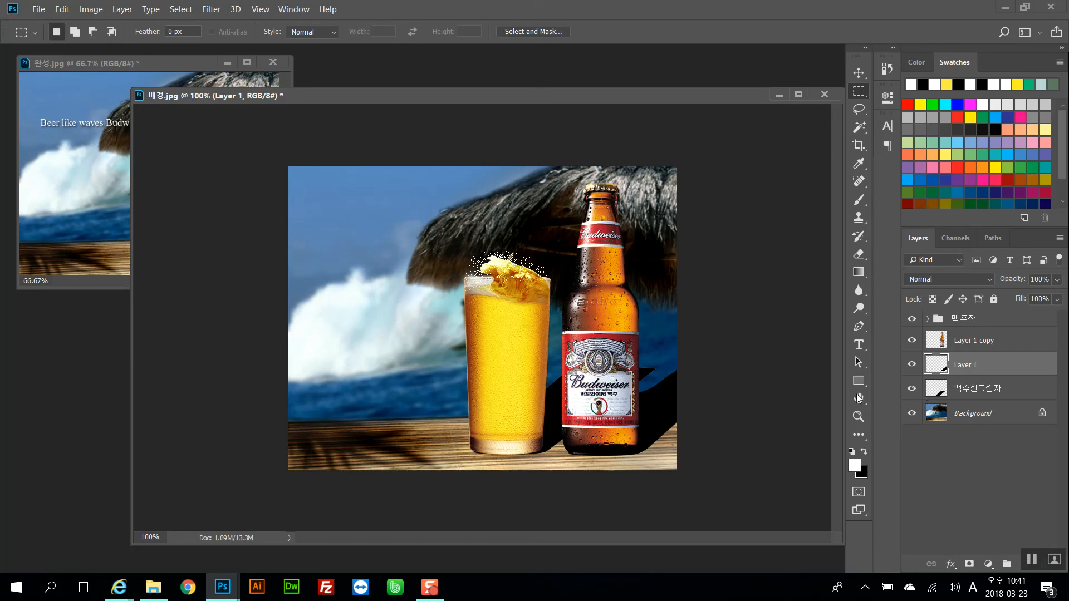
{"action": "left_click_drag", "start_coordinate": [281, 137], "coordinate": [796, 417]}
{"action": "left_click", "coordinate": [429, 470]}
{"action": "left_click_drag", "start_coordinate": [374, 439], "coordinate": [385, 450]}
{"action": "left_click_drag", "start_coordinate": [437, 480], "coordinate": [439, 480]}
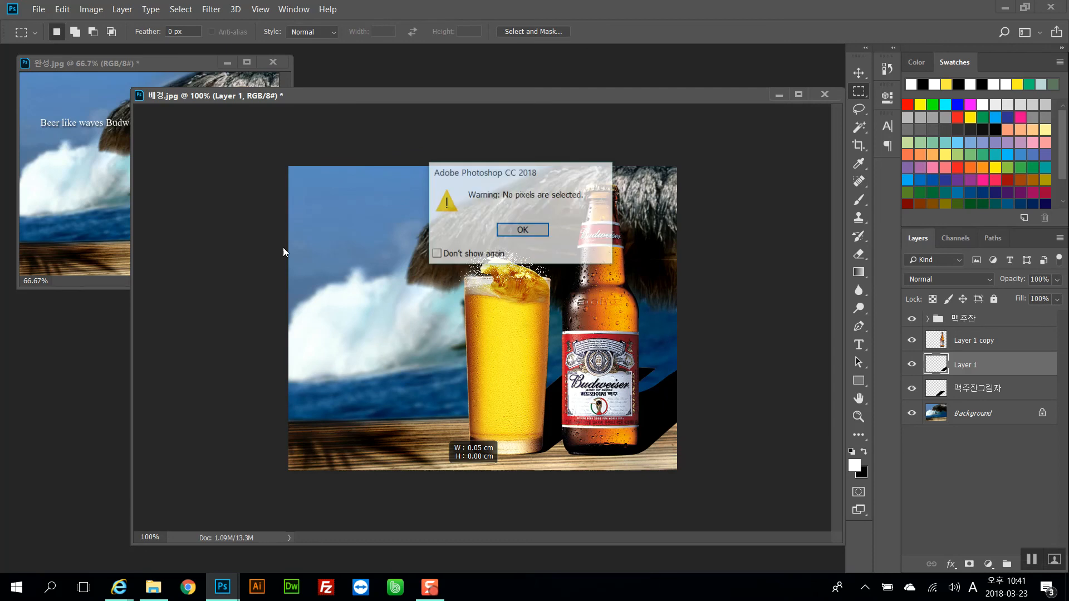
{"action": "left_click", "coordinate": [524, 230]}
Select the area above the tabletop and delete the glass shadow's part that falls there
{"action": "left_click_drag", "start_coordinate": [288, 166], "coordinate": [836, 415]}
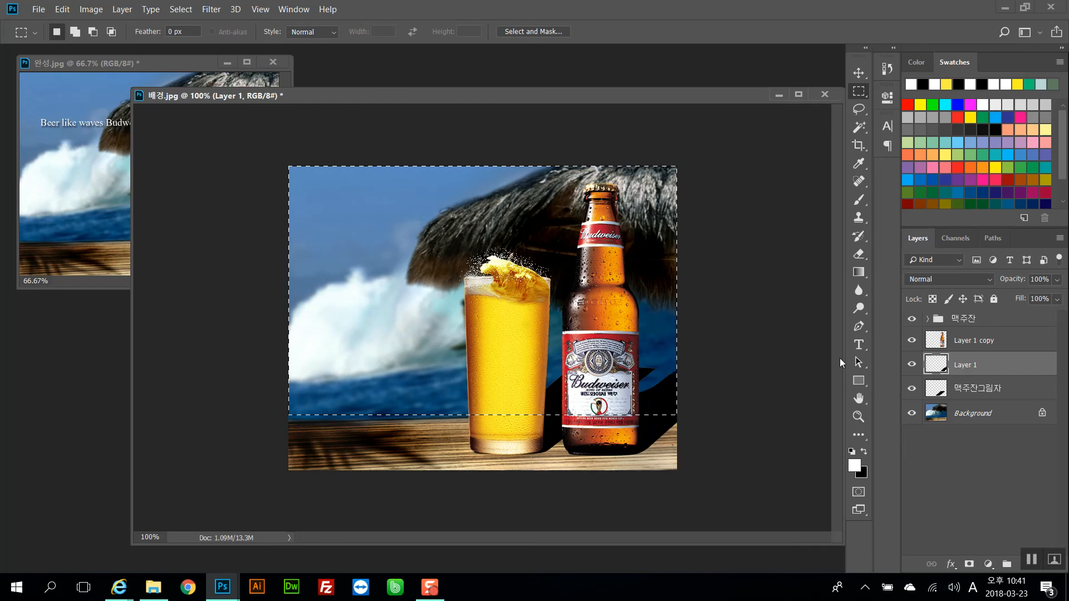
{"action": "left_click", "coordinate": [759, 358]}
{"action": "left_click_drag", "start_coordinate": [262, 139], "coordinate": [765, 409]}
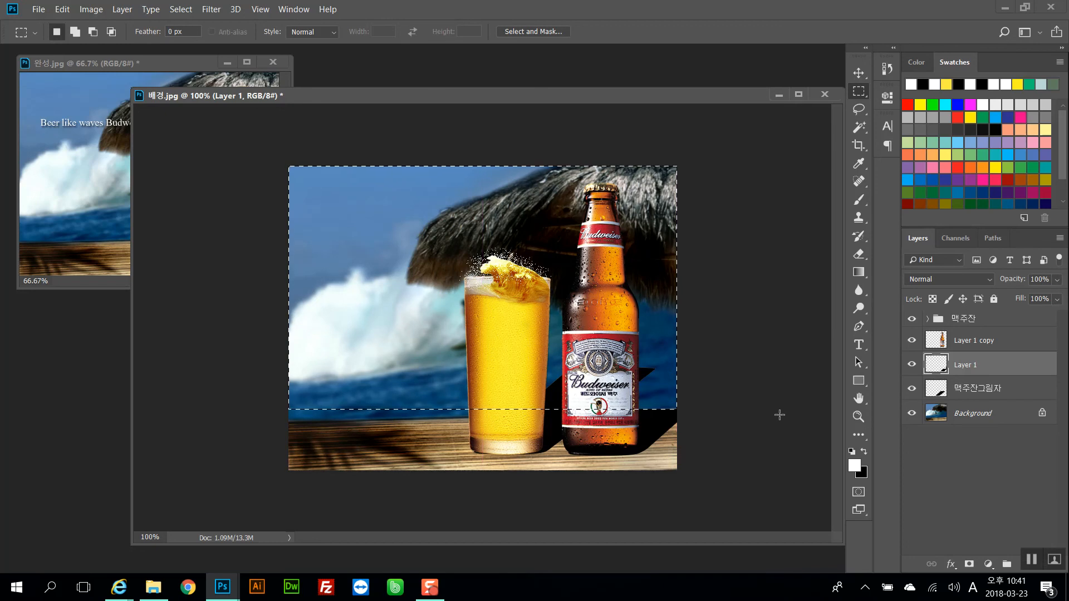
{"action": "left_click", "coordinate": [974, 391]}
{"action": "key", "text": "Delete"}
{"action": "left_click", "coordinate": [773, 364]}
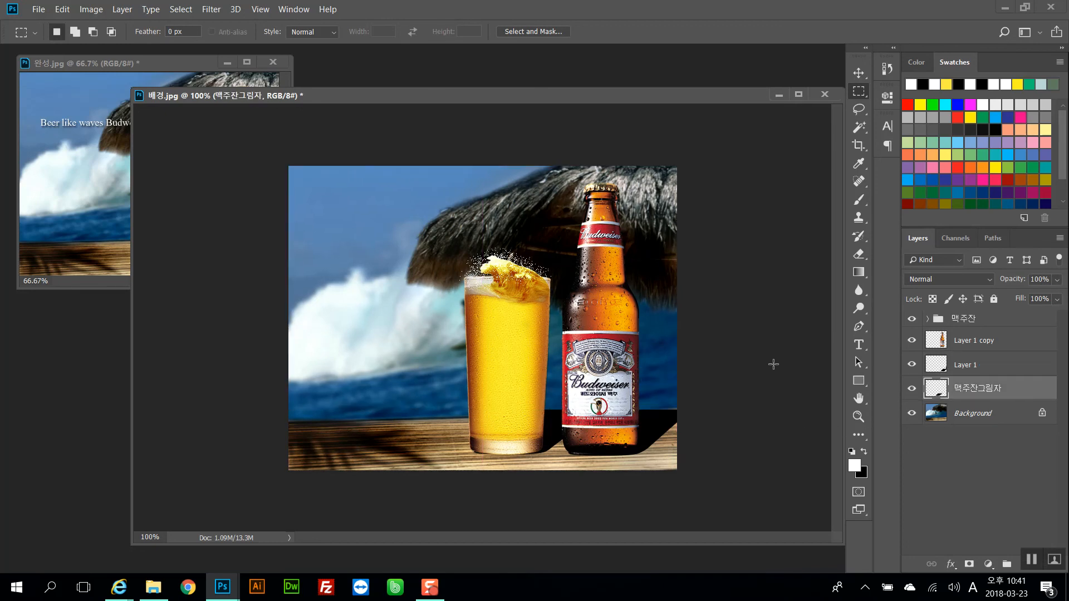
Apply a Gaussian Blur of 2.3 pixels to the bottle's shadow layer to soften its edges
{"action": "left_click", "coordinate": [985, 368]}
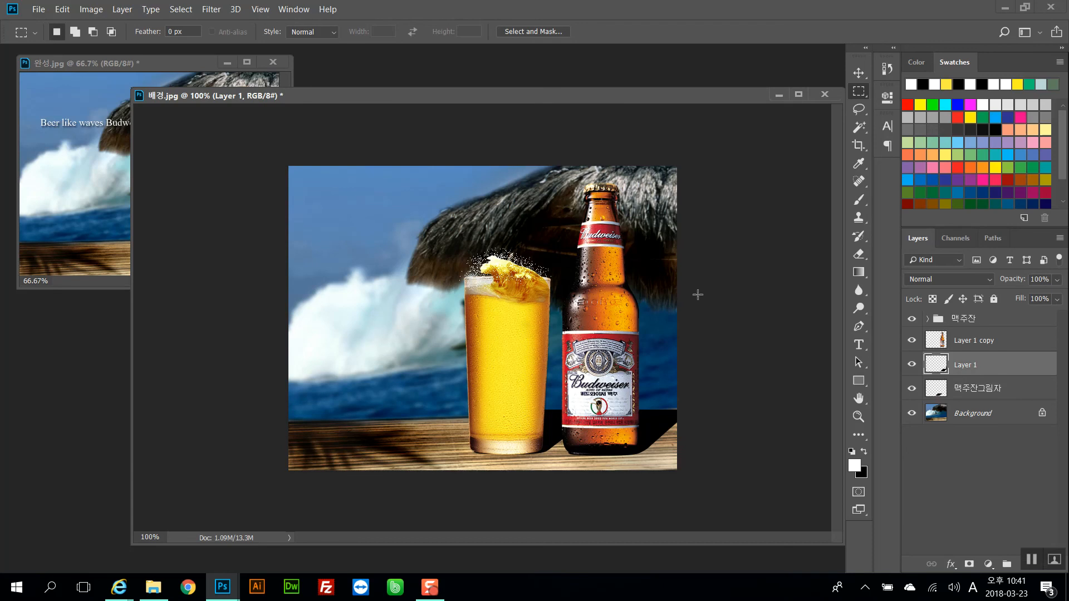
{"action": "left_click", "coordinate": [203, 10]}
{"action": "mouse_move", "coordinate": [264, 160]}
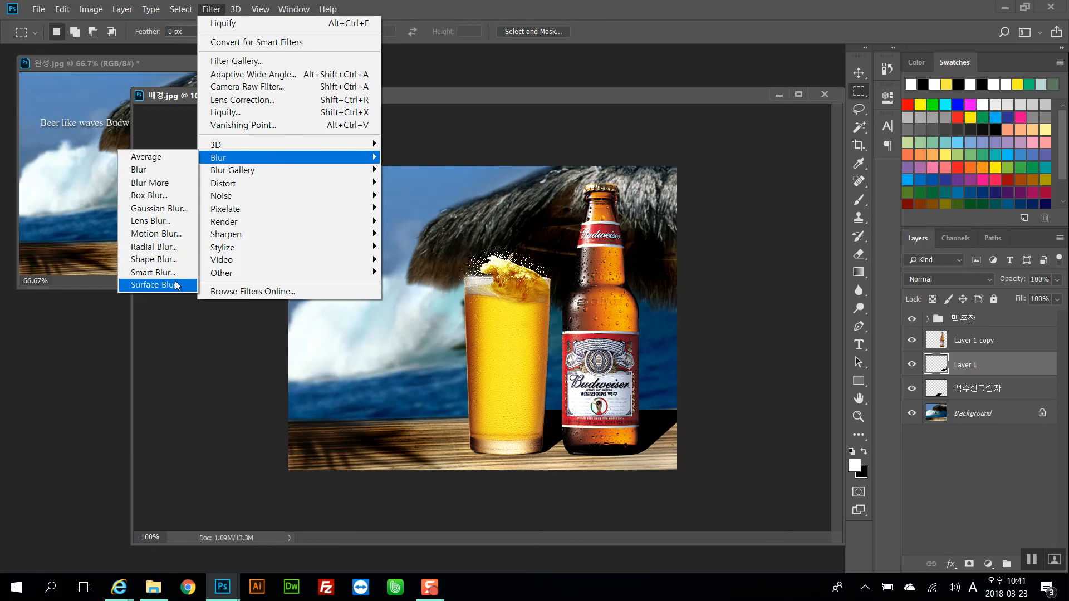
{"action": "left_click", "coordinate": [167, 209]}
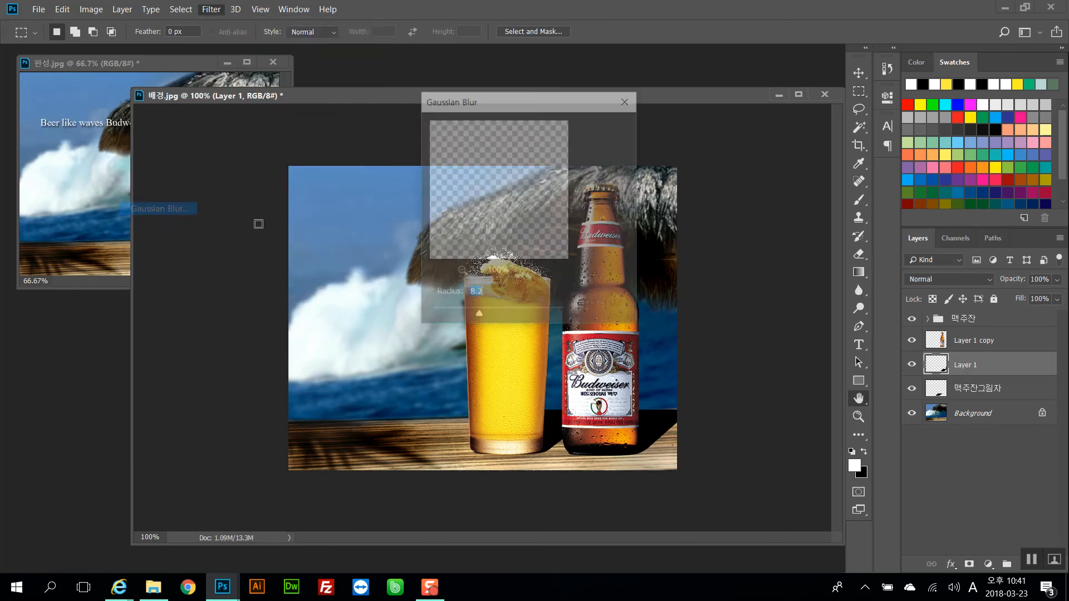
{"action": "left_click", "coordinate": [447, 316]}
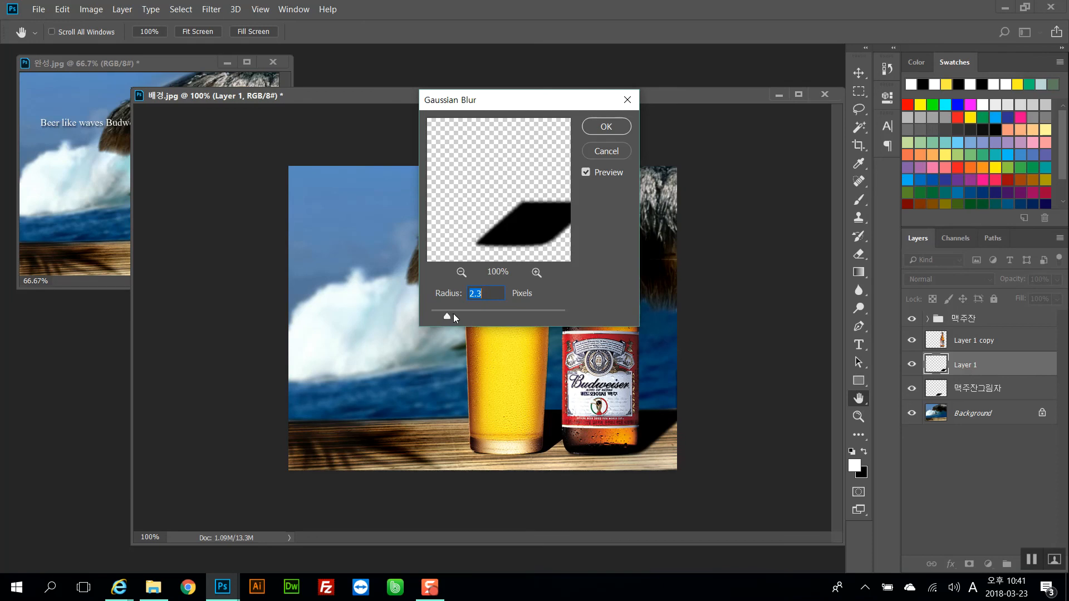
{"action": "left_click", "coordinate": [606, 127]}
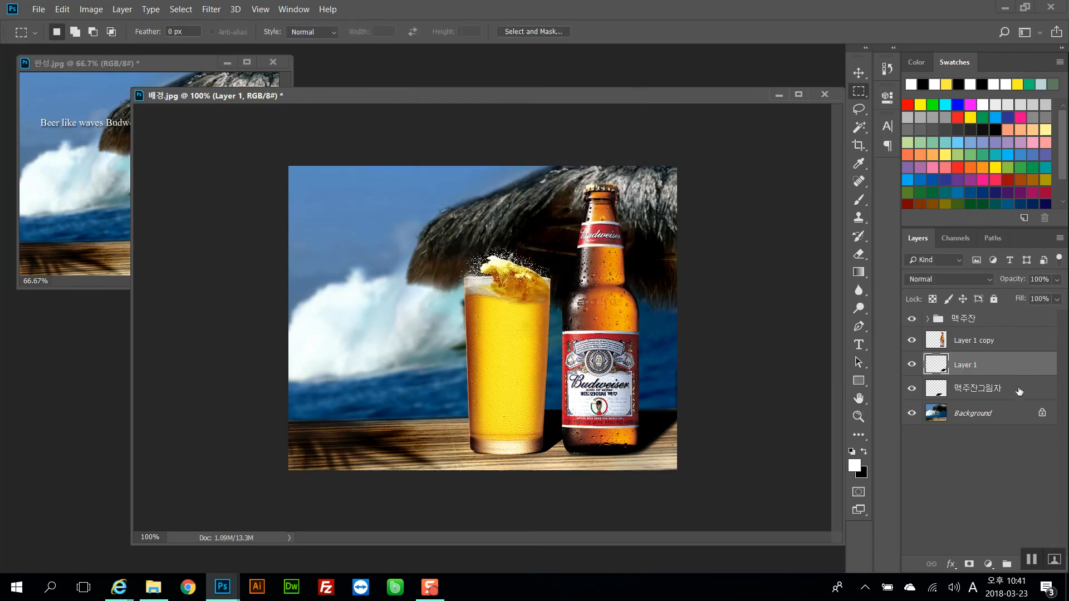
Apply the same Gaussian Blur to the glass shadow layer
{"action": "left_click", "coordinate": [1019, 391]}
{"action": "left_click", "coordinate": [211, 9]}
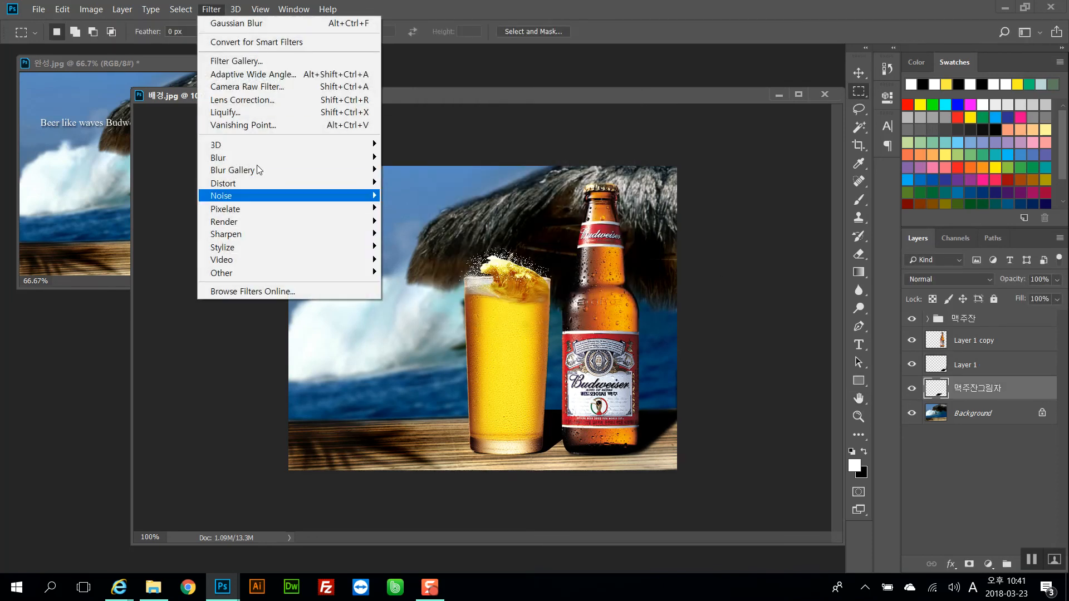
{"action": "left_click", "coordinate": [246, 25]}
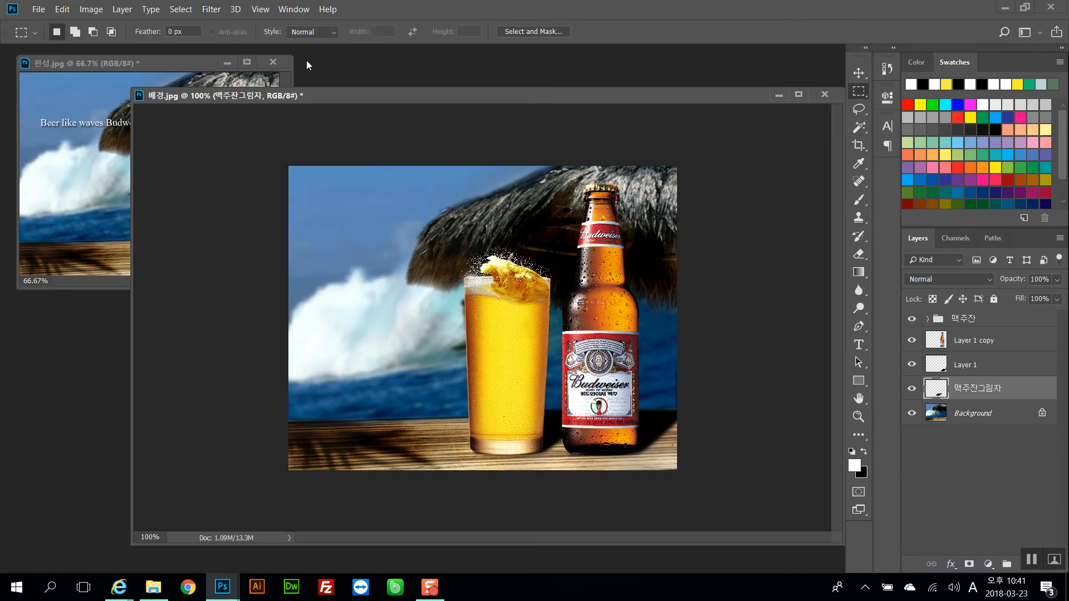
Lower the bottle shadow layer's opacity to 54% and the glass shadow layer's opacity to 51%
{"action": "left_click", "coordinate": [1001, 363]}
{"action": "mouse_move", "coordinate": [1023, 280]}
{"action": "left_mouse_down"}
{"action": "mouse_move", "coordinate": [977, 281]}
{"action": "mouse_move", "coordinate": [1003, 284]}
{"action": "left_mouse_up"}
{"action": "key", "text": "alt+bracketleft"}
{"action": "left_click", "coordinate": [996, 369]}
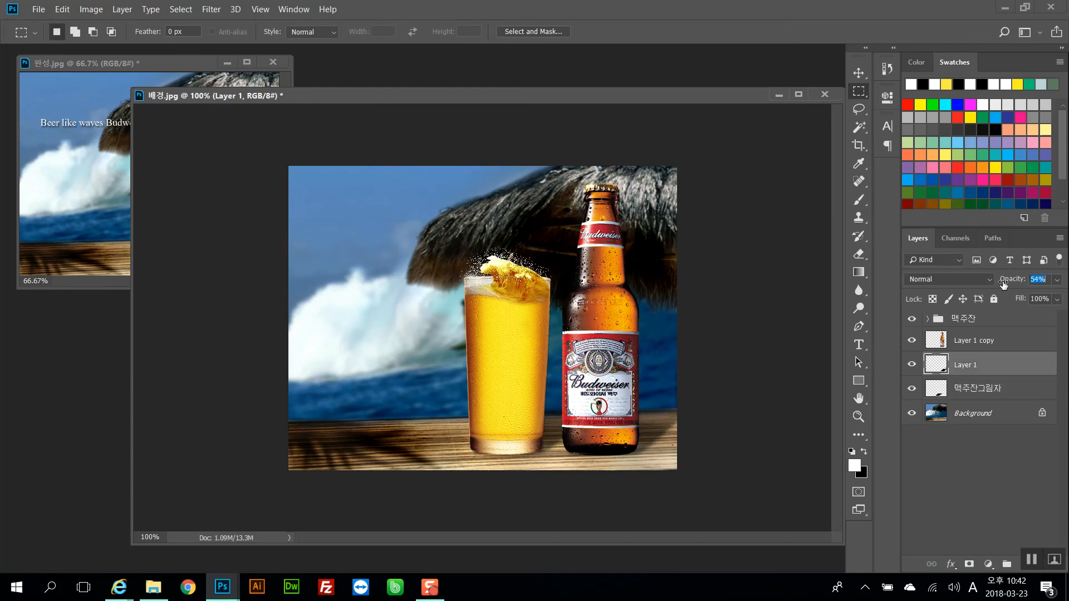
{"action": "left_click", "coordinate": [997, 384]}
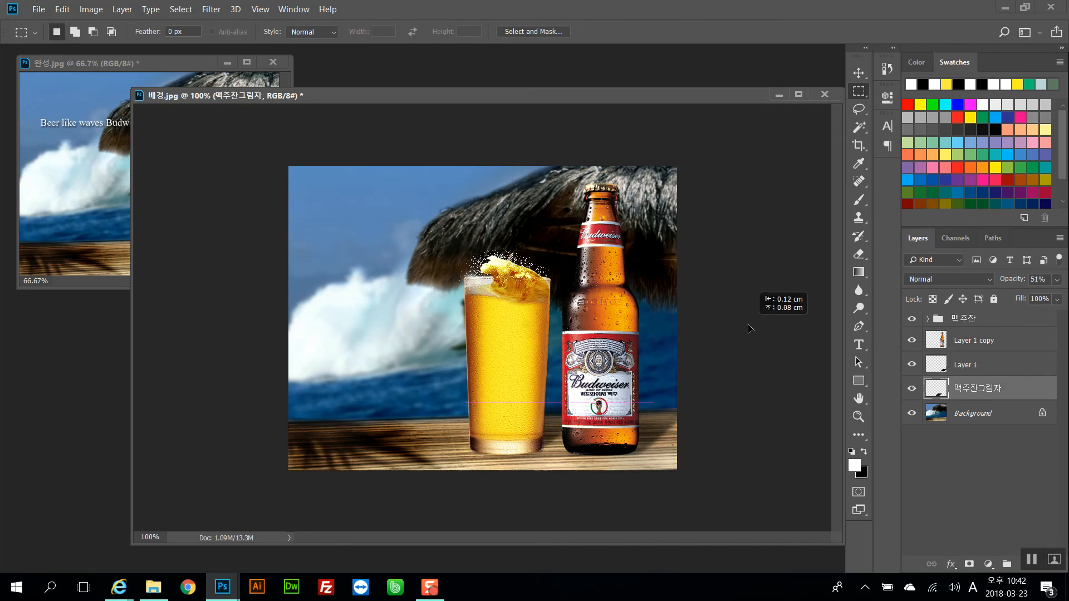
{"action": "key", "text": "alt+bracketright"}
{"action": "left_click_drag", "start_coordinate": [767, 343], "coordinate": [768, 343]}
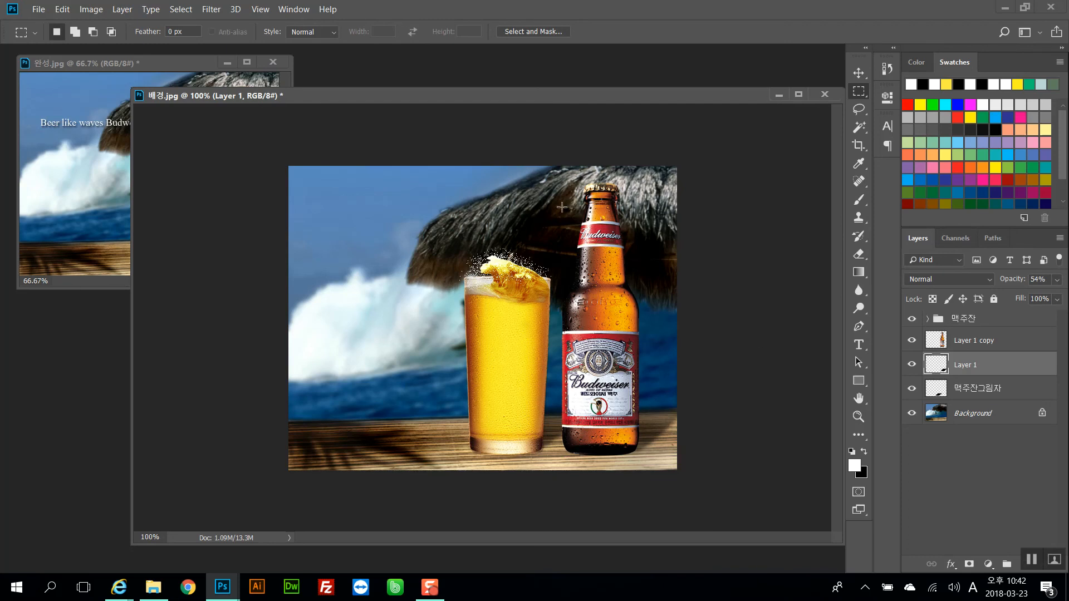
Add the text "Beer like waves" in the upper left of the image, matching the reference
{"action": "left_click_drag", "start_coordinate": [505, 98], "coordinate": [649, 109]}
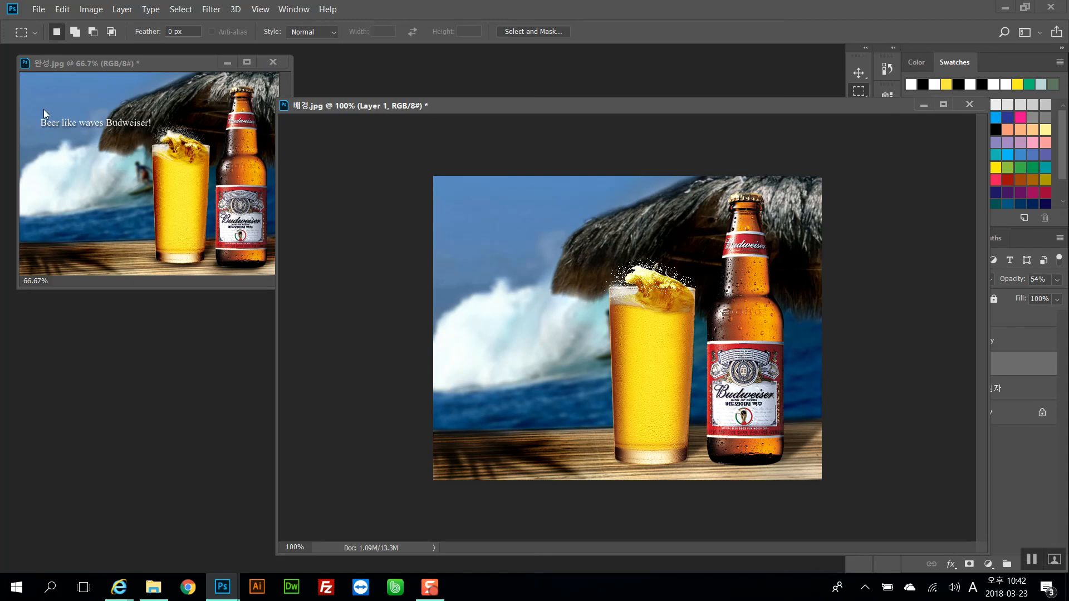
{"action": "left_click_drag", "start_coordinate": [700, 107], "coordinate": [549, 104]}
{"action": "left_click", "coordinate": [859, 344]}
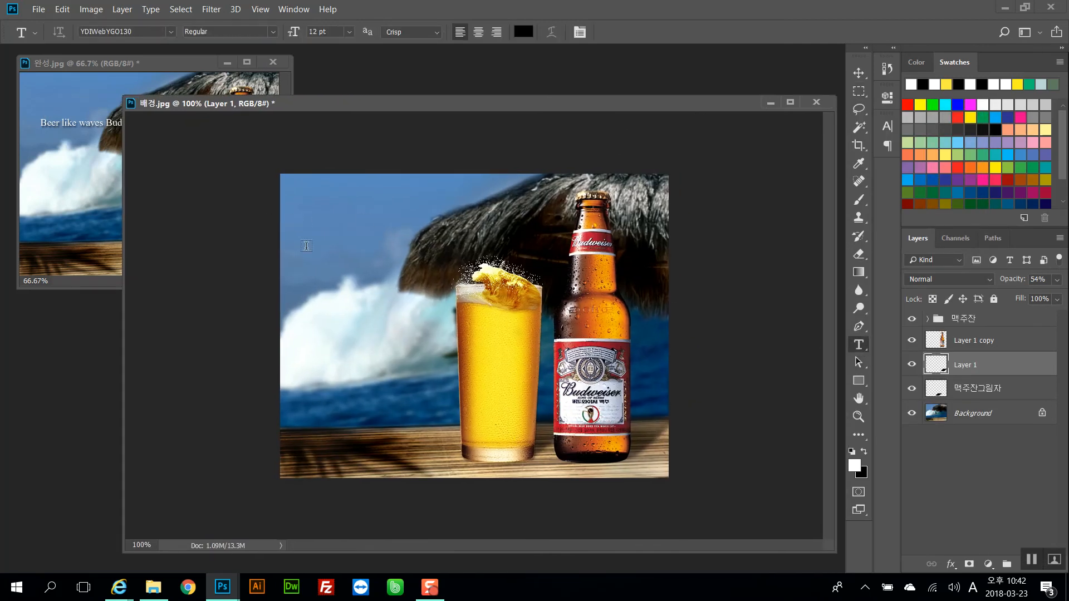
{"action": "left_click", "coordinate": [309, 271]}
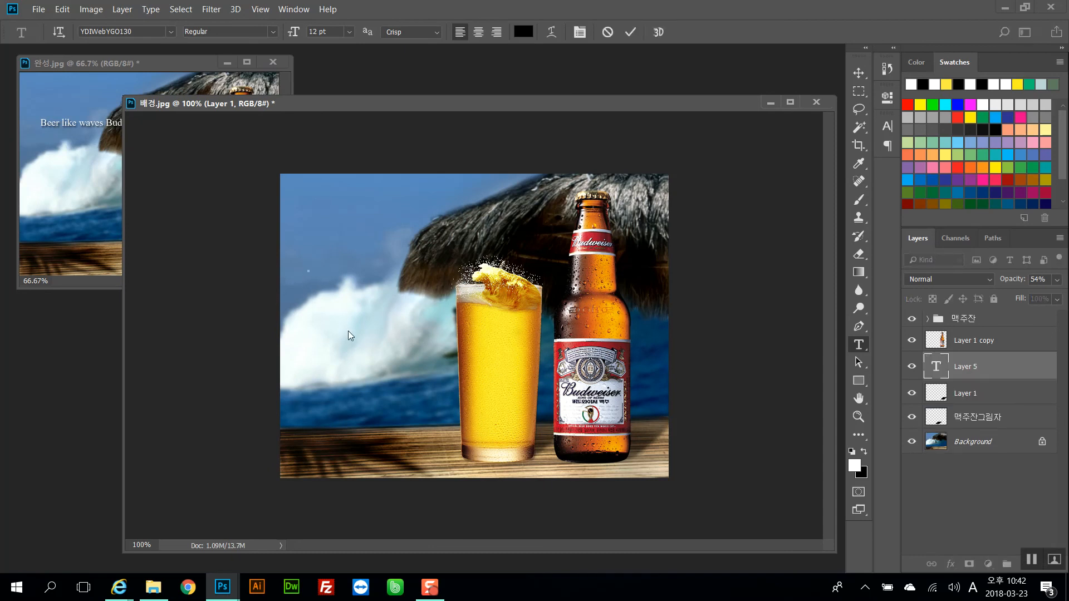
{"action": "type", "text": "Beer like waves"}
{"action": "left_click_drag", "start_coordinate": [472, 102], "coordinate": [620, 59]}
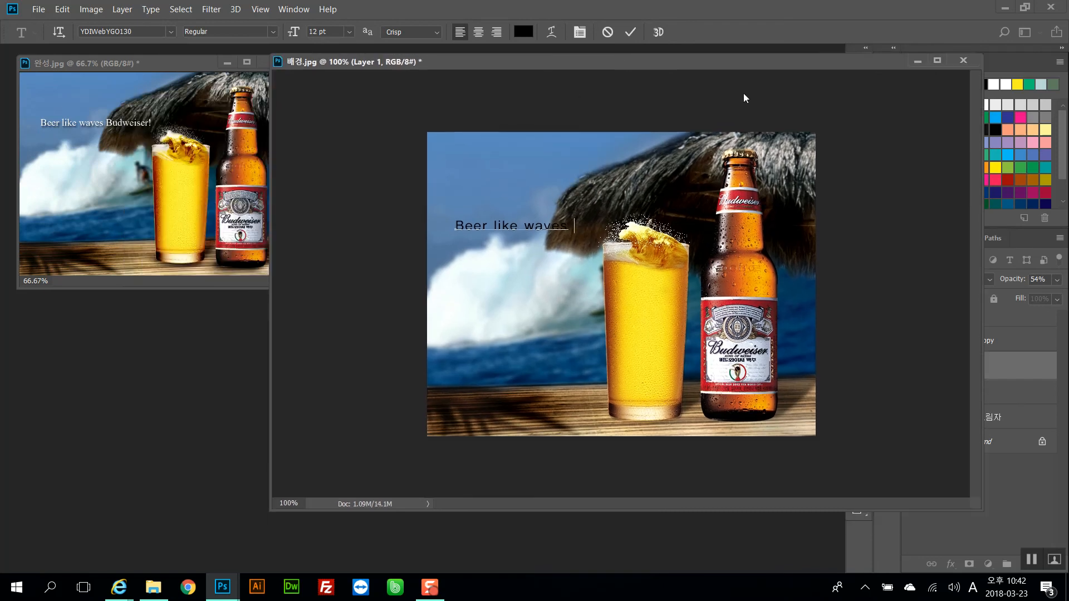
{"action": "left_click_drag", "start_coordinate": [696, 65], "coordinate": [544, 83]}
{"action": "left_click", "coordinate": [858, 92]}
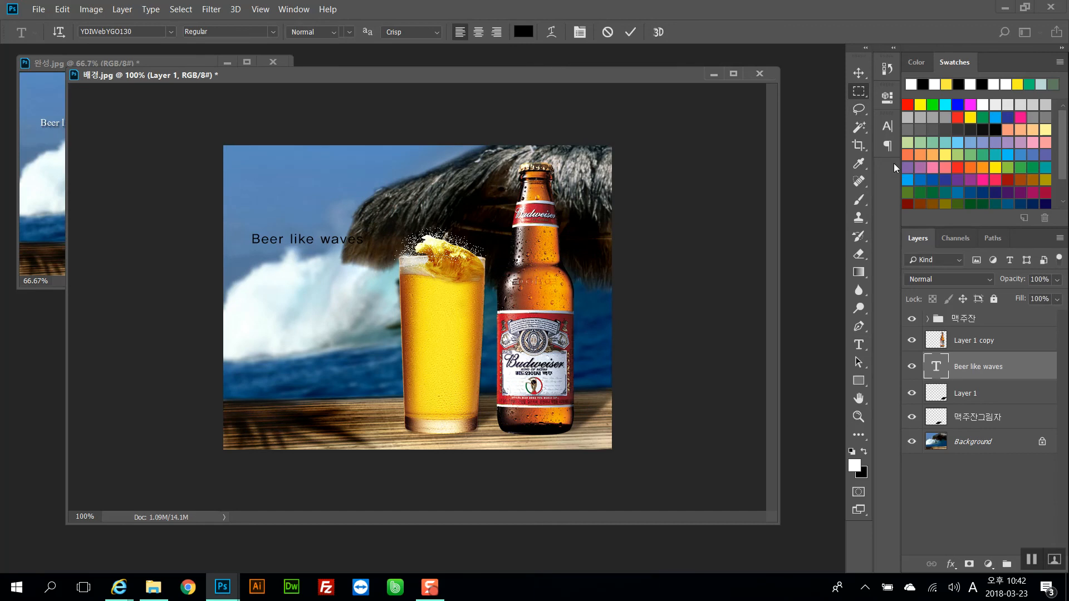
Set the text colour to white, ffffff
{"action": "left_click", "coordinate": [888, 127]}
{"action": "left_click", "coordinate": [824, 212]}
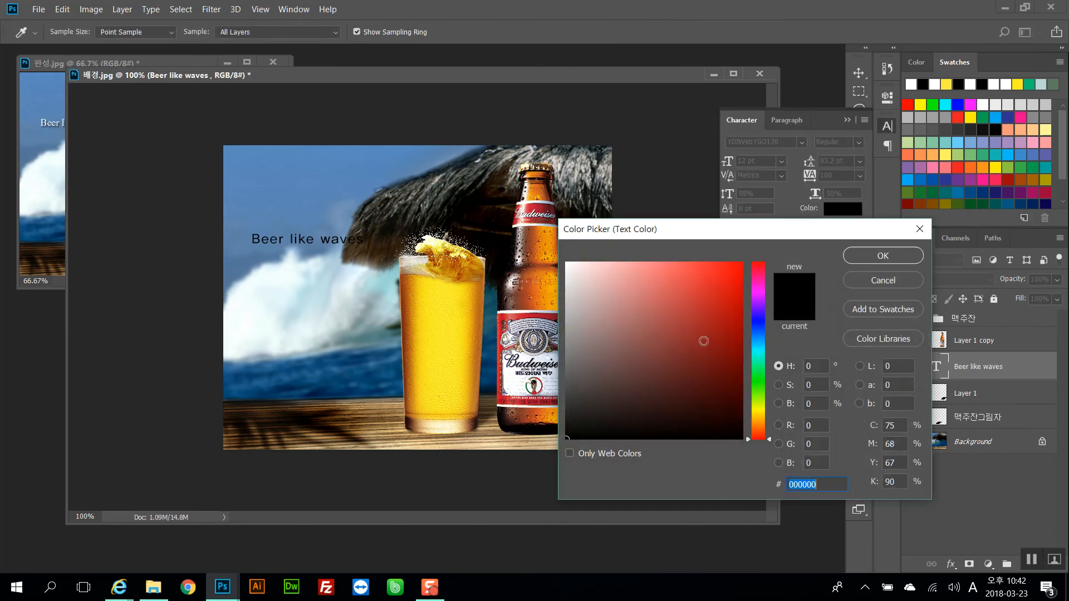
{"action": "type", "text": "ffffff"}
{"action": "left_click", "coordinate": [853, 255]}
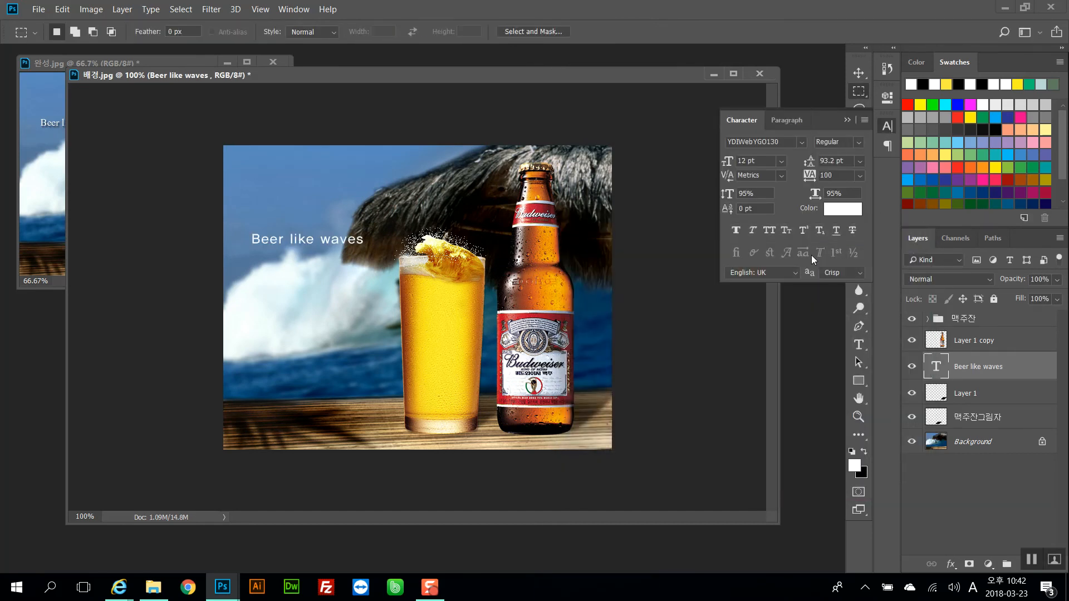
Move the text layer to the top and give it a drop shadow: 50% opacity, 153° angle, 6 px distance
{"action": "left_click_drag", "start_coordinate": [986, 366], "coordinate": [991, 313]}
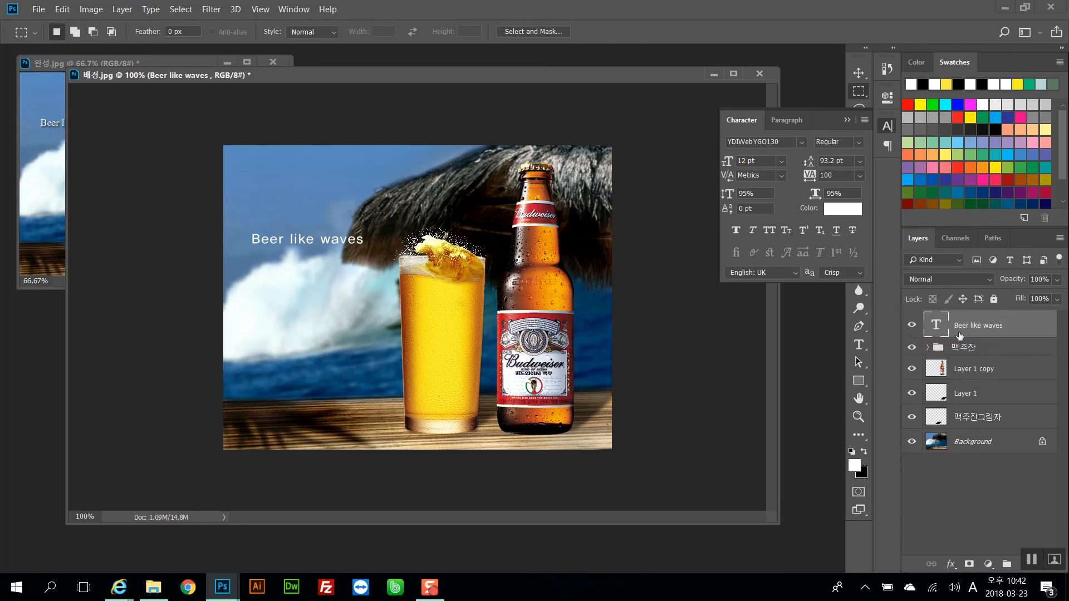
{"action": "double_click", "coordinate": [1032, 329]}
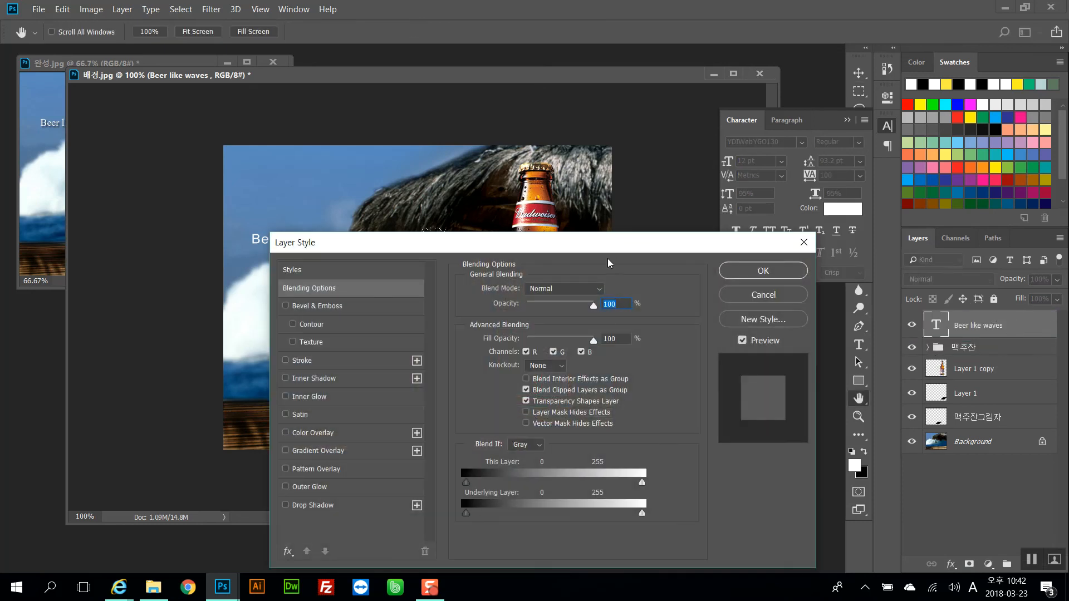
{"action": "left_click_drag", "start_coordinate": [640, 234], "coordinate": [859, 150]}
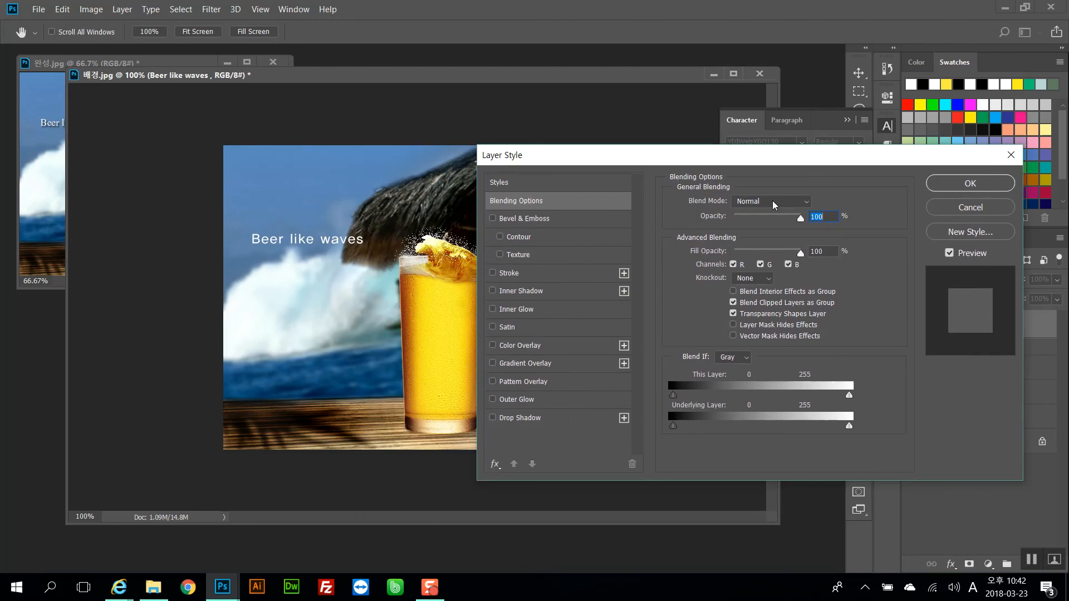
{"action": "left_click", "coordinate": [493, 418]}
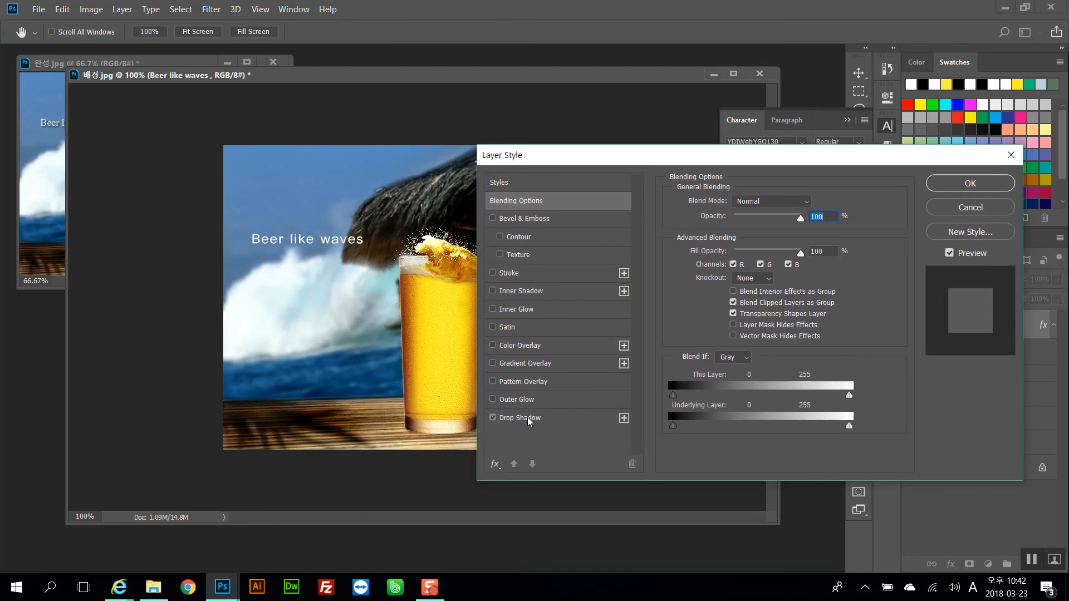
{"action": "left_click", "coordinate": [501, 419]}
{"action": "left_click_drag", "start_coordinate": [314, 252], "coordinate": [308, 243]}
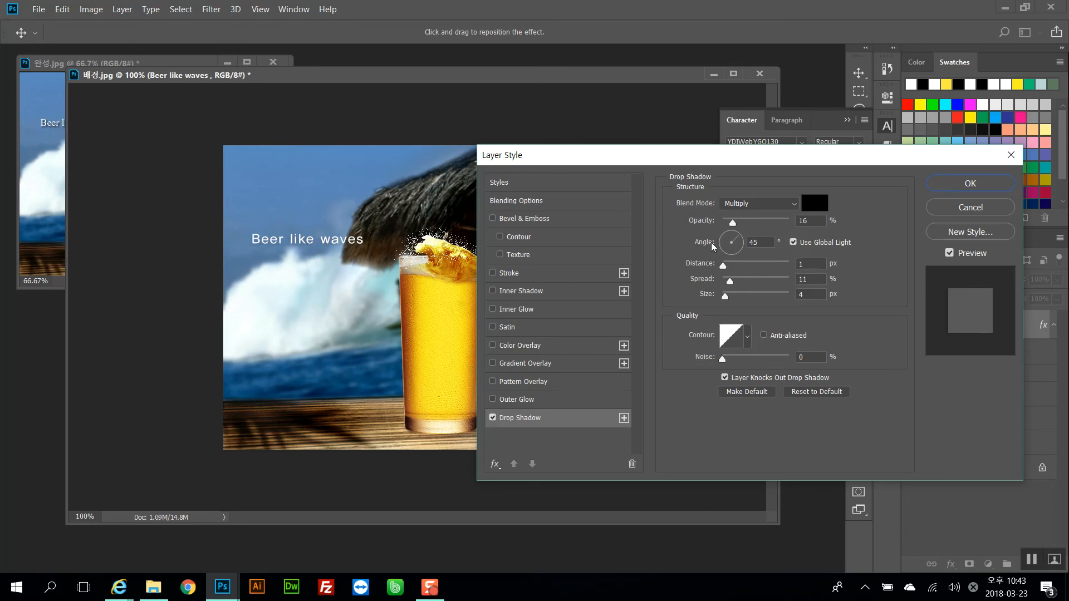
{"action": "left_click_drag", "start_coordinate": [766, 220], "coordinate": [756, 222]}
{"action": "left_click_drag", "start_coordinate": [303, 260], "coordinate": [305, 258]}
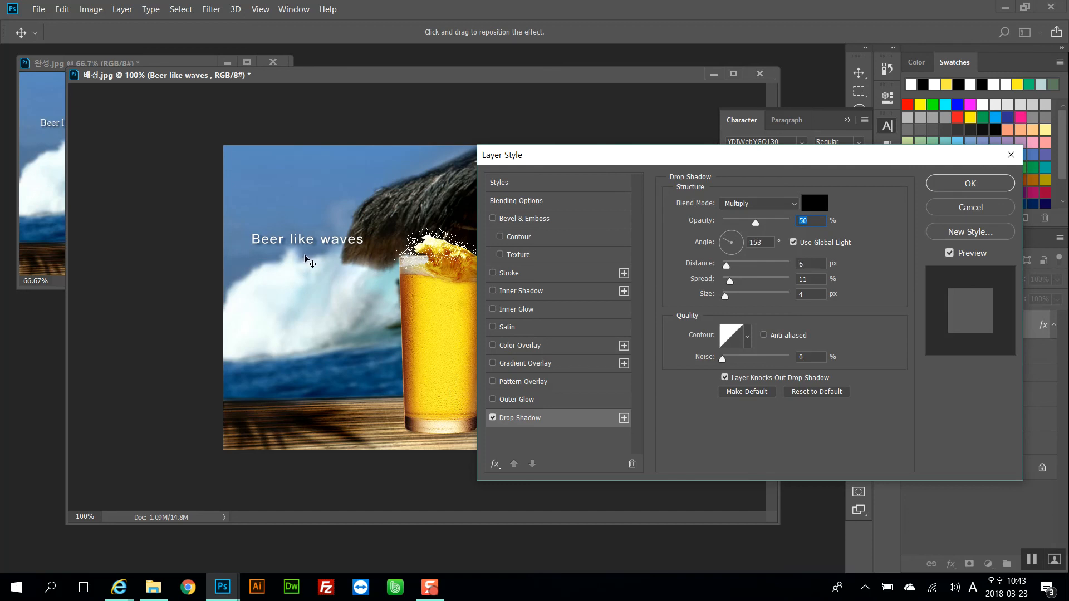
{"action": "left_click", "coordinate": [936, 184]}
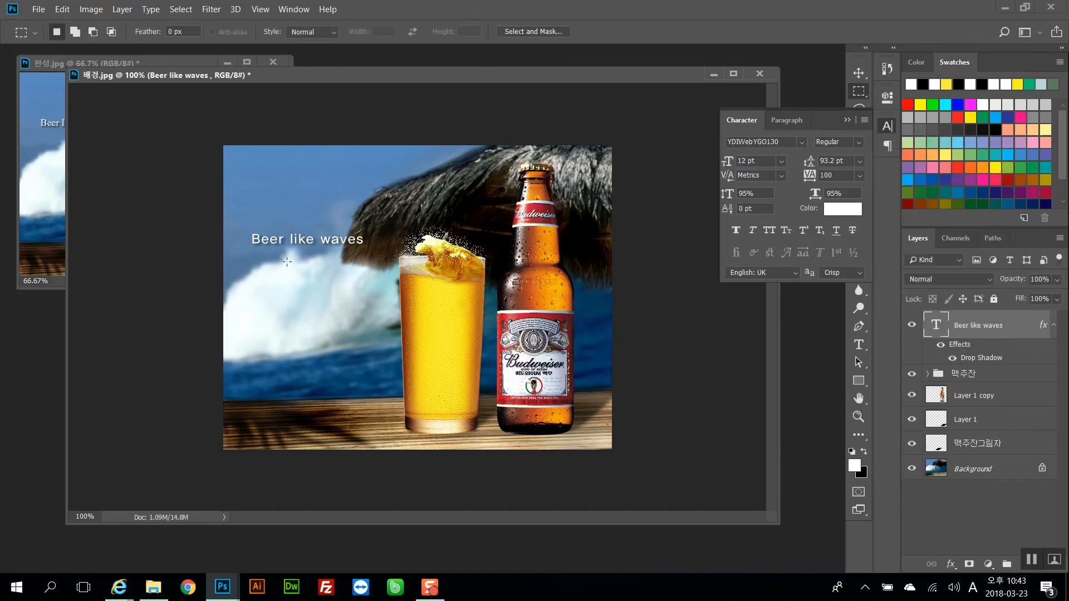
Inspect the glass group's layers and compare the composition against the finished reference image
{"action": "left_click_drag", "start_coordinate": [340, 75], "coordinate": [366, 98]}
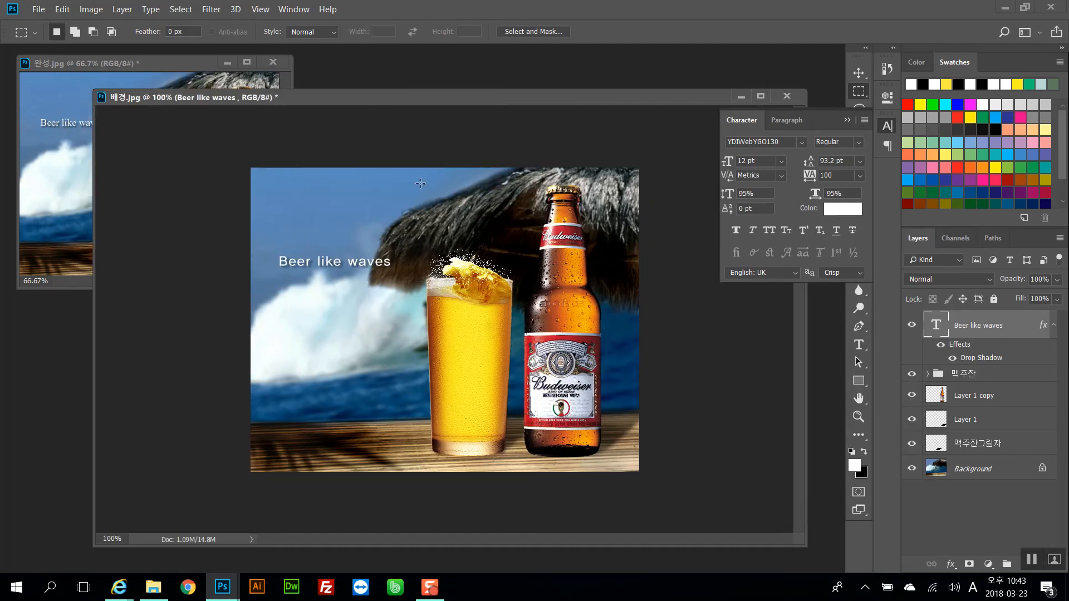
{"action": "left_click", "coordinate": [848, 120]}
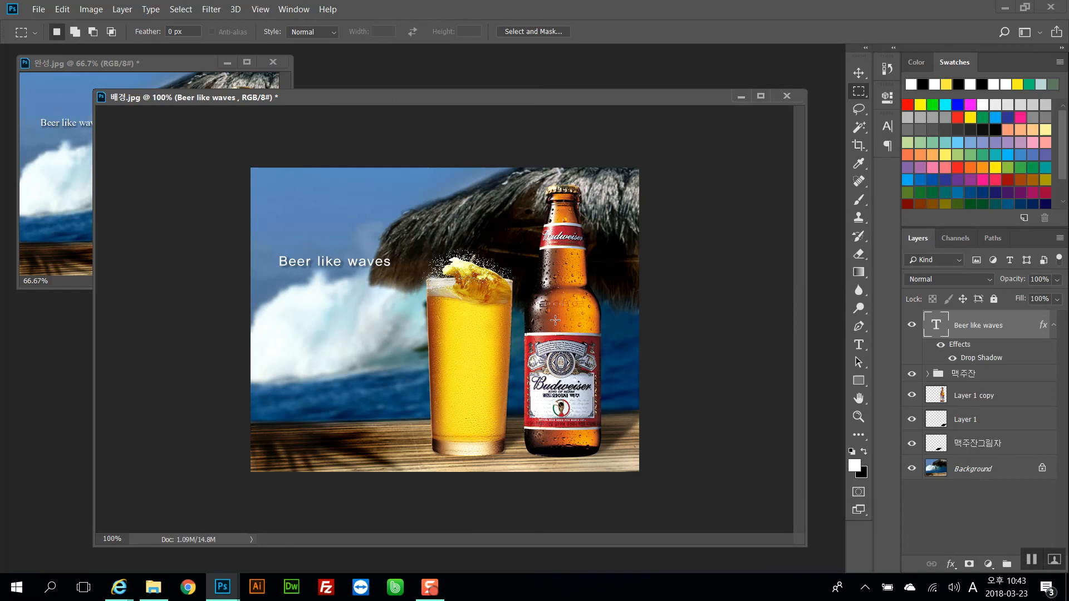
{"action": "right_click", "coordinate": [503, 340]}
{"action": "left_click", "coordinate": [562, 359]}
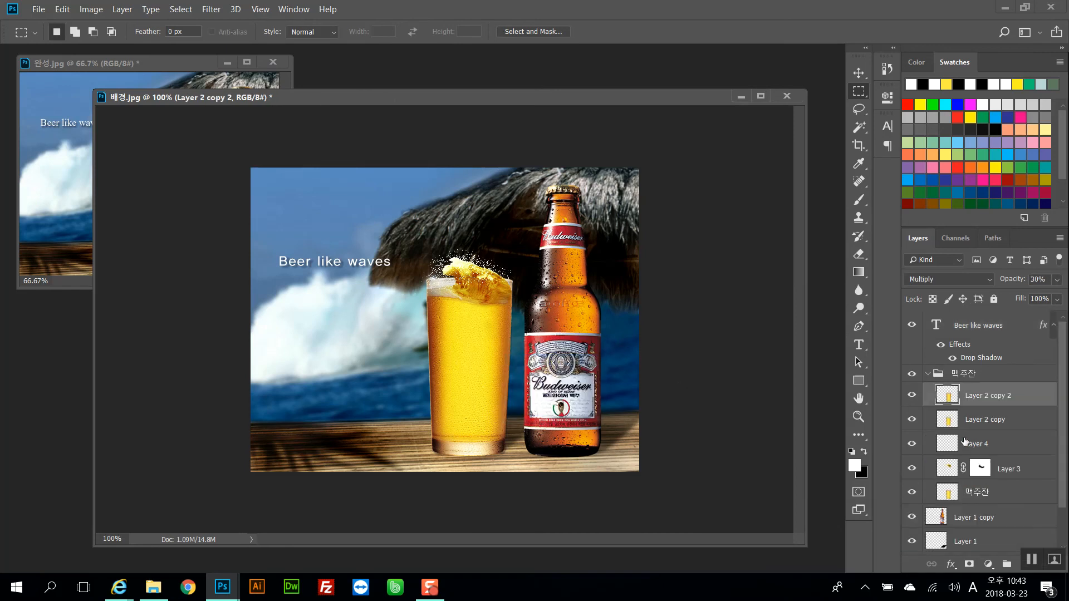
{"action": "left_click", "coordinate": [975, 421]}
{"action": "left_click", "coordinate": [968, 397]}
{"action": "left_click", "coordinate": [149, 74]}
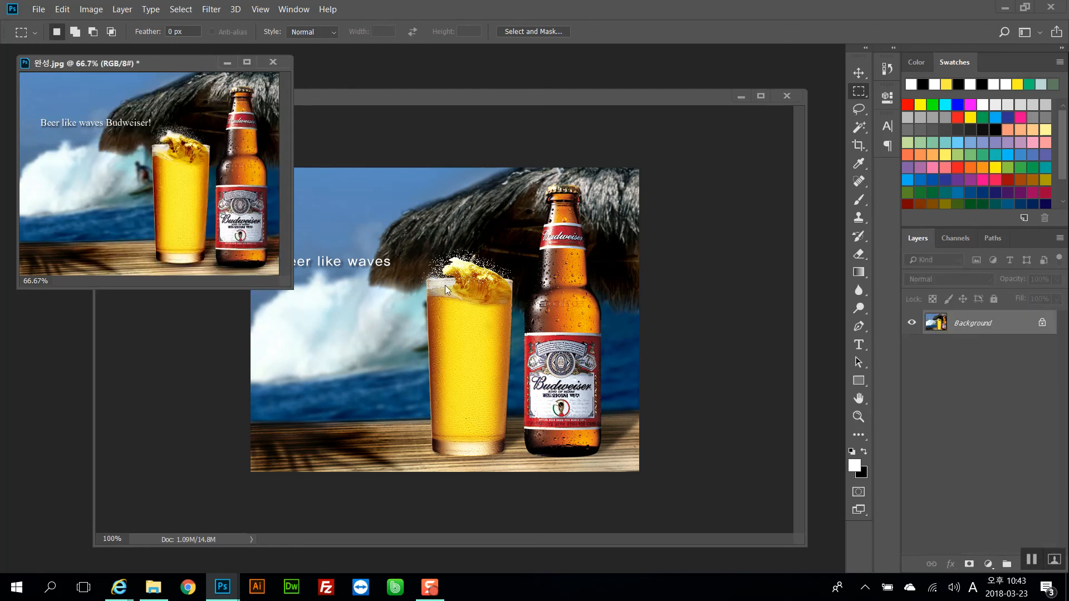
{"action": "left_click", "coordinate": [457, 319]}
{"action": "left_click", "coordinate": [109, 168]}
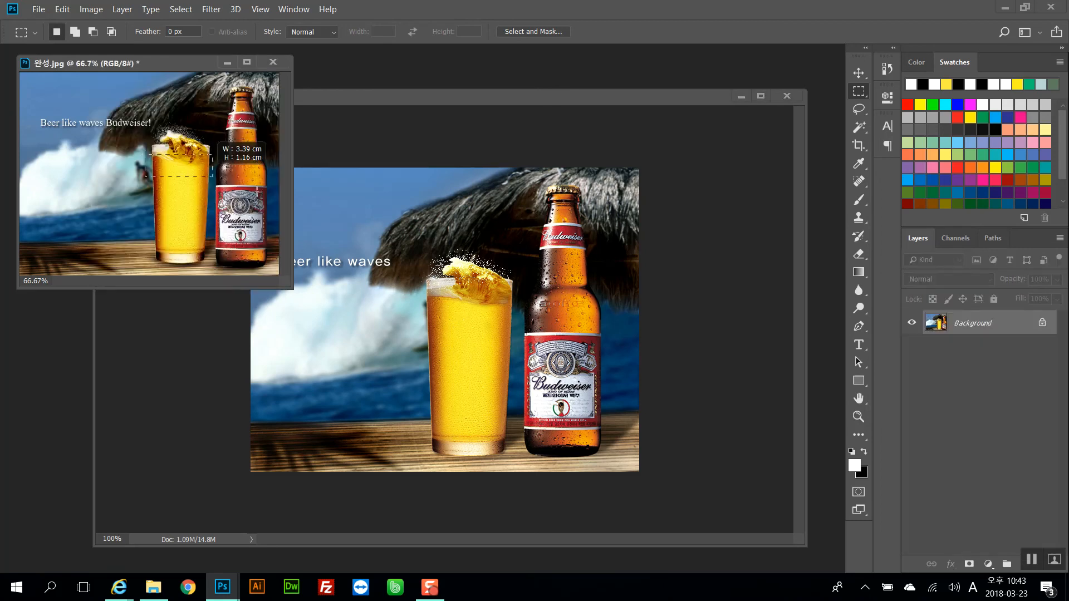
{"action": "left_click", "coordinate": [506, 331]}
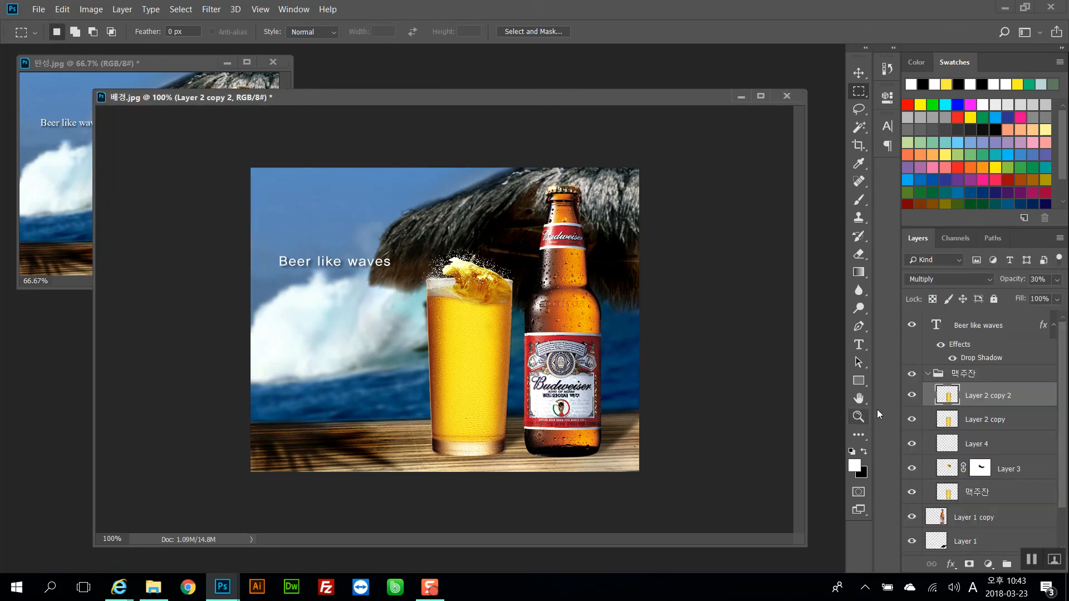
{"action": "mouse_move", "coordinate": [1010, 281]}
{"action": "left_mouse_down"}
{"action": "mouse_move", "coordinate": [1056, 280]}
{"action": "mouse_move", "coordinate": [1002, 283]}
{"action": "mouse_move", "coordinate": [1021, 282]}
{"action": "left_mouse_up"}
{"action": "key", "text": "3"}
{"action": "left_click_drag", "start_coordinate": [344, 195], "coordinate": [605, 395]}
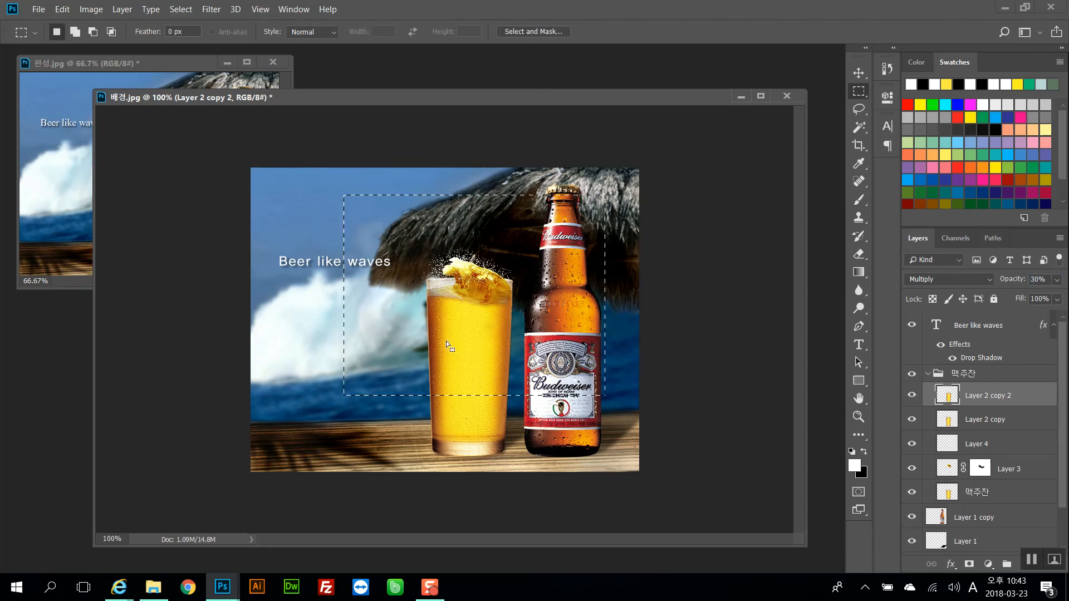
{"action": "left_click_drag", "start_coordinate": [389, 194], "coordinate": [598, 431]}
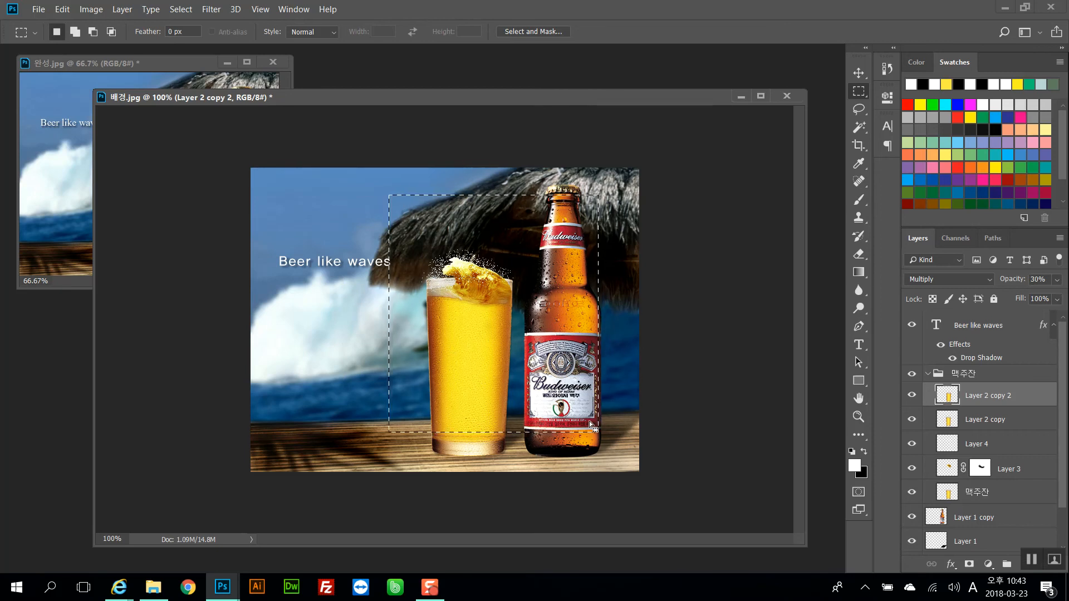
{"action": "left_click", "coordinate": [659, 379]}
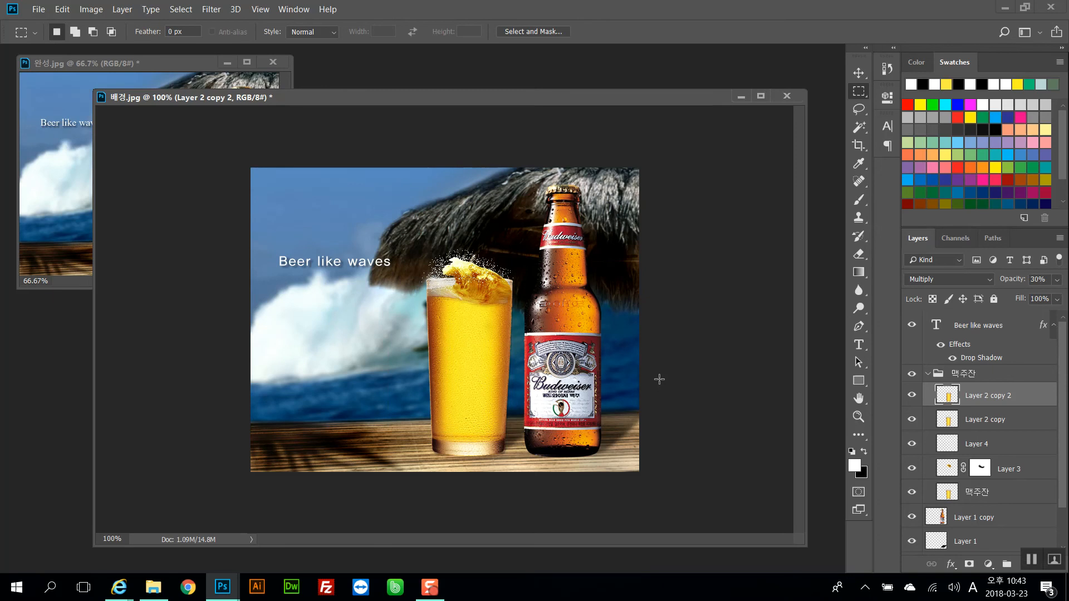
{"action": "left_click", "coordinate": [77, 166]}
{"action": "left_click", "coordinate": [376, 296]}
Select the text layer and move the "Beer like waves" text slightly upward
{"action": "right_click", "coordinate": [360, 263], "text": "ctrl"}
{"action": "left_click", "coordinate": [371, 271]}
{"action": "left_click_drag", "start_coordinate": [371, 265], "coordinate": [471, 248], "text": "ctrl"}
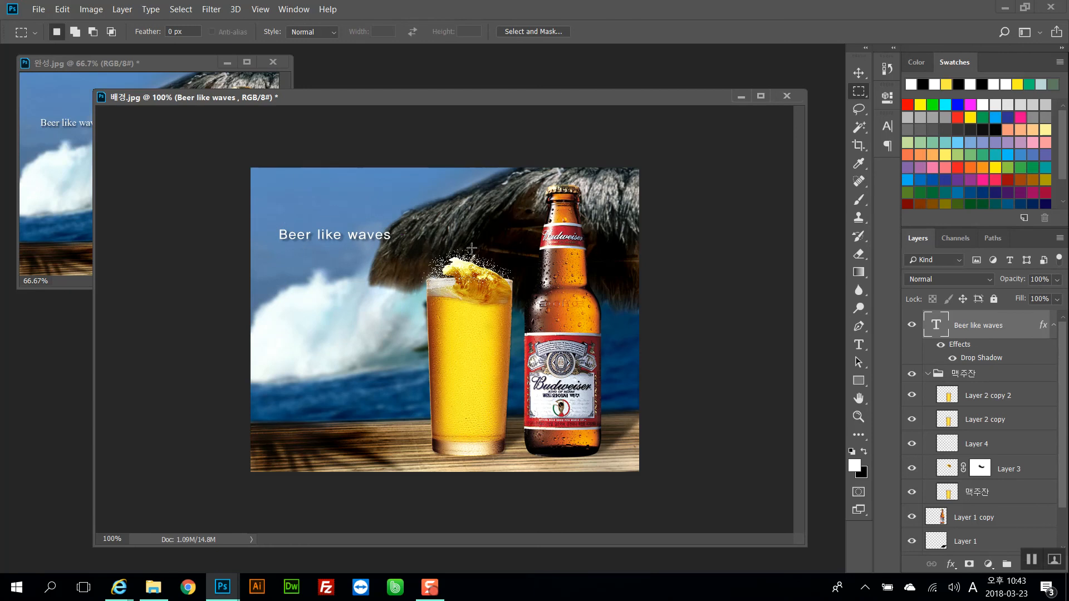